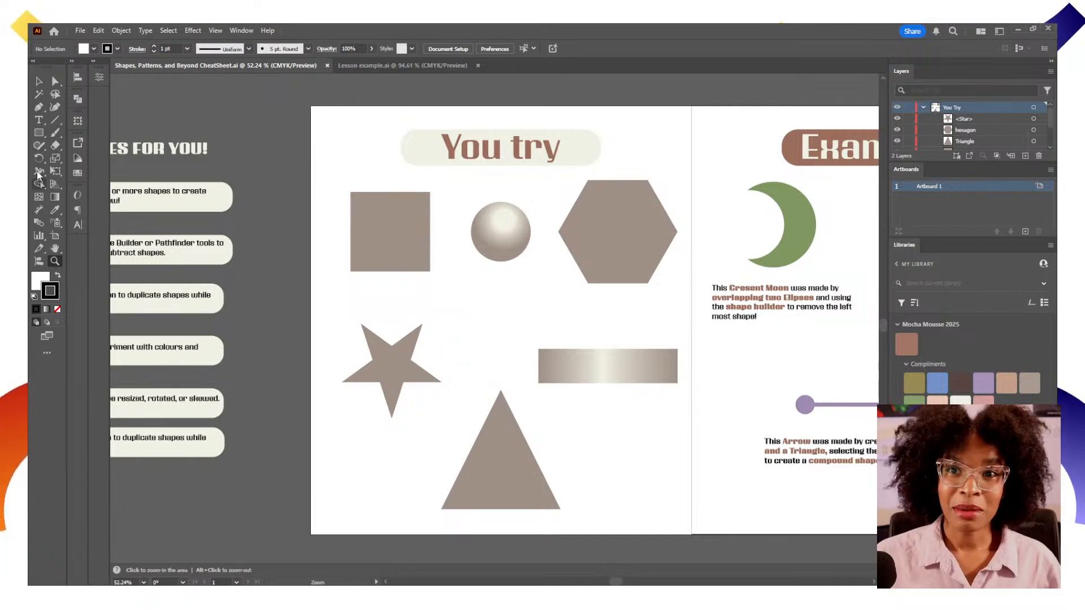
# Select each of the sample shapes on the You try artboard in turn to inspect them
pyautogui.click(39, 133)
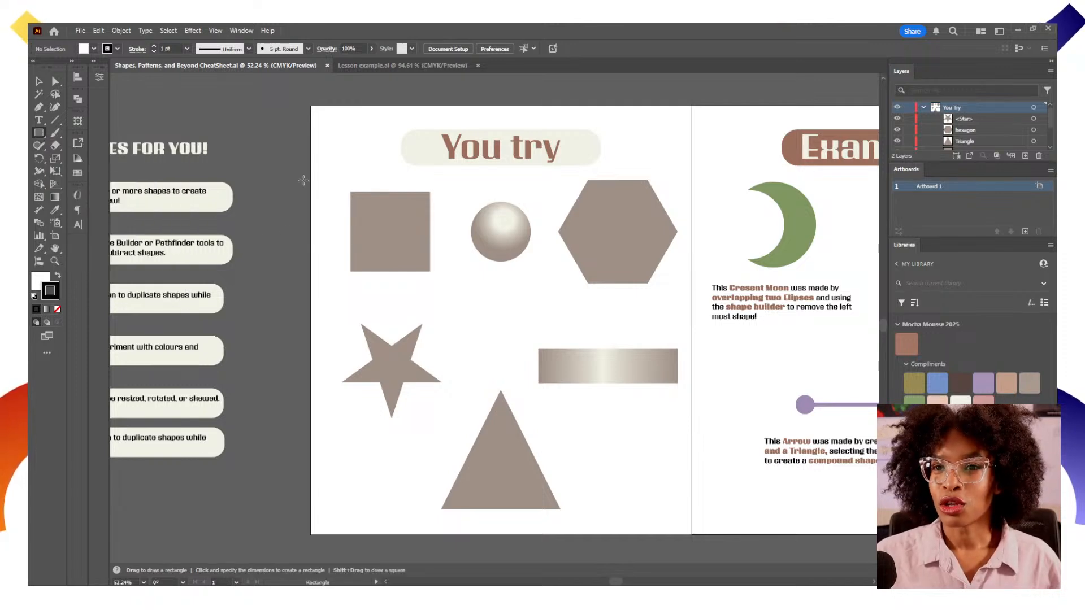
pyautogui.press('v')
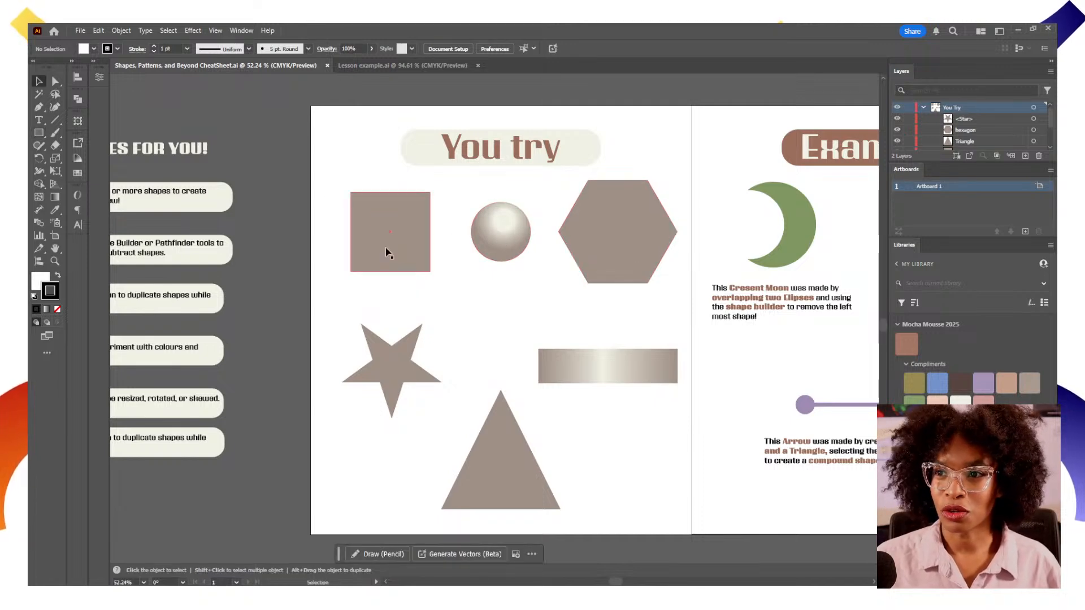
pyautogui.click(518, 249)
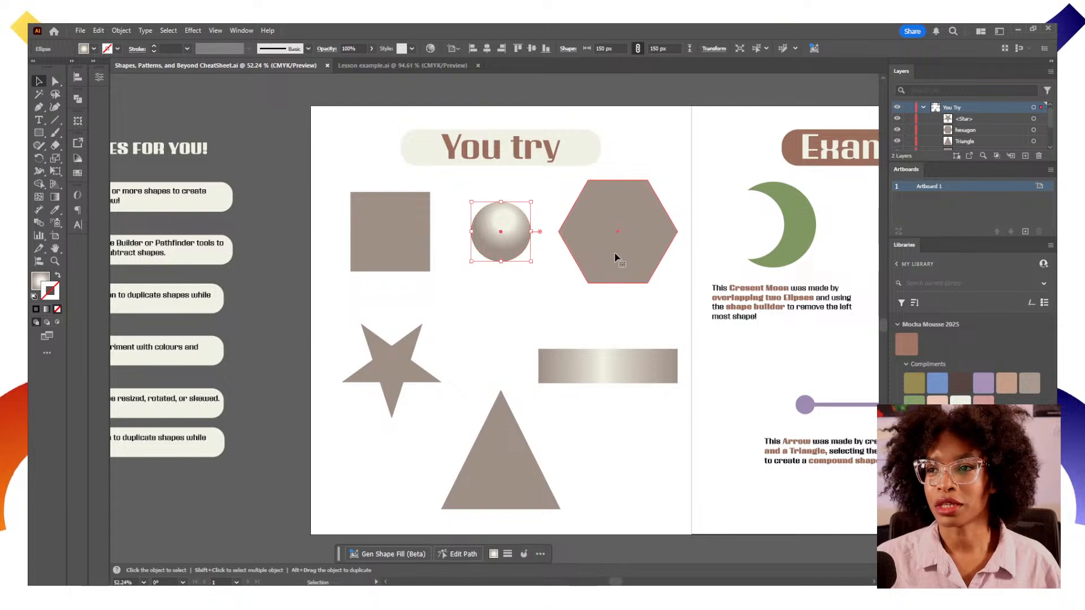
pyautogui.click(617, 258)
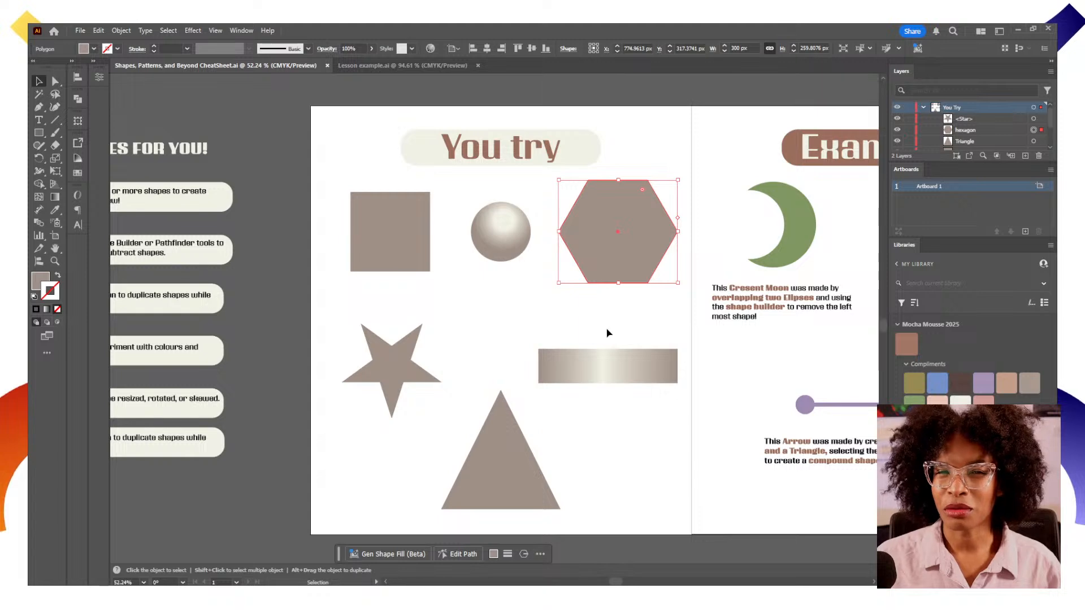
pyautogui.click(437, 382)
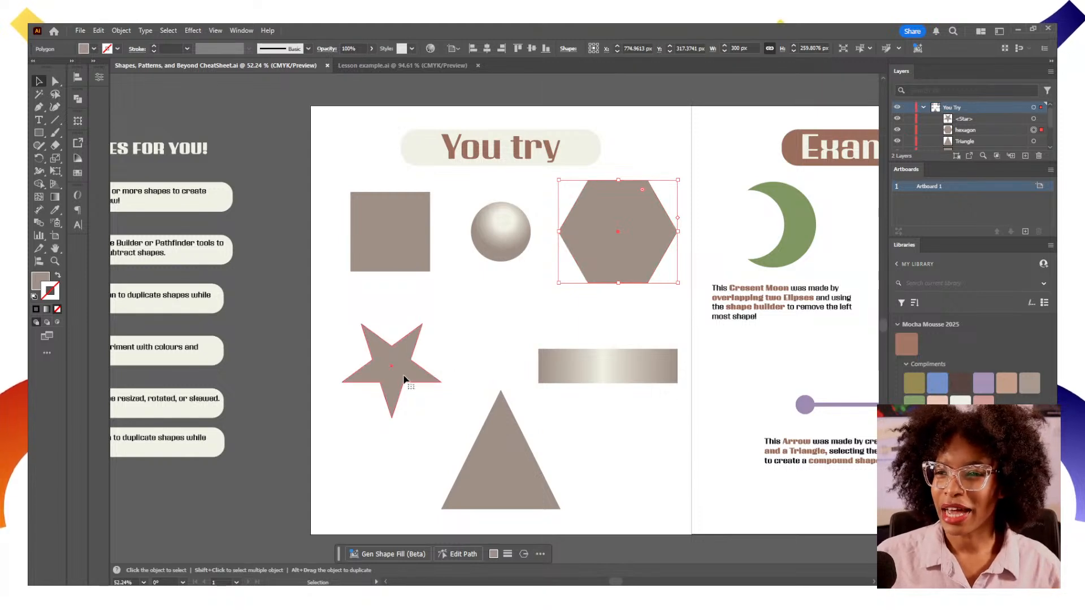
pyautogui.click(496, 360)
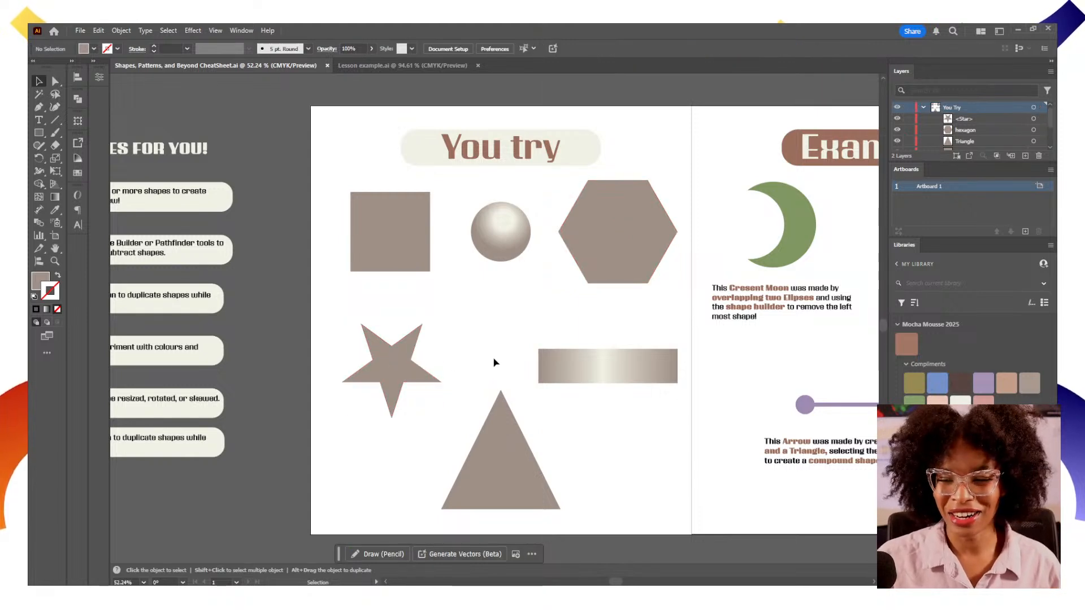
# Hide the You Try layer so the sample shapes disappear from the artboard
pyautogui.moveTo(497, 354); pyautogui.dragTo(450, 338)
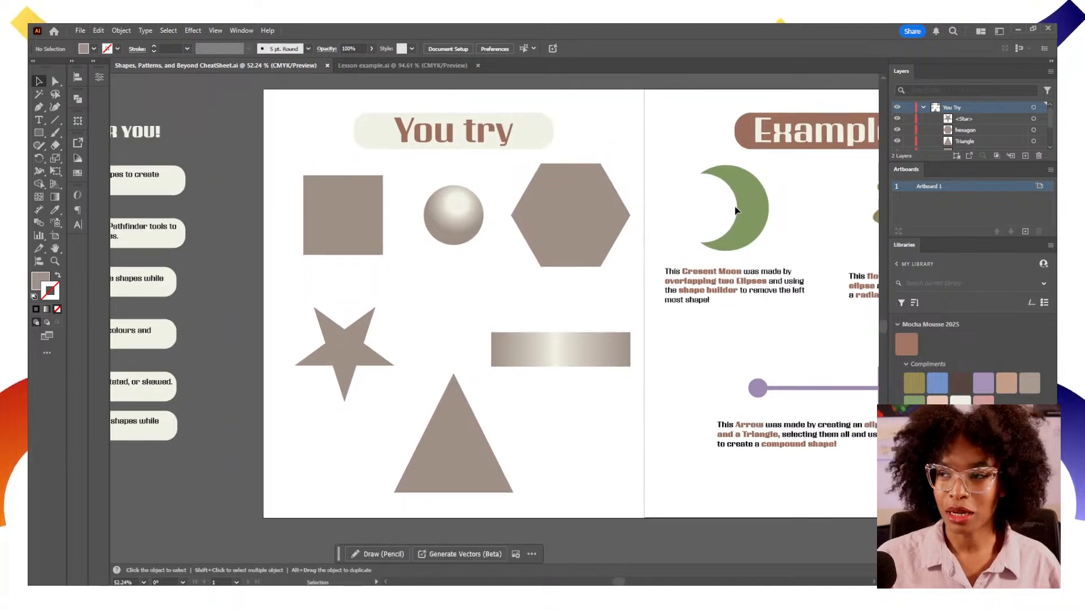
pyautogui.click(897, 111)
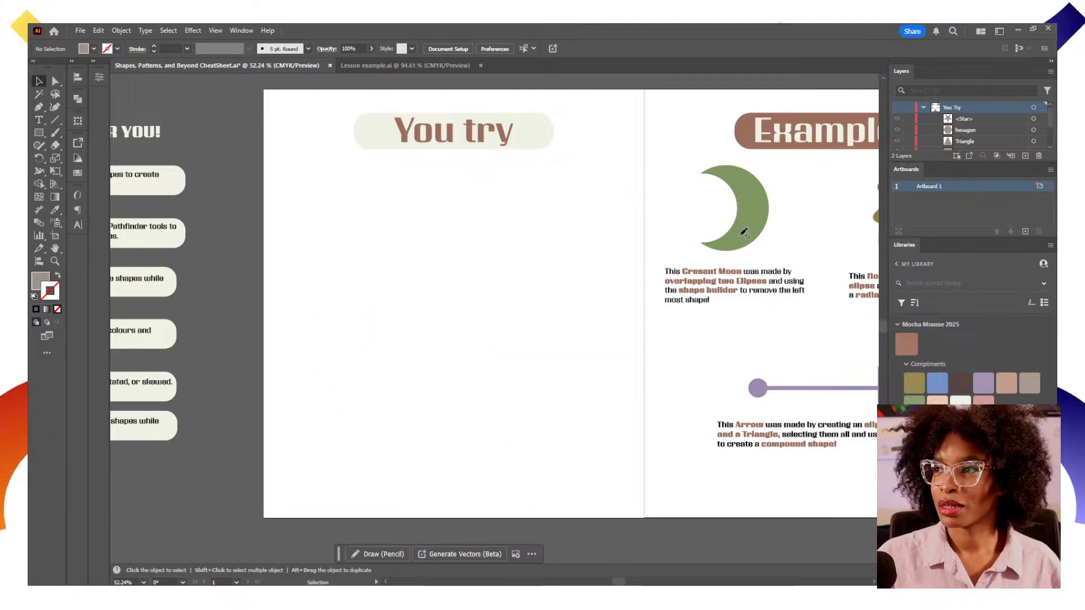
pyautogui.moveTo(537, 310); pyautogui.dragTo(519, 322)
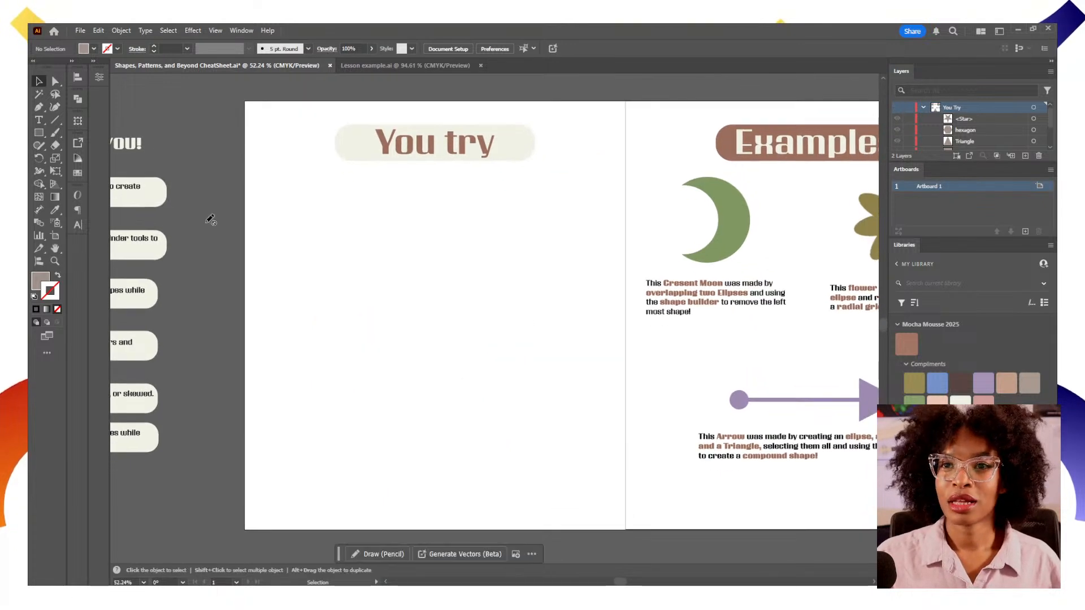
# Create a new layer above the You Try layer
pyautogui.click(39, 135)
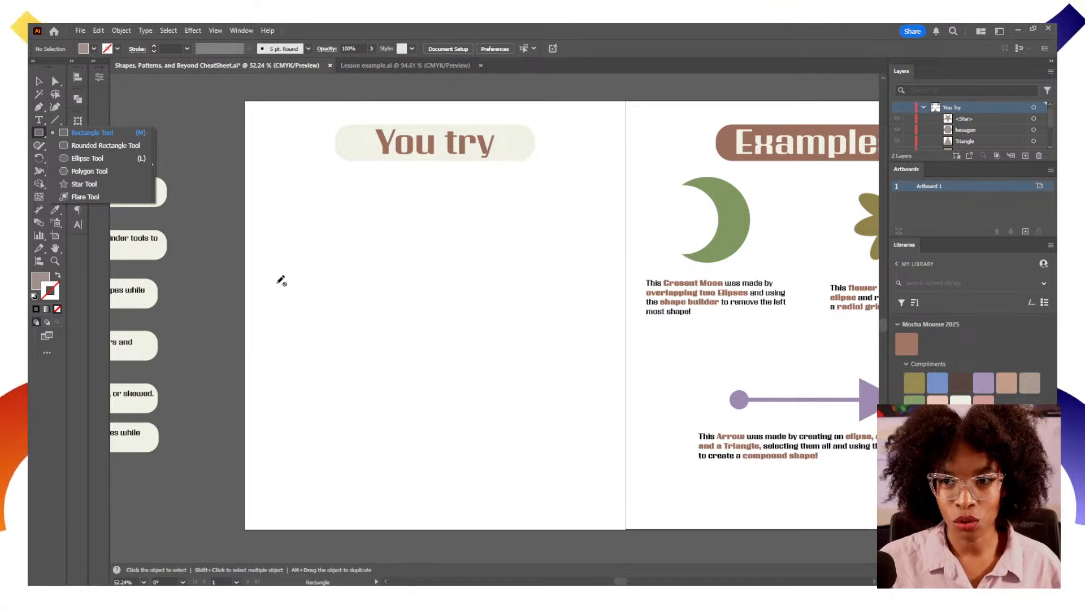
pyautogui.click(1025, 156)
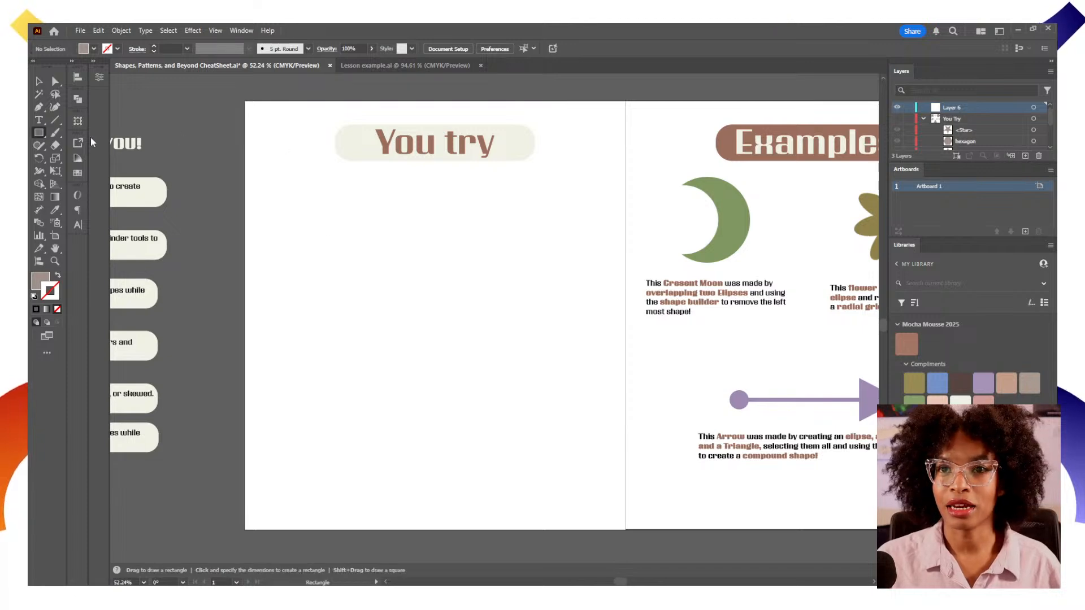
# Create a 100 × 100 px rectangle by entering its dimensions on the artboard
pyautogui.click(365, 283)
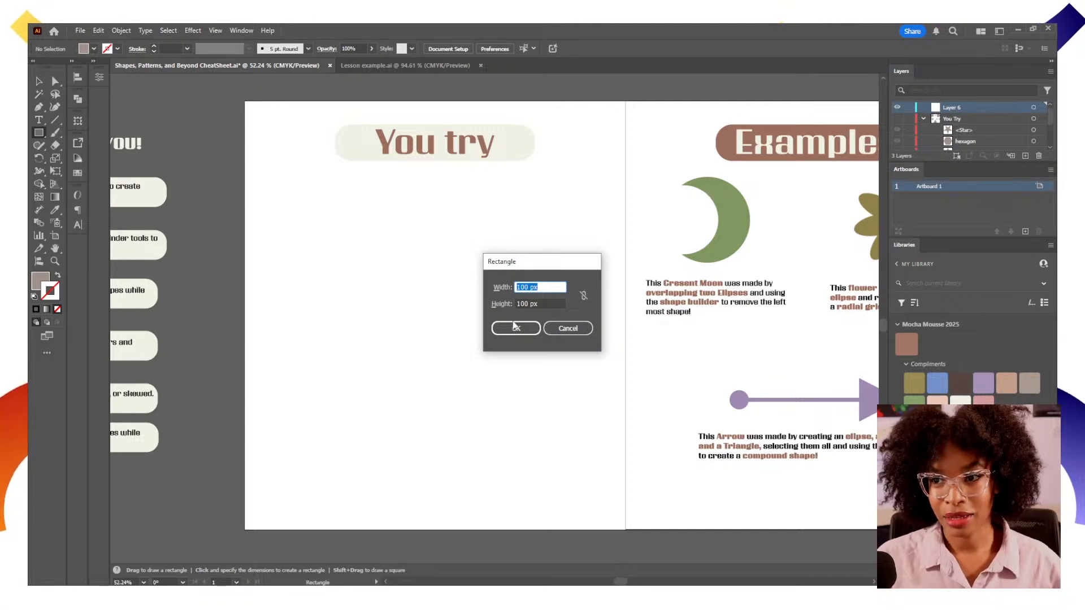
pyautogui.click(512, 330)
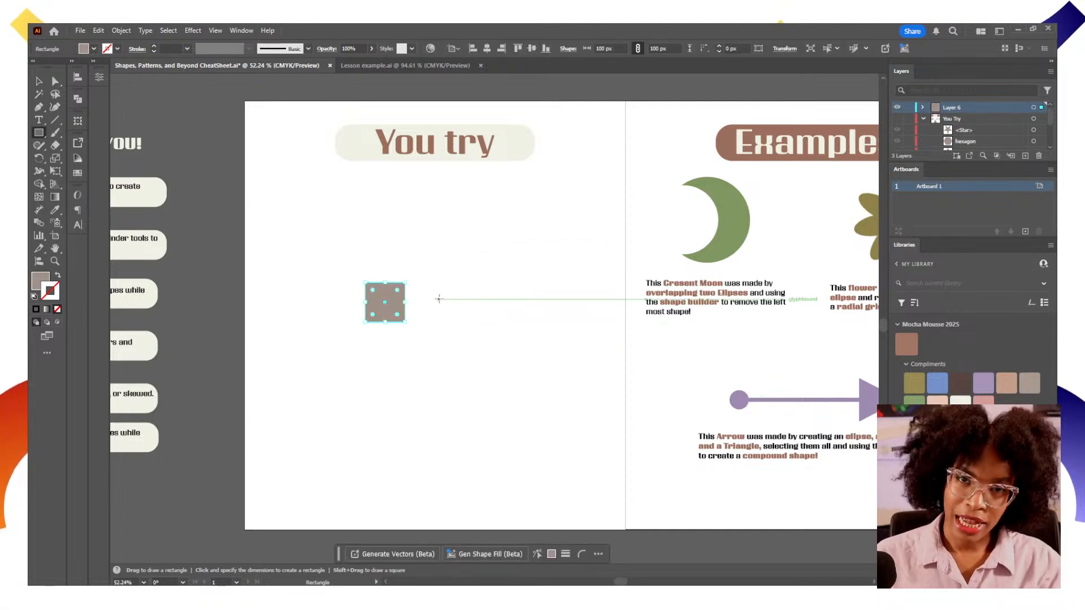
# Move the rectangle toward the upper left of the artboard, then delete it
pyautogui.press('v')
pyautogui.click(447, 280)
pyautogui.moveTo(395, 309); pyautogui.dragTo(303, 234)
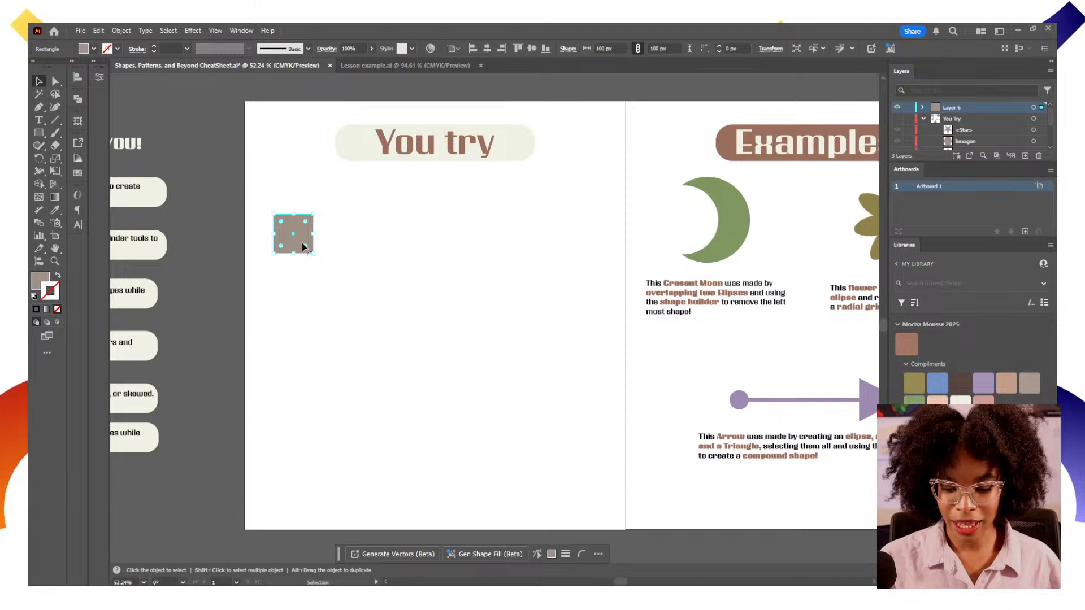
pyautogui.press('Delete')
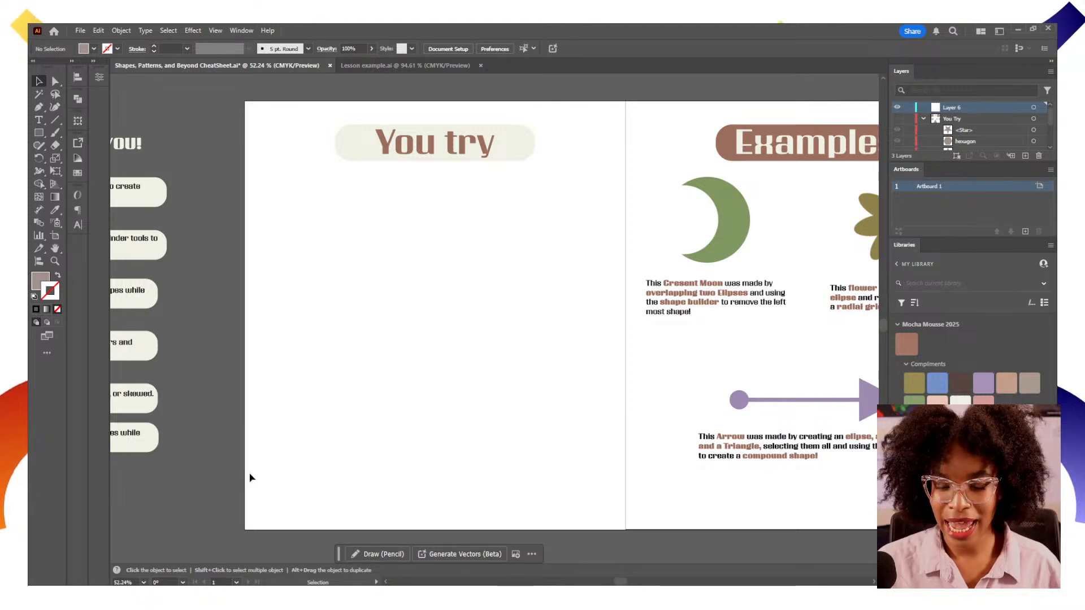
# Drag out rectangles on the artboard, undoing each one
pyautogui.click(38, 132)
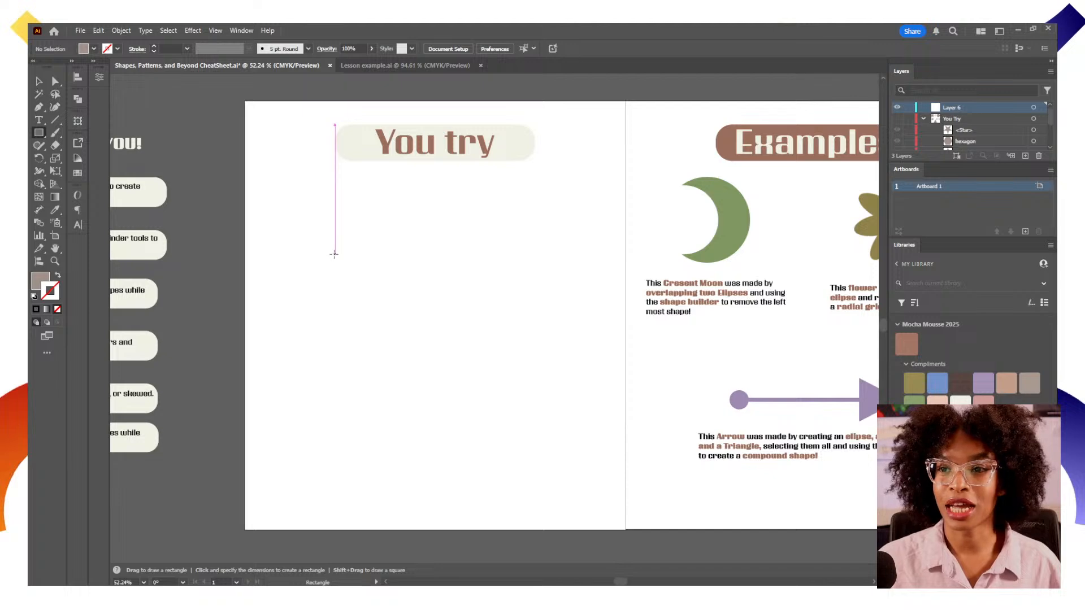
pyautogui.moveTo(349, 252); pyautogui.dragTo(495, 361)
pyautogui.hotkey('ctrl', 'z')
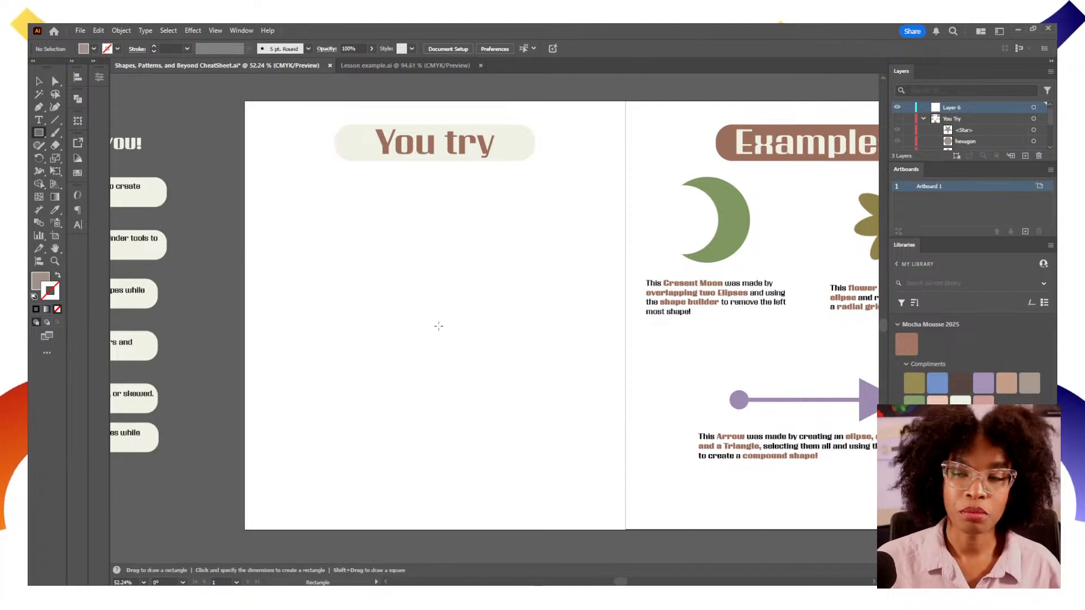
pyautogui.moveTo(368, 247); pyautogui.dragTo(441, 337)
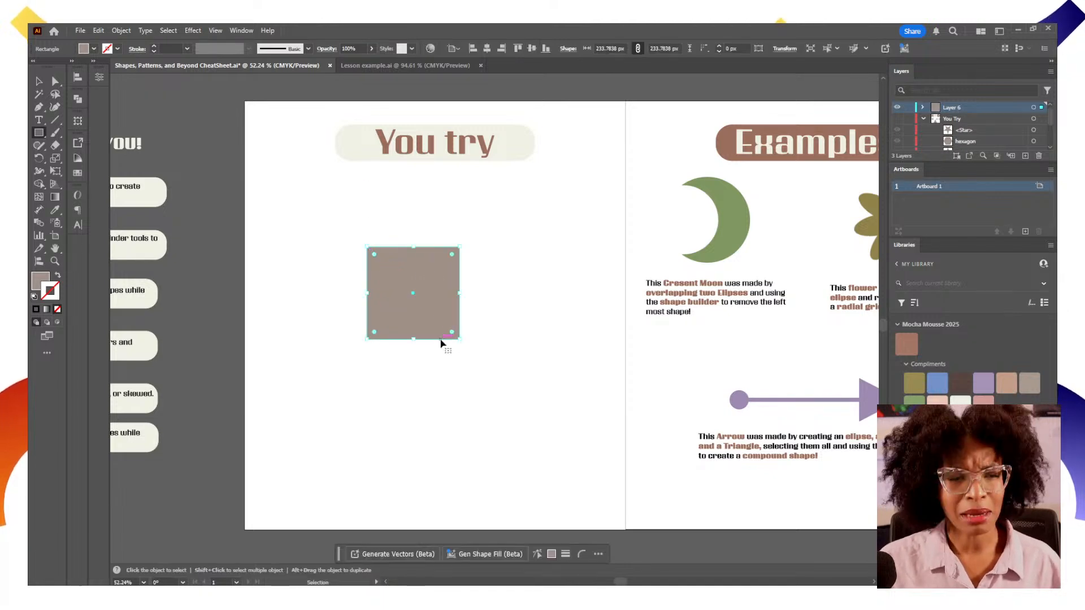
pyautogui.hotkey('ctrl', 'z')
# Draw a square from its centre point on the artboard, then delete it
pyautogui.moveTo(427, 286)
pyautogui.mouseDown()
pyautogui.moveTo(450, 315)
pyautogui.moveTo(475, 317)
pyautogui.moveTo(468, 332)
pyautogui.moveTo(484, 322)
pyautogui.moveTo(479, 338)
pyautogui.mouseUp()
pyautogui.press('v')
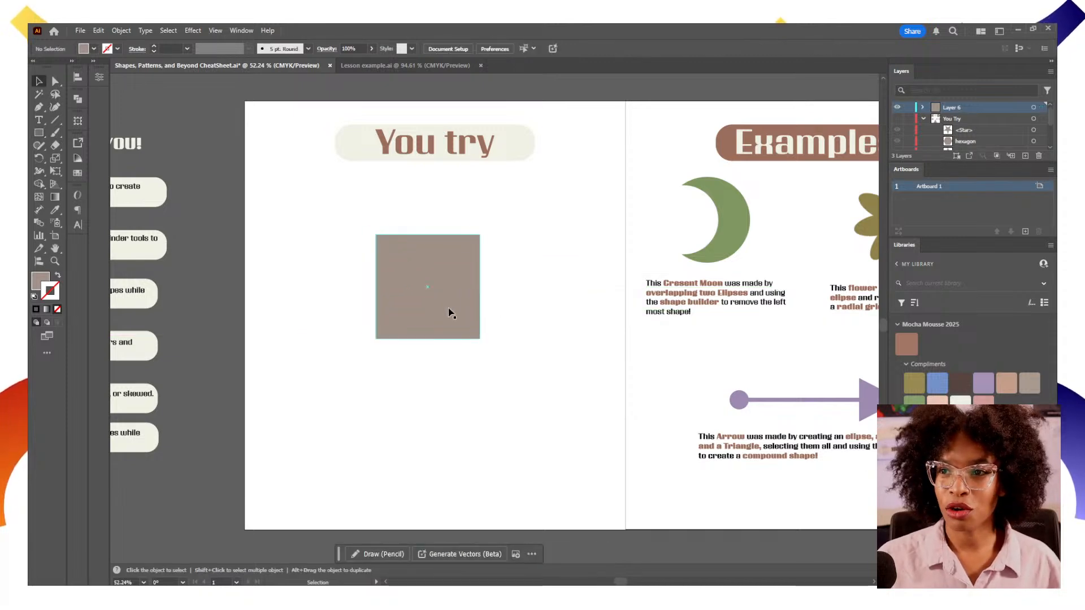
pyautogui.press('Delete')
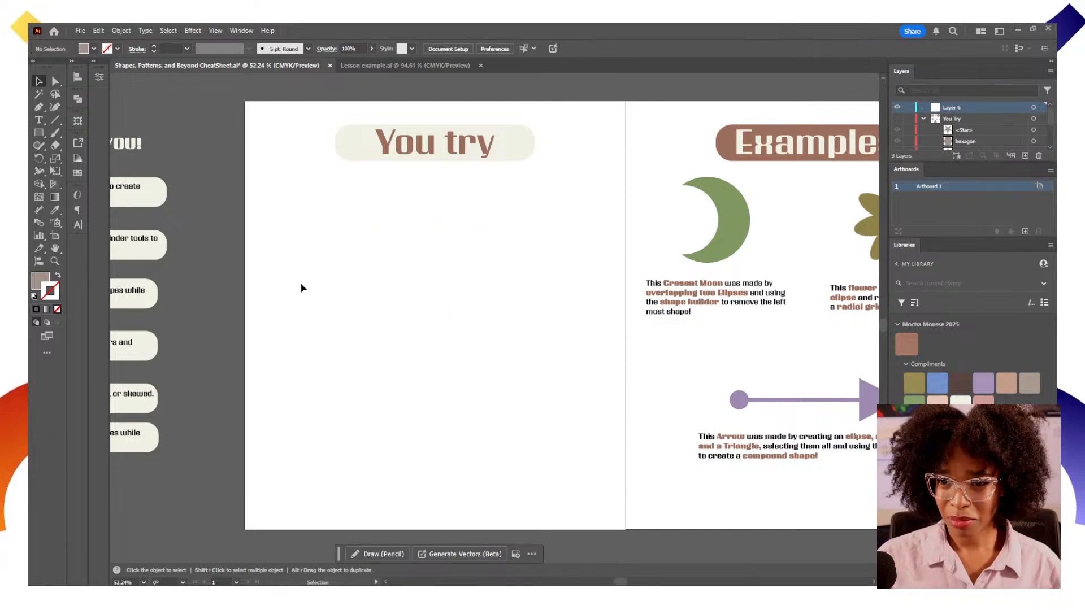
# Create a 7-sided polygon with a 100 px radius using the Polygon tool dialog
pyautogui.moveTo(39, 132); pyautogui.dragTo(83, 172)
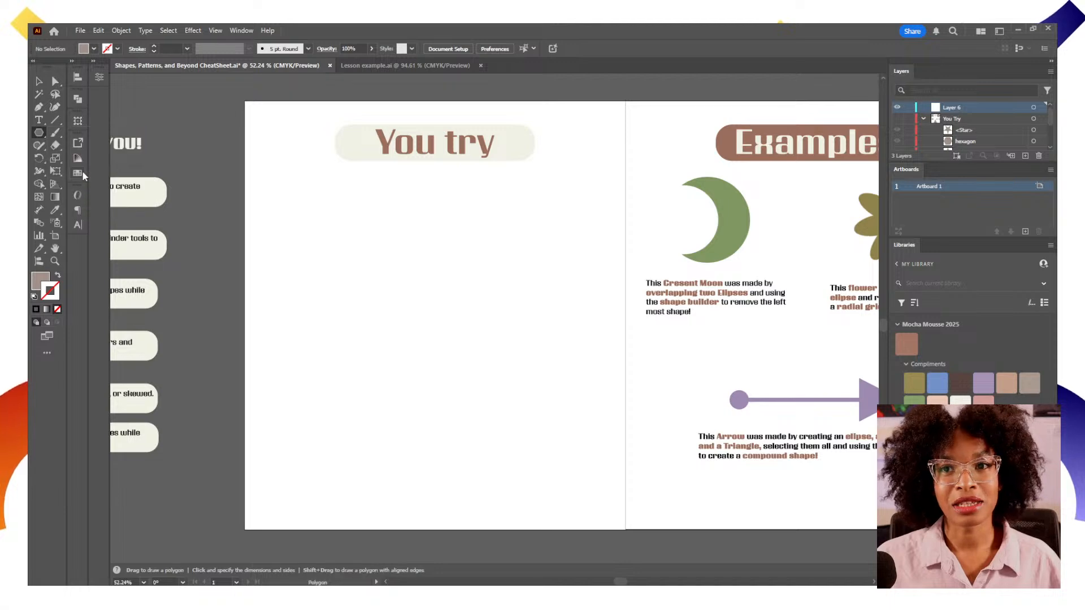
pyautogui.click(408, 289)
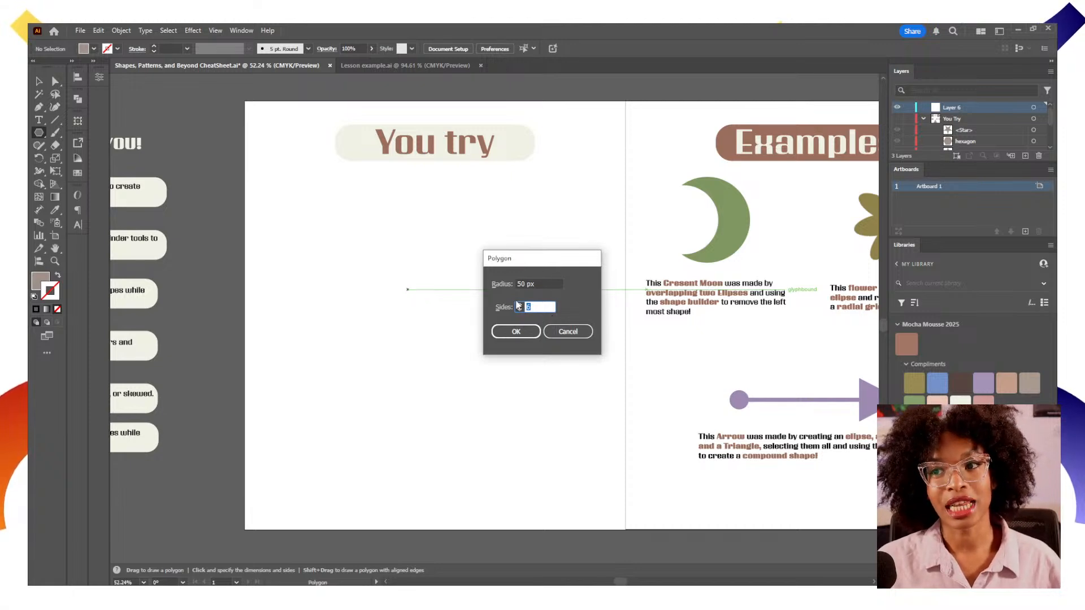
pyautogui.click(541, 282)
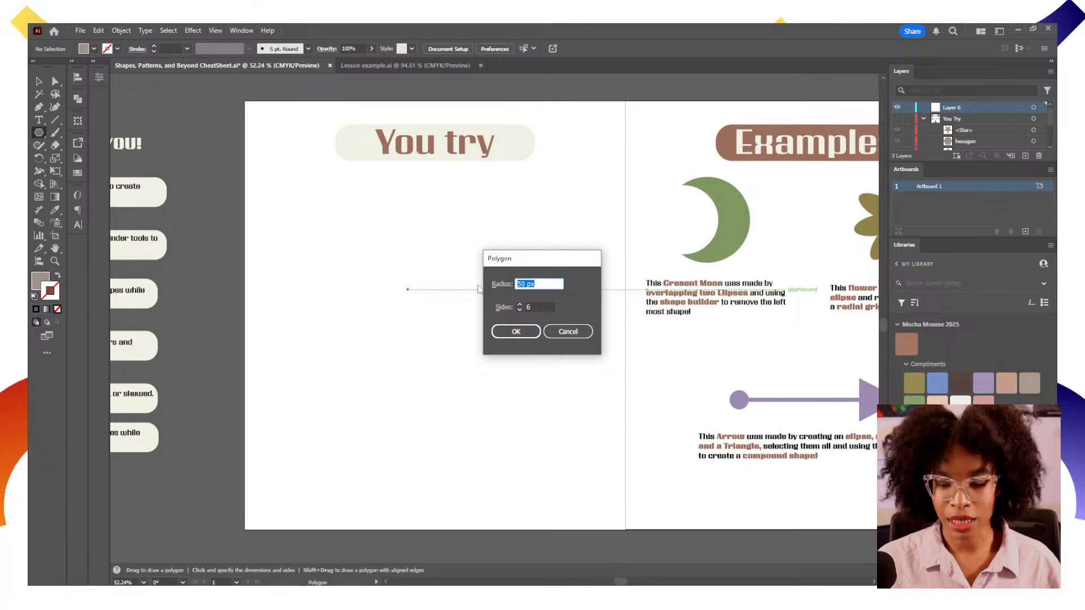
pyautogui.write('100')
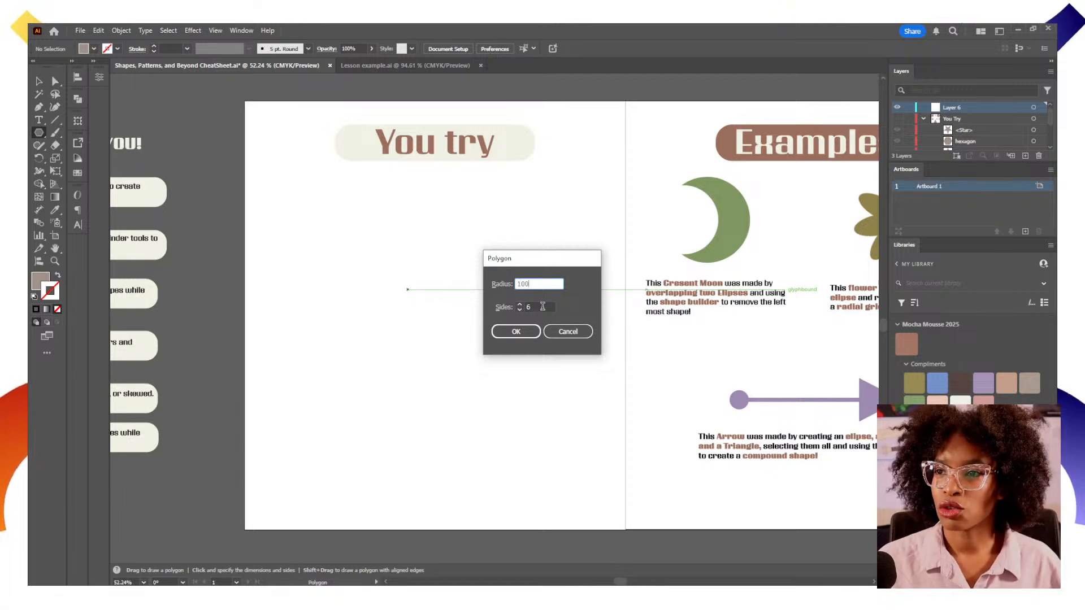
pyautogui.click(525, 306)
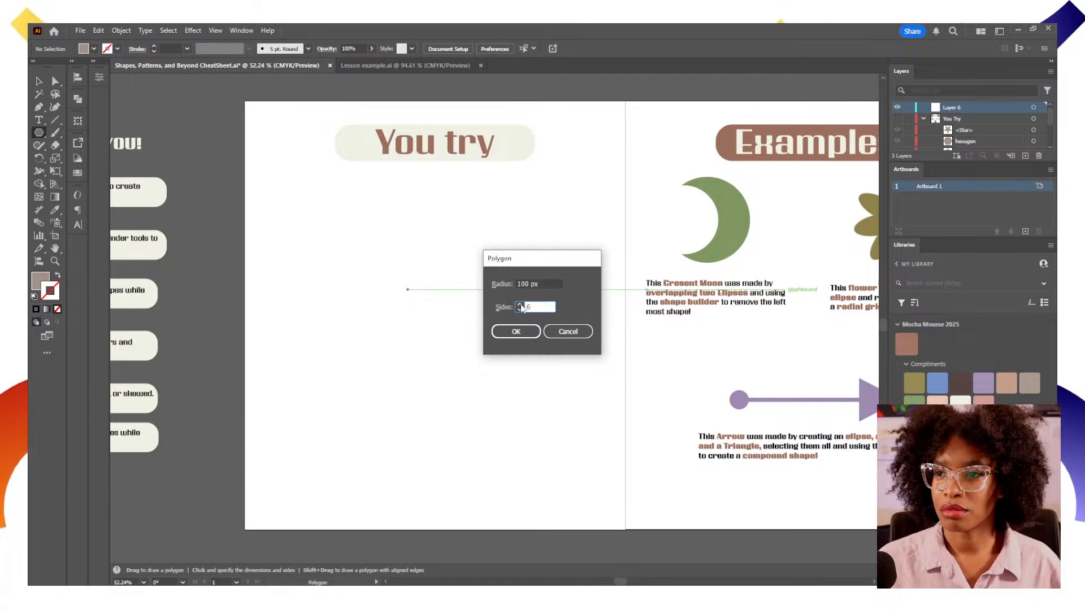
pyautogui.click(518, 332)
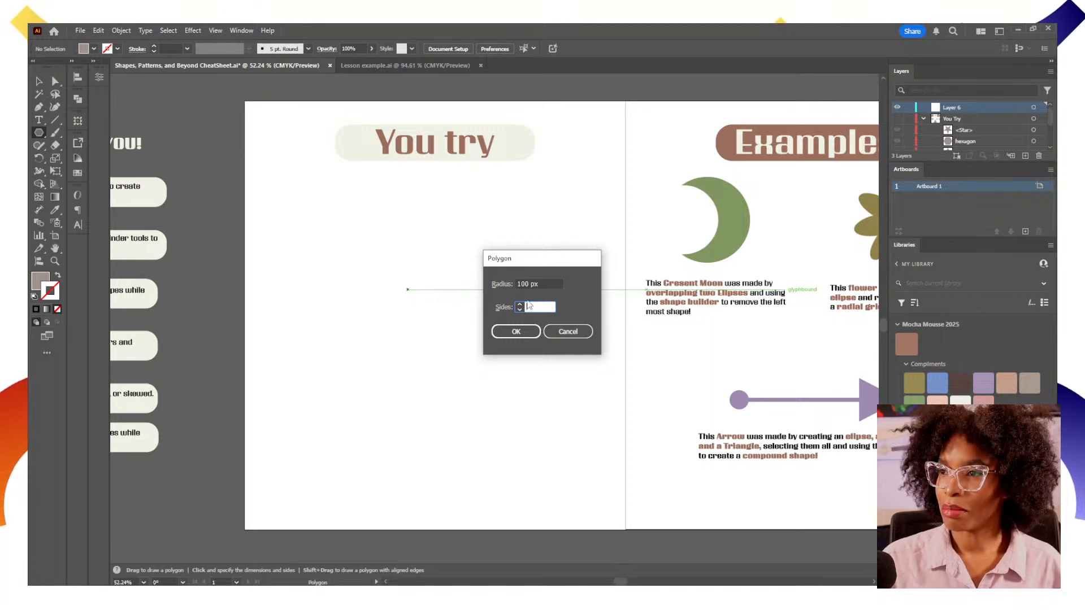
pyautogui.click(528, 332)
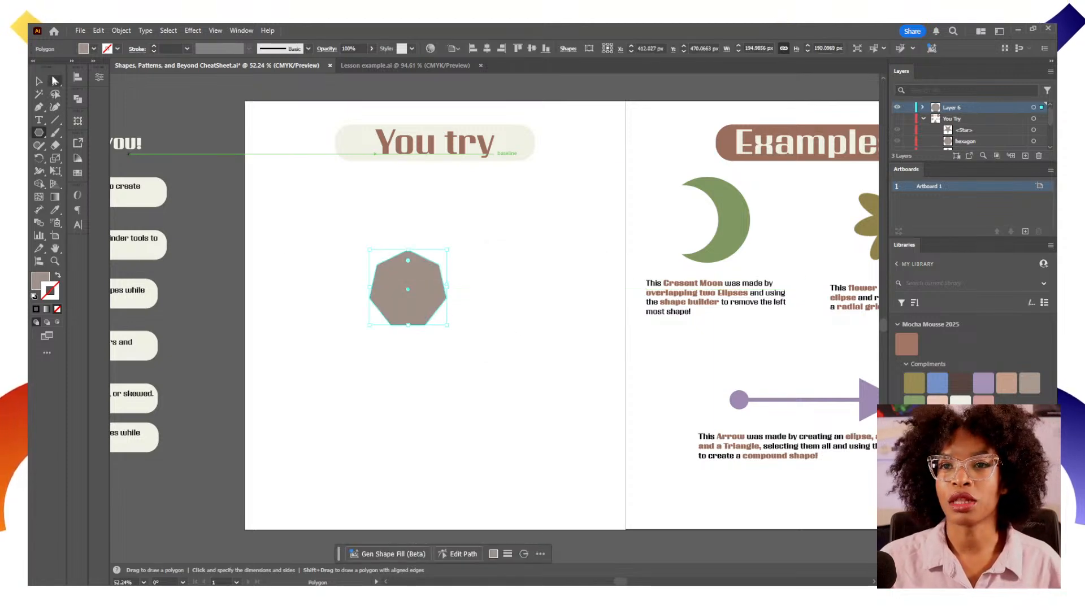
# Move the heptagon to the right on the artboard
pyautogui.click(39, 81)
pyautogui.click(428, 378)
pyautogui.moveTo(436, 314); pyautogui.dragTo(558, 322)
# Create a star with 6 points using the Star tool dialog
pyautogui.click(39, 132)
pyautogui.moveTo(40, 133); pyautogui.dragTo(62, 183)
pyautogui.click(323, 281)
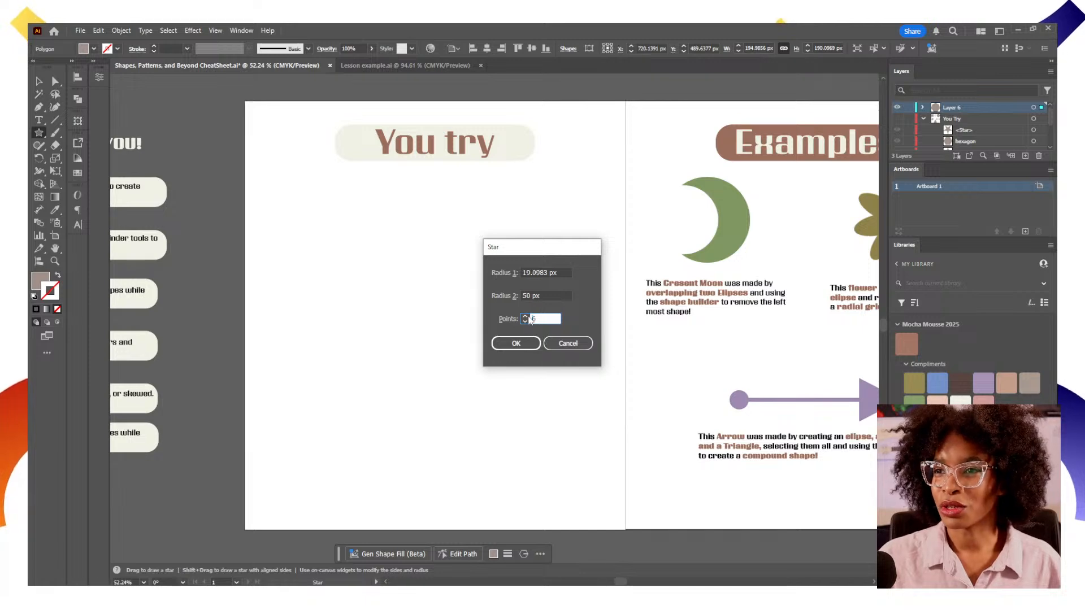
pyautogui.write('6')
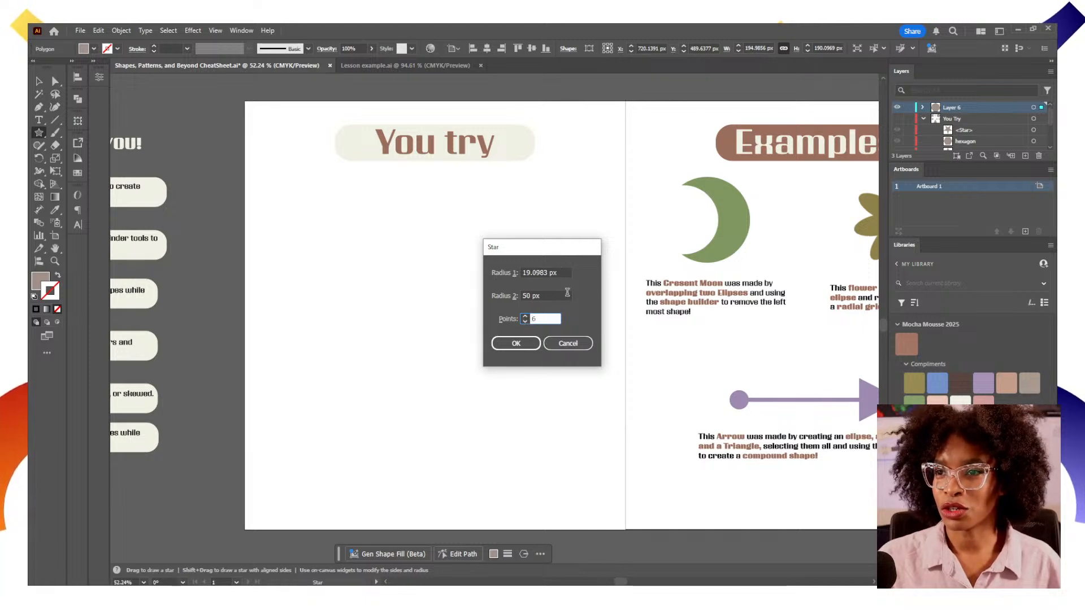
pyautogui.click(538, 343)
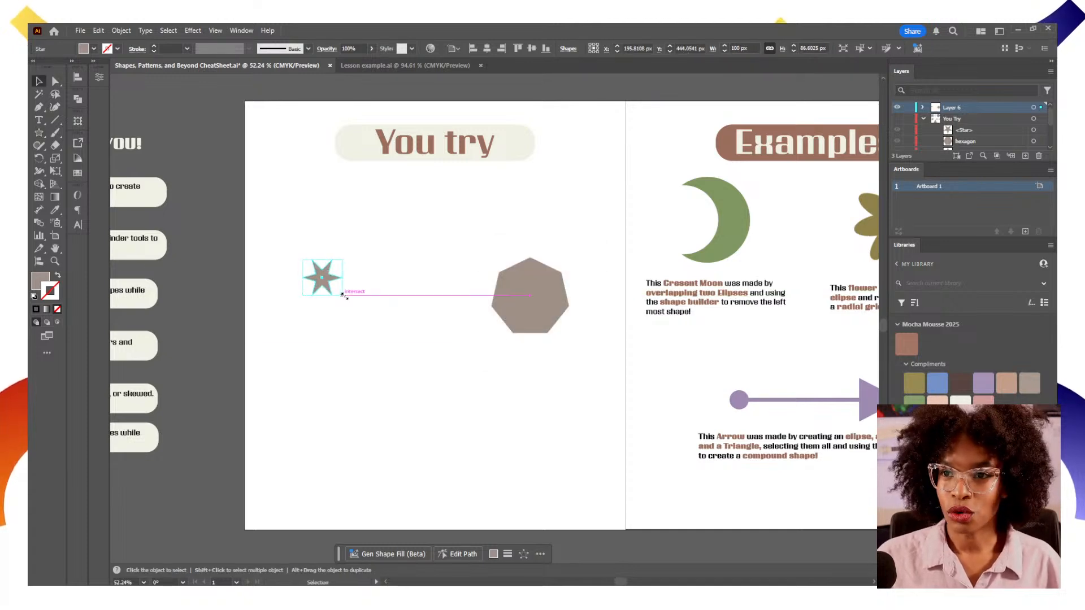
# Scale the star up to about 313 px high
pyautogui.press('v')
pyautogui.moveTo(342, 294); pyautogui.dragTo(442, 366)
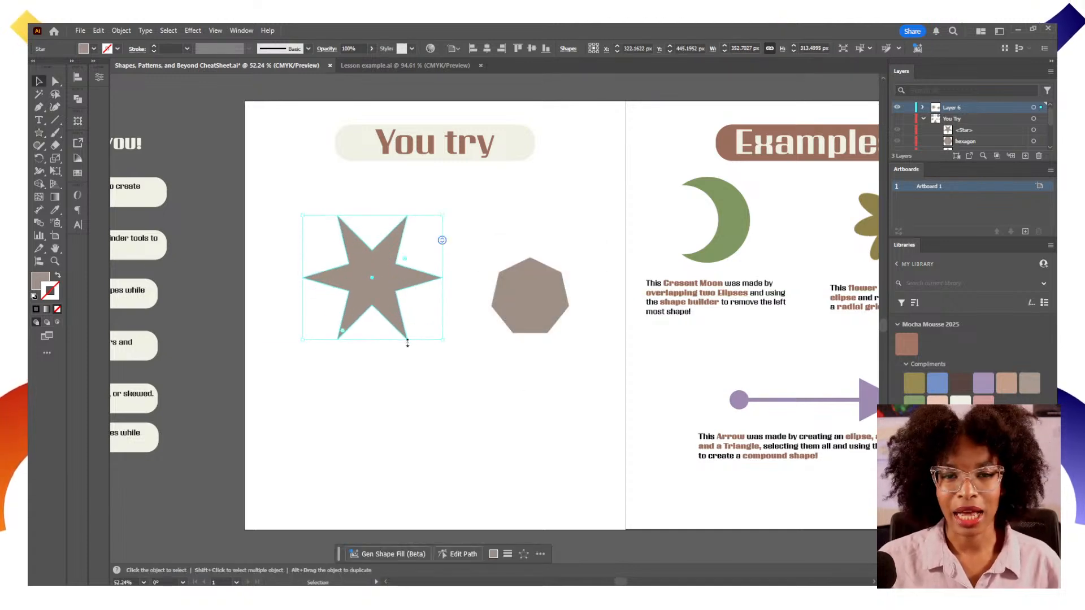
# Select the star and heptagon together and delete them
pyautogui.moveTo(555, 379); pyautogui.dragTo(351, 263)
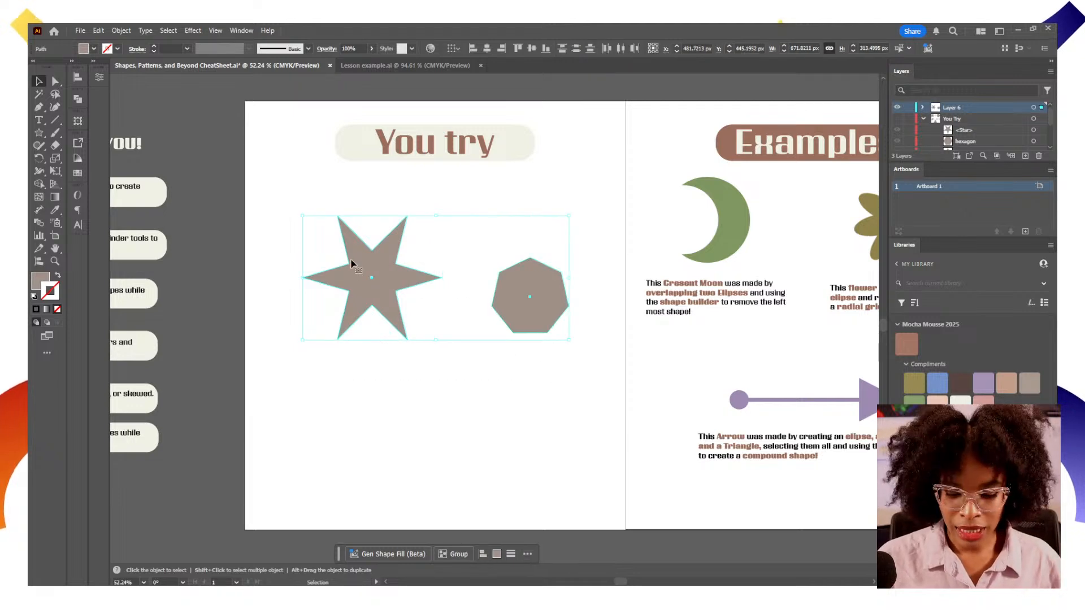
pyautogui.press('Delete')
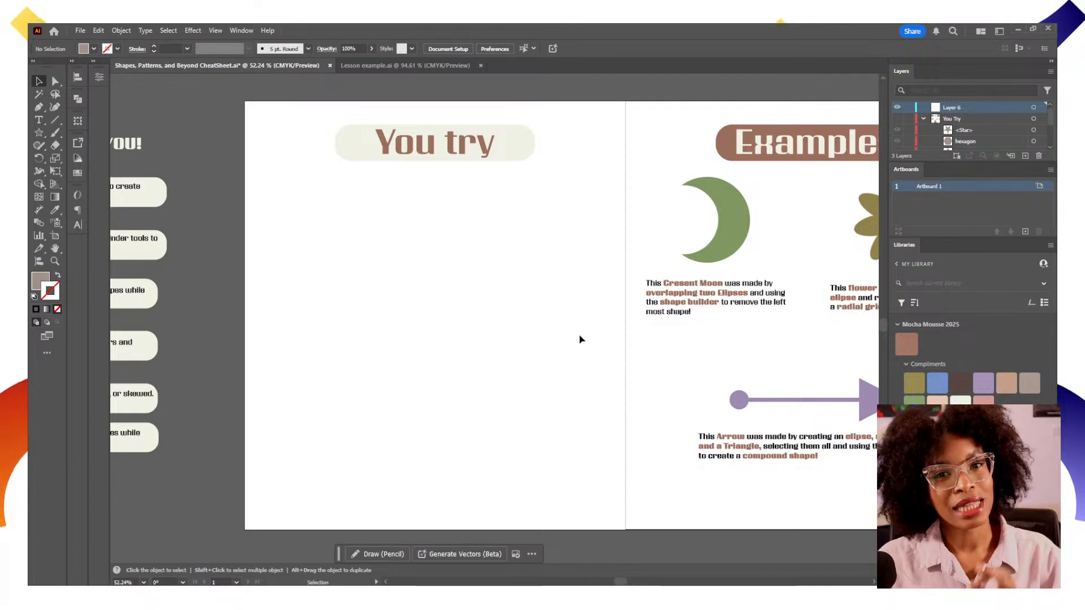
# Draw a circle about 247 px wide with the Ellipse tool in the You try area
pyautogui.moveTo(680, 351); pyautogui.dragTo(417, 365)
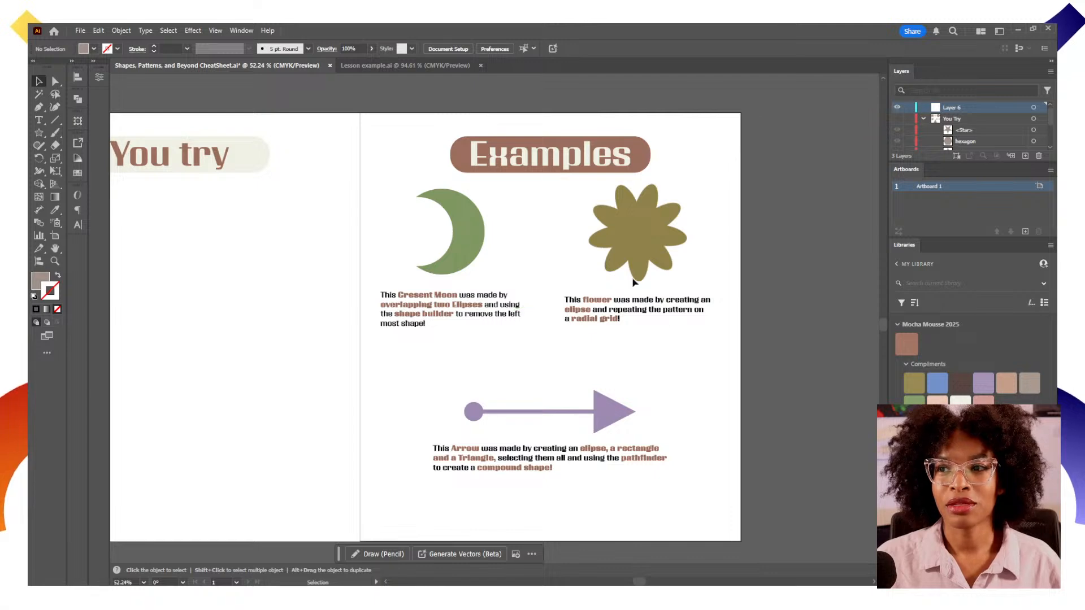
pyautogui.press('\\')
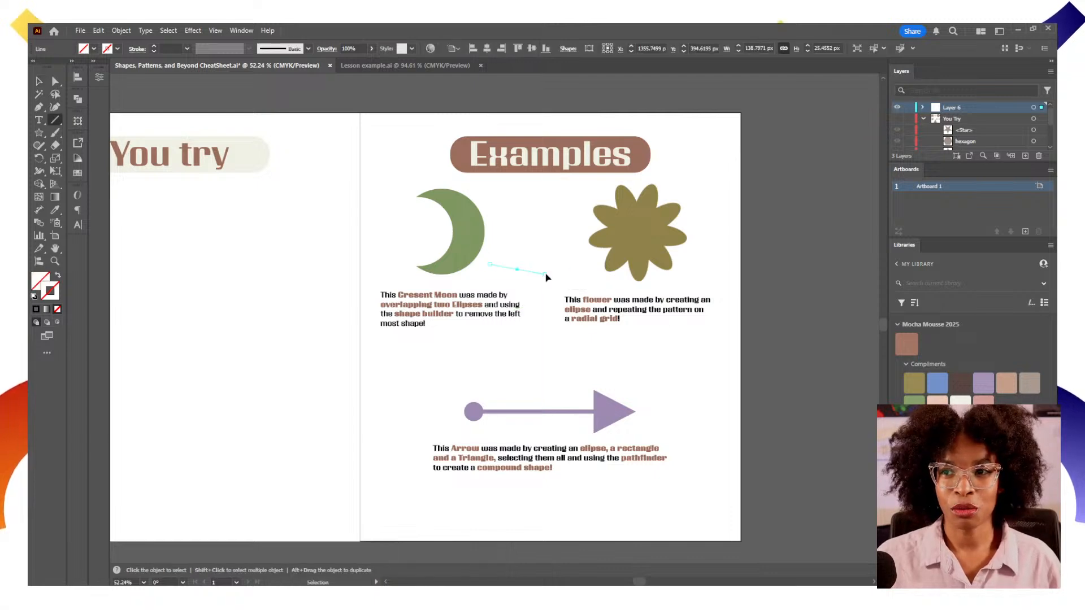
pyautogui.press('z')
pyautogui.moveTo(503, 247); pyautogui.dragTo(492, 295)
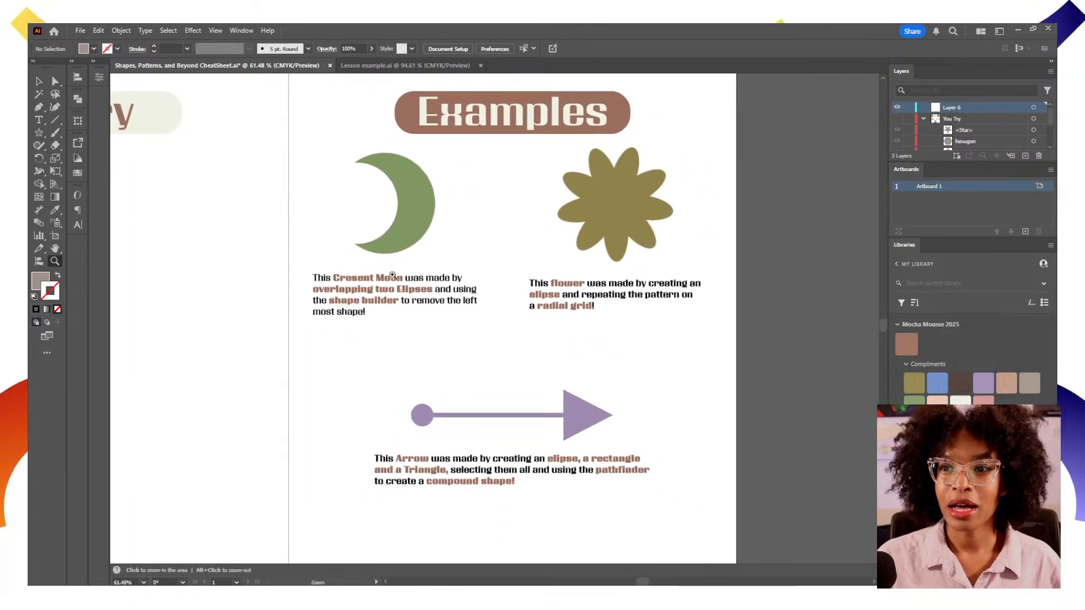
pyautogui.moveTo(422, 310); pyautogui.dragTo(517, 318)
pyautogui.moveTo(38, 132); pyautogui.dragTo(93, 158)
pyautogui.moveTo(280, 300); pyautogui.dragTo(396, 313)
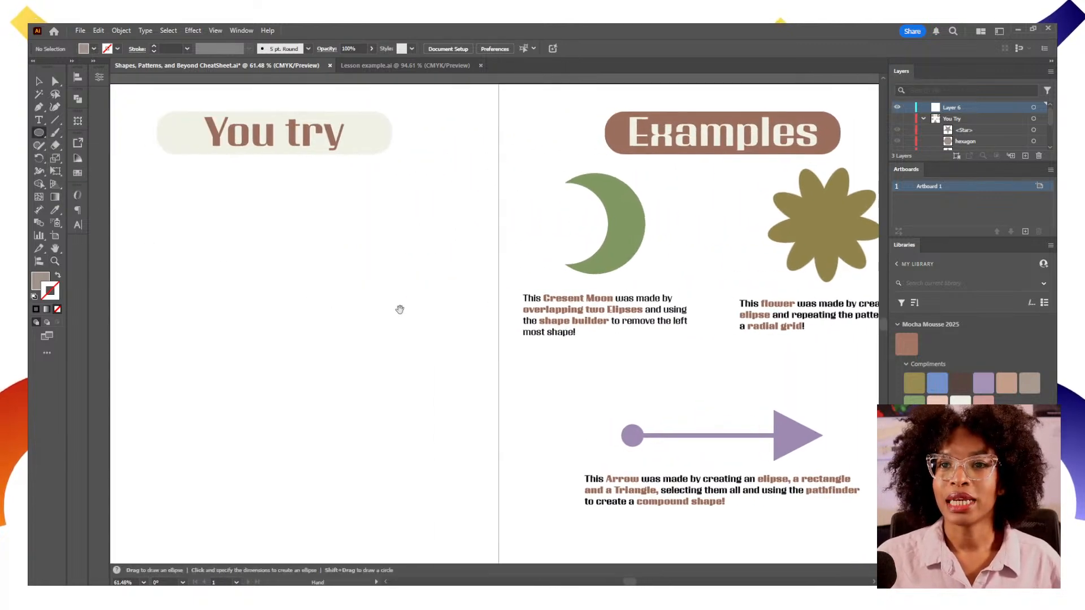
pyautogui.moveTo(186, 270); pyautogui.dragTo(301, 347)
pyautogui.moveTo(351, 283); pyautogui.dragTo(478, 385)
pyautogui.hotkey('ctrl', 'z')
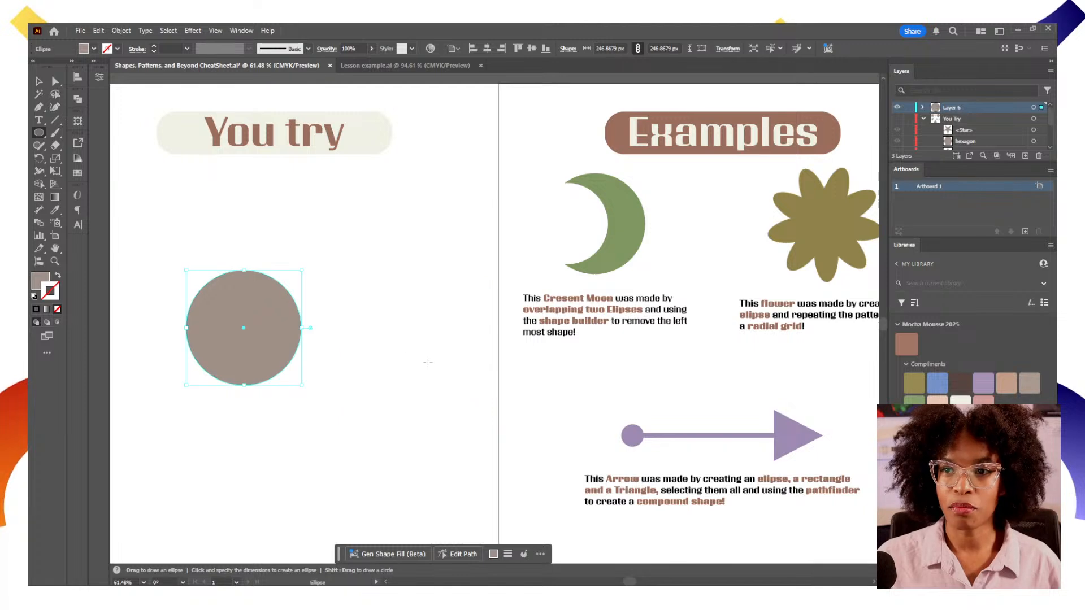
# Fill the circle with the purple library swatch and remove its stroke
pyautogui.press('v')
pyautogui.click(375, 346)
pyautogui.click(294, 343)
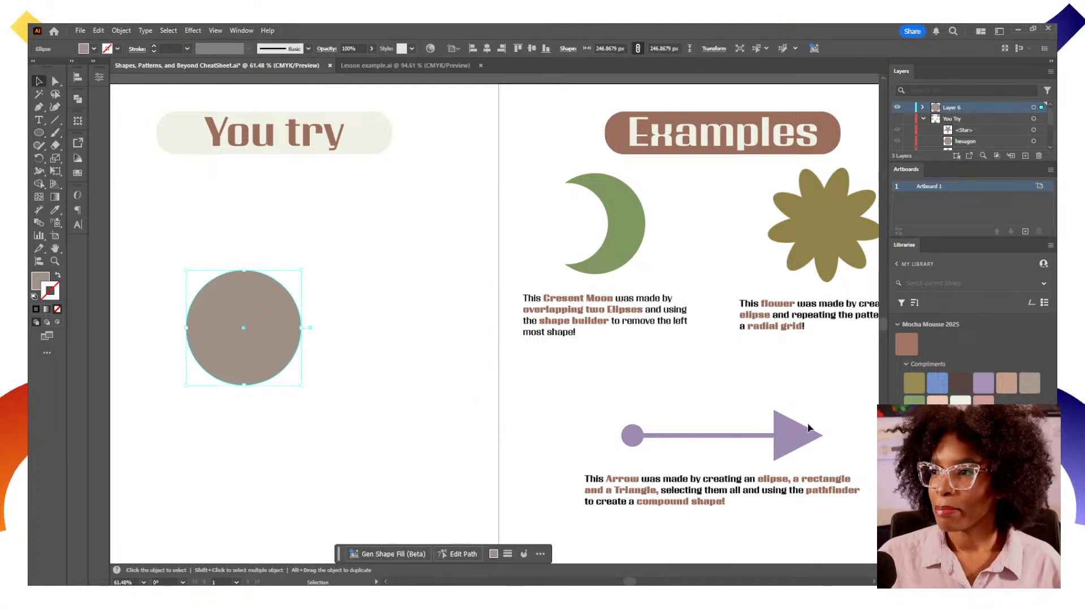
pyautogui.click(981, 383)
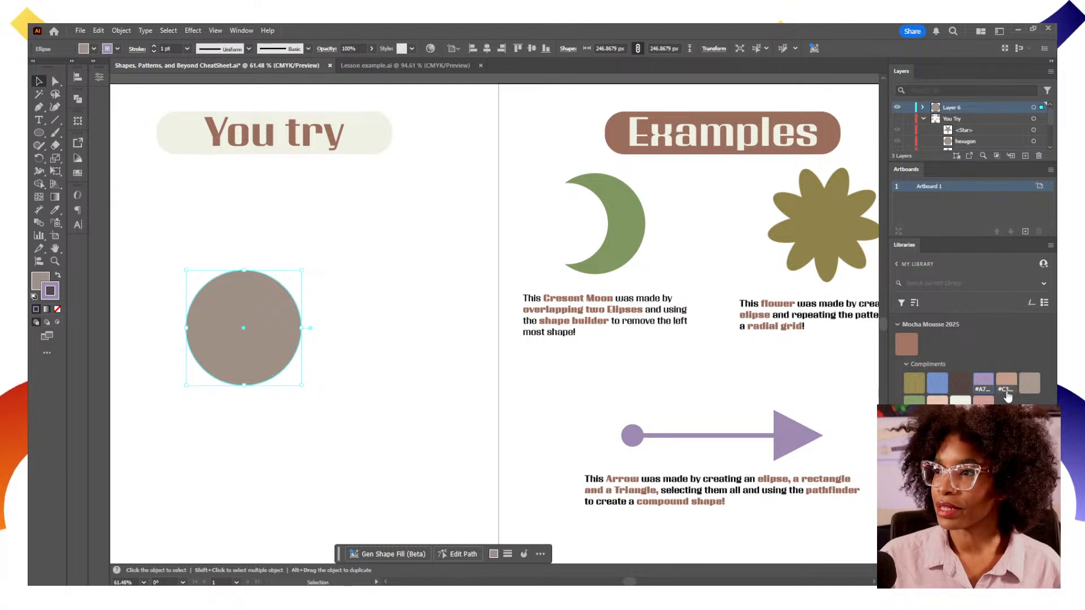
pyautogui.click(481, 422)
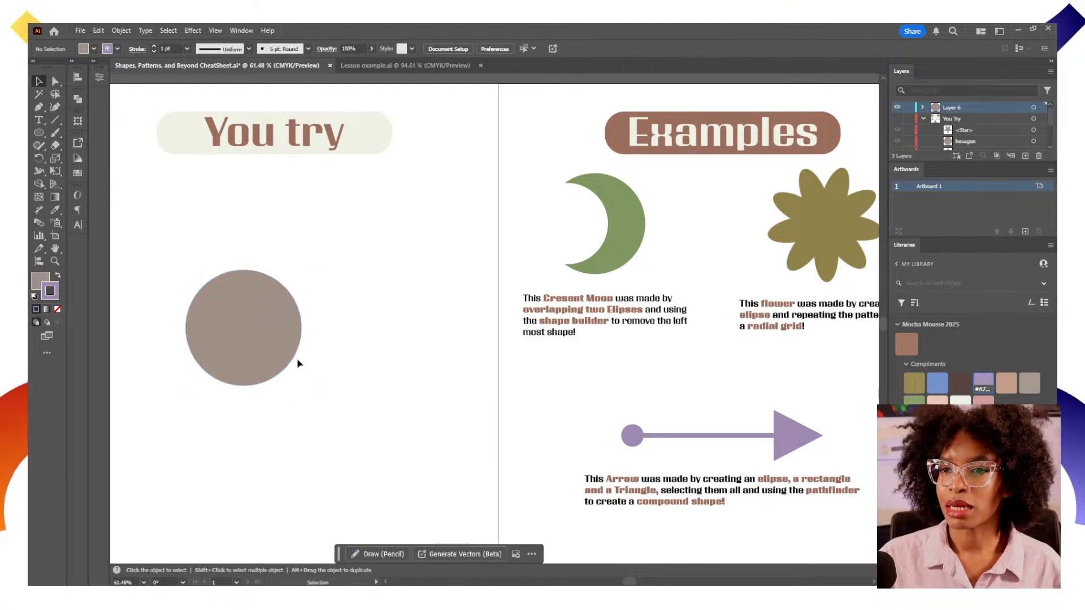
pyautogui.click(277, 319)
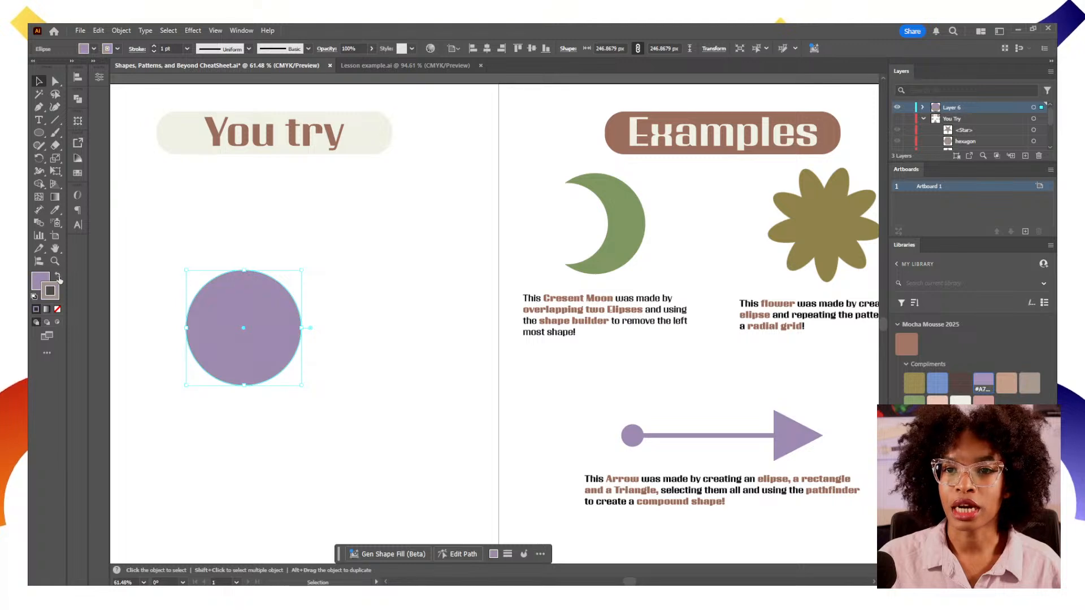
pyautogui.click(57, 309)
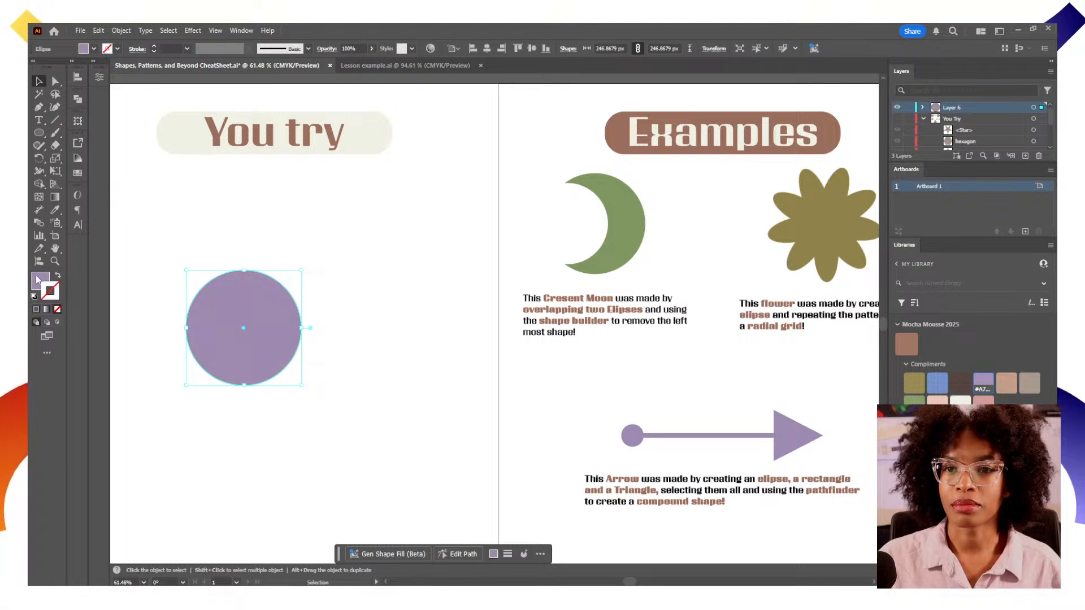
# Open the Pathfinder panel and place it beside the circle
pyautogui.click(394, 402)
pyautogui.moveTo(321, 352); pyautogui.dragTo(436, 374)
pyautogui.click(345, 304)
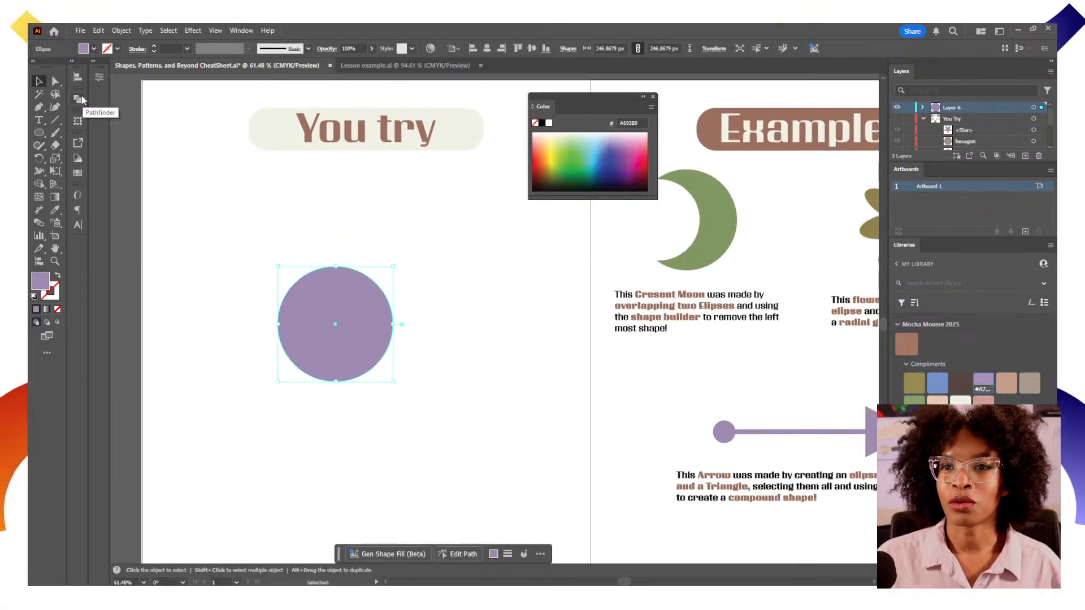
pyautogui.click(238, 32)
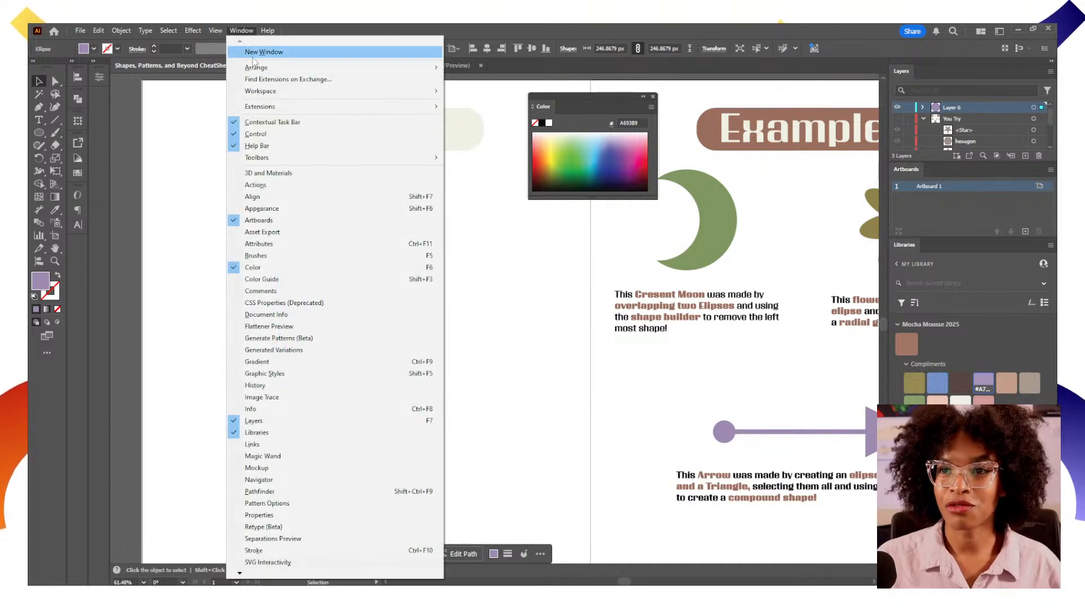
pyautogui.moveTo(272, 93)
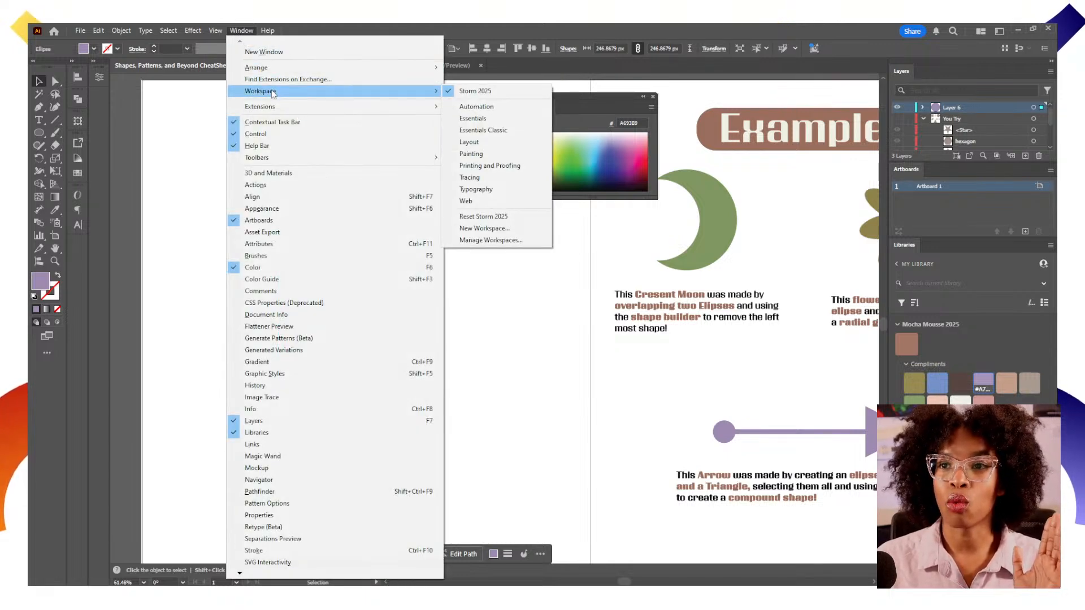
pyautogui.click(328, 497)
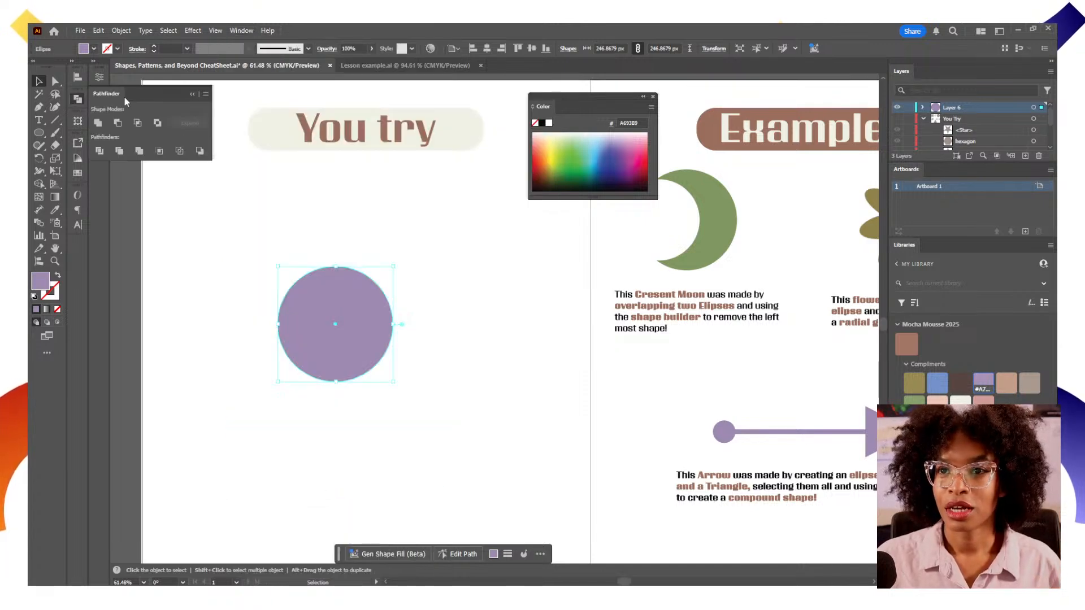
pyautogui.moveTo(124, 97); pyautogui.dragTo(182, 175)
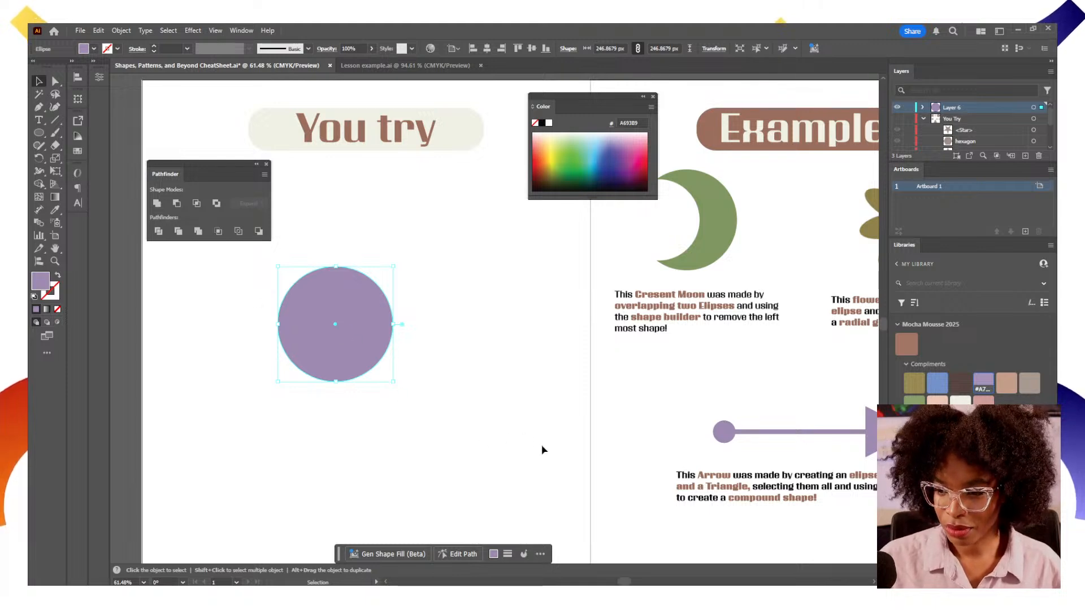
# Duplicate the circle to the right and fill the copy with the blue library swatch
pyautogui.click(400, 418)
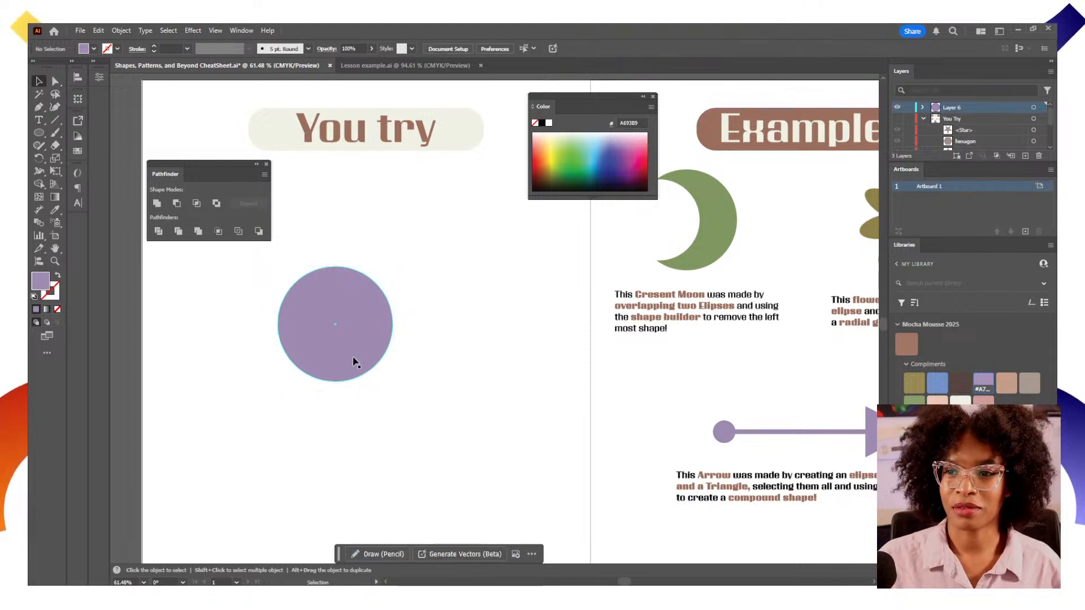
pyautogui.moveTo(354, 361); pyautogui.dragTo(472, 362)
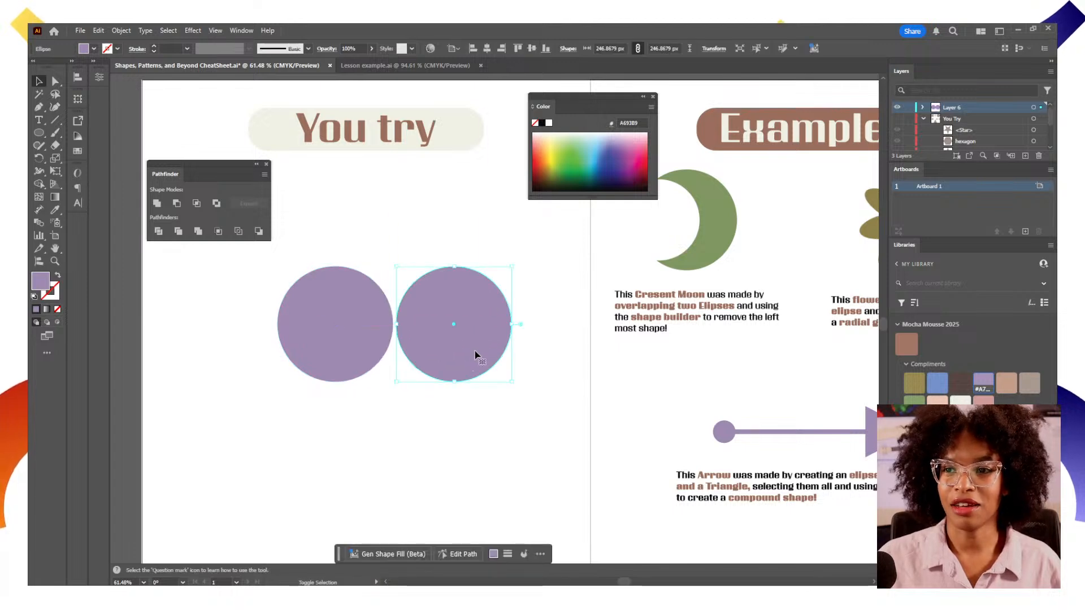
pyautogui.click(937, 384)
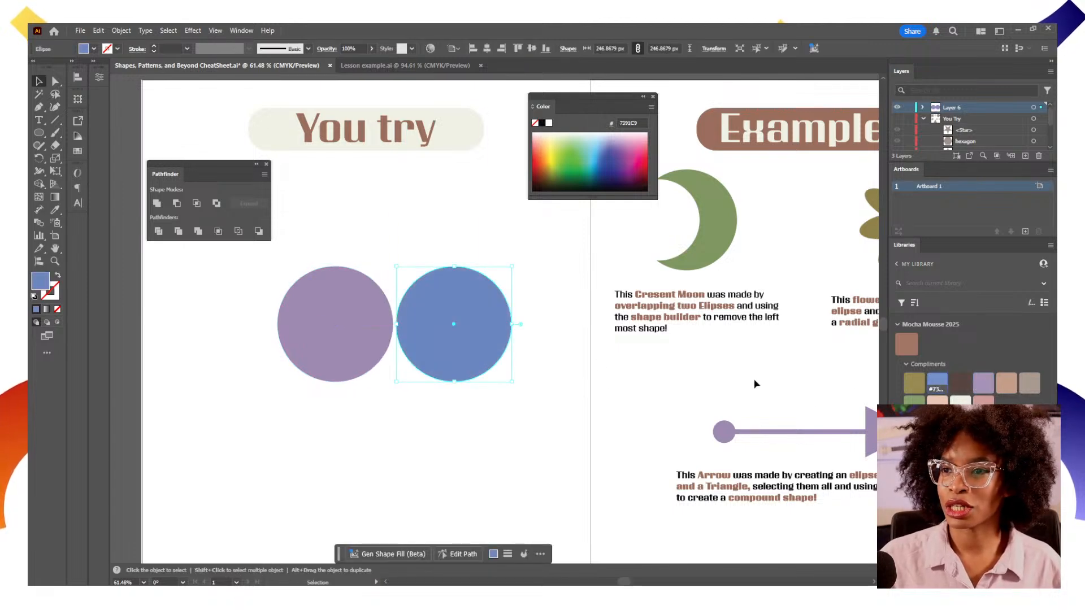
# Move the blue circle left so it overlaps the purple circle
pyautogui.click(509, 395)
pyautogui.doubleClick(463, 354)
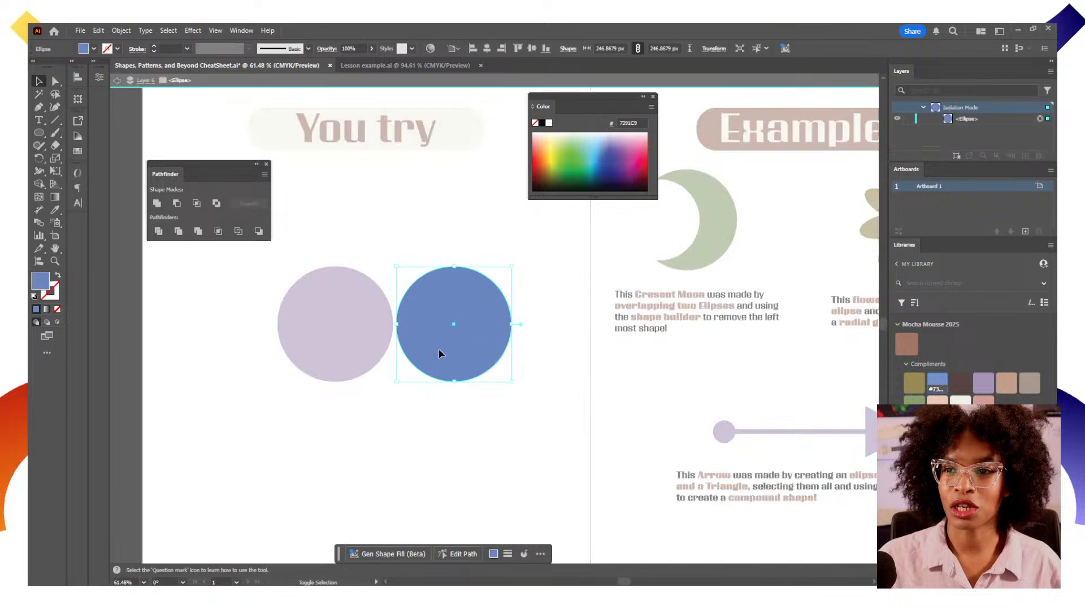
pyautogui.doubleClick(520, 369)
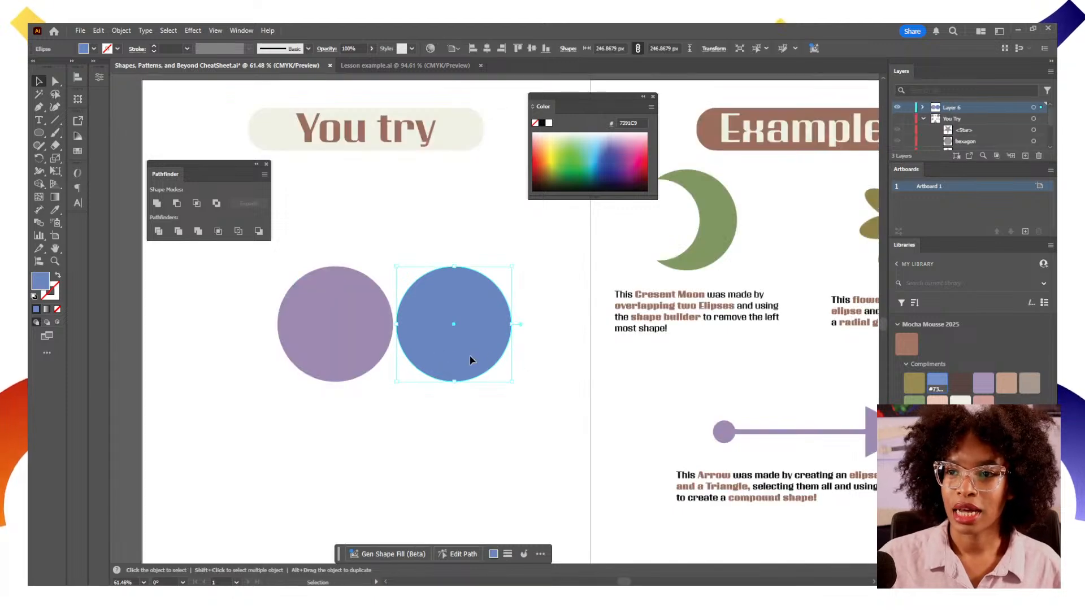
pyautogui.moveTo(469, 356); pyautogui.dragTo(406, 356)
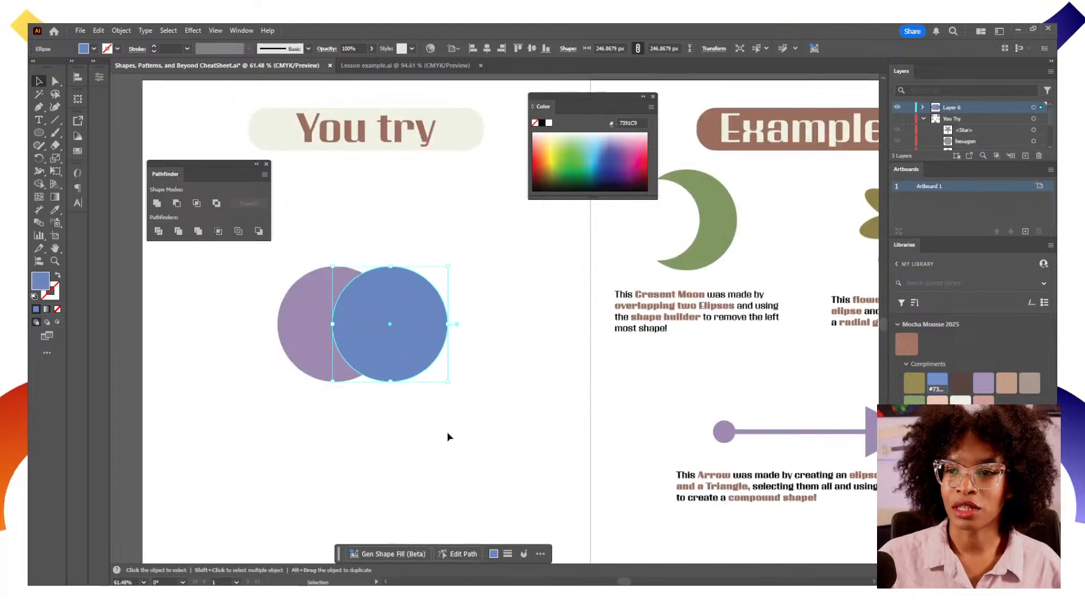
# Select both circles and give them a 5 pt off-white stroke
pyautogui.moveTo(448, 434); pyautogui.dragTo(292, 292)
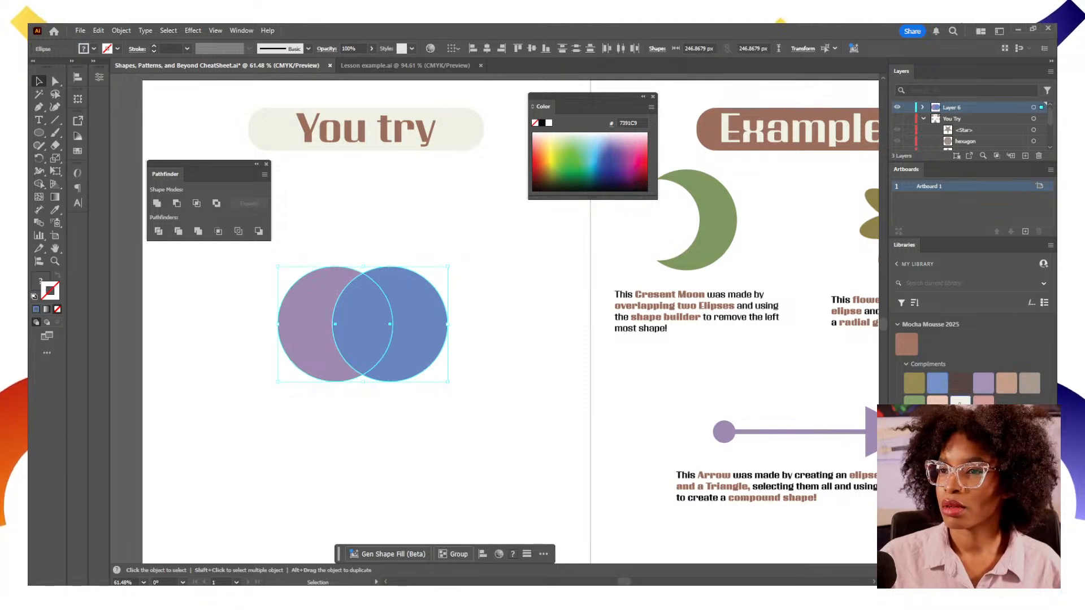
pyautogui.click(959, 401)
pyautogui.click(172, 48)
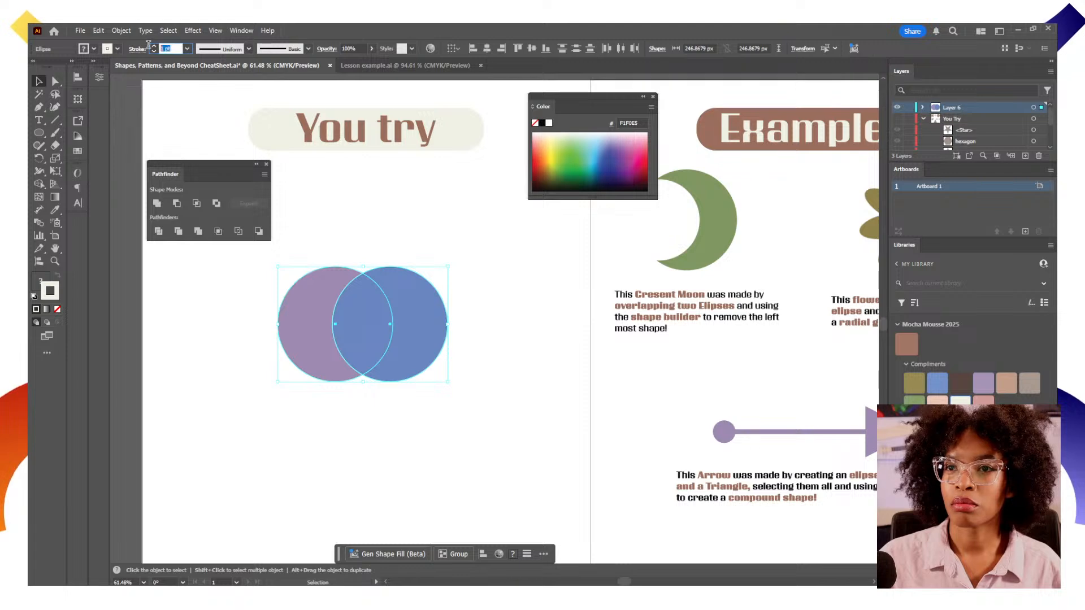
pyautogui.write('5')
pyautogui.press('Return')
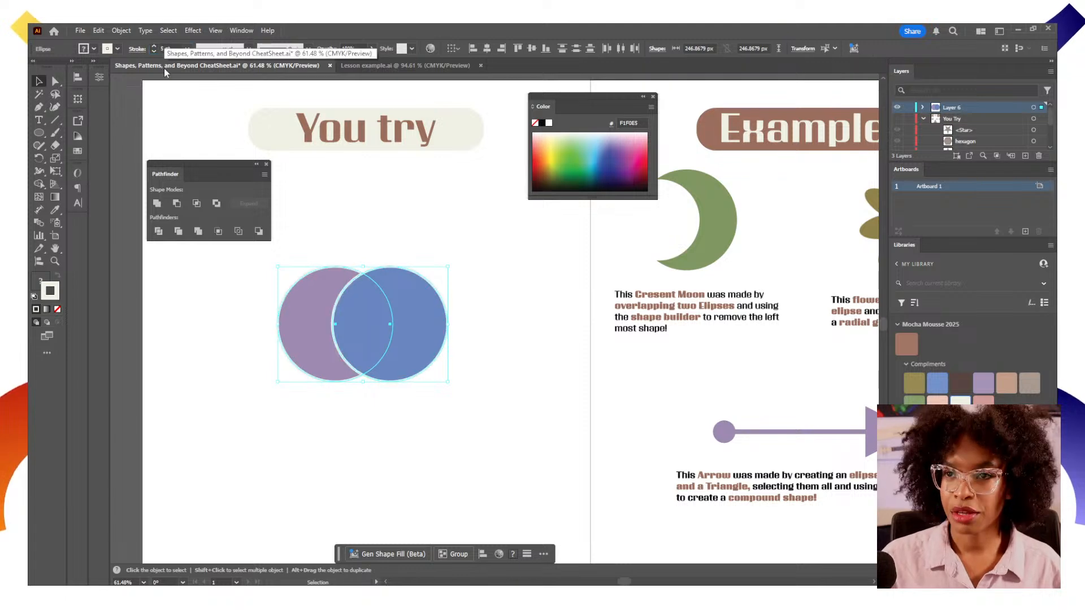
pyautogui.click(415, 480)
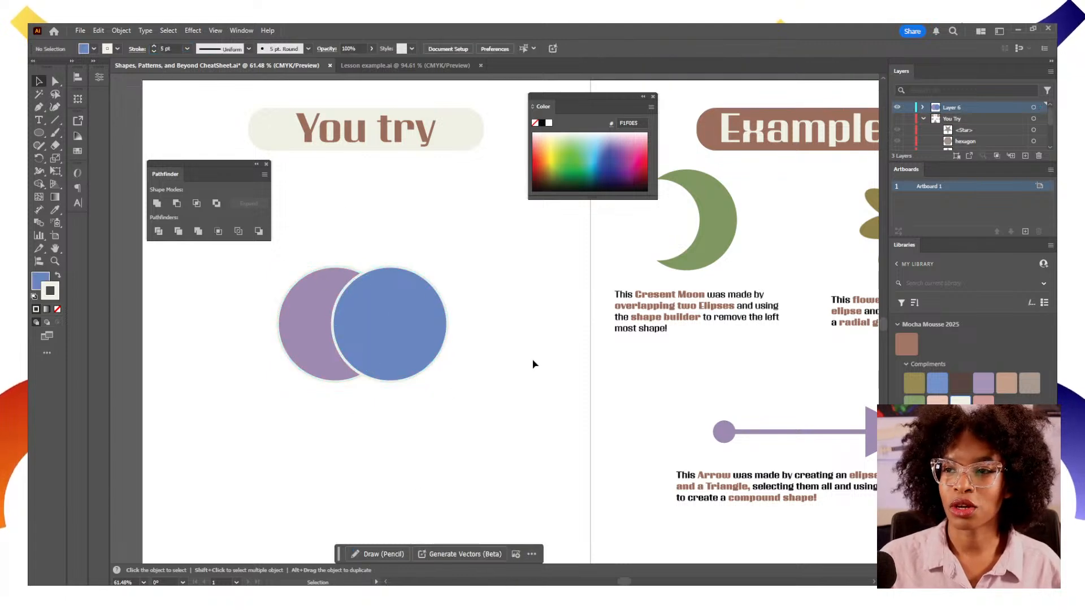
# Unite the two overlapping circles with Pathfinder and undo the result
pyautogui.moveTo(533, 364); pyautogui.dragTo(530, 387)
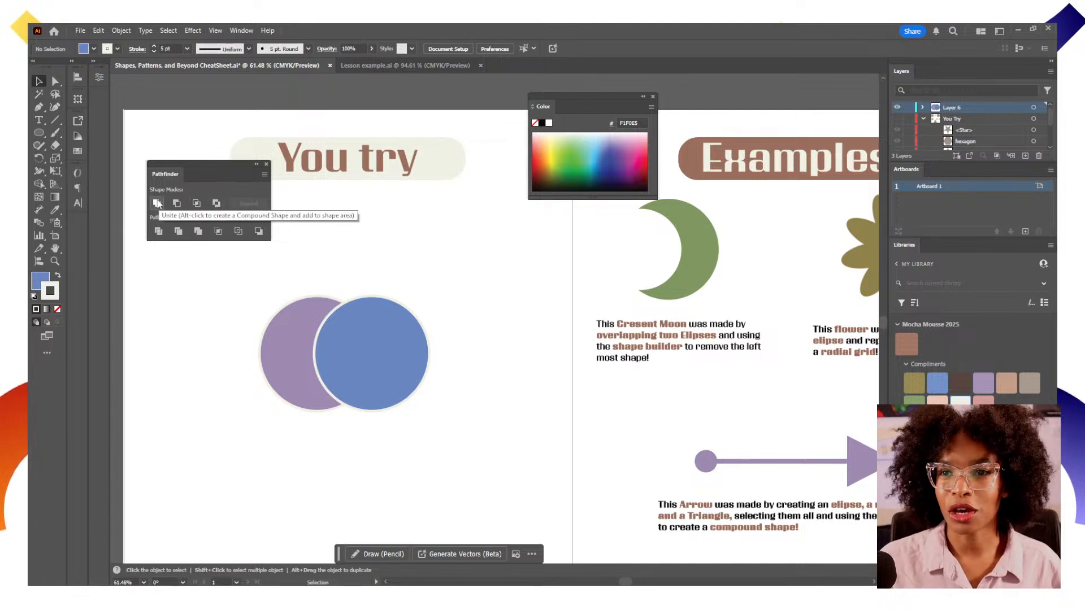
pyautogui.moveTo(471, 285); pyautogui.dragTo(276, 446)
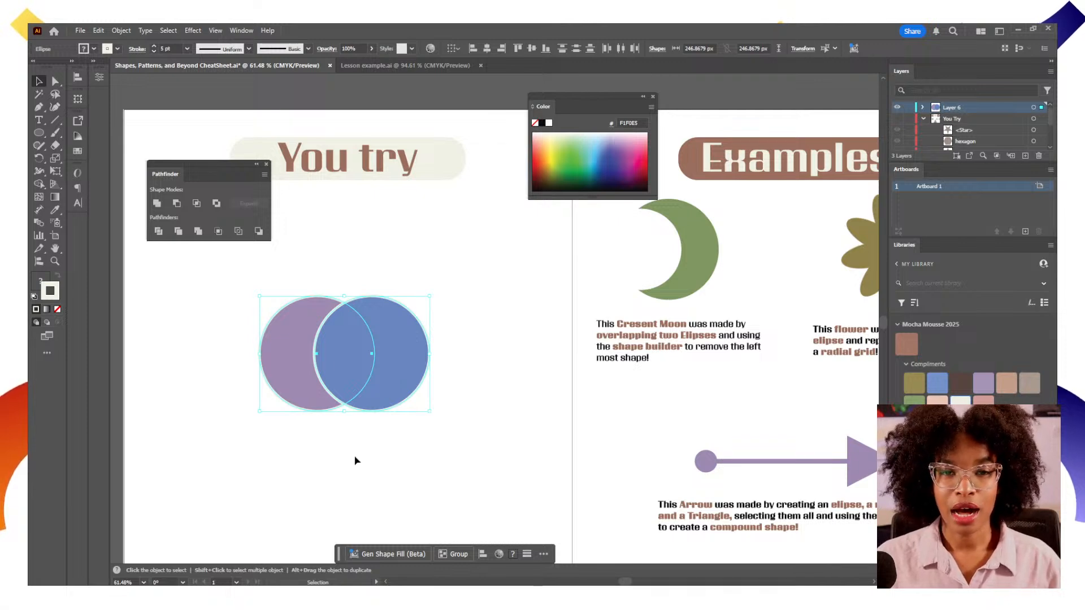
pyautogui.moveTo(453, 455); pyautogui.dragTo(424, 409)
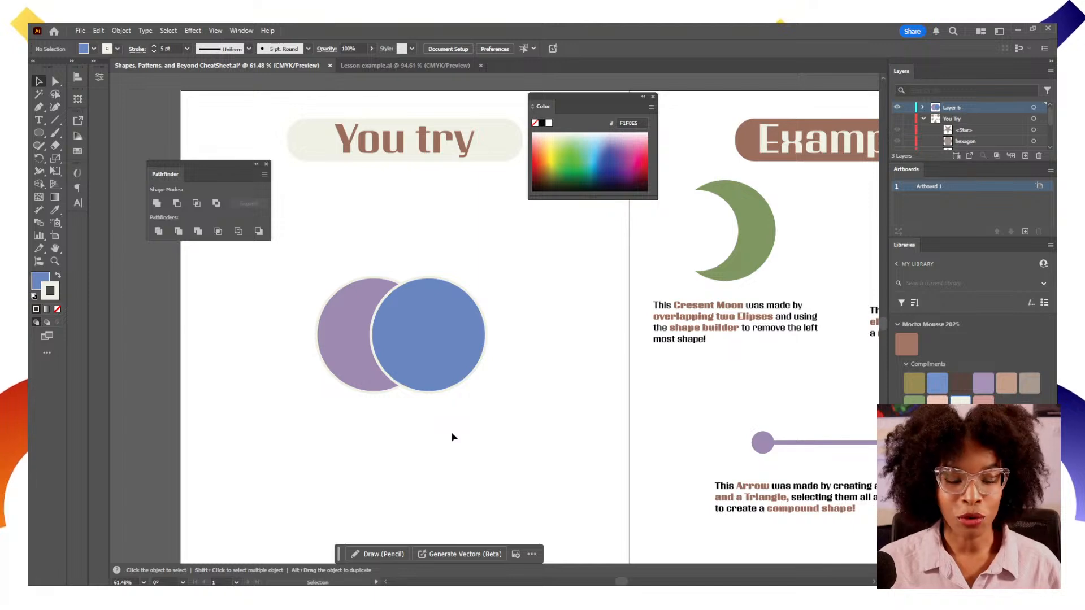
pyautogui.moveTo(545, 278); pyautogui.dragTo(291, 404)
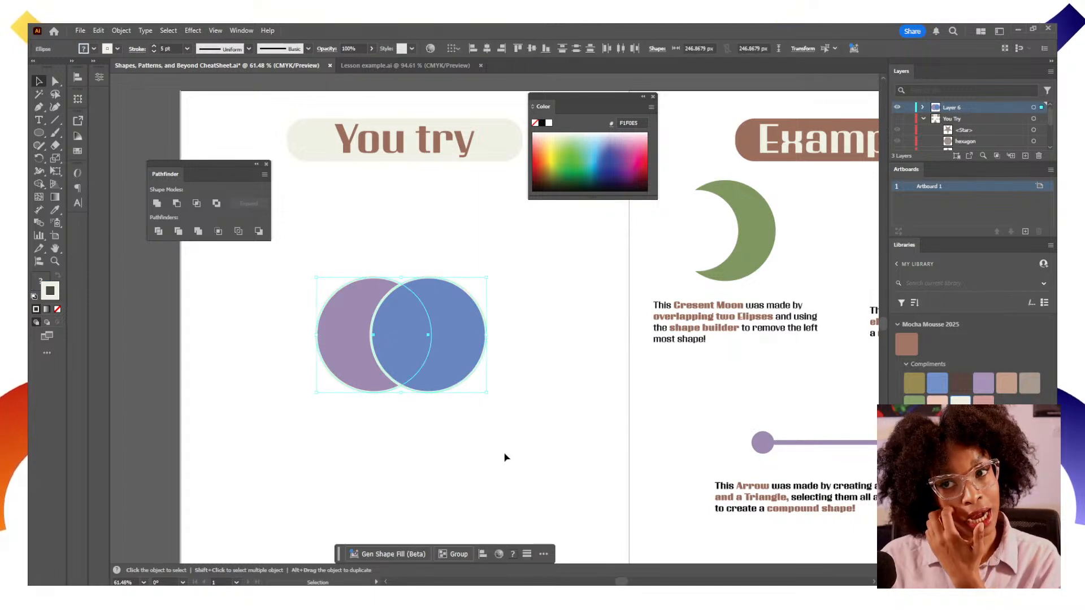
pyautogui.click(159, 205)
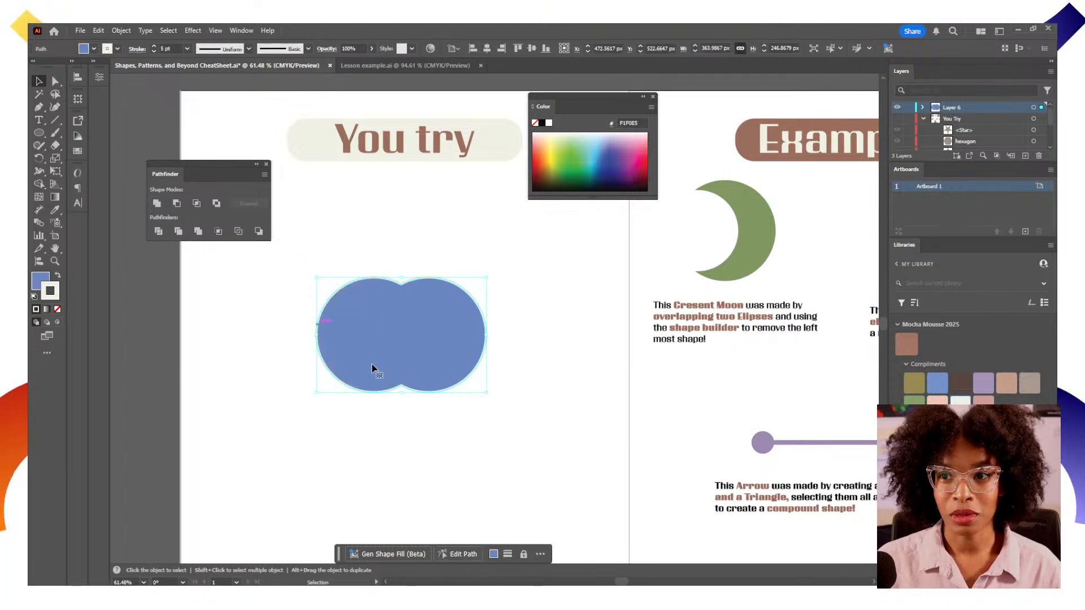
pyautogui.click(501, 443)
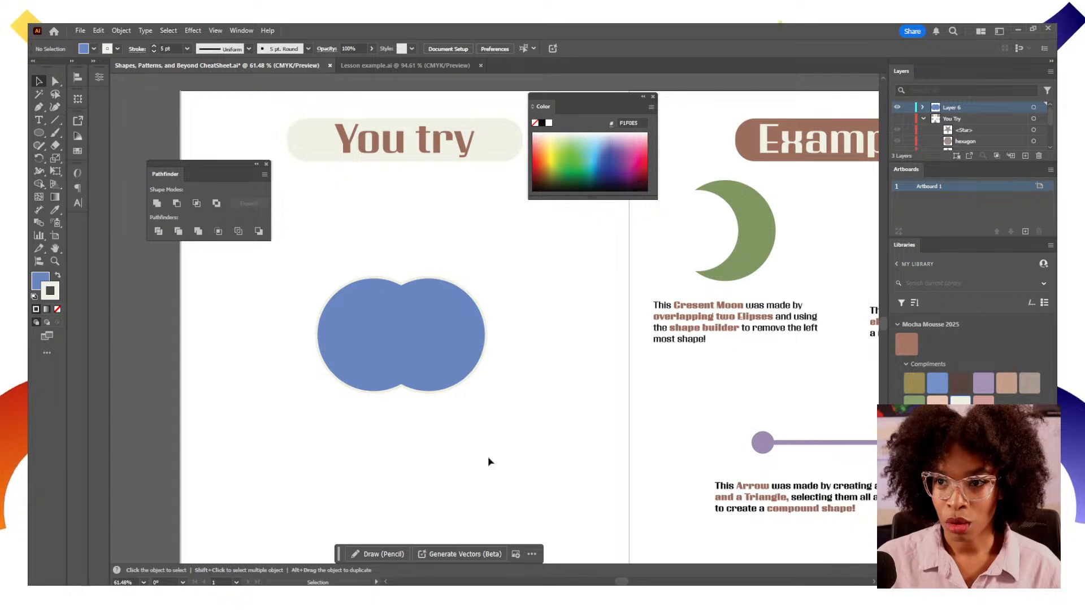
pyautogui.hotkey('ctrl', 'z')
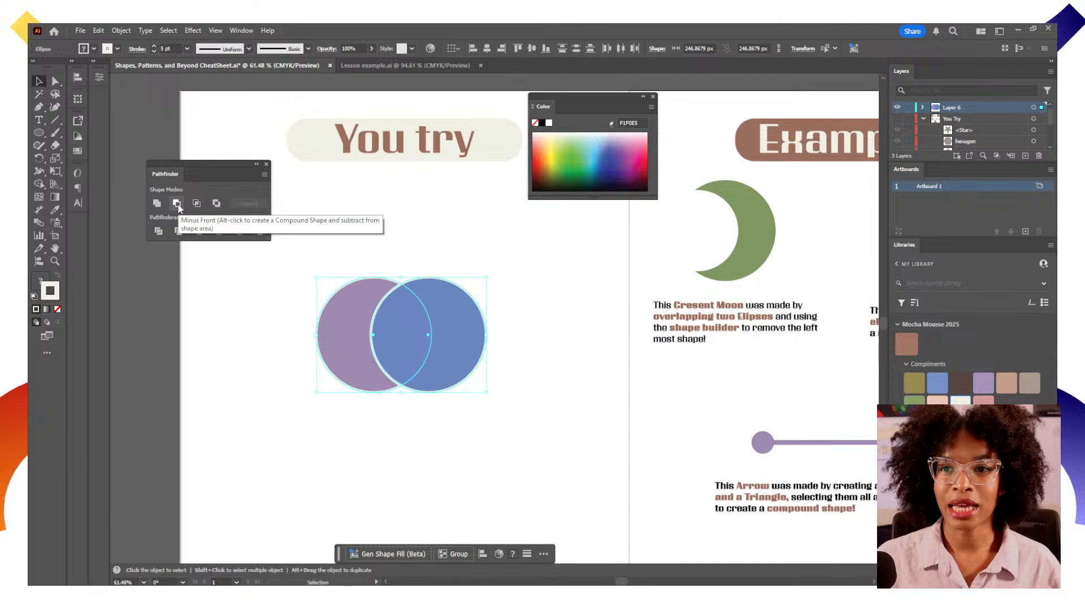
# Cut a crescent from the circles with Pathfinder Minus Front, move it, and undo both changes
pyautogui.moveTo(544, 436); pyautogui.dragTo(276, 276)
pyautogui.click(192, 207)
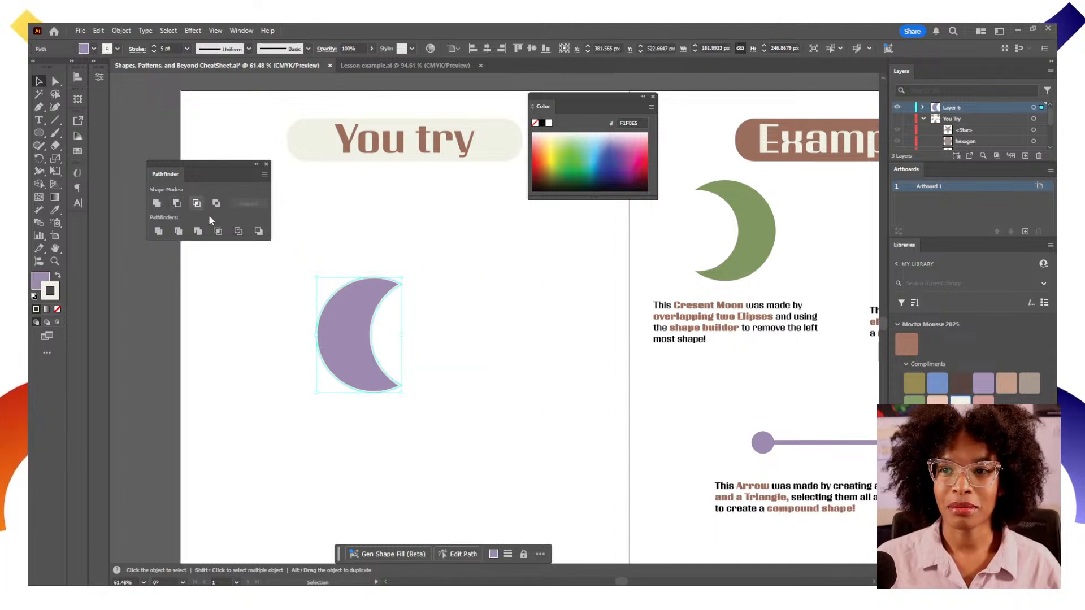
pyautogui.click(485, 358)
pyautogui.moveTo(349, 374); pyautogui.dragTo(353, 400)
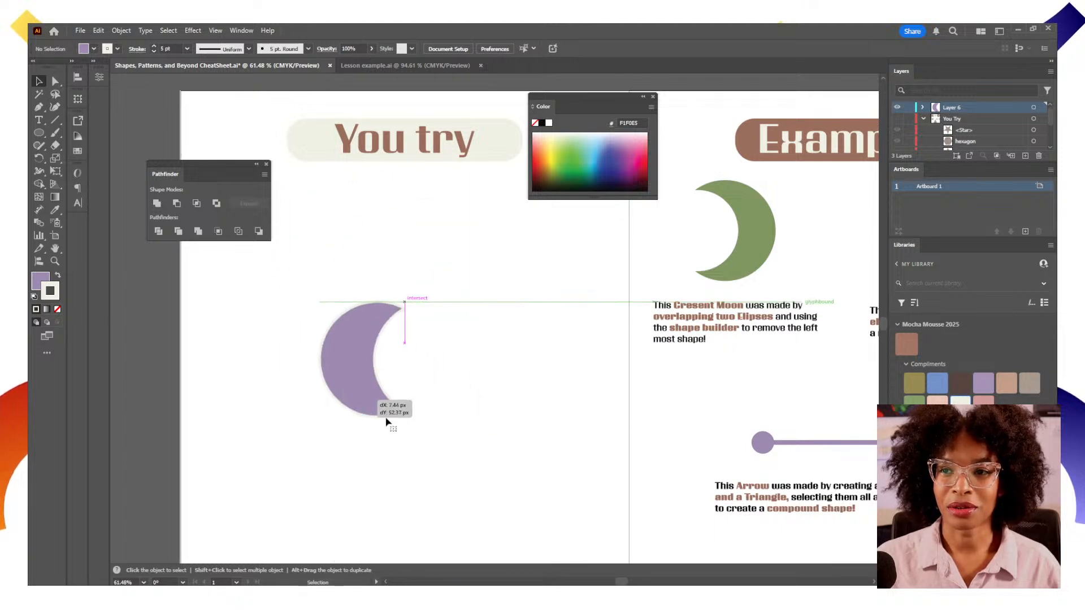
pyautogui.click(506, 510)
pyautogui.hotkey('ctrl', 'z')
pyautogui.hotkey('ctrl', 'z')
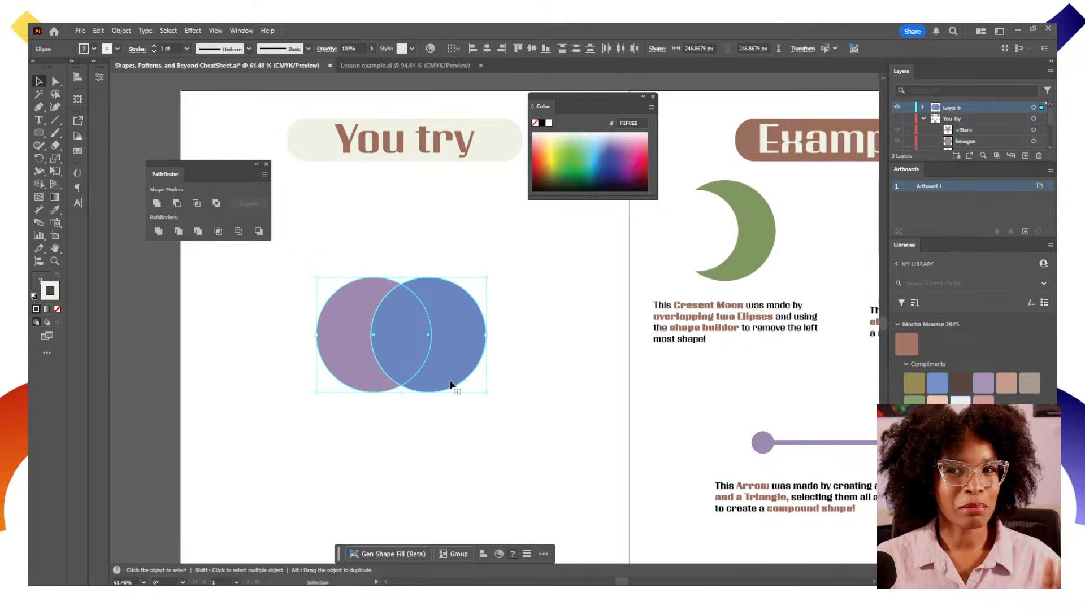
# Select both overlapping circles and combine them with Pathfinder Exclude
pyautogui.moveTo(506, 441); pyautogui.dragTo(531, 414)
pyautogui.click(331, 288)
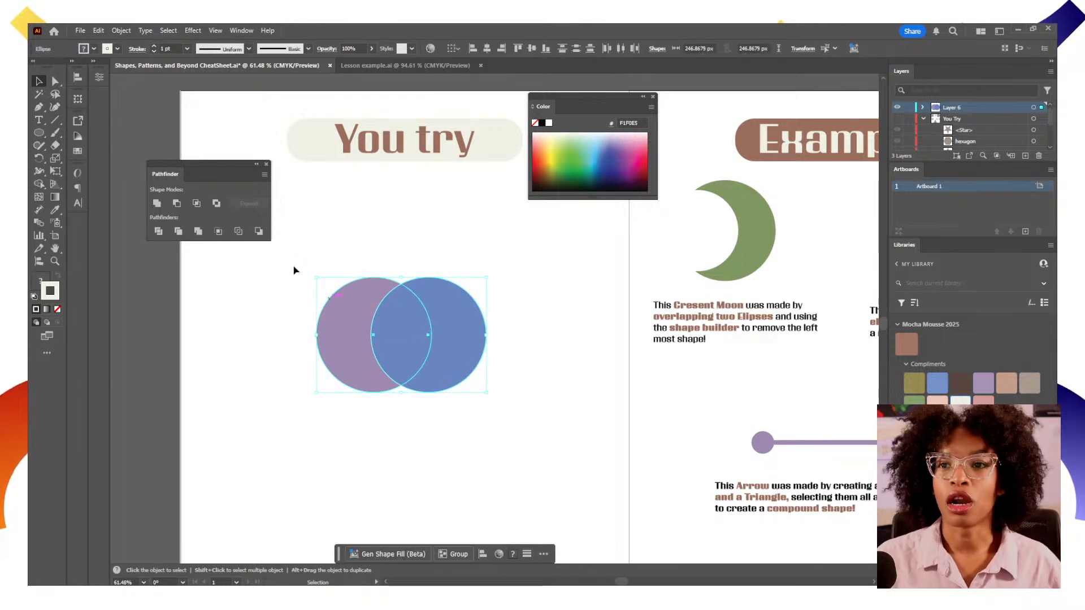
pyautogui.click(216, 204)
pyautogui.click(217, 205)
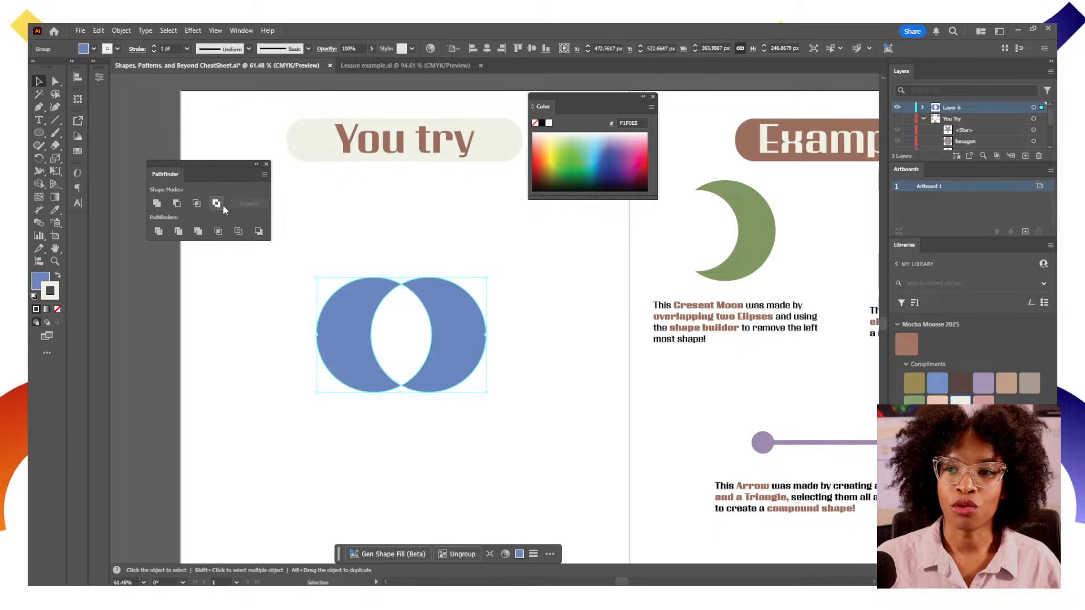
# Move the excluded shape slightly, then select it and delete it
pyautogui.click(620, 408)
pyautogui.moveTo(451, 374); pyautogui.dragTo(472, 395)
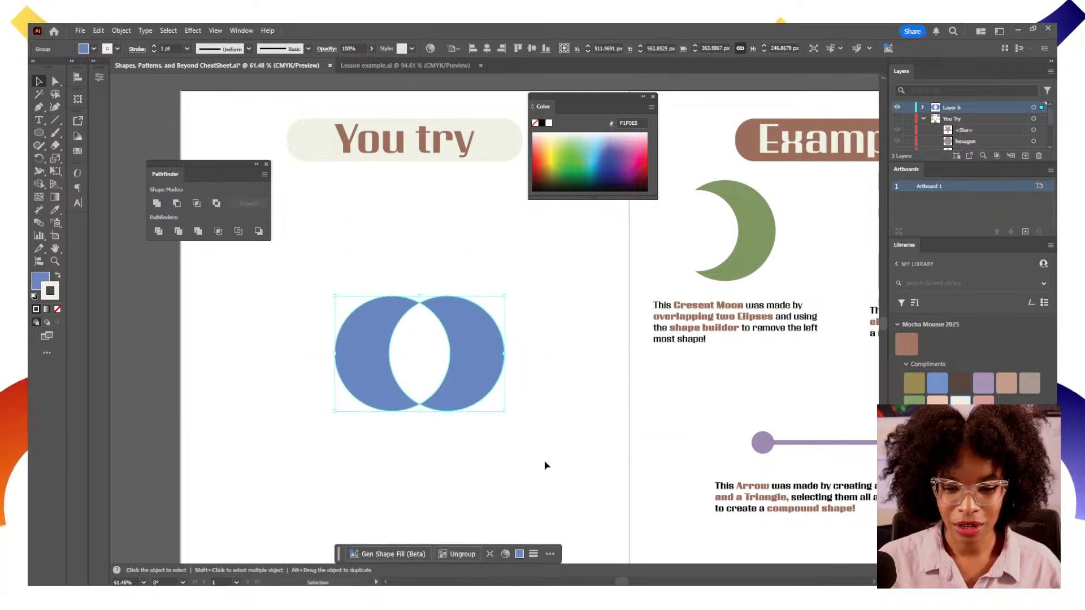
pyautogui.press('a')
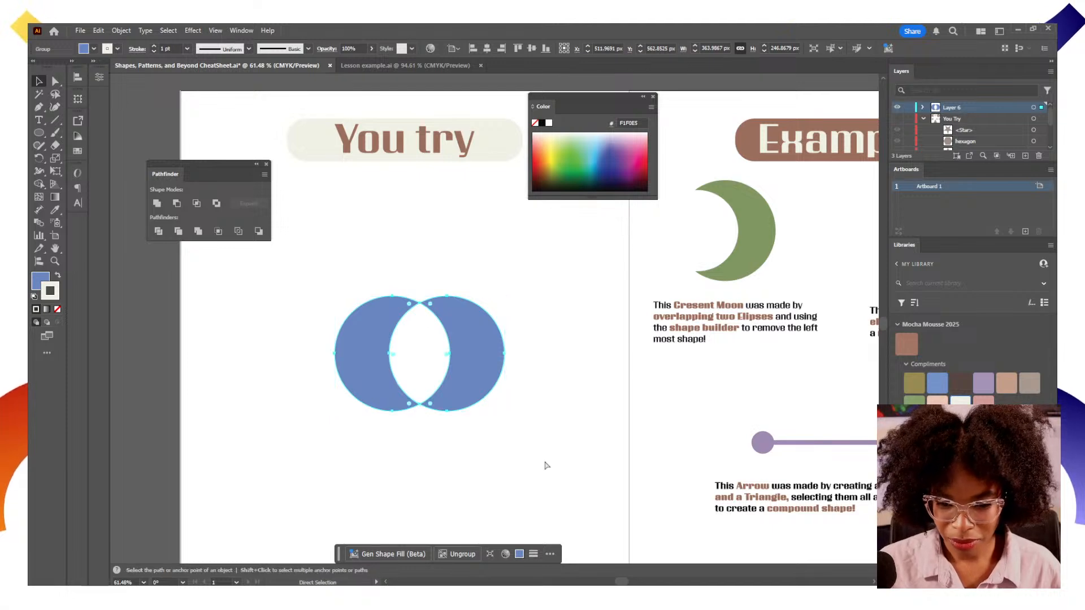
pyautogui.press('v')
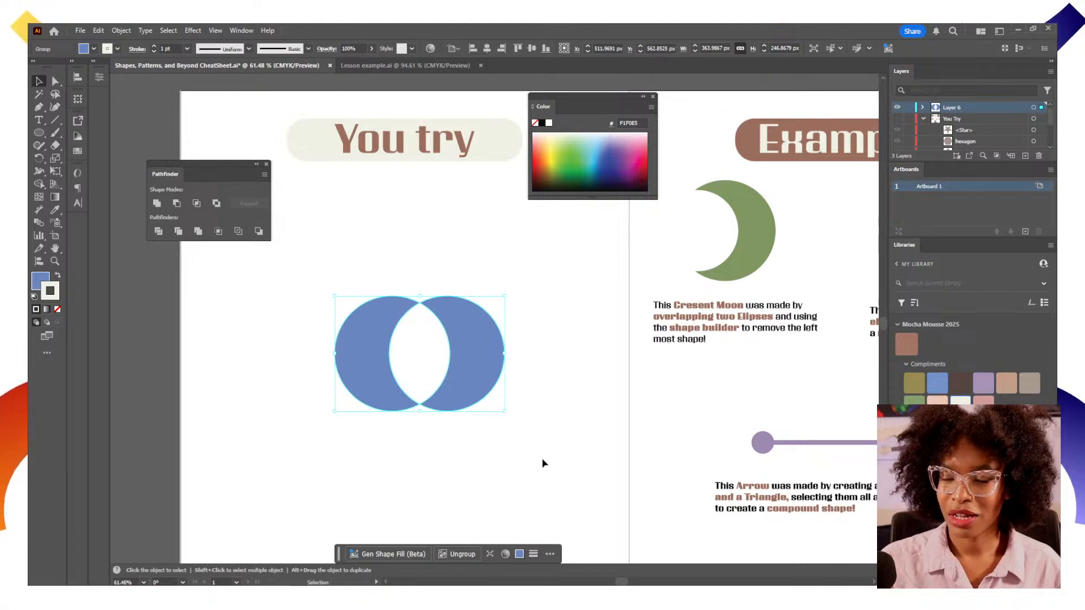
pyautogui.click(542, 458)
pyautogui.moveTo(547, 485); pyautogui.dragTo(356, 339)
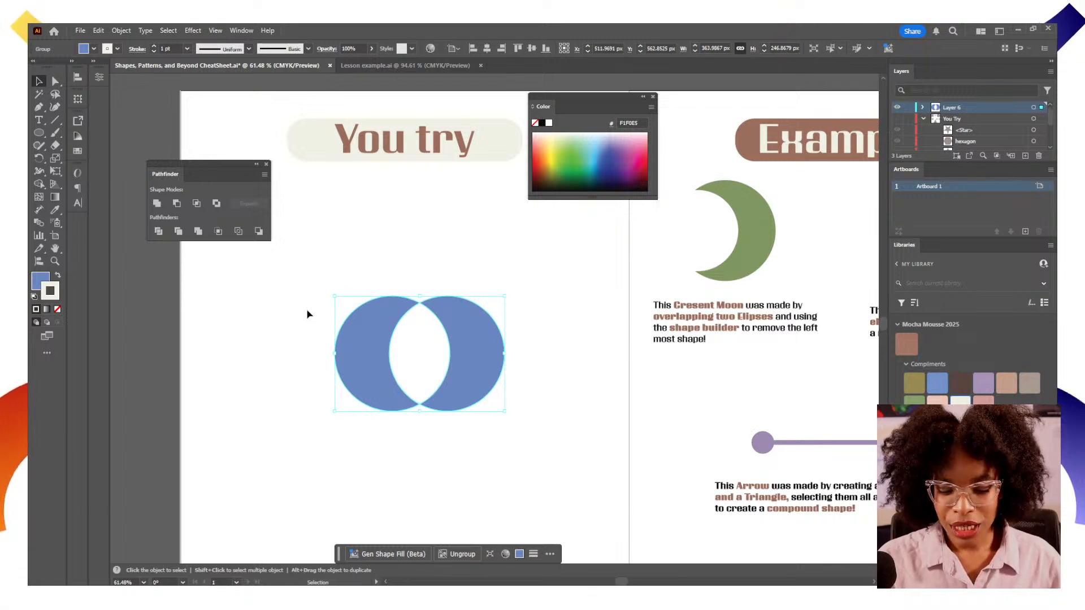
pyautogui.press('Delete')
# Draw four overlapping circles of different sizes in the You try area with the Ellipse tool
pyautogui.moveTo(491, 439); pyautogui.dragTo(293, 410)
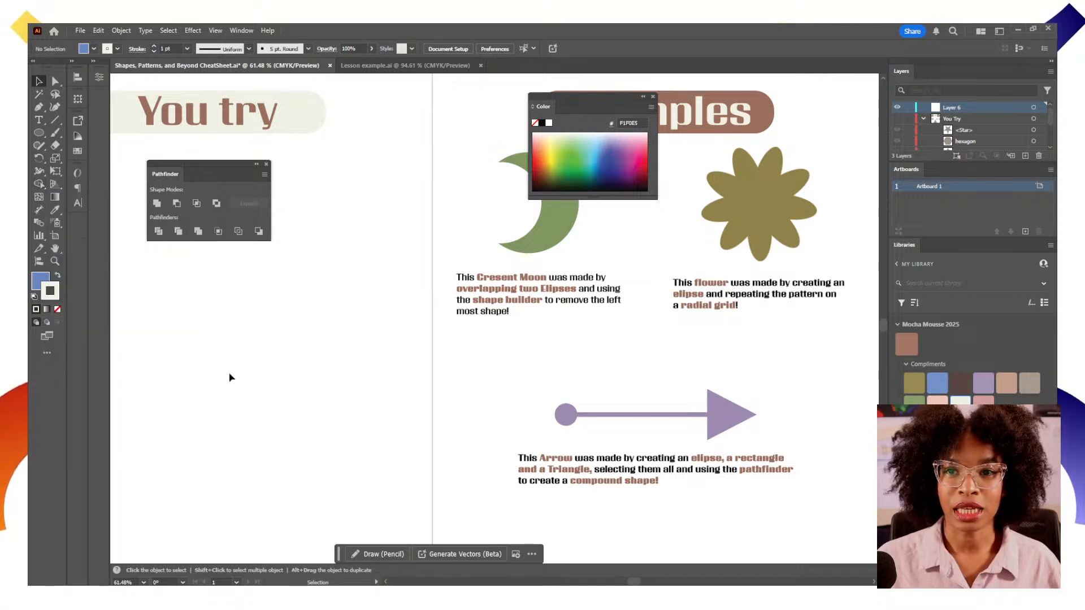
pyautogui.press('space')
pyautogui.moveTo(241, 378); pyautogui.dragTo(334, 383)
pyautogui.press('l')
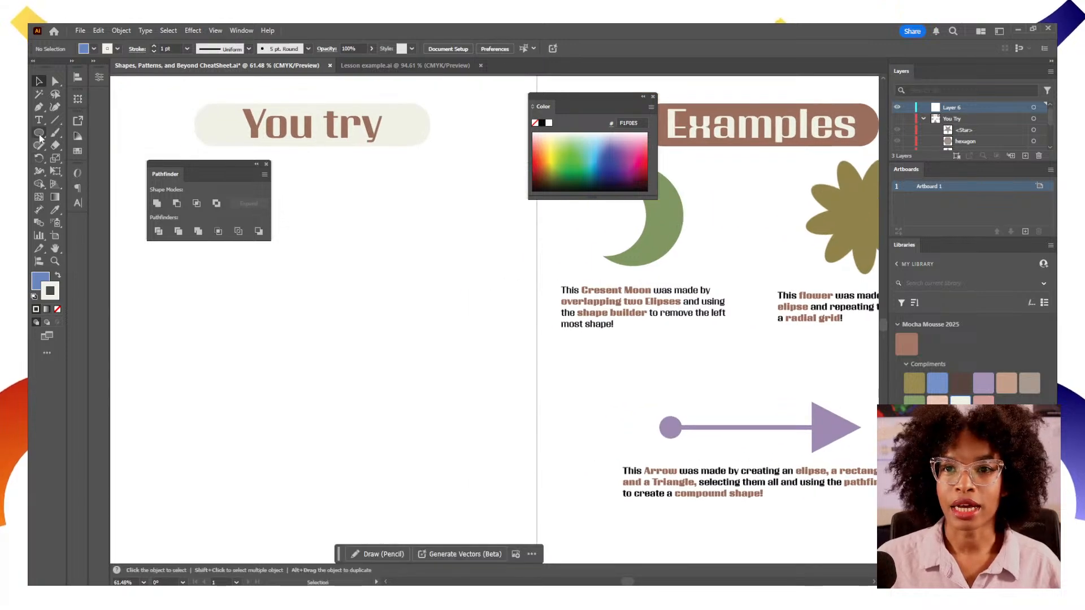
pyautogui.press('x')
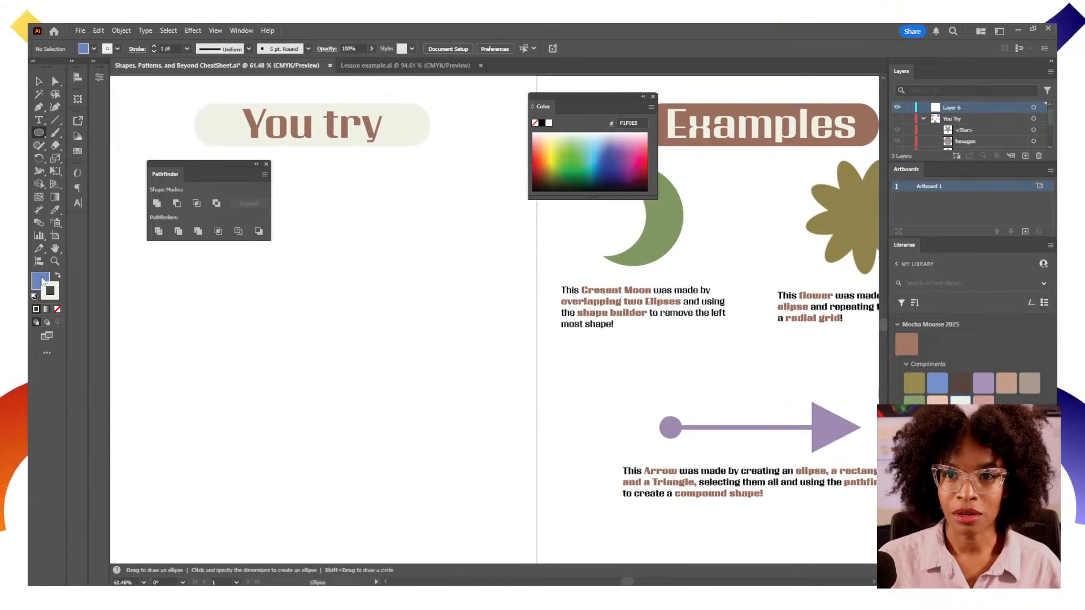
pyautogui.moveTo(229, 323); pyautogui.dragTo(309, 403)
pyautogui.moveTo(344, 329); pyautogui.dragTo(426, 411)
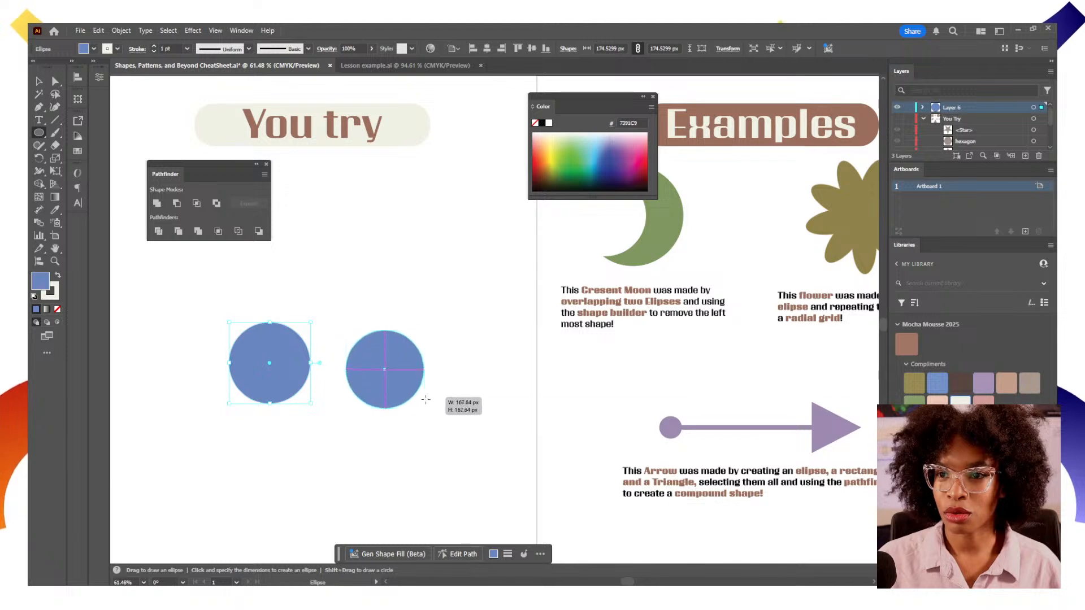
pyautogui.moveTo(321, 273); pyautogui.dragTo(419, 370)
pyautogui.moveTo(322, 370)
pyautogui.mouseDown()
pyautogui.moveTo(286, 334)
pyautogui.moveTo(368, 396)
pyautogui.moveTo(377, 440)
pyautogui.moveTo(404, 454)
pyautogui.mouseUp()
pyautogui.press('v')
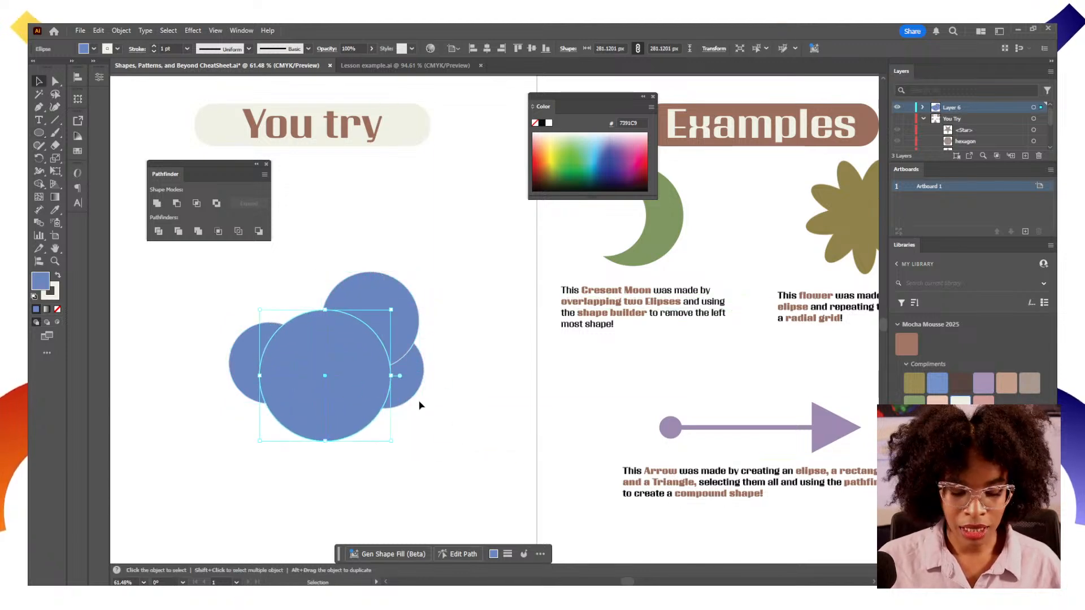
# Select all four circles, merge them into one shape with the Shape Builder, and undo the merge
pyautogui.moveTo(468, 272); pyautogui.dragTo(209, 468)
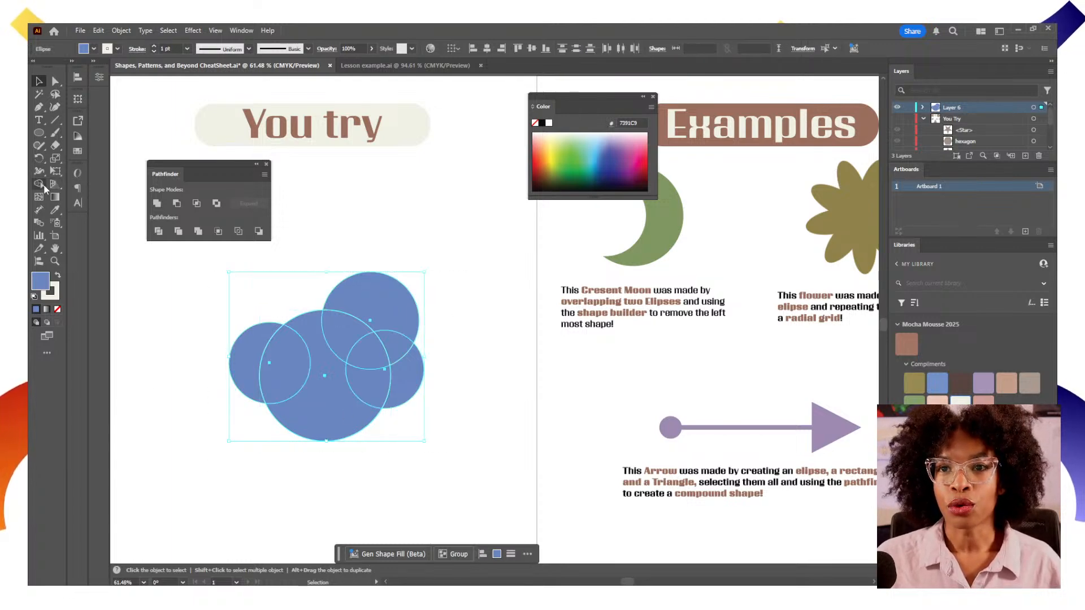
pyautogui.click(39, 184)
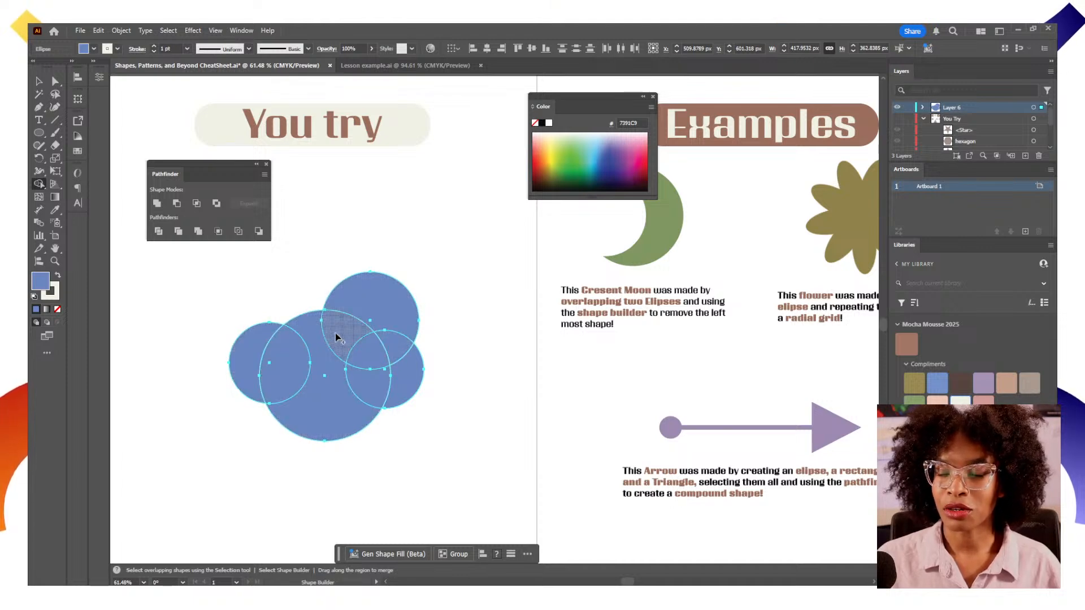
pyautogui.moveTo(373, 314)
pyautogui.mouseDown()
pyautogui.moveTo(398, 336)
pyautogui.moveTo(402, 377)
pyautogui.moveTo(374, 395)
pyautogui.moveTo(253, 381)
pyautogui.moveTo(252, 360)
pyautogui.moveTo(288, 344)
pyautogui.moveTo(370, 371)
pyautogui.mouseUp()
pyautogui.press('v')
pyautogui.click(455, 421)
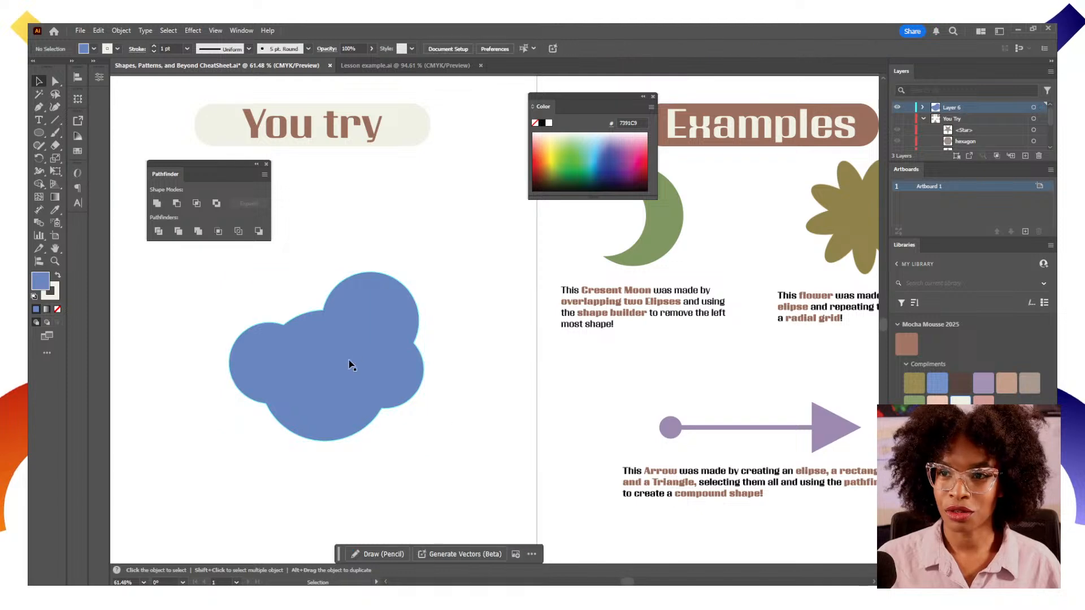
pyautogui.hotkey('ctrl', 'z')
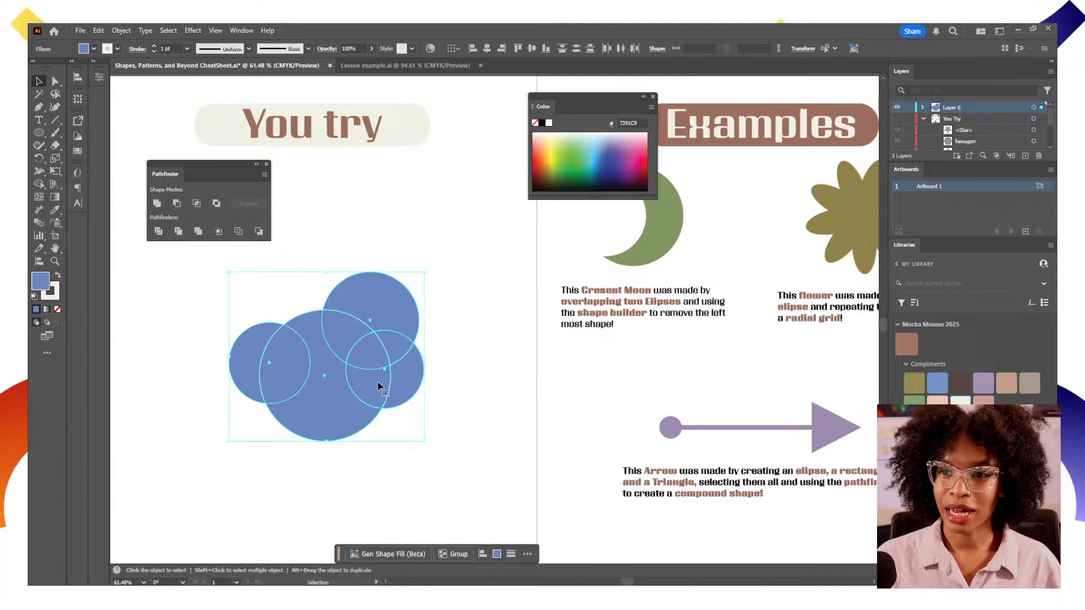
# Remove three overlapping regions from the circles with the Shape Builder
pyautogui.click(41, 186)
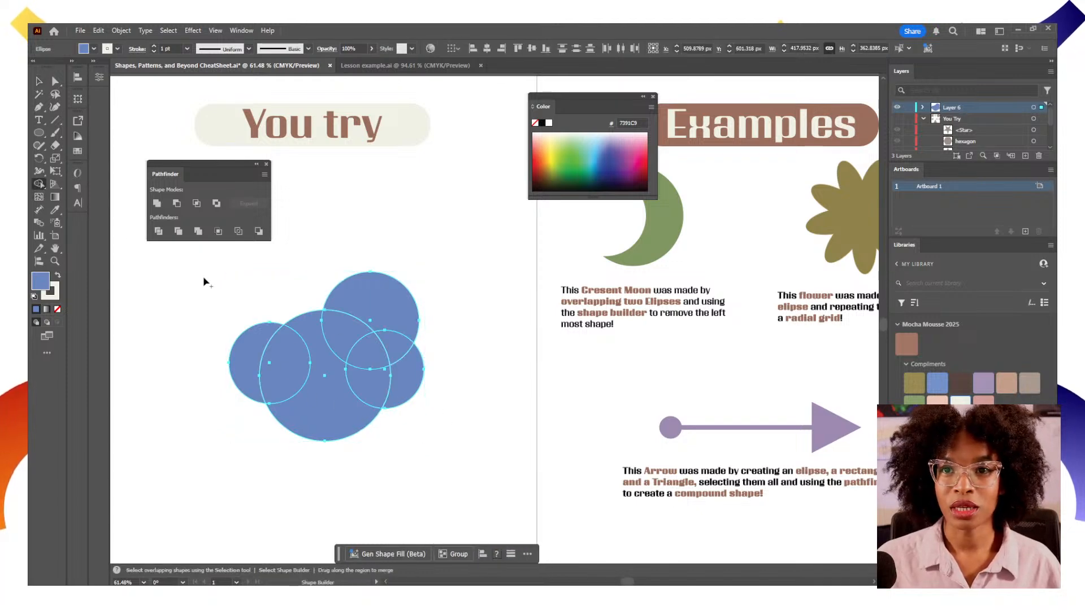
pyautogui.keyDown('alt'); pyautogui.click(368, 353); pyautogui.keyUp('alt')
pyautogui.keyDown('alt'); pyautogui.click(286, 375); pyautogui.keyUp('alt')
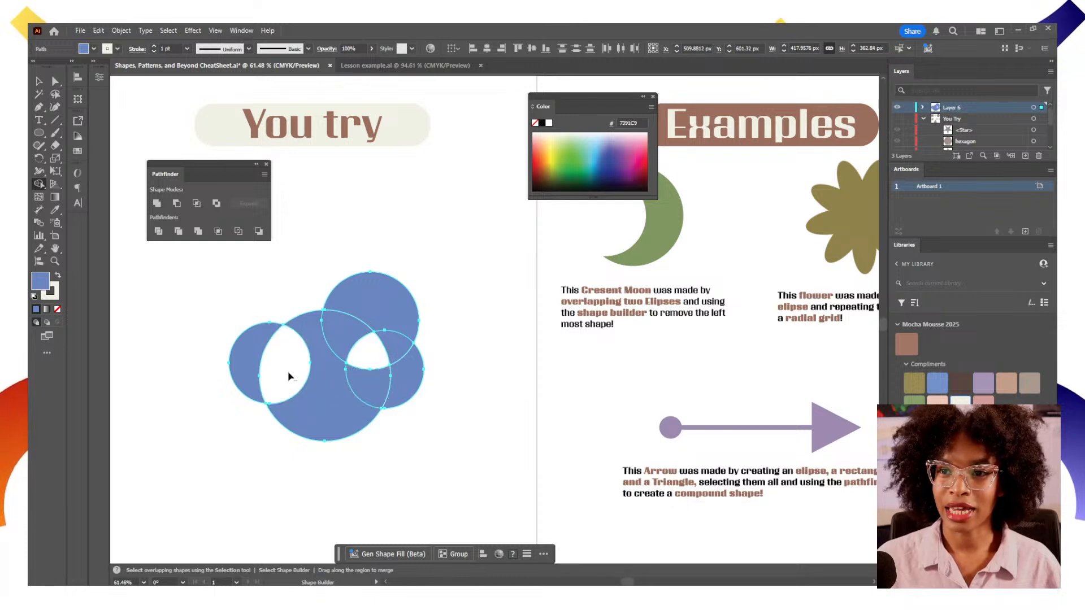
pyautogui.keyDown('alt'); pyautogui.click(376, 404); pyautogui.keyUp('alt')
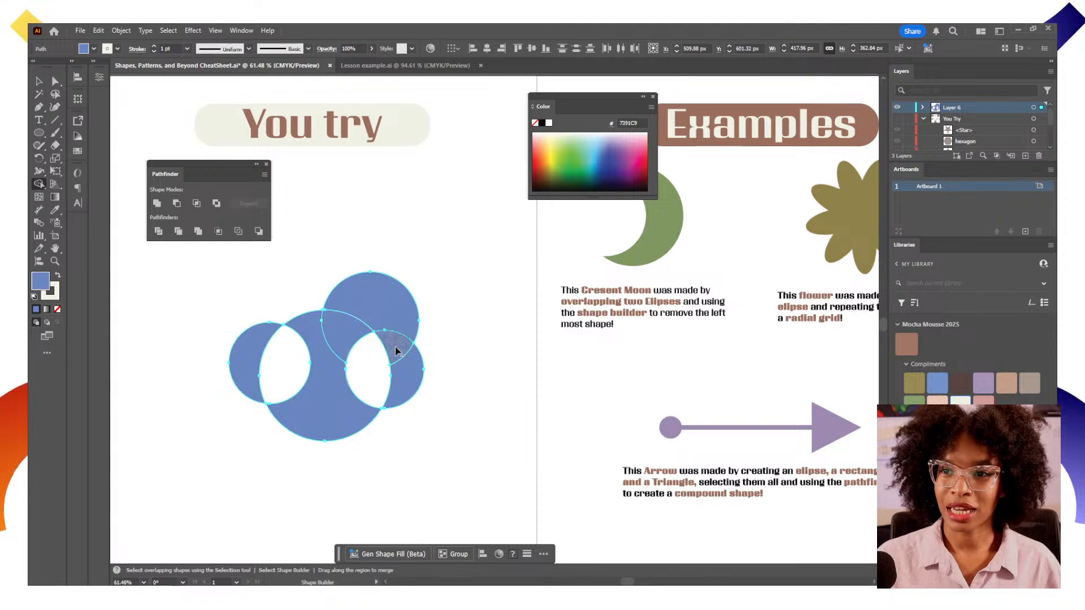
pyautogui.press('v')
pyautogui.click(468, 437)
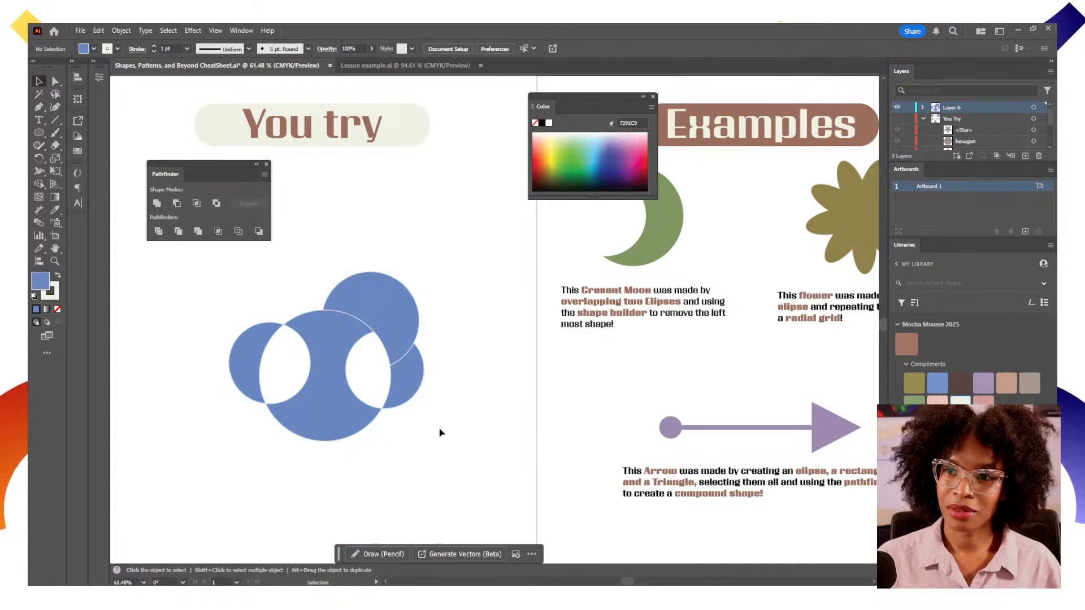
# Select all the cut circle shapes and delete them
pyautogui.moveTo(464, 471); pyautogui.dragTo(215, 297)
pyautogui.click(215, 290)
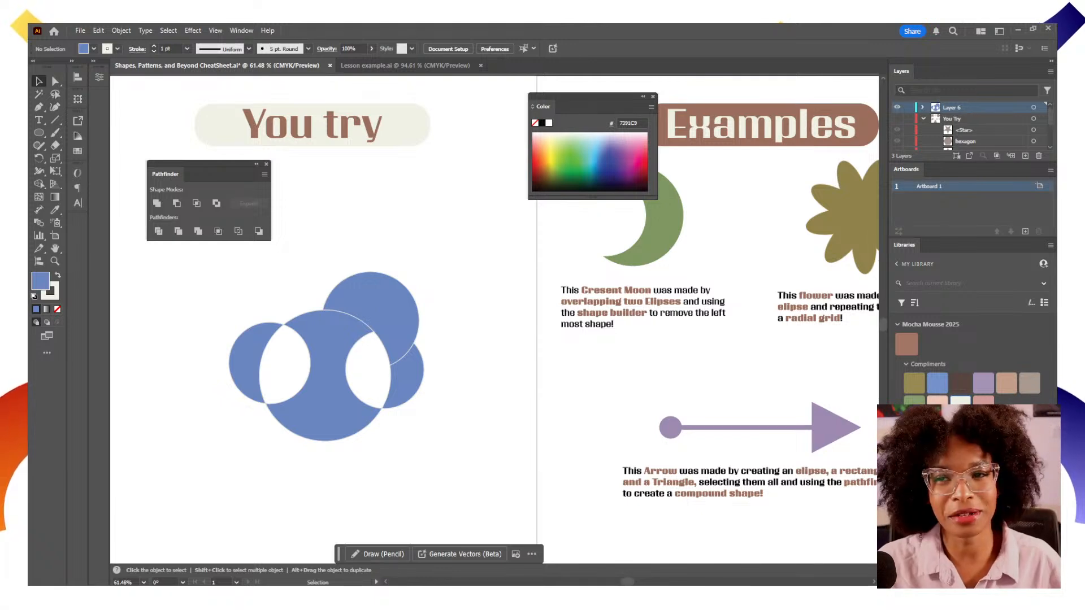
pyautogui.moveTo(331, 407); pyautogui.dragTo(221, 311)
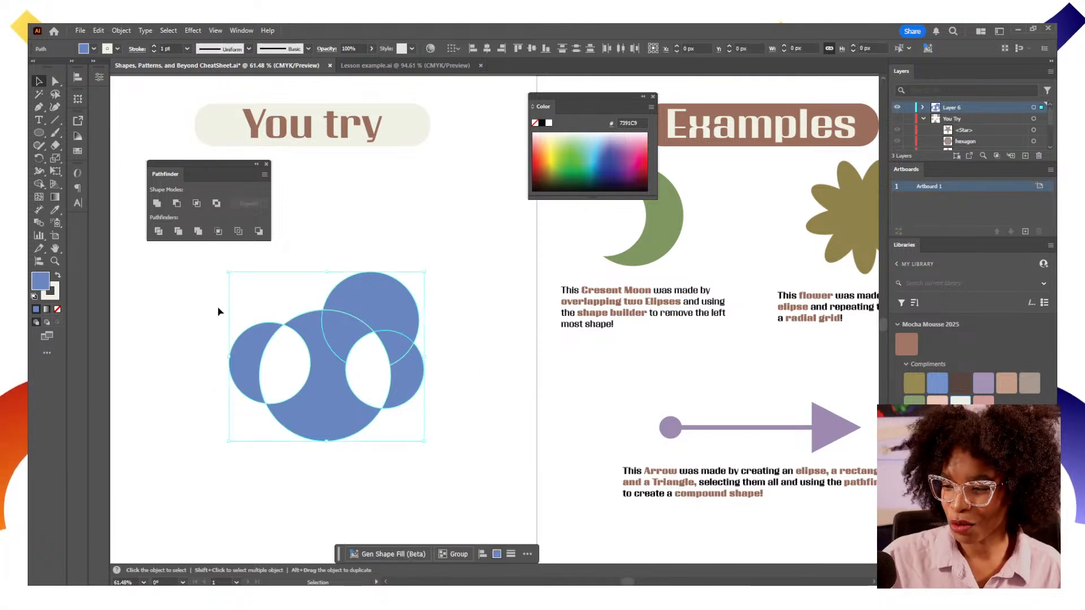
pyautogui.press('Delete')
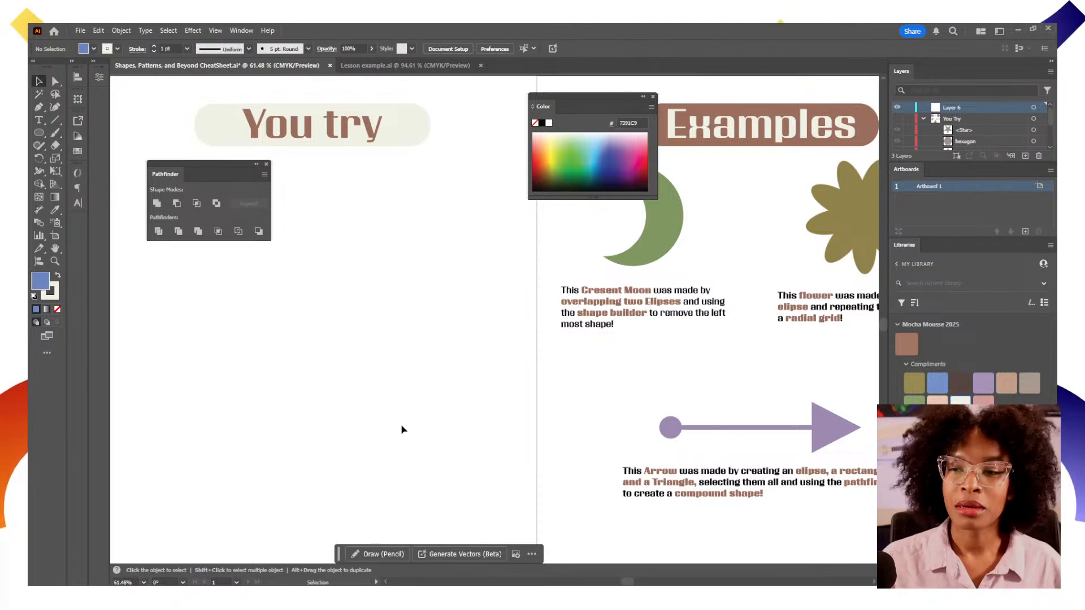
# Switch to the Lesson example document
pyautogui.moveTo(401, 430); pyautogui.dragTo(433, 424)
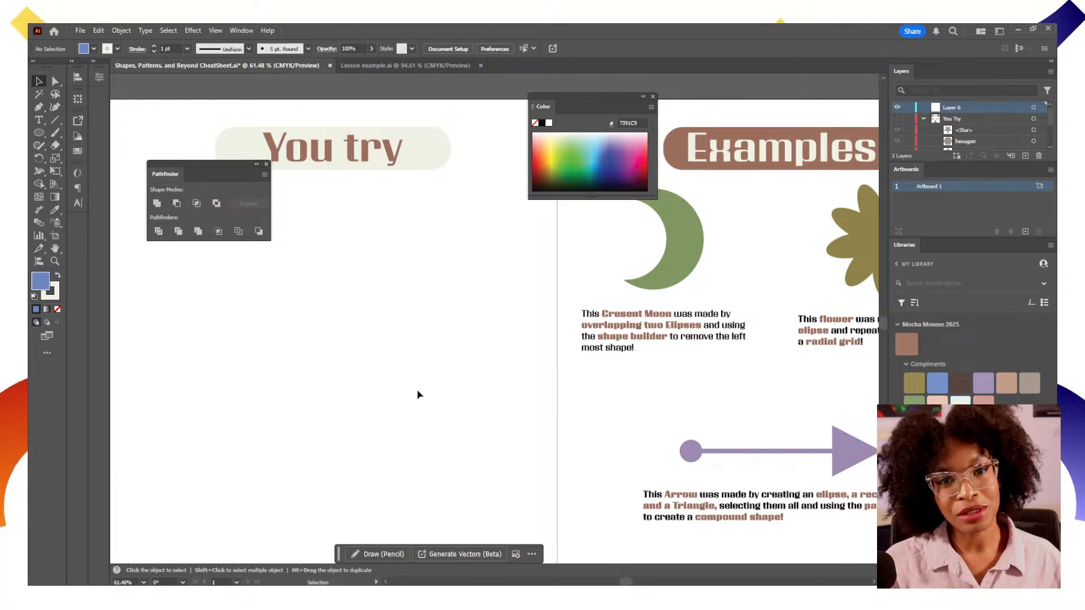
pyautogui.moveTo(405, 375); pyautogui.dragTo(348, 344)
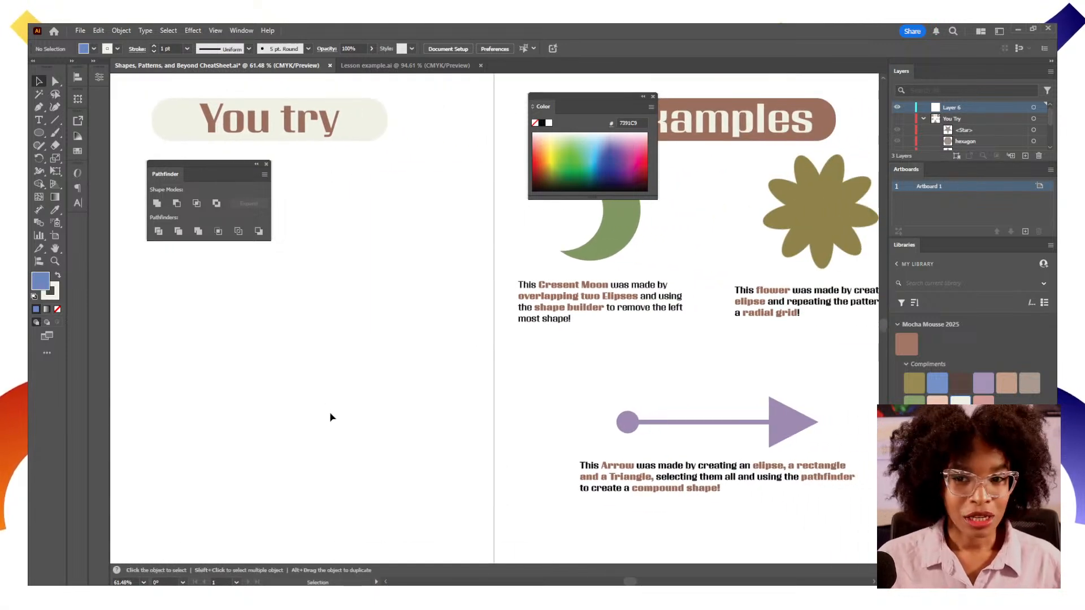
pyautogui.click(415, 68)
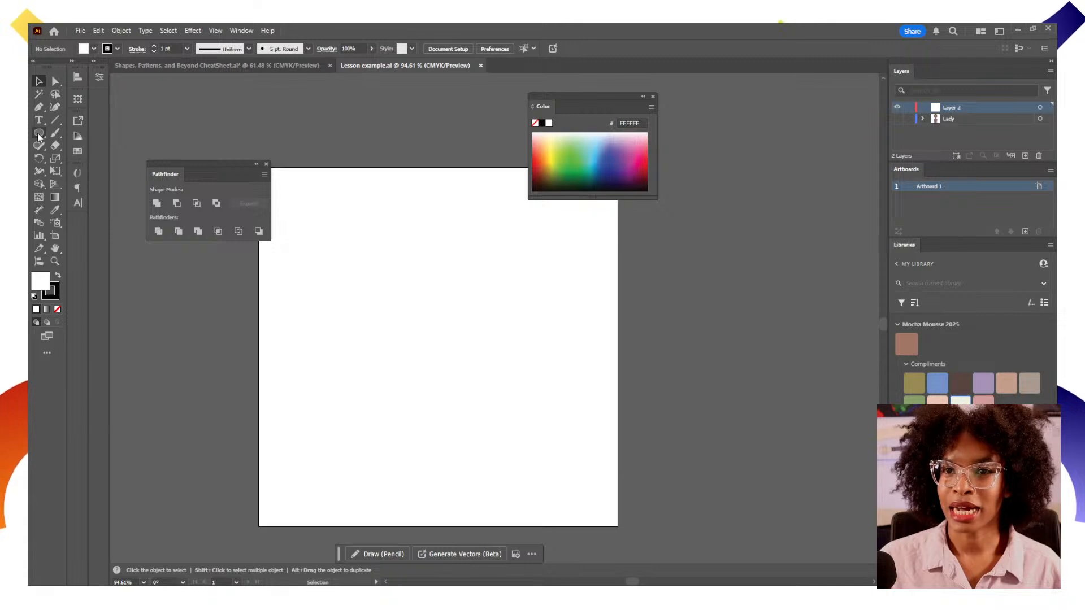
# Draw a small square about 81 px wide near the artboard centre with the Rectangle tool
pyautogui.click(39, 134)
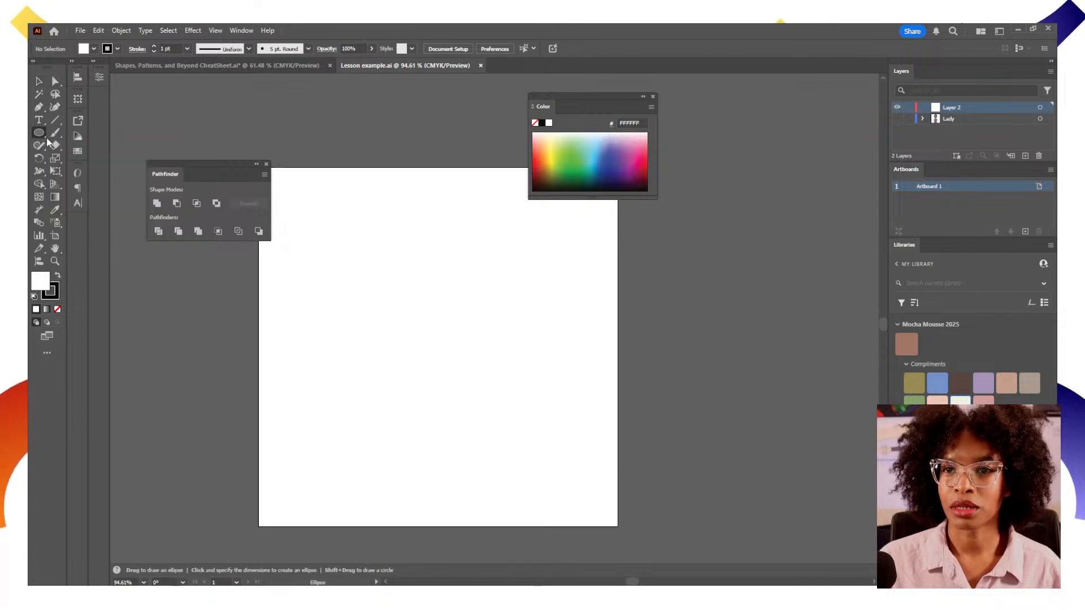
pyautogui.moveTo(41, 138); pyautogui.dragTo(79, 133)
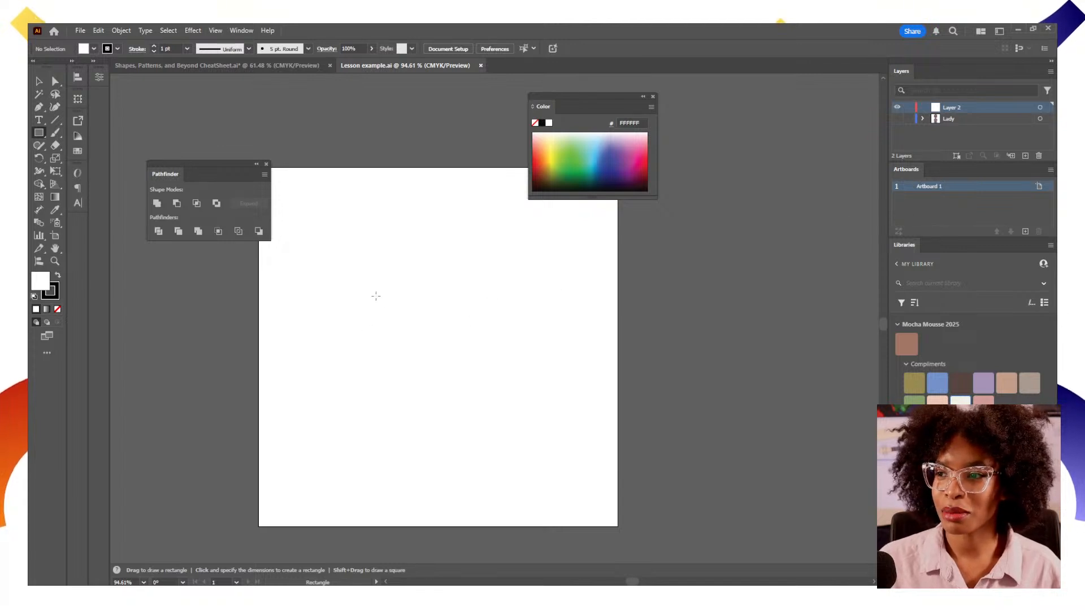
pyautogui.moveTo(403, 294); pyautogui.dragTo(462, 351)
pyautogui.press('v')
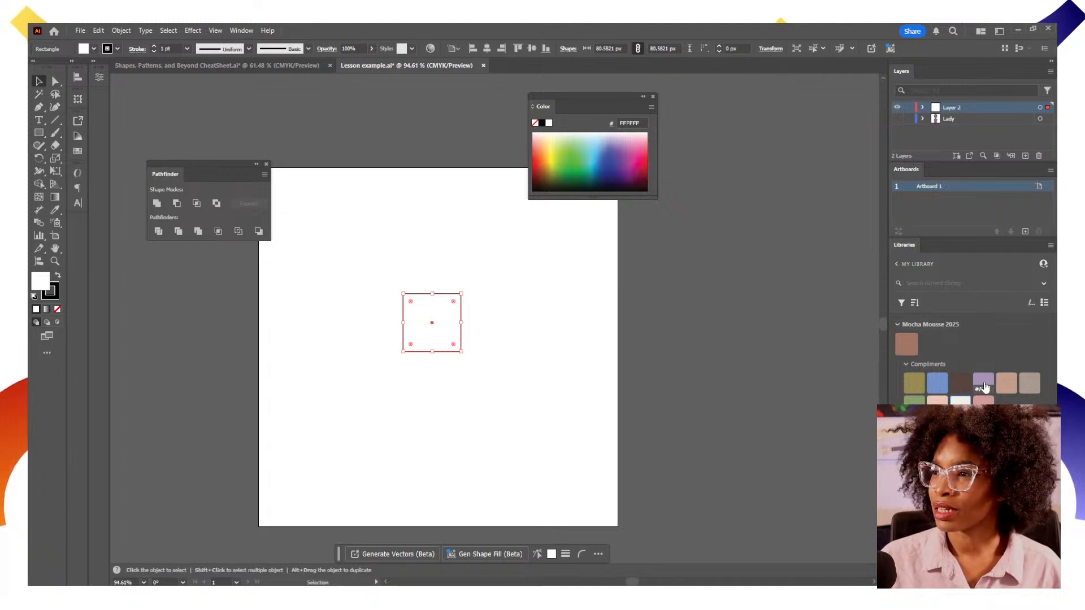
# Select the square and align it to the artboard's horizontal and vertical centre
pyautogui.moveTo(976, 392)
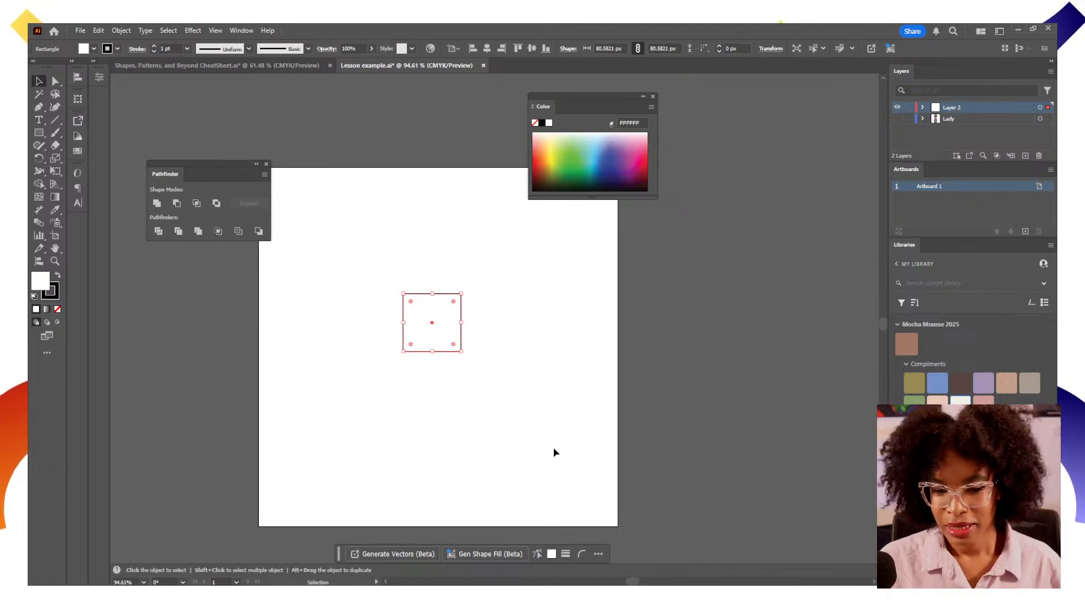
pyautogui.click(506, 351)
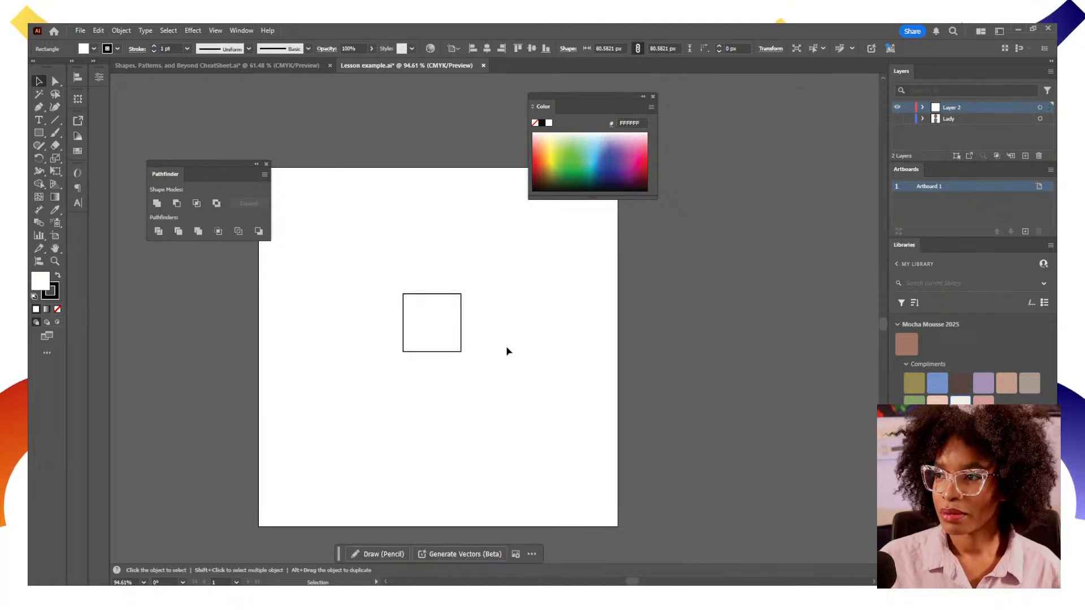
pyautogui.click(420, 322)
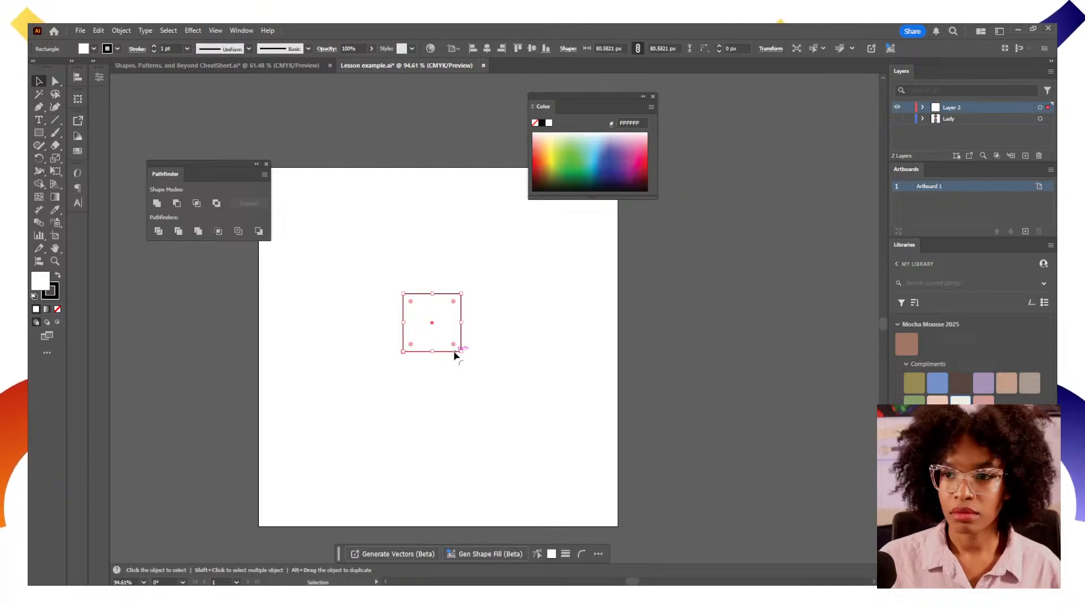
pyautogui.click(487, 49)
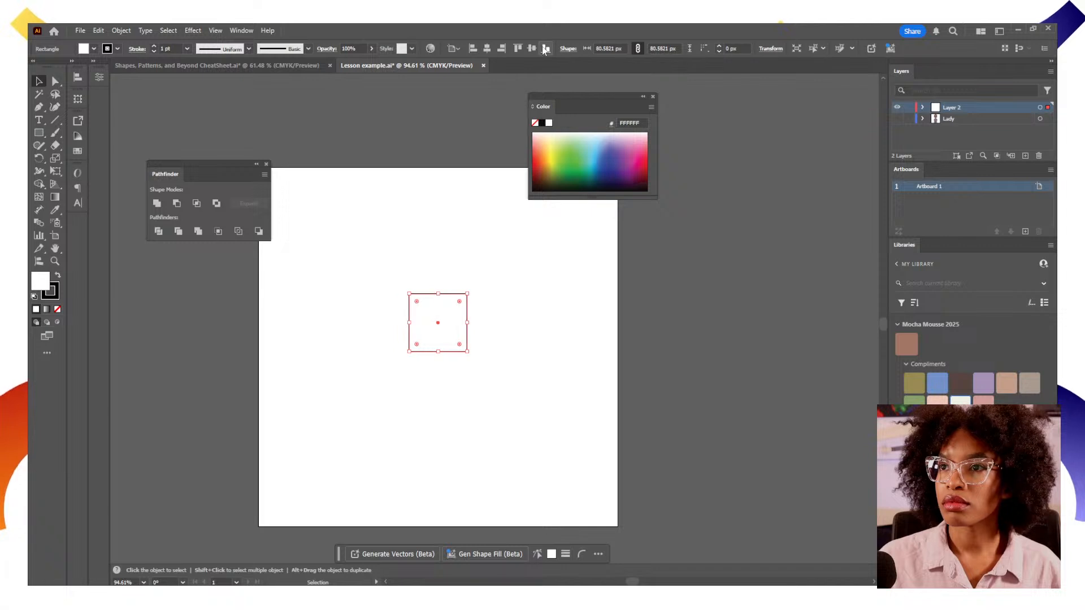
pyautogui.click(531, 49)
pyautogui.press('a')
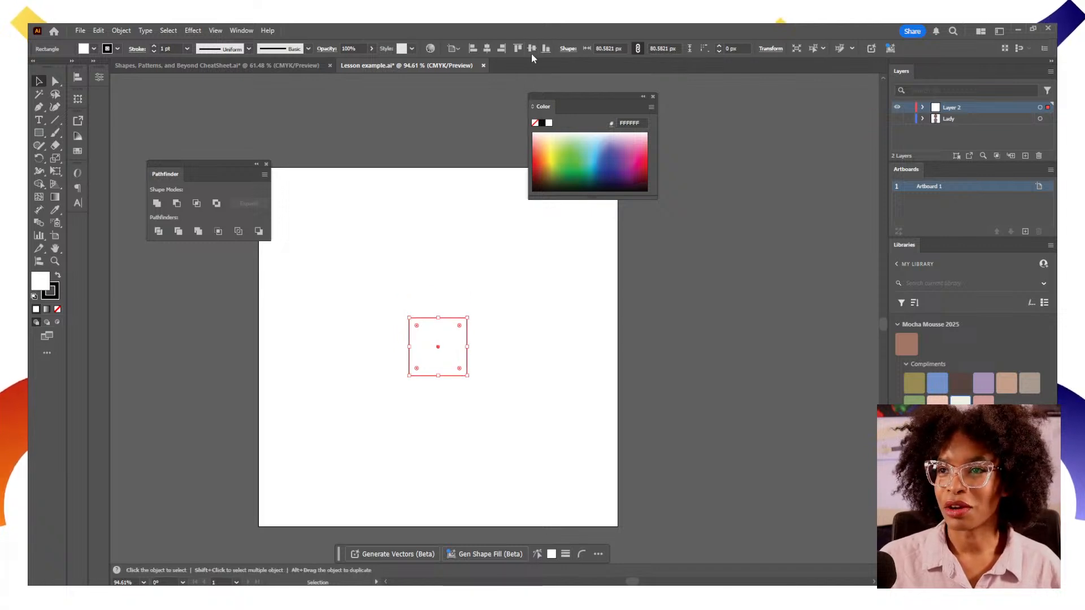
pyautogui.press('v')
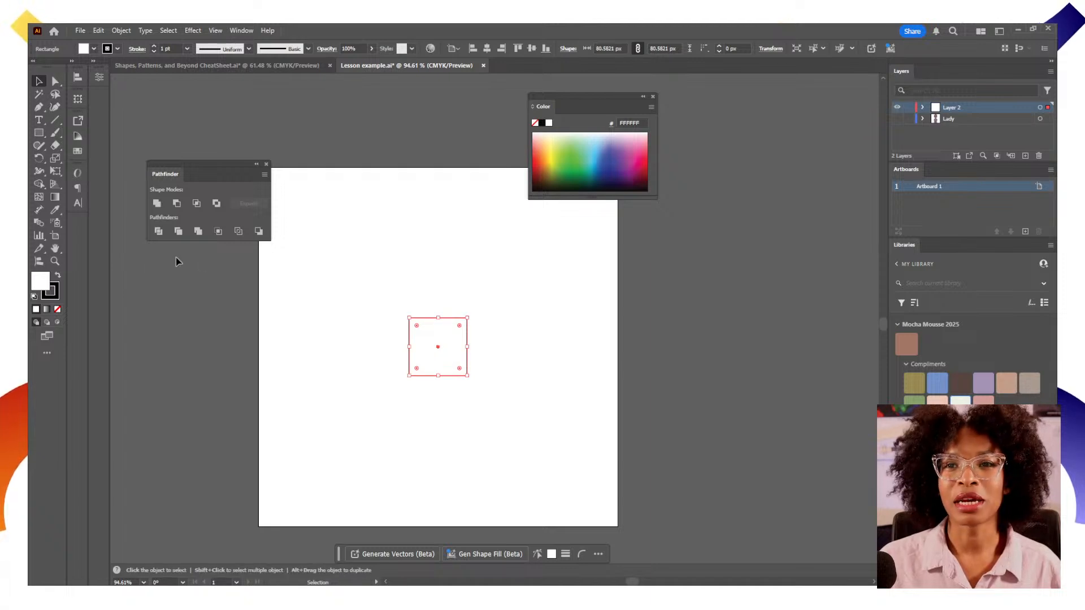
pyautogui.press('a')
pyautogui.hscroll(-1, 444, 459)
pyautogui.press('v')
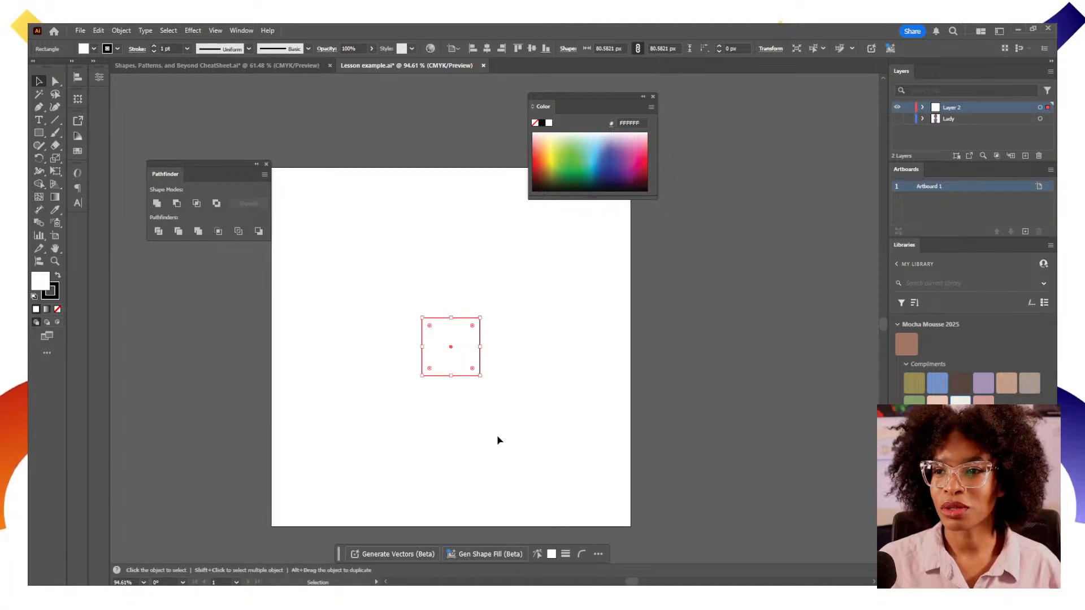
# Fill the square with a purple swatch from the Swatches panel
pyautogui.scroll(2, 498, 440)
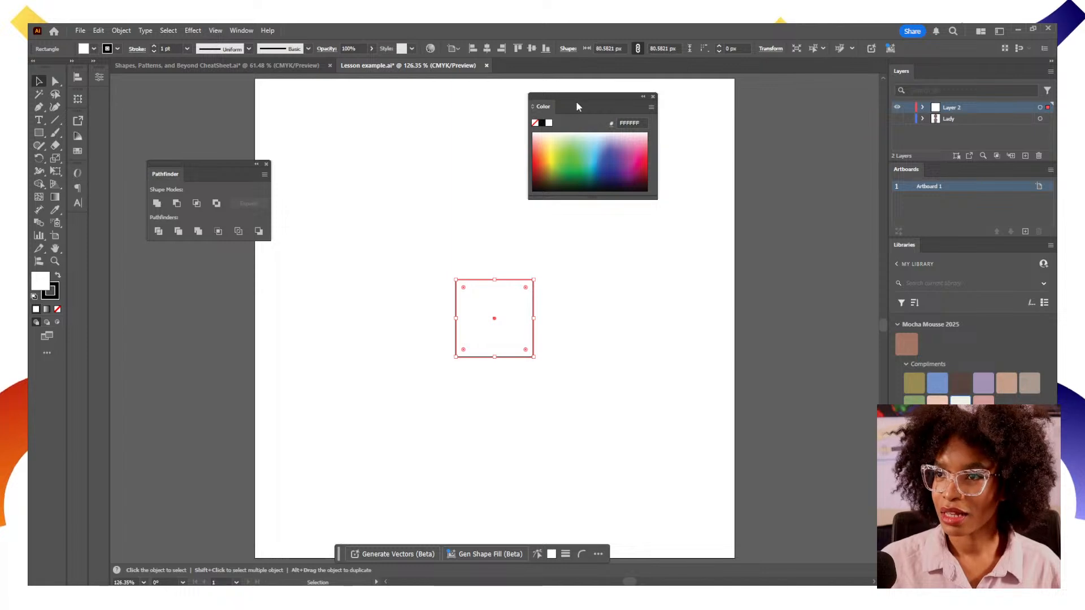
pyautogui.click(653, 96)
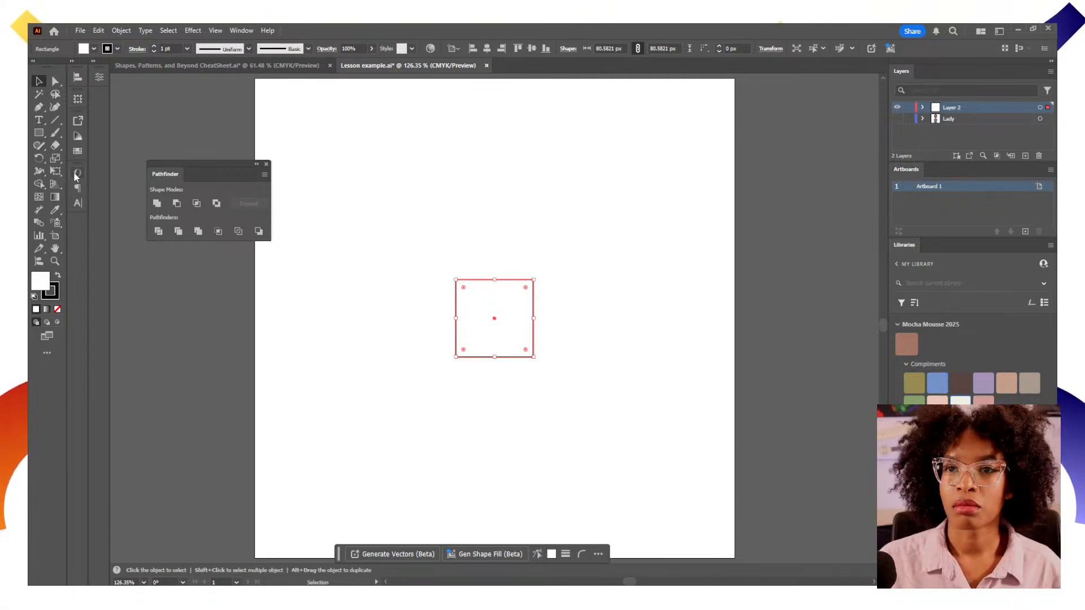
pyautogui.click(80, 153)
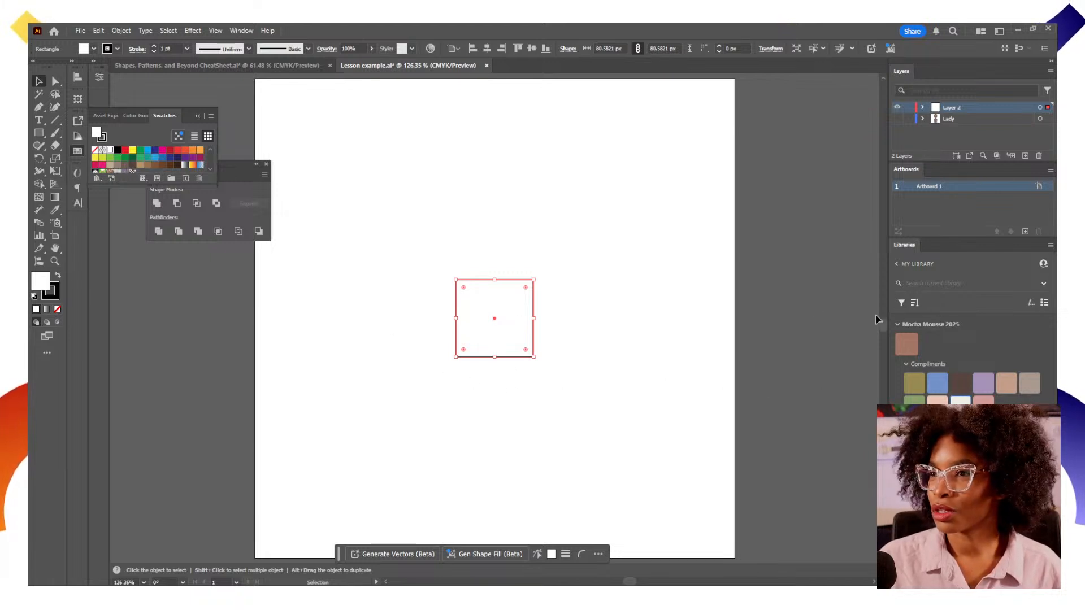
pyautogui.click(185, 159)
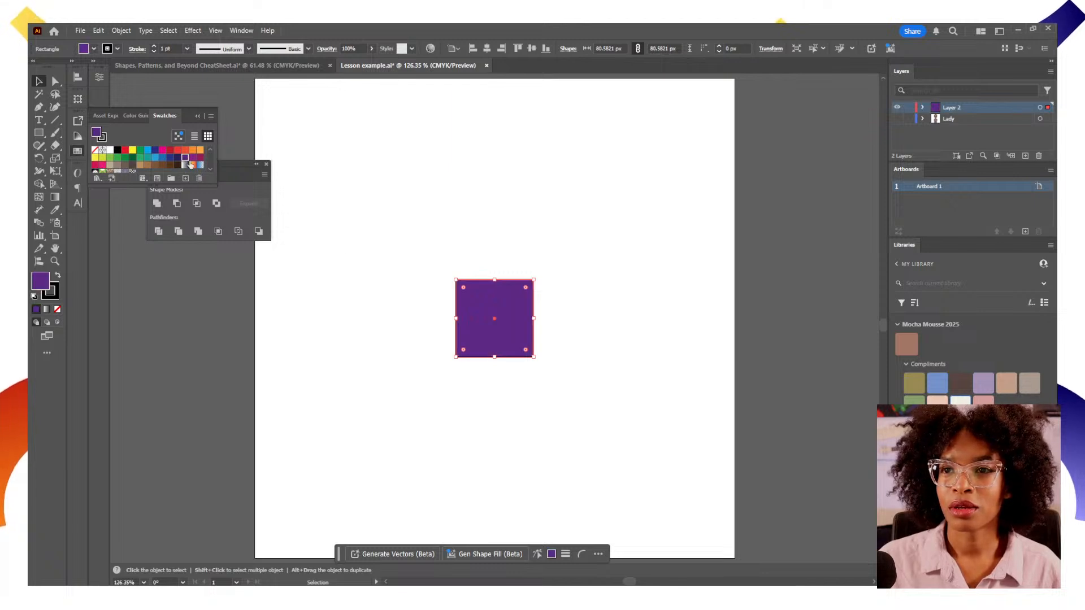
# Give the square an orange stroke with a weight of 5 pt
pyautogui.click(54, 299)
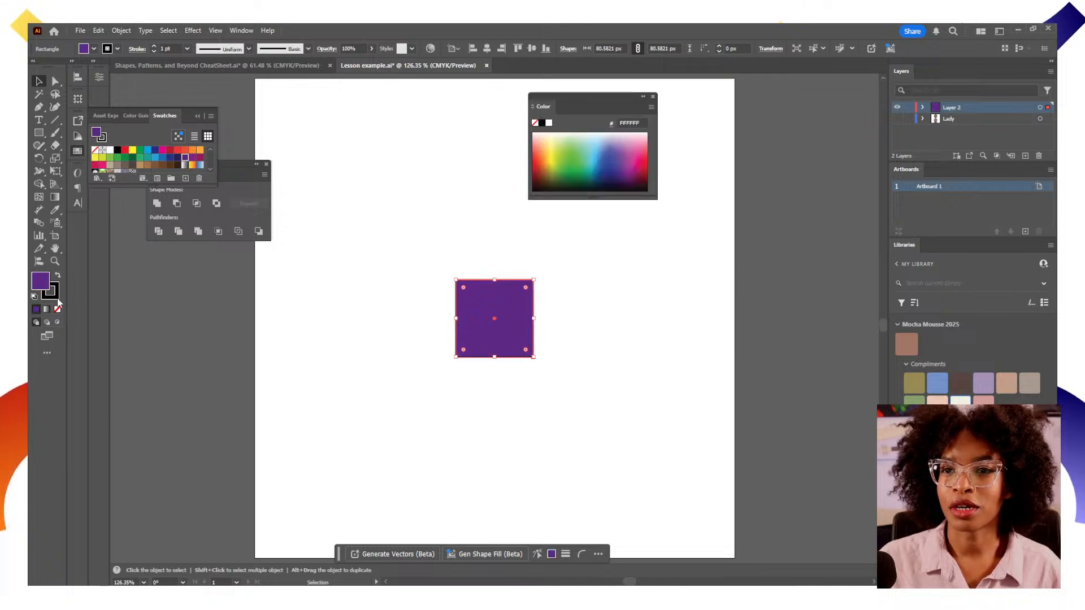
pyautogui.click(193, 150)
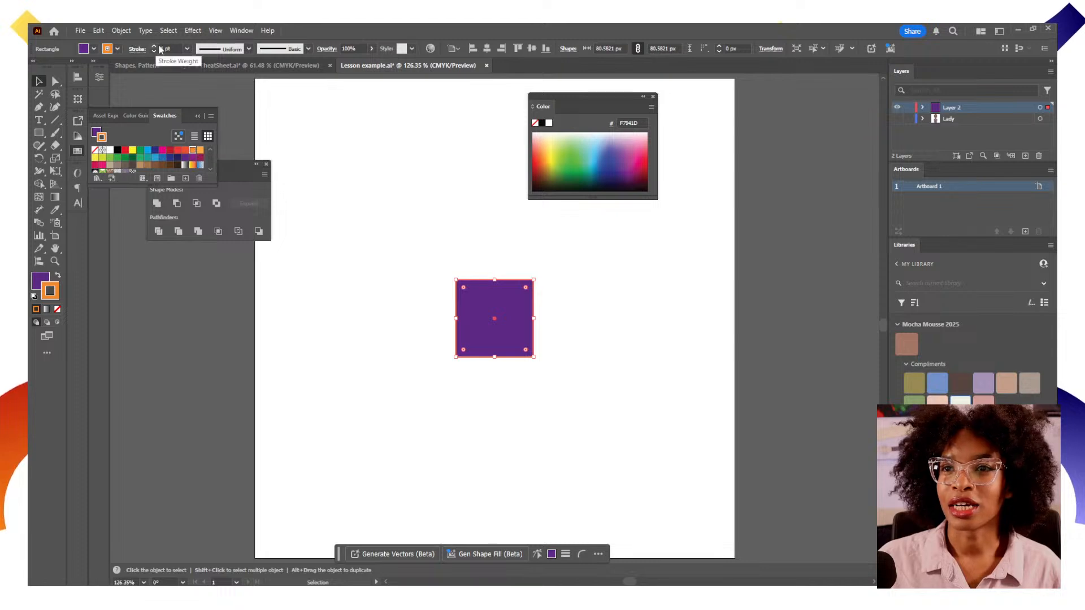
pyautogui.moveTo(174, 49); pyautogui.dragTo(131, 54)
pyautogui.write('5')
pyautogui.press('Return')
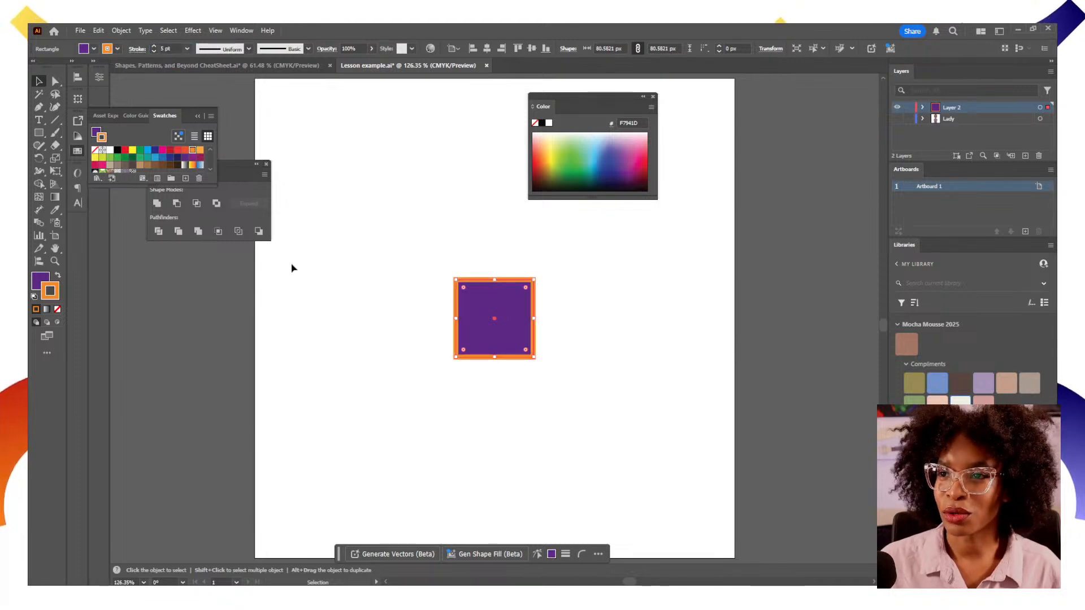
pyautogui.click(368, 284)
pyautogui.moveTo(615, 99); pyautogui.dragTo(760, 140)
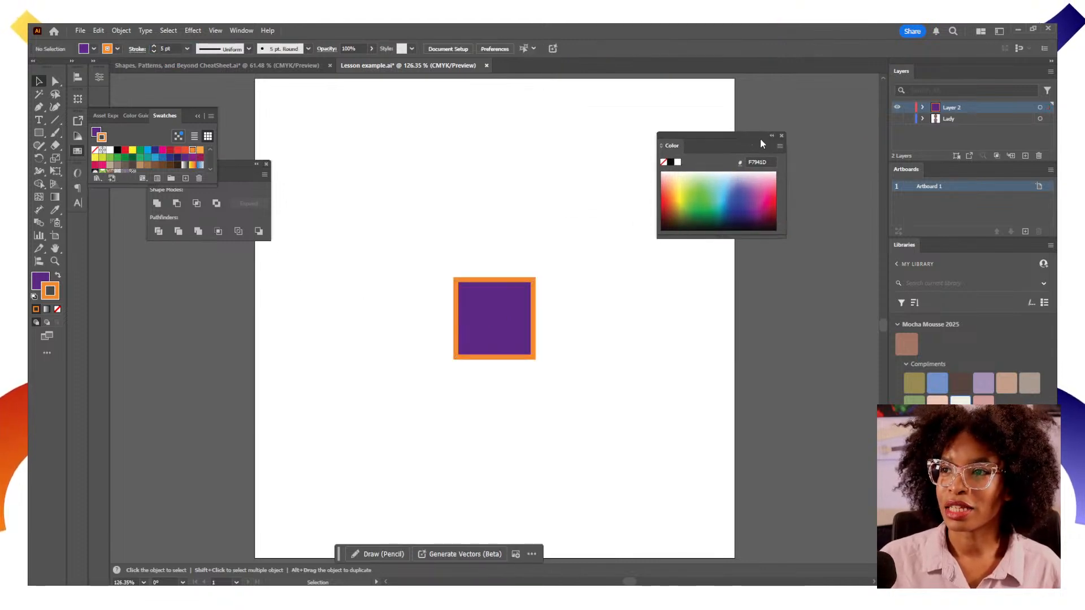
pyautogui.click(782, 136)
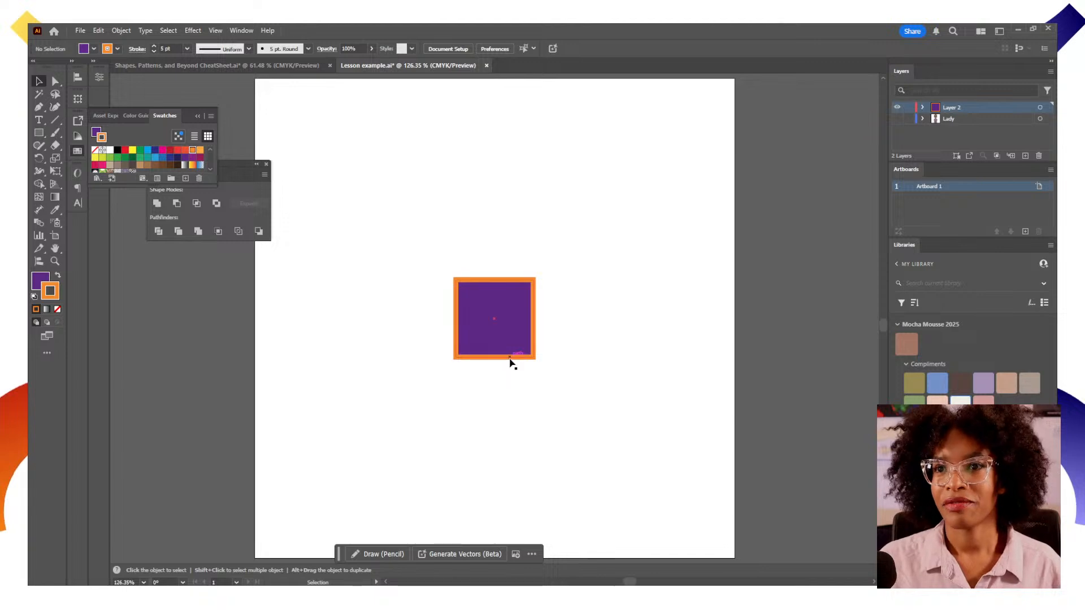
# Draw a 50 x 50 px circle with the Ellipse tool and centre it horizontally and vertically on the artboard
pyautogui.click(527, 323)
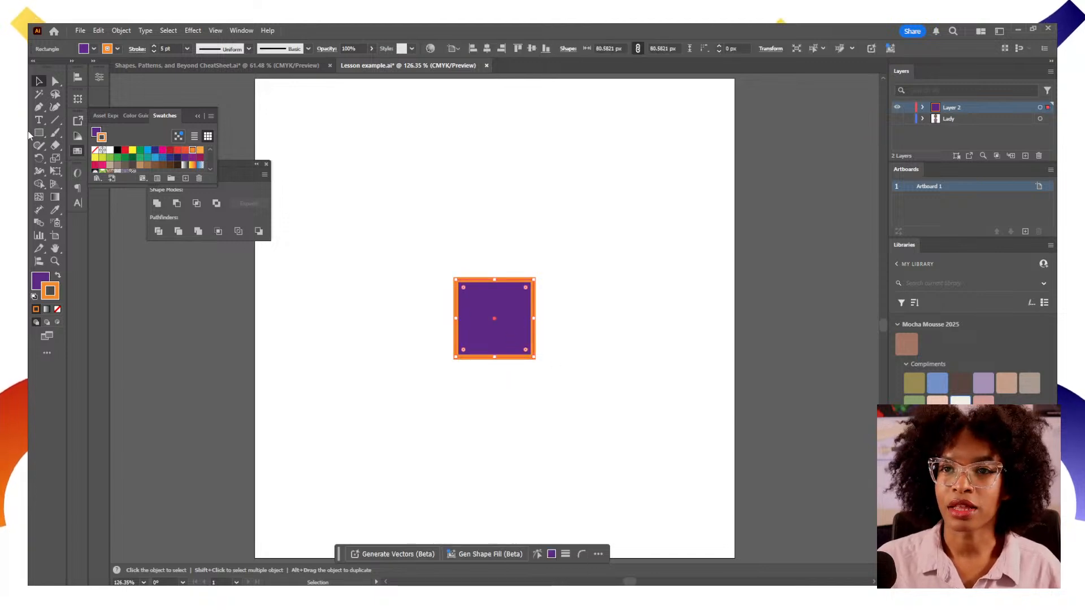
pyautogui.moveTo(36, 135); pyautogui.dragTo(62, 157)
pyautogui.click(403, 230)
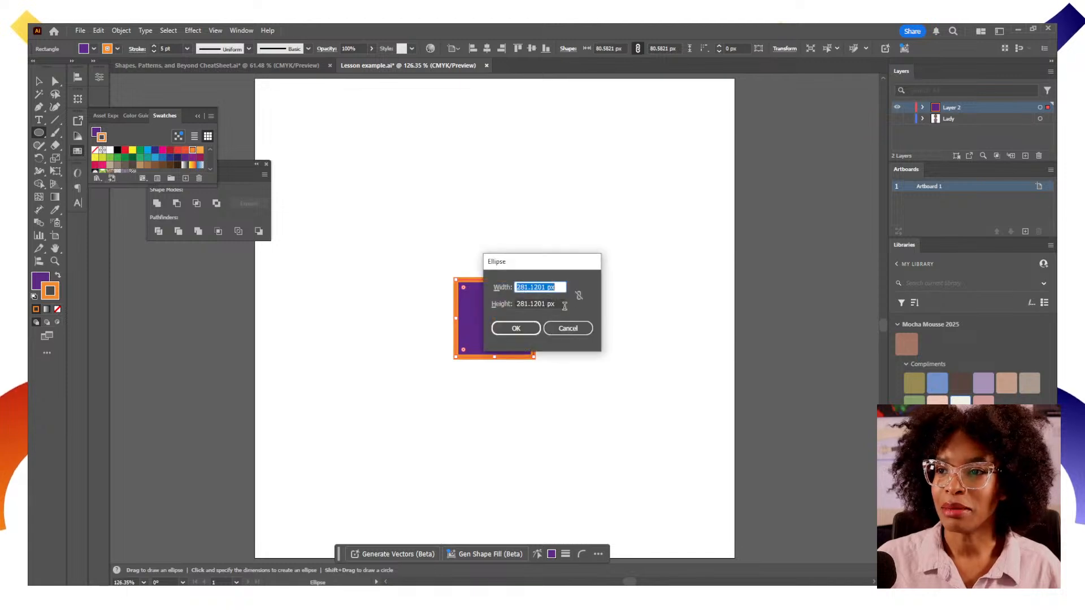
pyautogui.write('50')
pyautogui.press('Tab')
pyautogui.write('50')
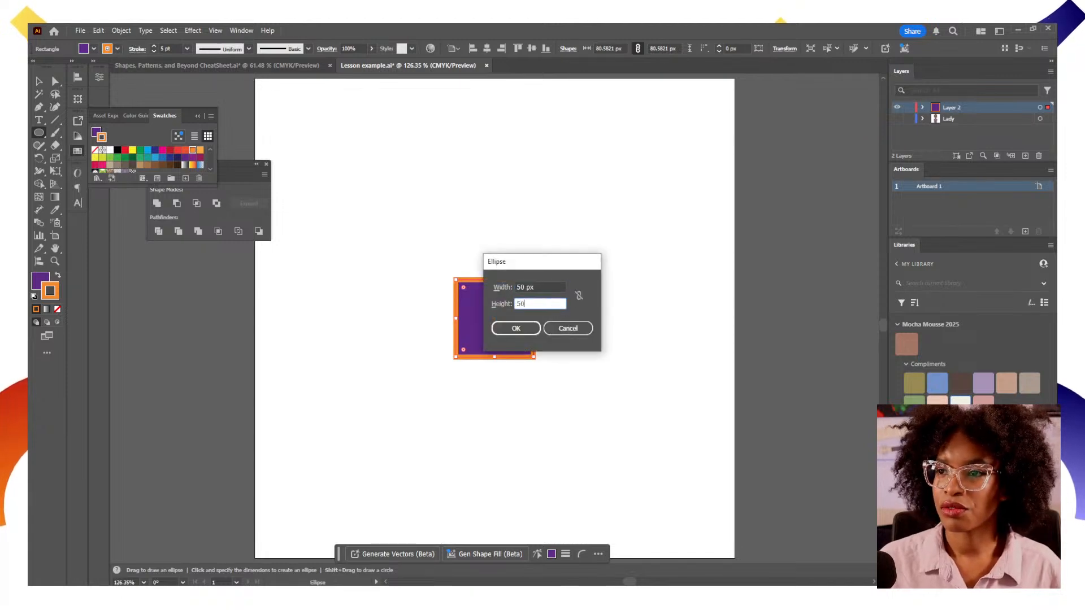
pyautogui.press('Return')
pyautogui.click(486, 48)
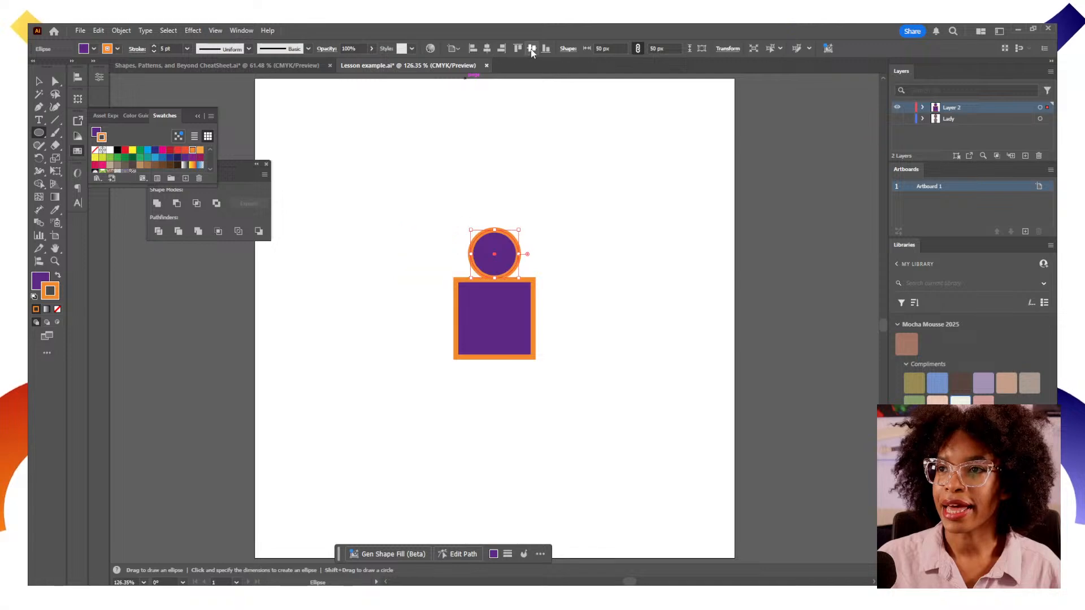
pyautogui.click(531, 48)
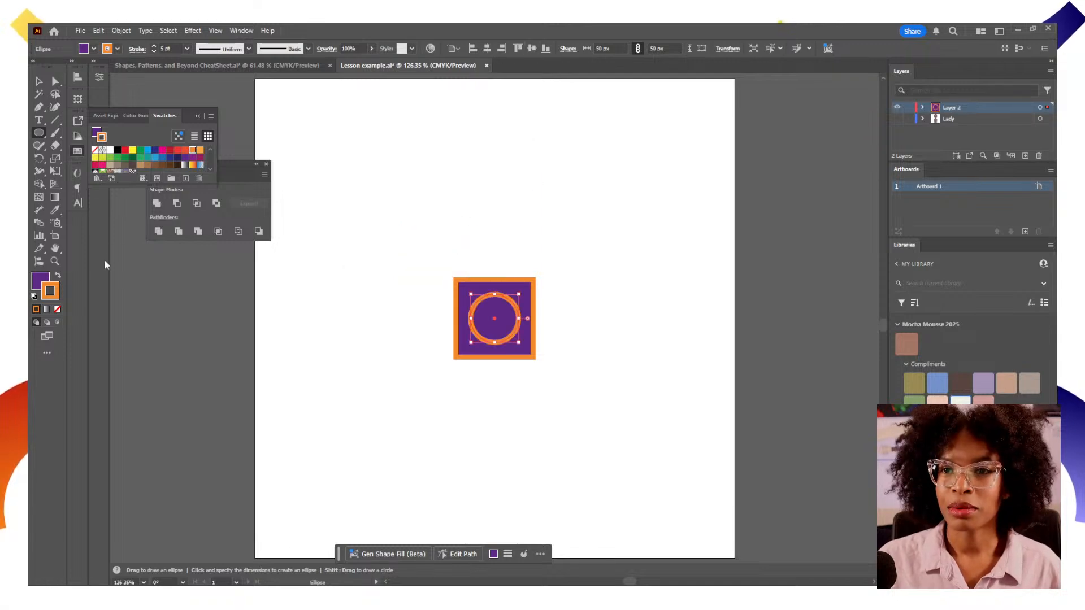
# Swap the circle's fill and stroke colours, then remove its stroke so it is solid orange
pyautogui.click(57, 277)
pyautogui.click(57, 276)
pyautogui.click(57, 277)
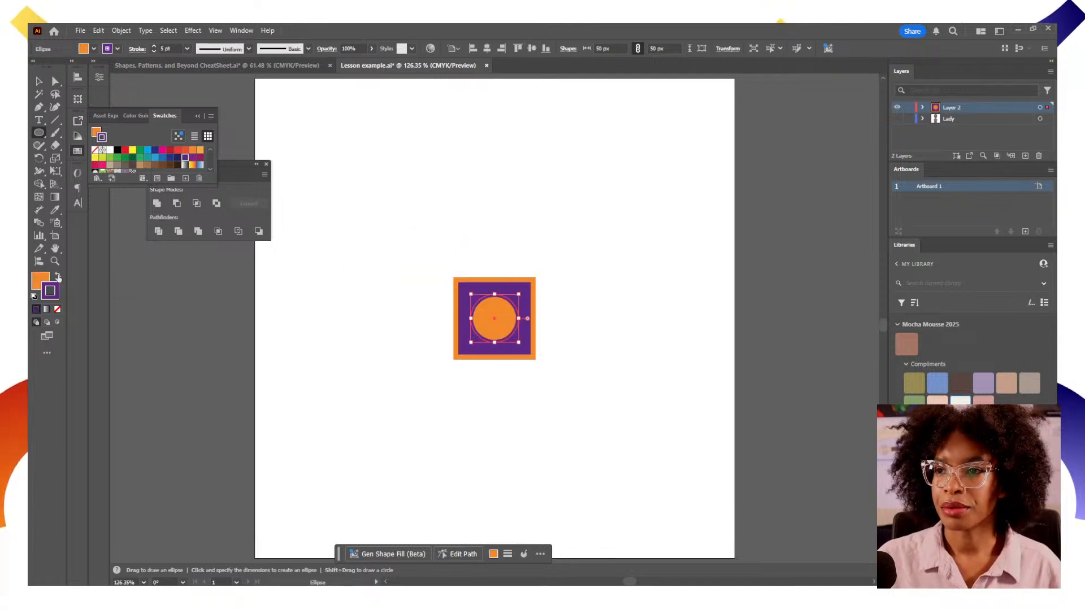
pyautogui.press('v')
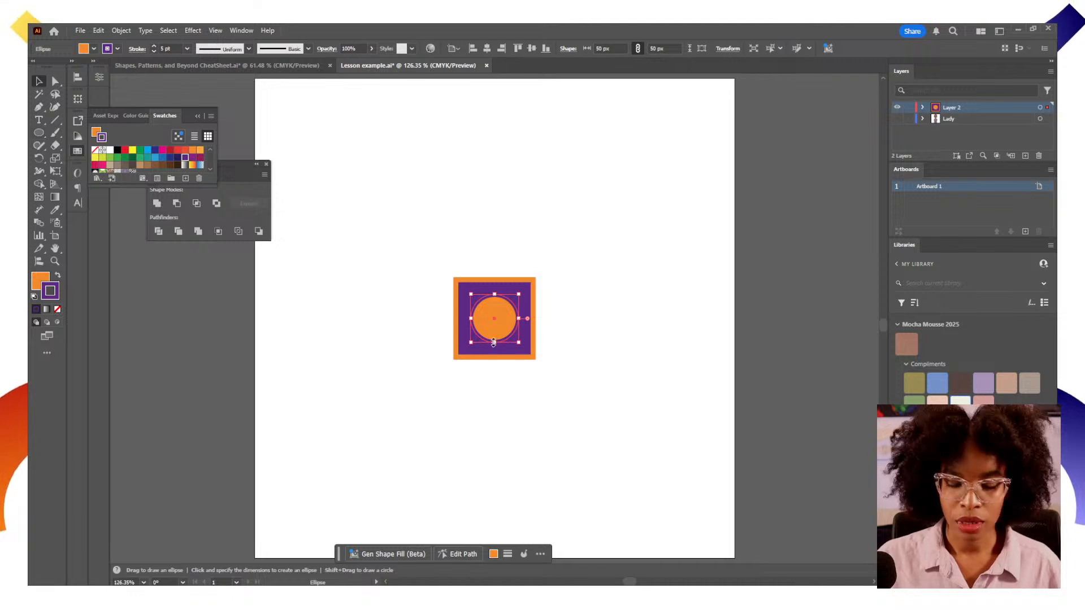
pyautogui.click(583, 341)
pyautogui.click(496, 320)
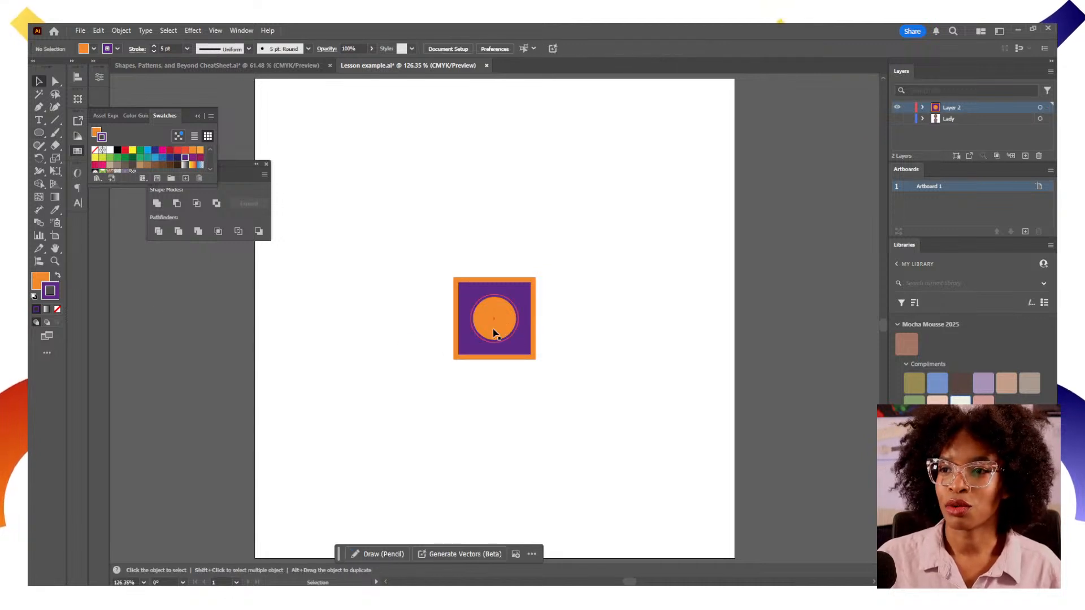
pyautogui.click(57, 310)
# Select the square and circle together and apply a Radial Repeat to them
pyautogui.moveTo(414, 231); pyautogui.dragTo(600, 415)
pyautogui.click(625, 341)
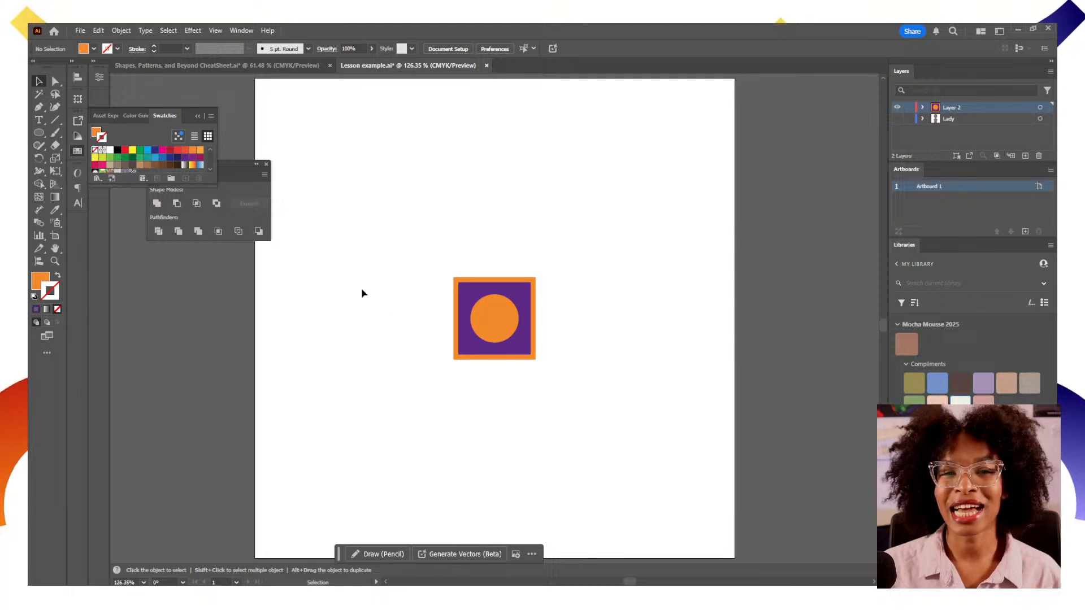
pyautogui.moveTo(433, 252); pyautogui.dragTo(578, 385)
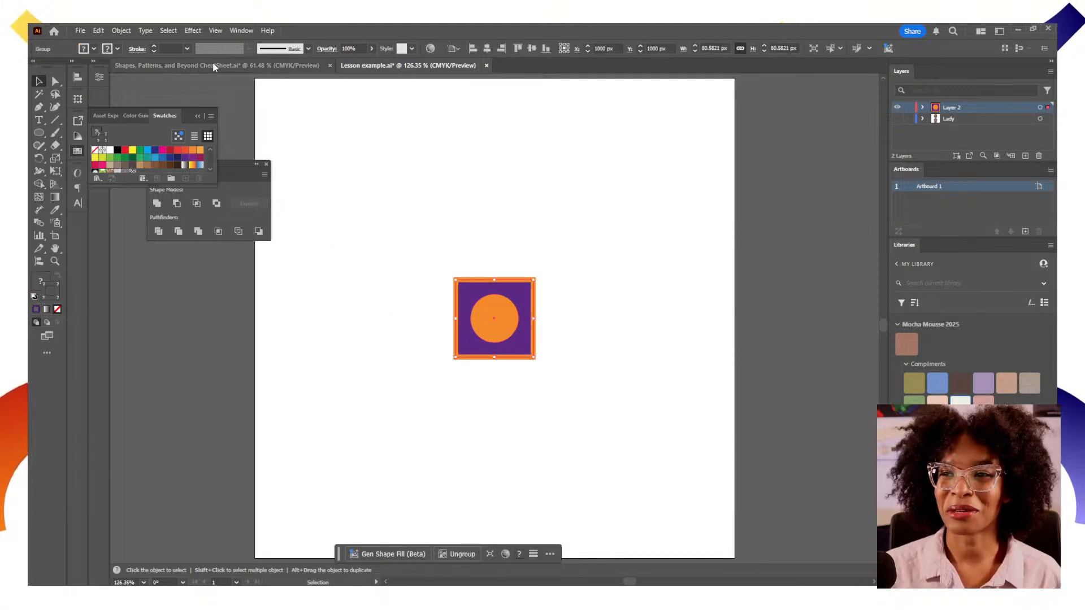
pyautogui.click(121, 30)
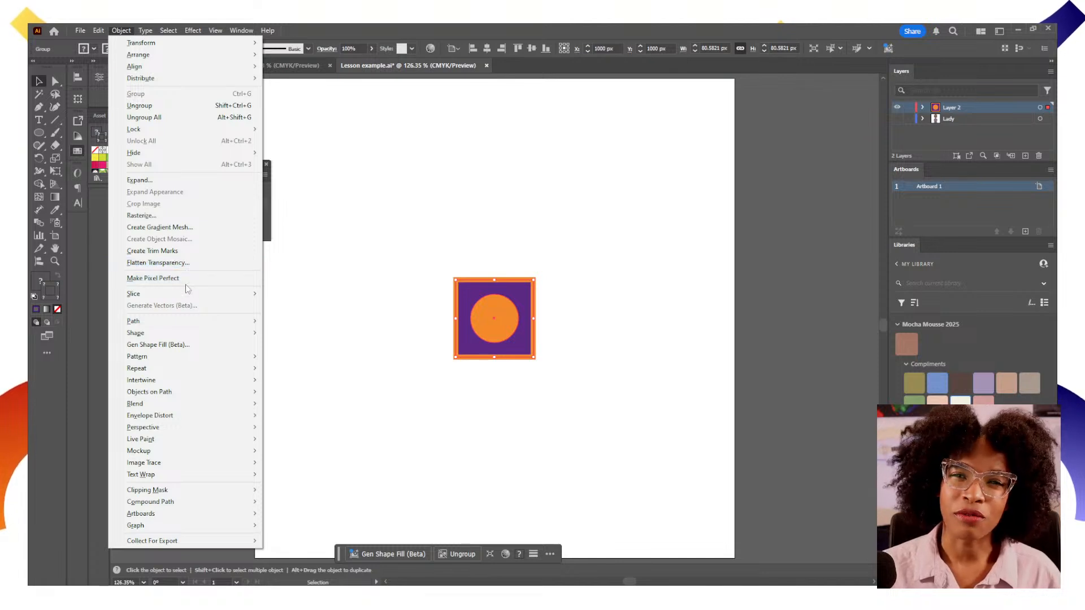
pyautogui.moveTo(218, 371)
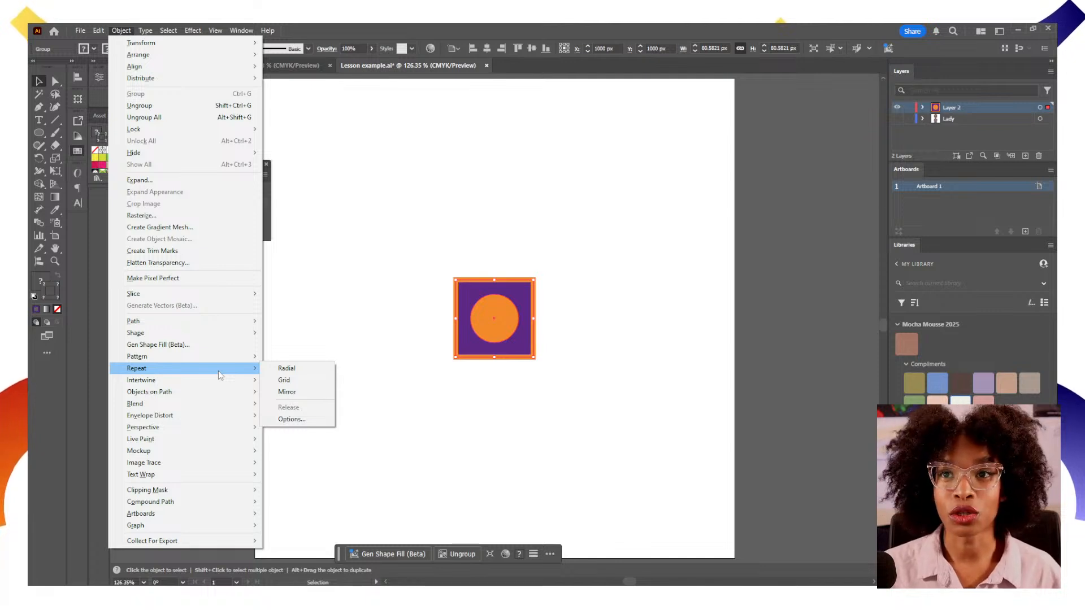
pyautogui.click(289, 372)
pyautogui.click(611, 451)
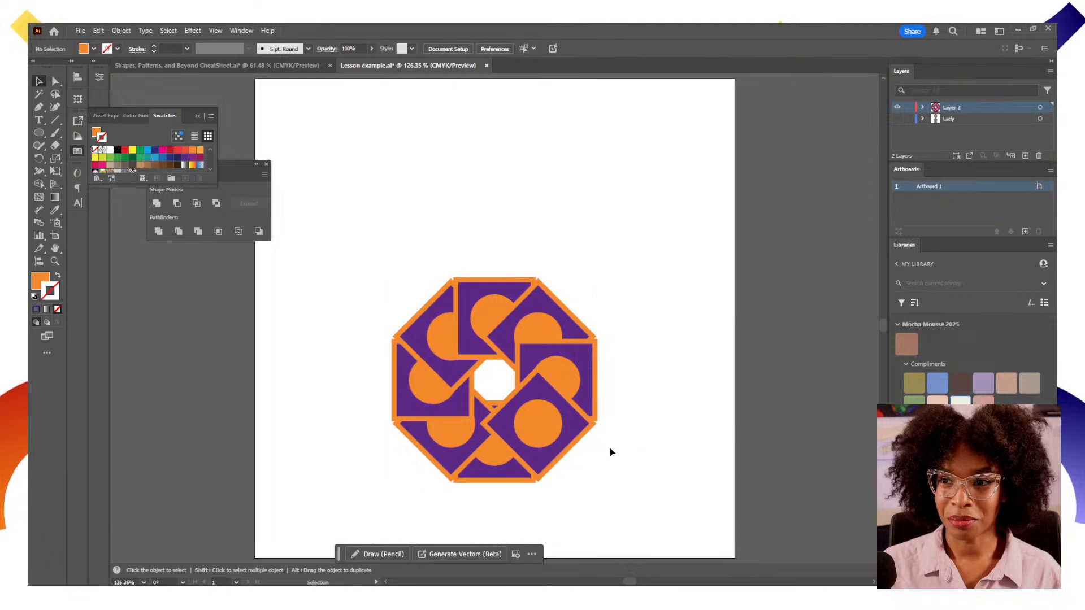
# Increase the radial repeat to 12 instances and undo an accidental drag
pyautogui.click(516, 425)
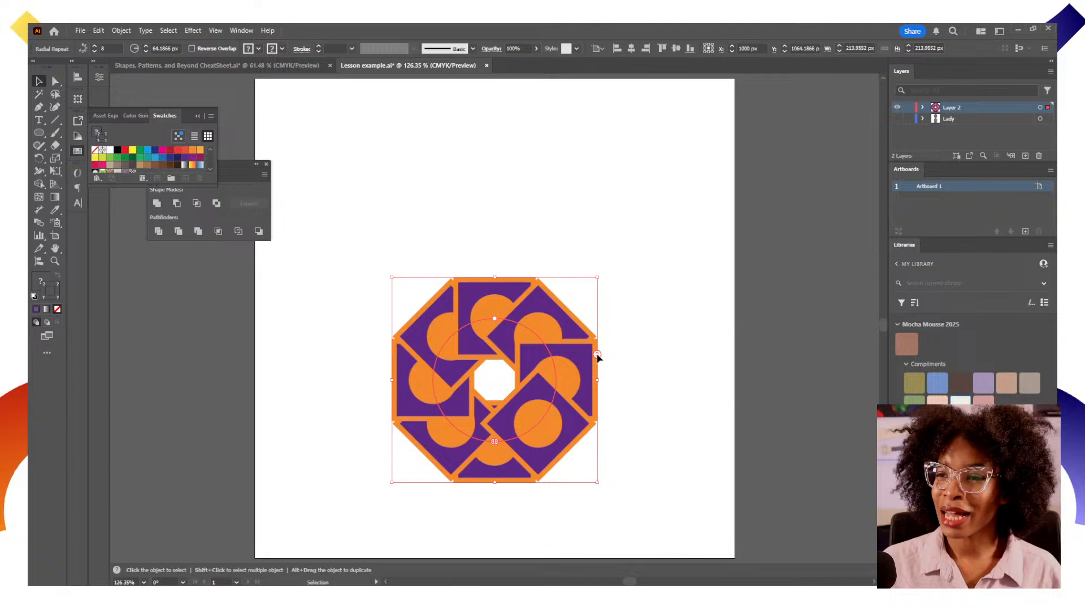
pyautogui.moveTo(598, 357)
pyautogui.mouseDown()
pyautogui.moveTo(599, 399)
pyautogui.moveTo(595, 306)
pyautogui.moveTo(601, 350)
pyautogui.moveTo(598, 338)
pyautogui.mouseUp()
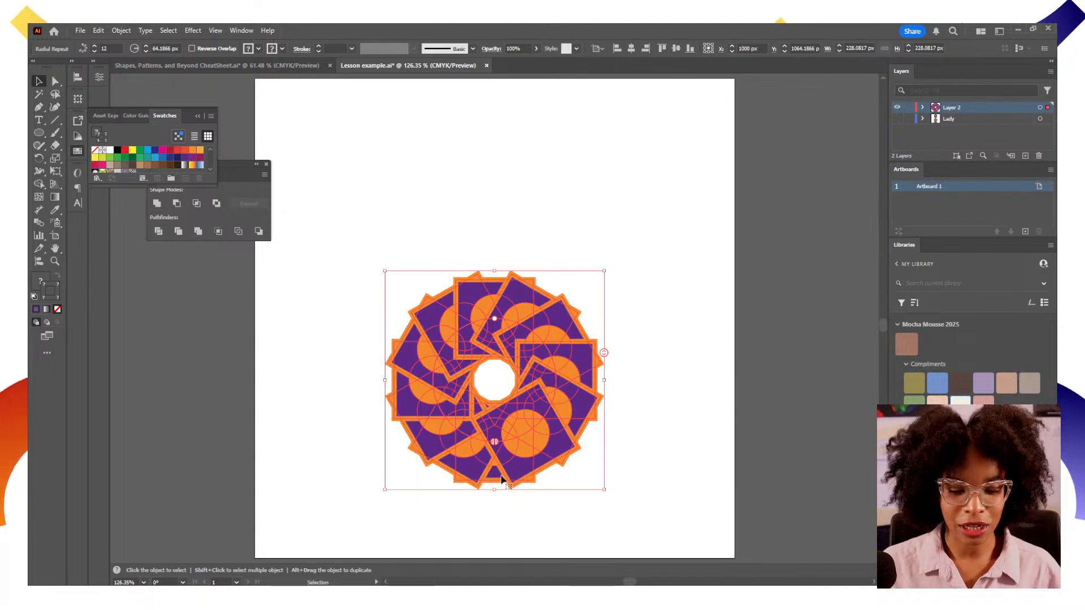
pyautogui.moveTo(495, 441)
pyautogui.mouseDown()
pyautogui.moveTo(478, 445)
pyautogui.moveTo(437, 415)
pyautogui.moveTo(431, 341)
pyautogui.moveTo(507, 328)
pyautogui.moveTo(474, 324)
pyautogui.moveTo(435, 361)
pyautogui.moveTo(447, 421)
pyautogui.moveTo(507, 450)
pyautogui.moveTo(498, 446)
pyautogui.mouseUp()
pyautogui.hotkey('ctrl', 'z')
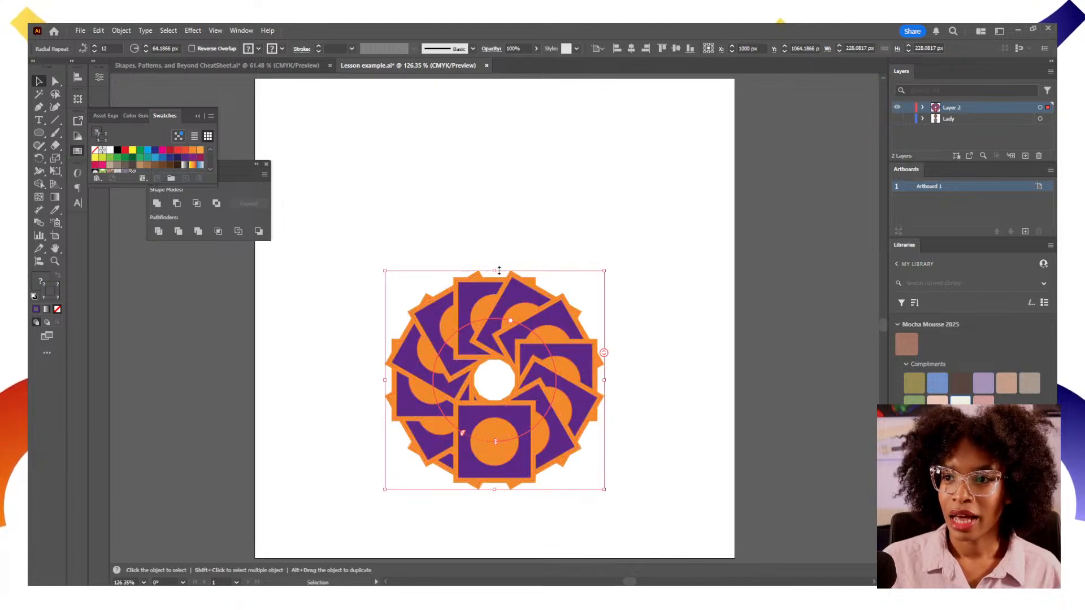
# Resize the radial repeat slightly and raise it to 14 instances
pyautogui.moveTo(602, 271)
pyautogui.mouseDown()
pyautogui.moveTo(680, 206)
pyautogui.moveTo(552, 289)
pyautogui.moveTo(627, 234)
pyautogui.moveTo(599, 275)
pyautogui.mouseUp()
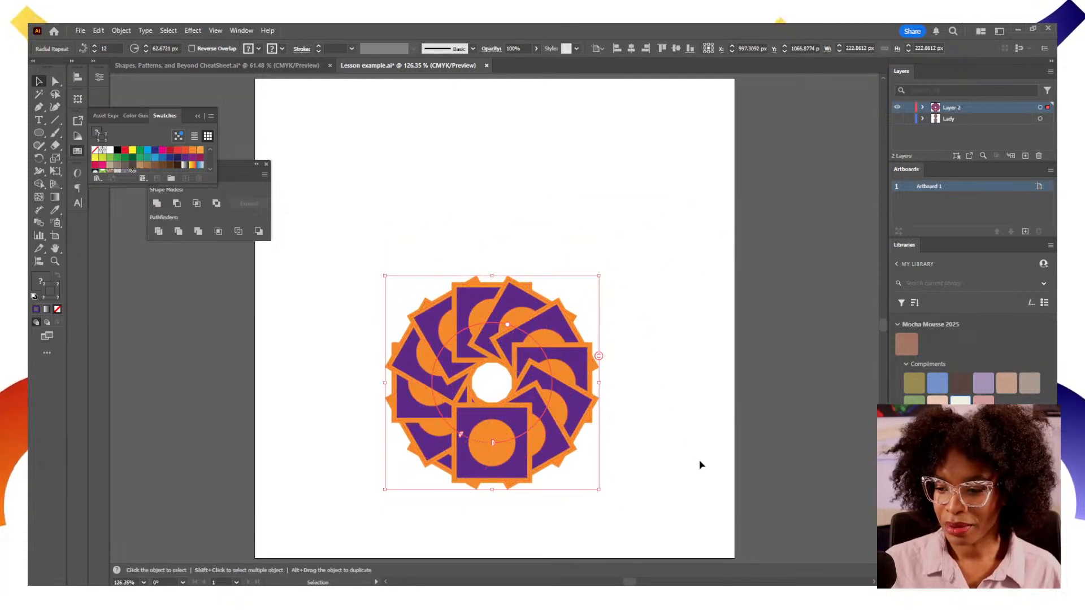
pyautogui.moveTo(598, 356)
pyautogui.mouseDown()
pyautogui.moveTo(600, 338)
pyautogui.moveTo(599, 371)
pyautogui.moveTo(599, 330)
pyautogui.moveTo(599, 356)
pyautogui.mouseUp()
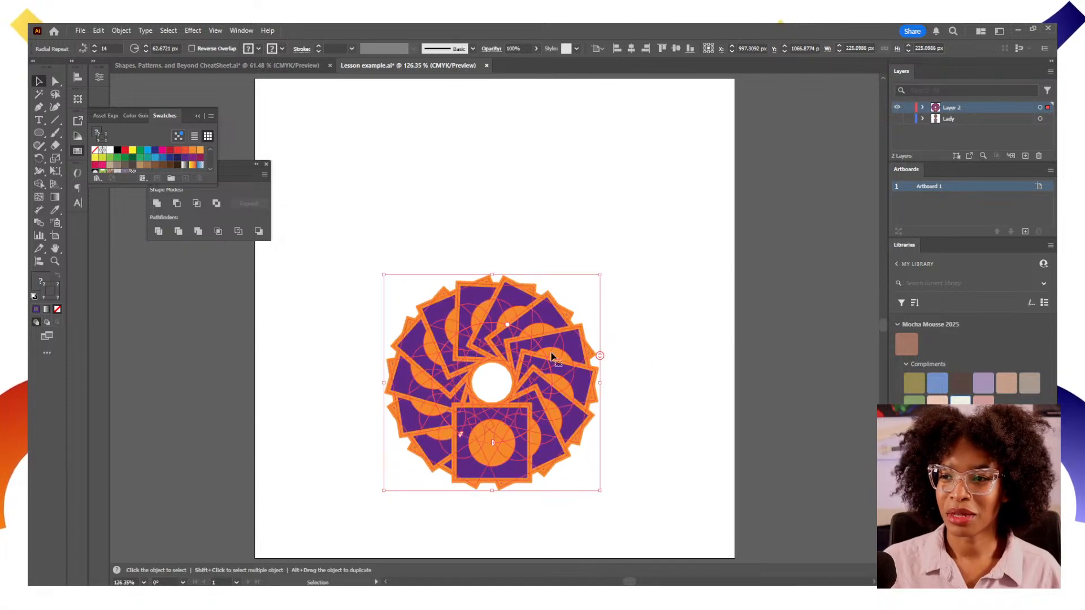
pyautogui.press('a')
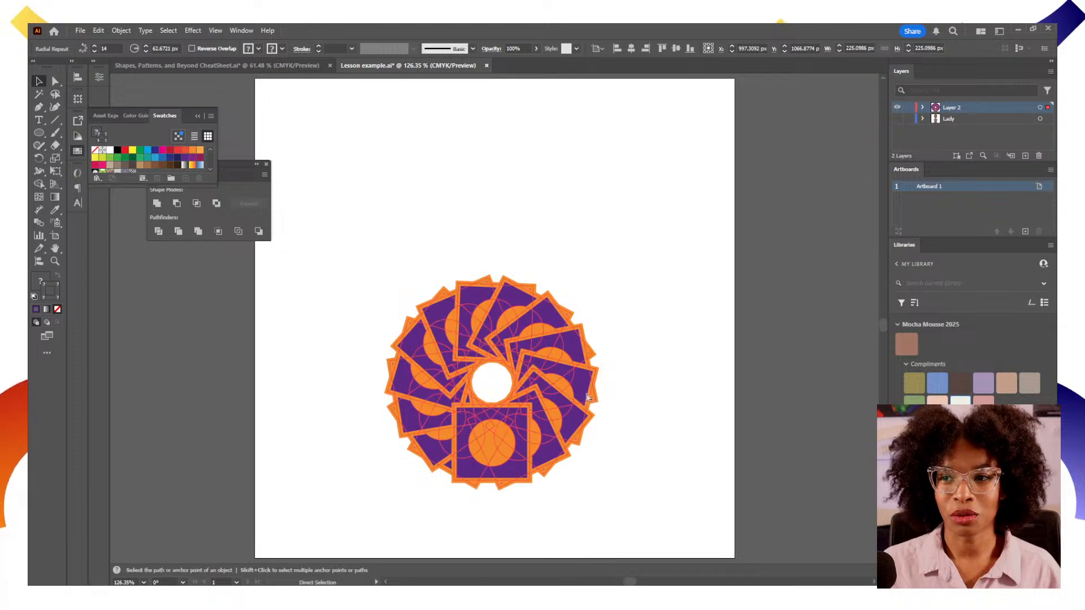
pyautogui.press('v')
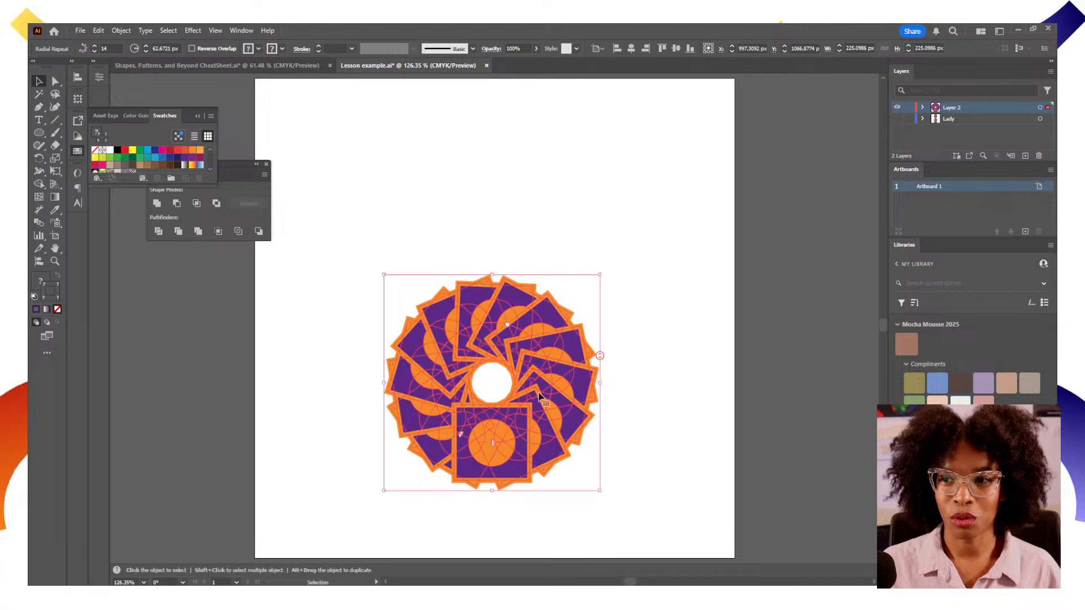
# In the Properties panel's Repeat Options, set 13 instances and reduce the radius to 44 px
pyautogui.click(99, 78)
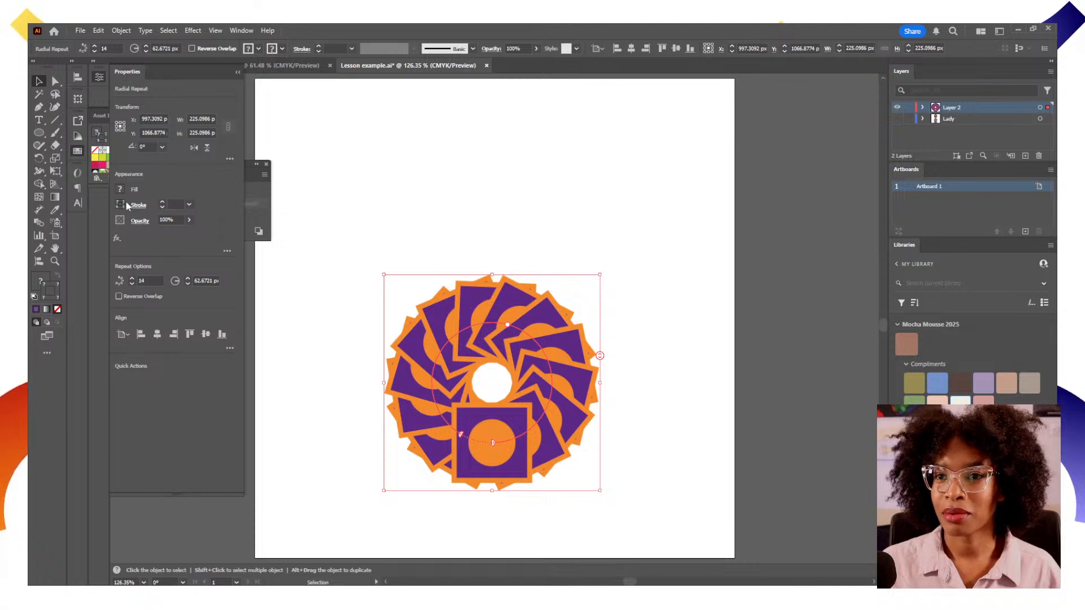
pyautogui.click(132, 284)
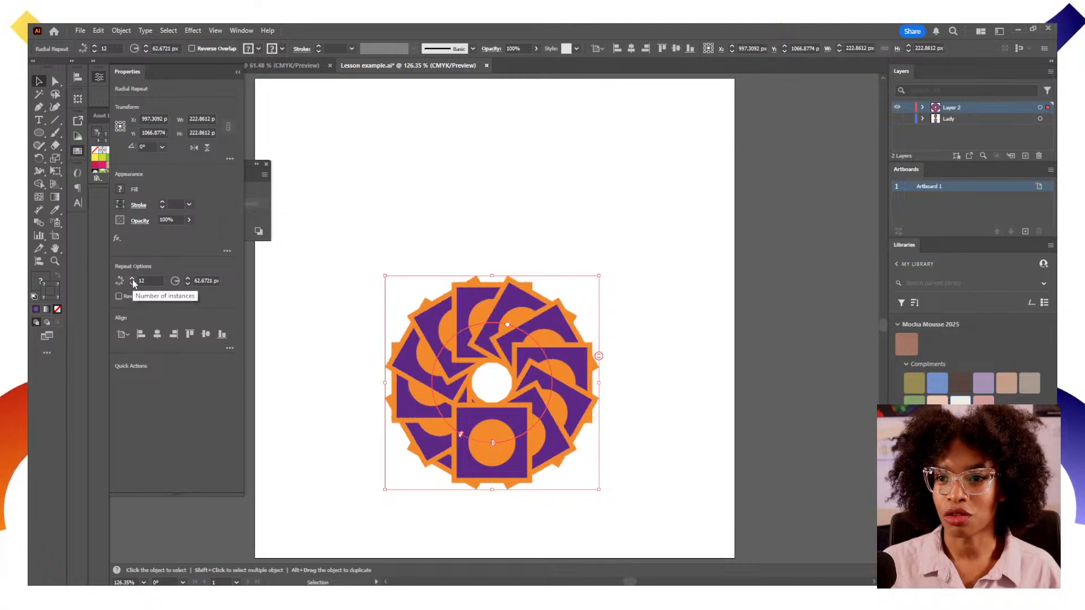
pyautogui.click(188, 284)
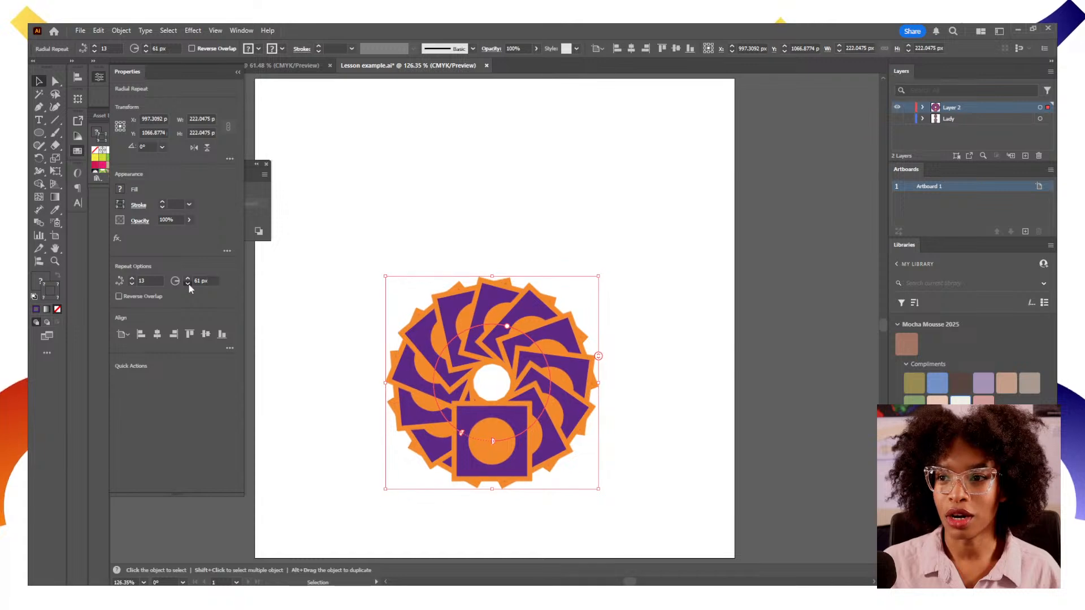
pyautogui.click(187, 284)
pyautogui.click(188, 284)
pyautogui.click(188, 284)
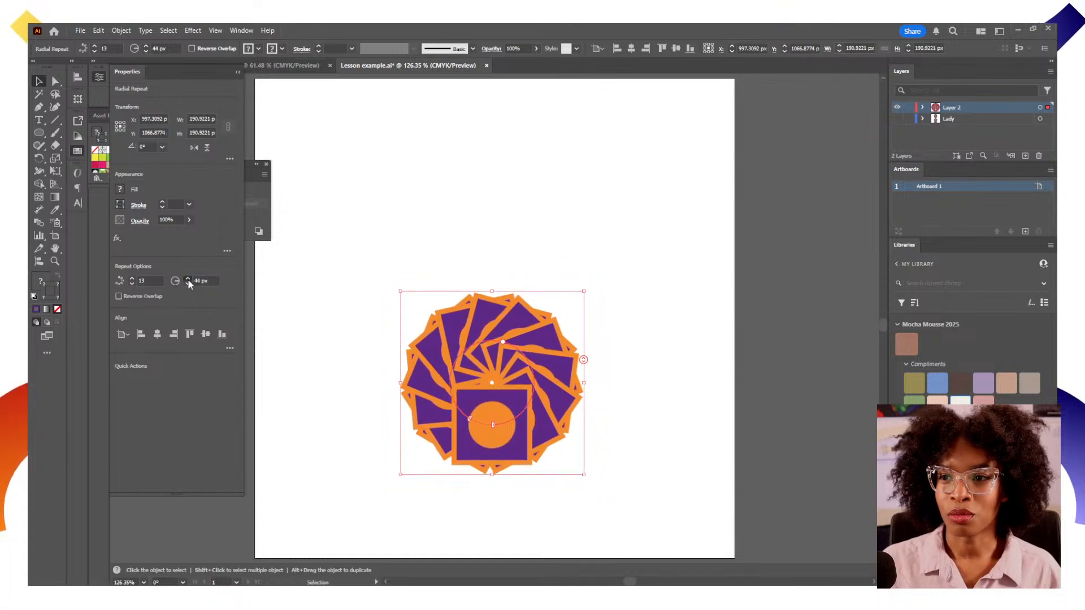
# Try enlarging the repeat radius by dragging, then undo the last three radius changes
pyautogui.moveTo(503, 342); pyautogui.dragTo(485, 294)
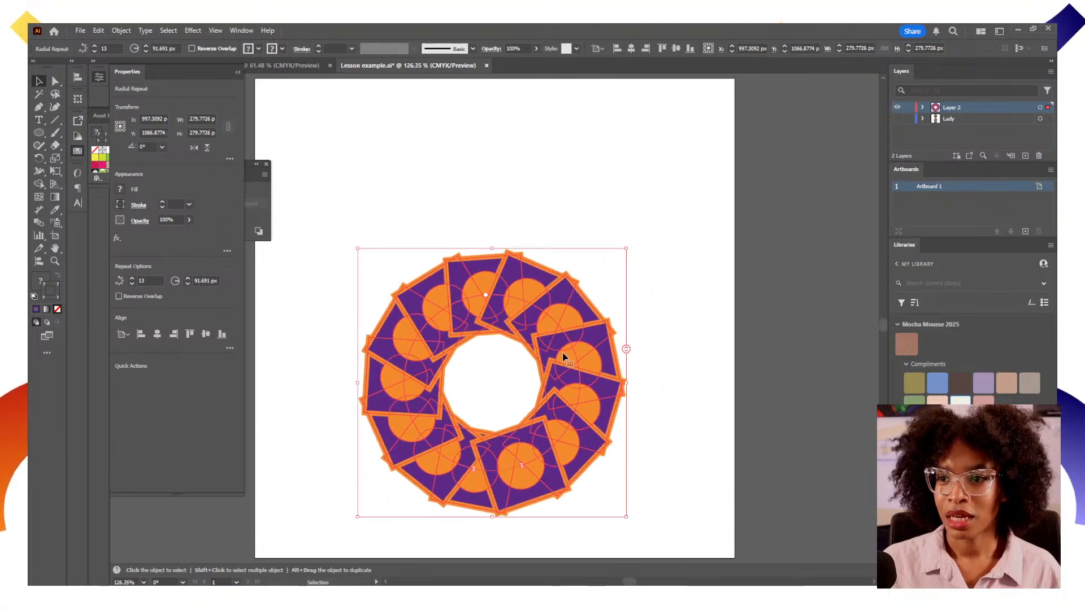
pyautogui.hotkey('ctrl', 'z')
pyautogui.hotkey('ctrl', 'z')
pyautogui.hotkey('ctrl', 'z')
pyautogui.hotkey('ctrl', 'z')
pyautogui.hotkey('ctrl', 'z')
pyautogui.hotkey('ctrl', 'z')
pyautogui.hotkey('ctrl', 'z')
pyautogui.hotkey('ctrl', 'z')
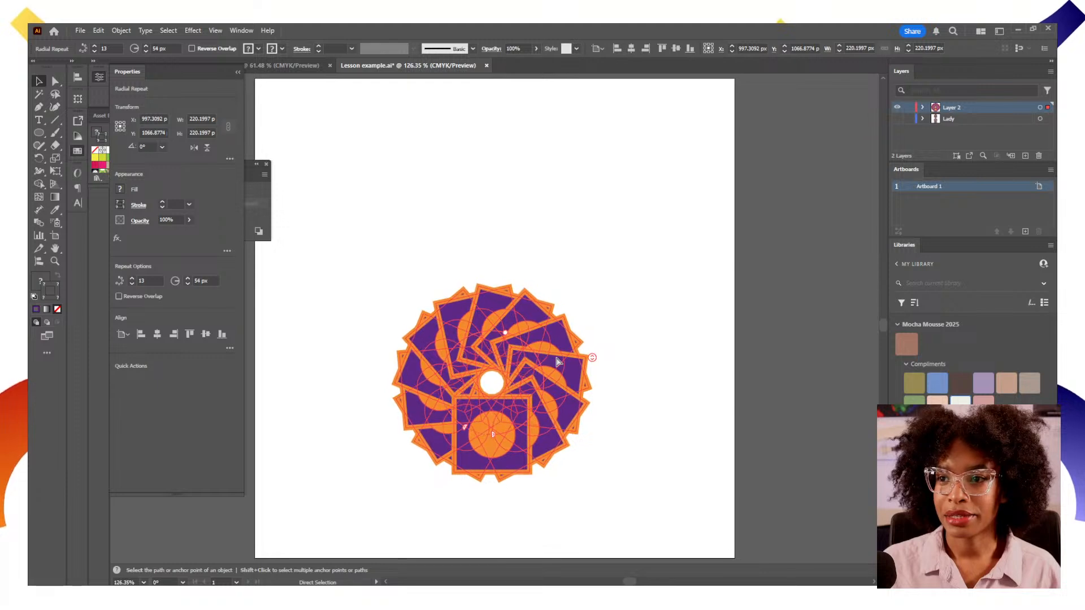
# Undo repeatedly until the radial repeat is removed and only the original square-and-circle group remains
pyautogui.hotkey('ctrl', 'z')
pyautogui.hotkey('ctrl', 'z')
pyautogui.hotkey('ctrl', 'z')
pyautogui.hotkey('ctrl', 'z')
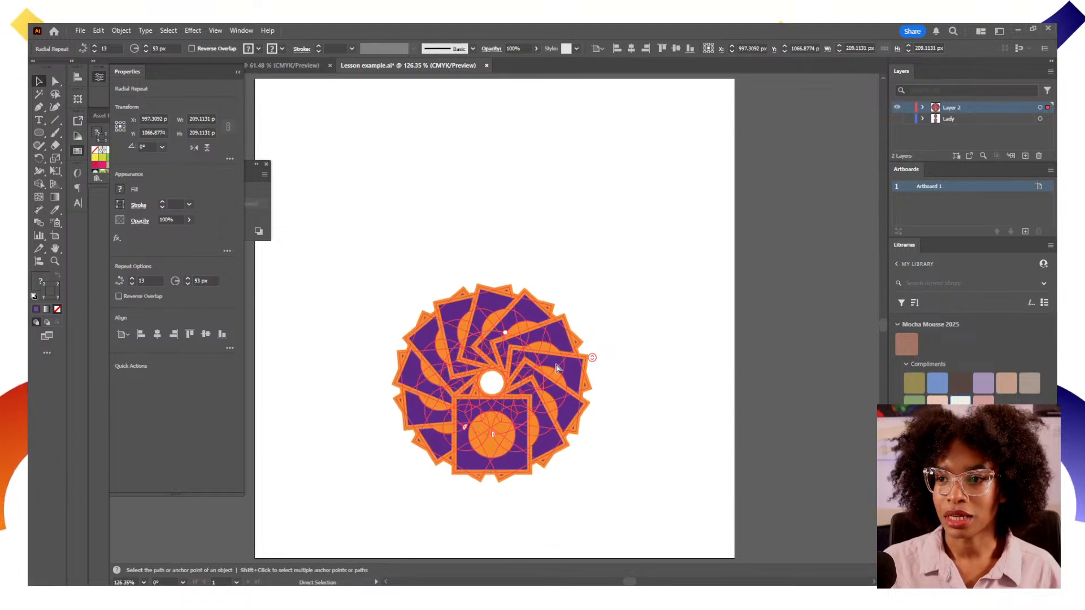
pyautogui.hotkey('ctrl', 'z')
pyautogui.hotkey('ctrl', 'z')
pyautogui.hotkey('ctrl', 'z')
pyautogui.hotkey('ctrl', 'z')
pyautogui.hotkey('ctrl', 'z')
pyautogui.hotkey('ctrl', 'z')
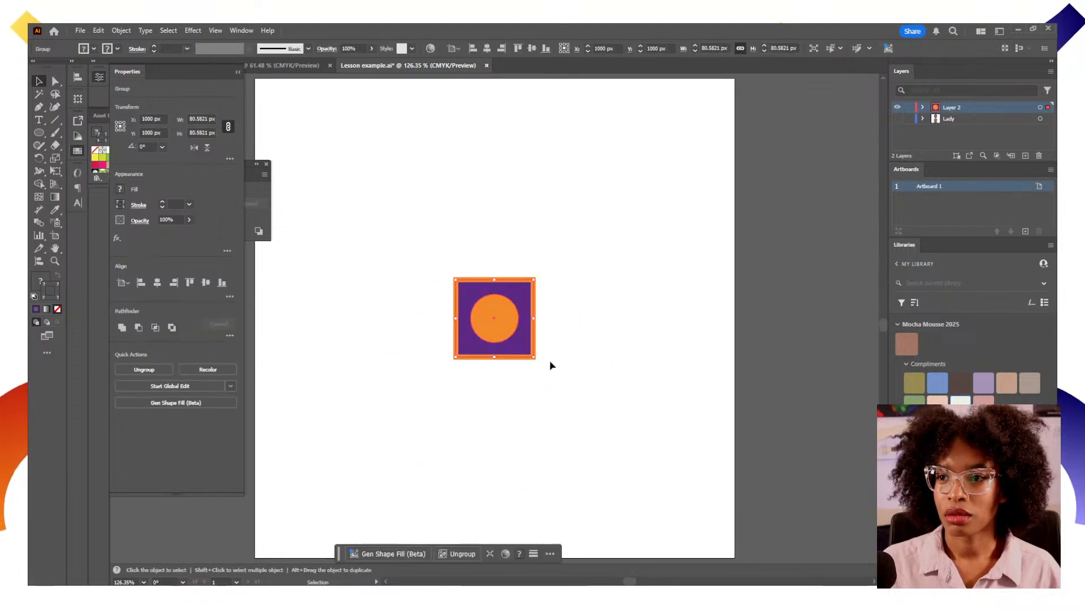
# Duplicate the square-and-circle group beside the artboard and apply a Grid Repeat to the original
pyautogui.moveTo(525, 345); pyautogui.dragTo(818, 330)
pyautogui.click(452, 284)
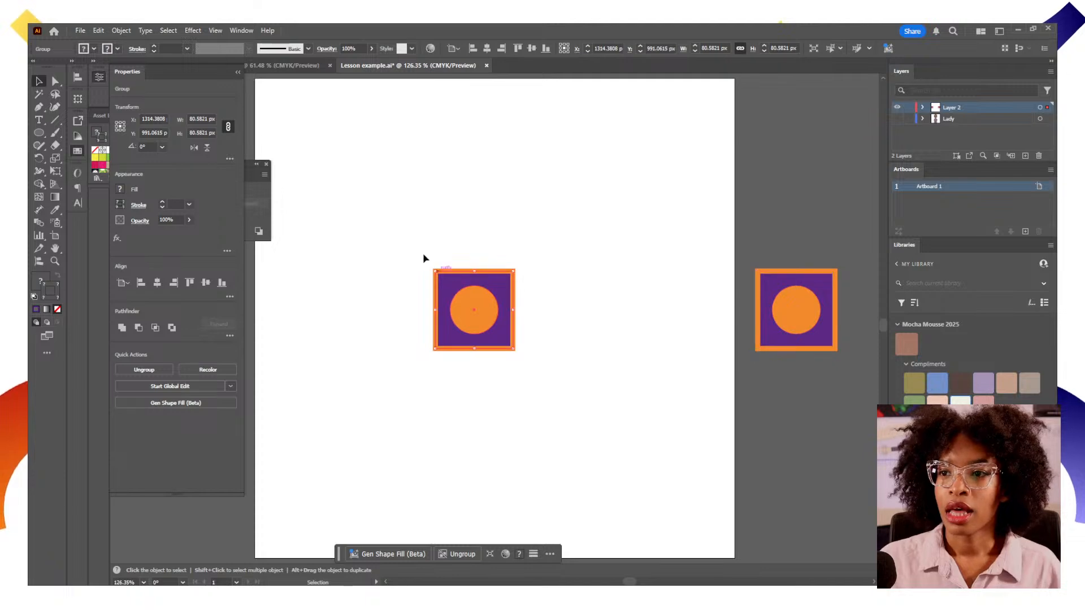
pyautogui.click(169, 31)
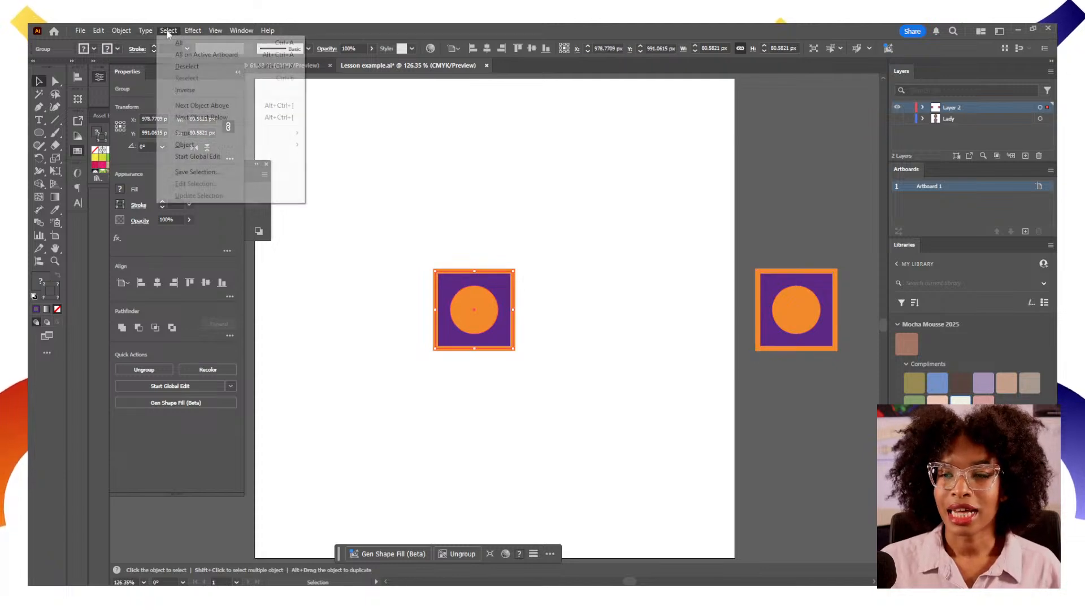
pyautogui.moveTo(148, 32)
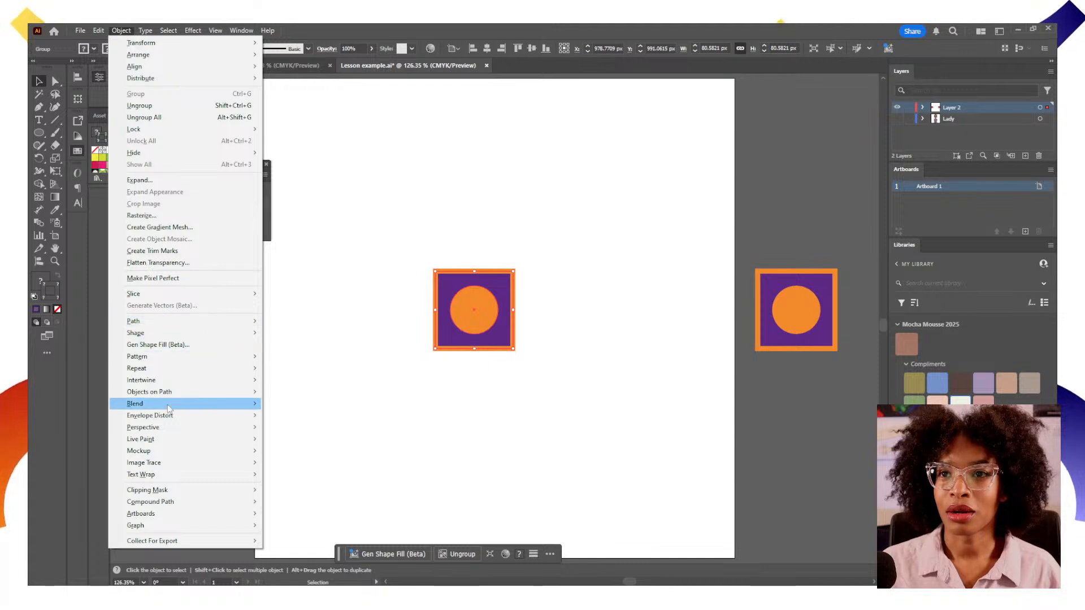
pyautogui.moveTo(176, 407)
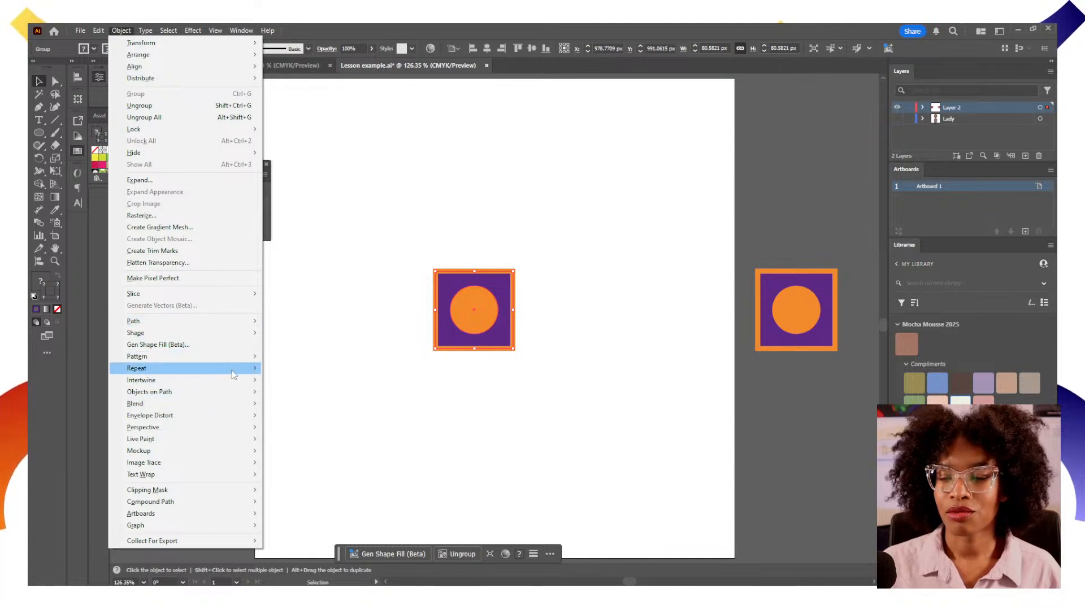
pyautogui.moveTo(237, 370)
pyautogui.click(286, 380)
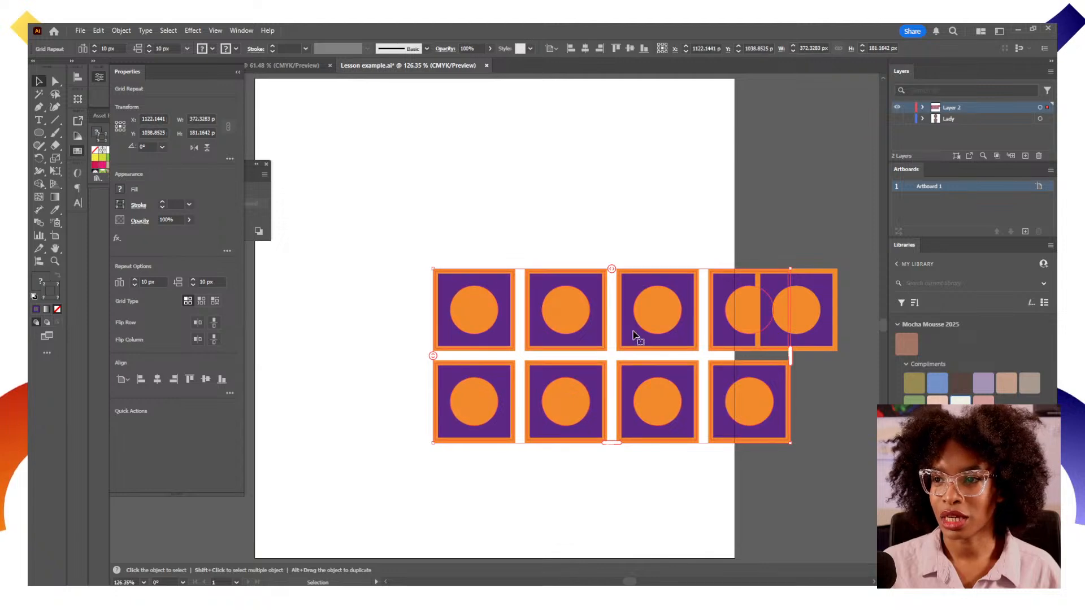
# Move the grid repeat, stretch its rows and spacing with the handles, then delete it
pyautogui.moveTo(595, 334); pyautogui.dragTo(508, 323)
pyautogui.moveTo(676, 348)
pyautogui.mouseDown()
pyautogui.moveTo(767, 353)
pyautogui.moveTo(497, 351)
pyautogui.moveTo(685, 357)
pyautogui.moveTo(678, 350)
pyautogui.mouseUp()
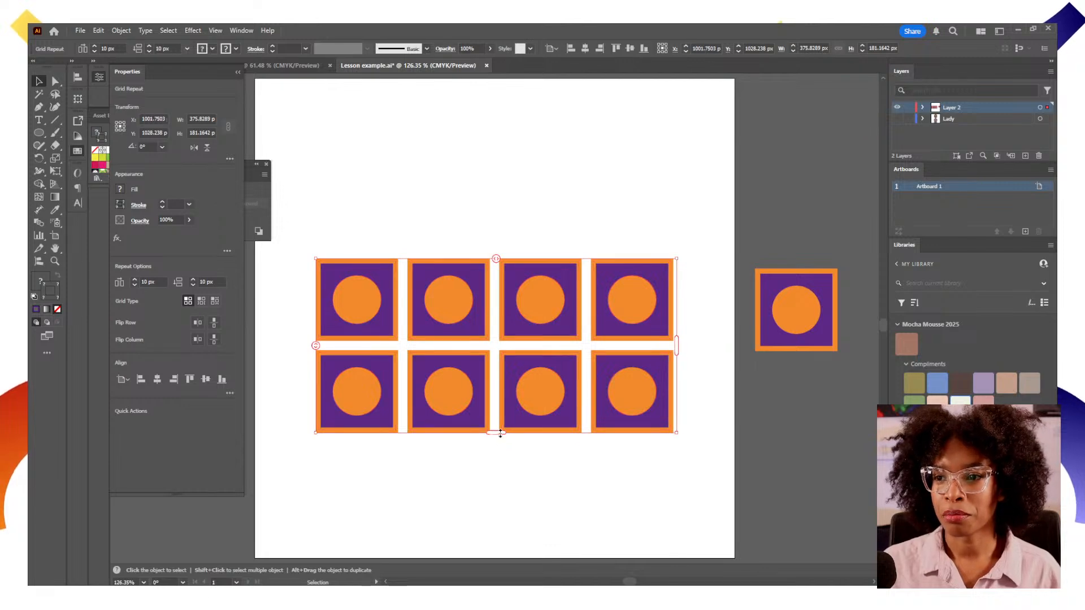
pyautogui.moveTo(500, 433); pyautogui.dragTo(496, 538)
pyautogui.moveTo(496, 260); pyautogui.dragTo(418, 260)
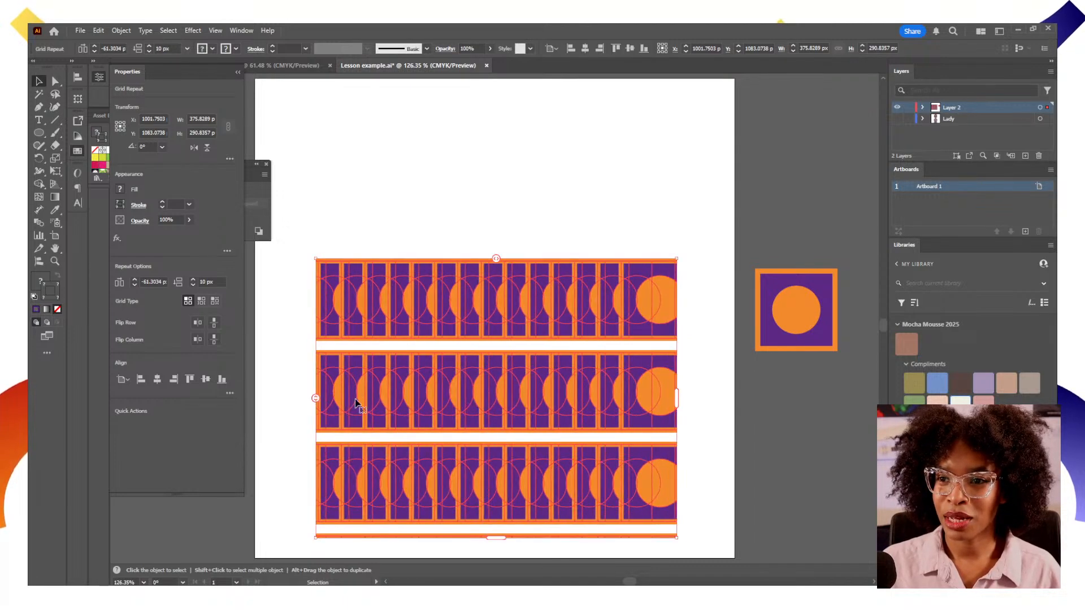
pyautogui.moveTo(316, 398); pyautogui.dragTo(318, 316)
pyautogui.moveTo(552, 426); pyautogui.dragTo(523, 339)
pyautogui.press('Delete')
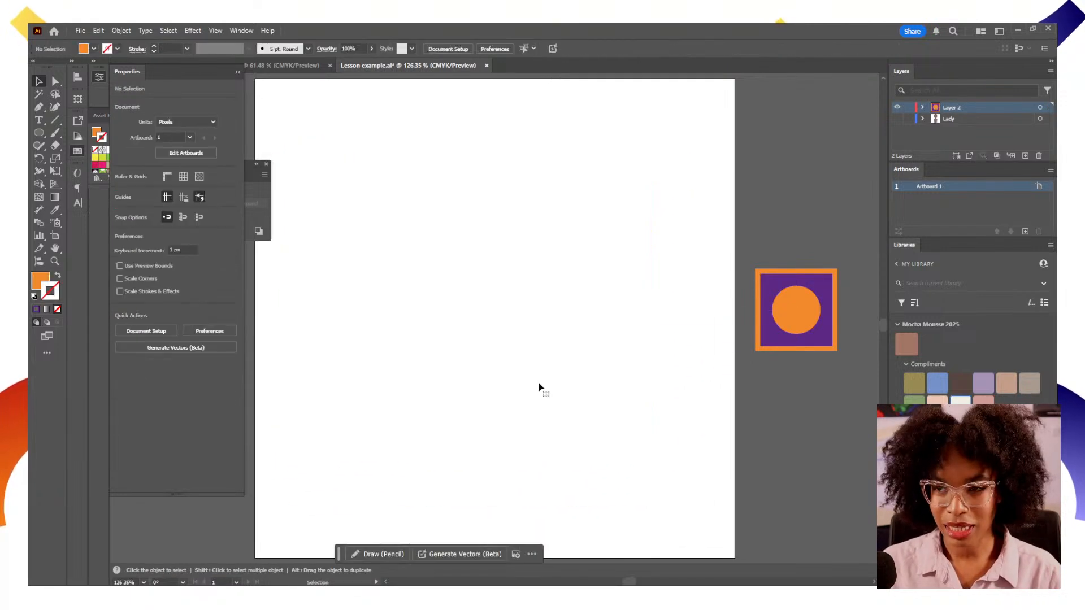
# Bring a copy of the spare group onto the artboard and align it to the artboard's horizontal and vertical centre
pyautogui.press('z')
pyautogui.keyDown('alt'); pyautogui.click(543, 380); pyautogui.keyUp('alt')
pyautogui.moveTo(444, 296); pyautogui.dragTo(524, 389)
pyautogui.press('v')
pyautogui.moveTo(469, 368); pyautogui.dragTo(423, 314)
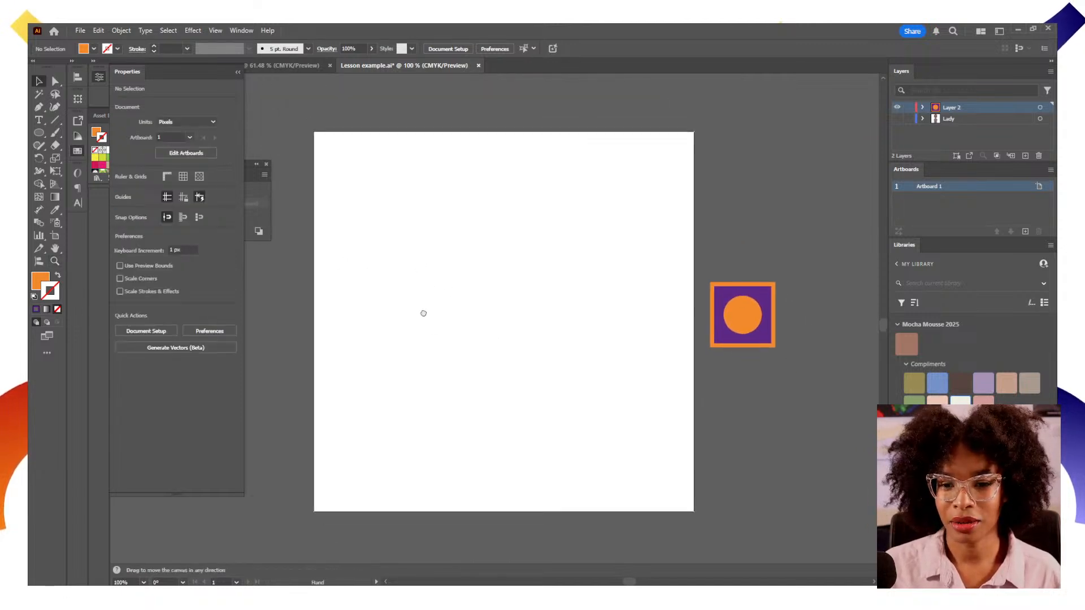
pyautogui.moveTo(362, 285); pyautogui.dragTo(343, 305)
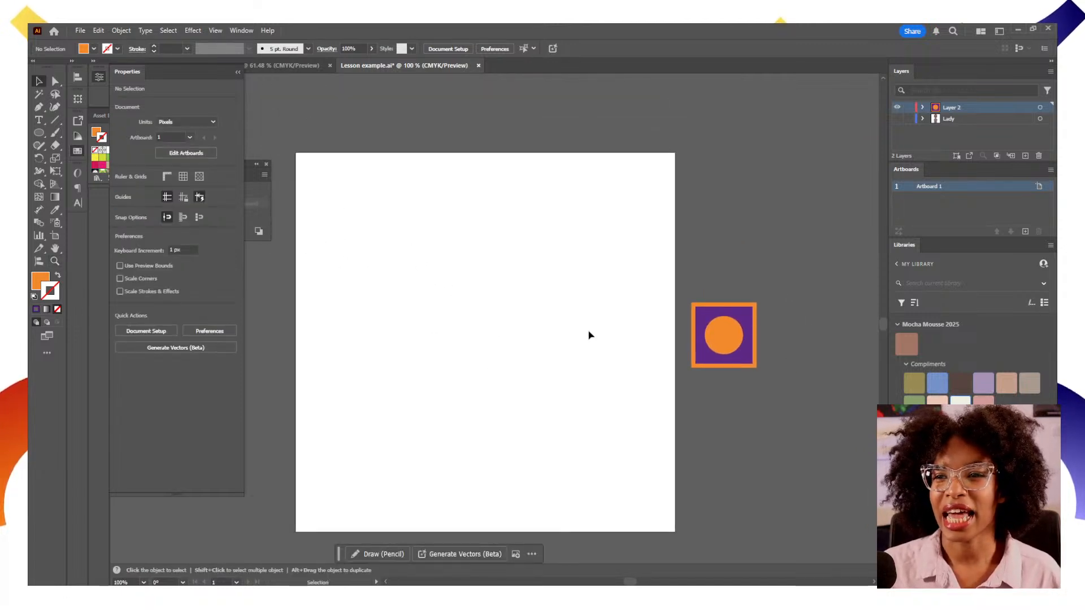
pyautogui.click(733, 335)
pyautogui.moveTo(733, 335)
pyautogui.mouseDown()
pyautogui.moveTo(516, 336)
pyautogui.moveTo(738, 342)
pyautogui.mouseUp()
pyautogui.moveTo(520, 343); pyautogui.dragTo(499, 343)
pyautogui.click(487, 49)
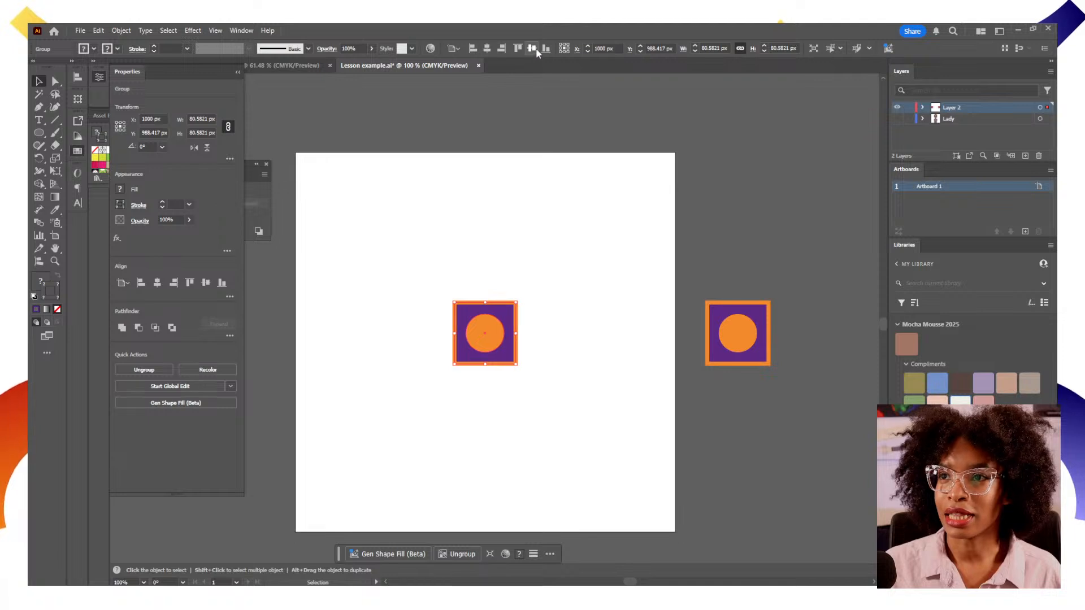
pyautogui.click(531, 48)
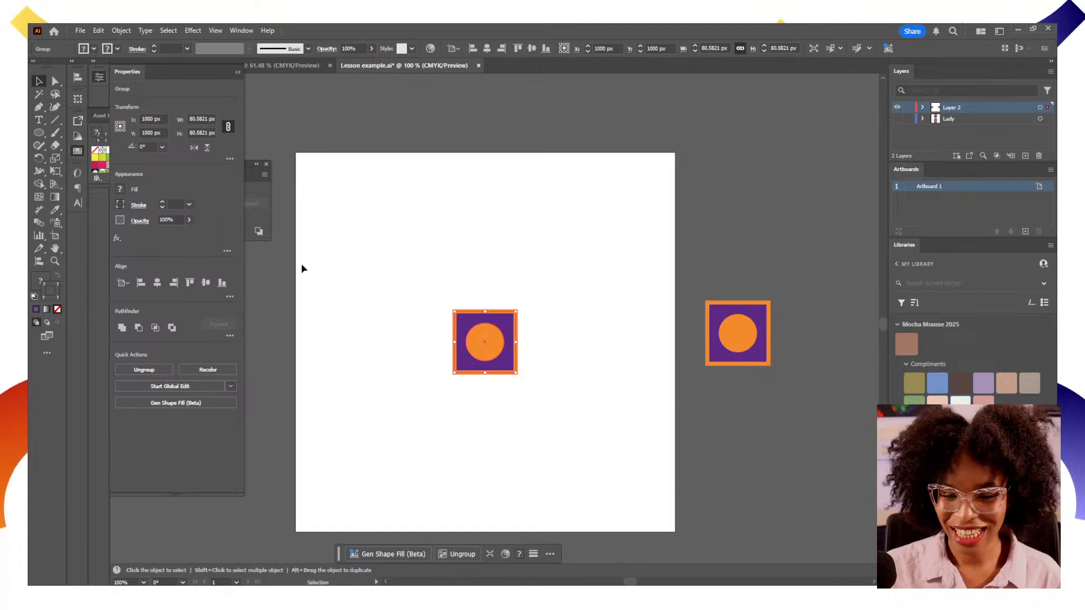
# Select the centred group and make a new pattern from it, dismissing the swatch notice
pyautogui.moveTo(410, 265); pyautogui.dragTo(579, 427)
pyautogui.click(421, 326)
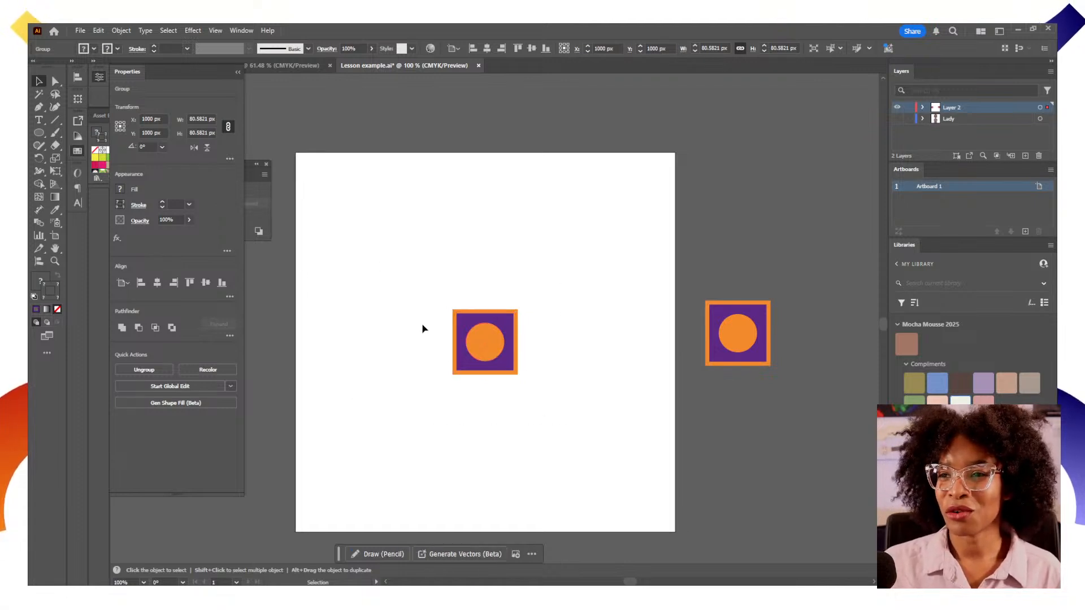
pyautogui.moveTo(423, 282); pyautogui.dragTo(532, 388)
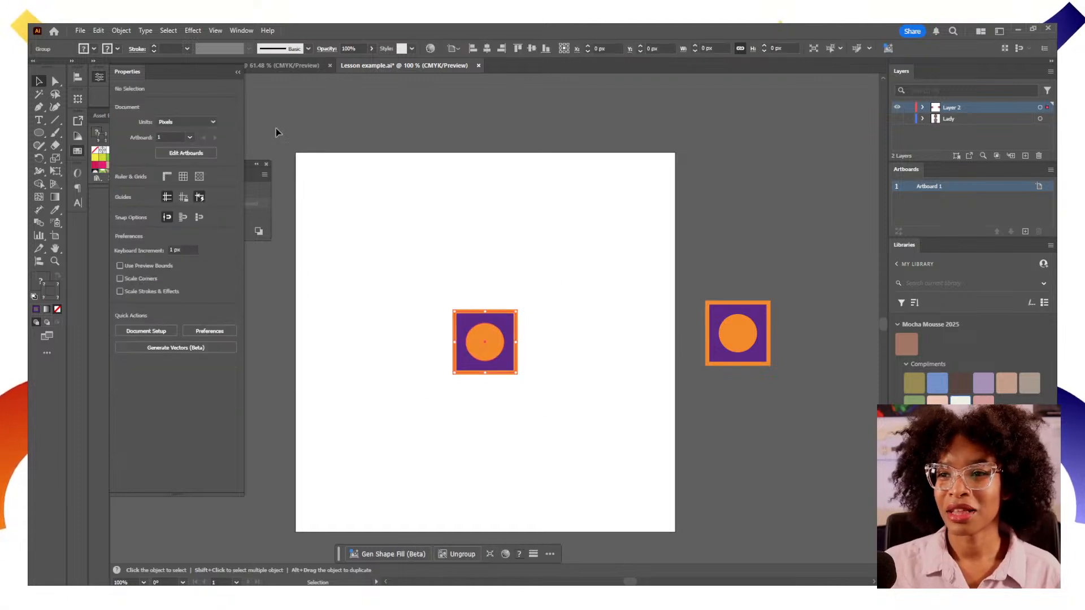
pyautogui.click(122, 30)
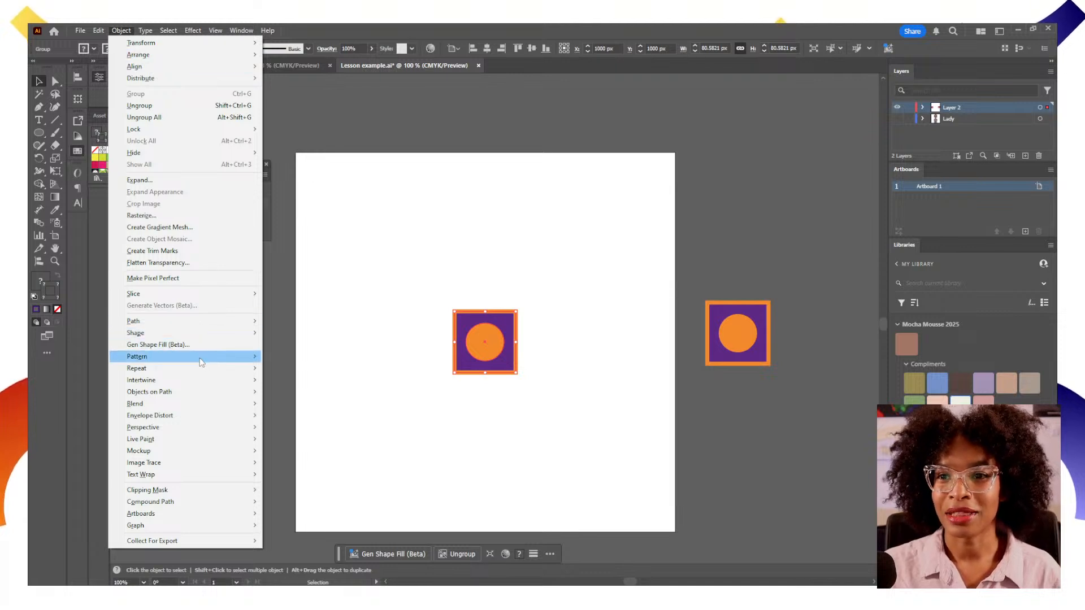
pyautogui.moveTo(201, 363)
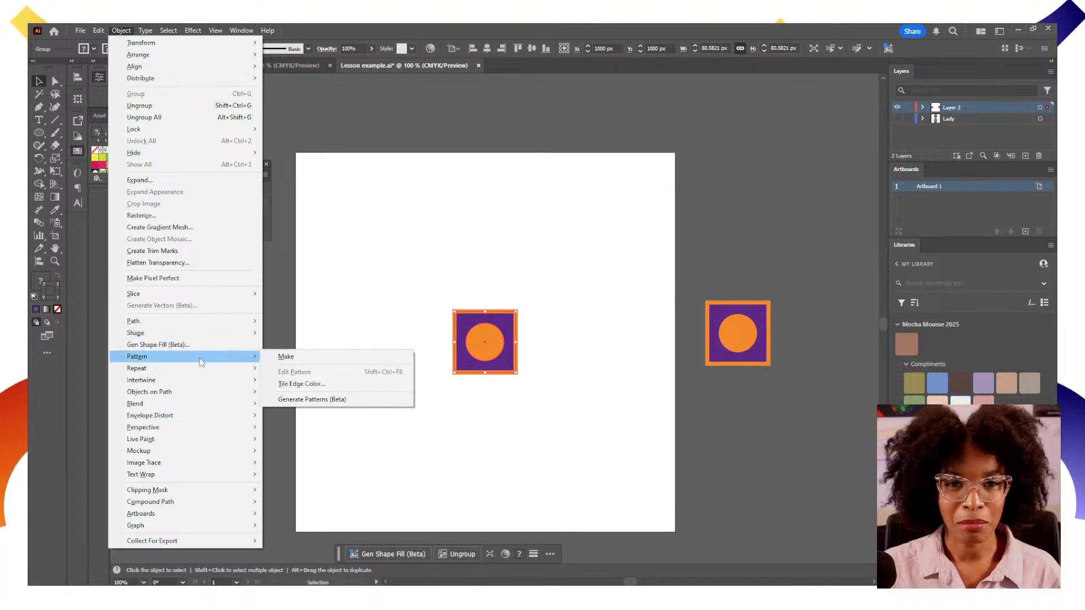
pyautogui.click(286, 357)
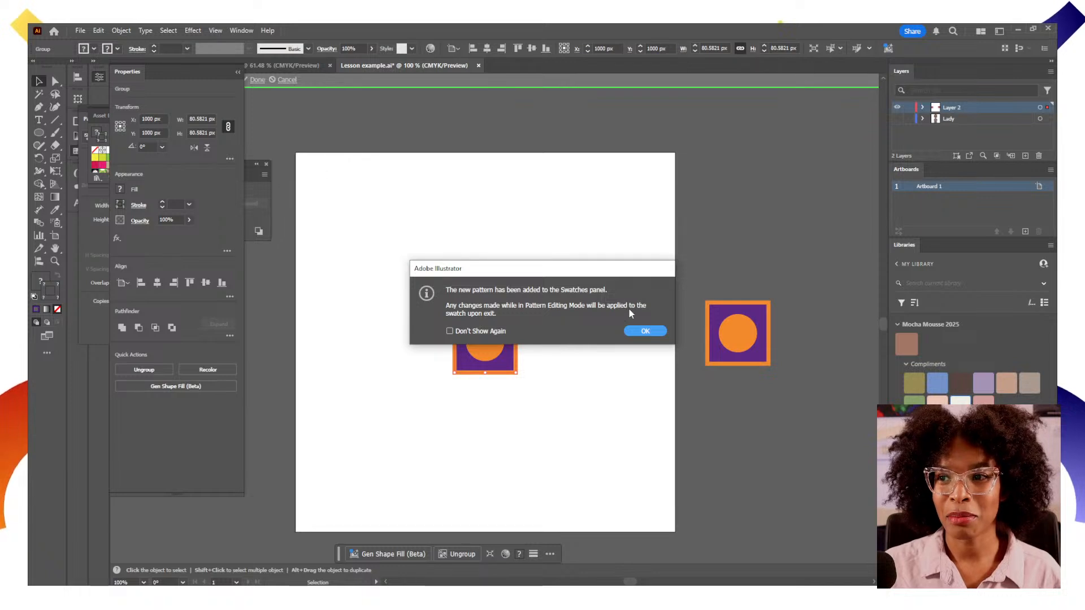
pyautogui.click(636, 330)
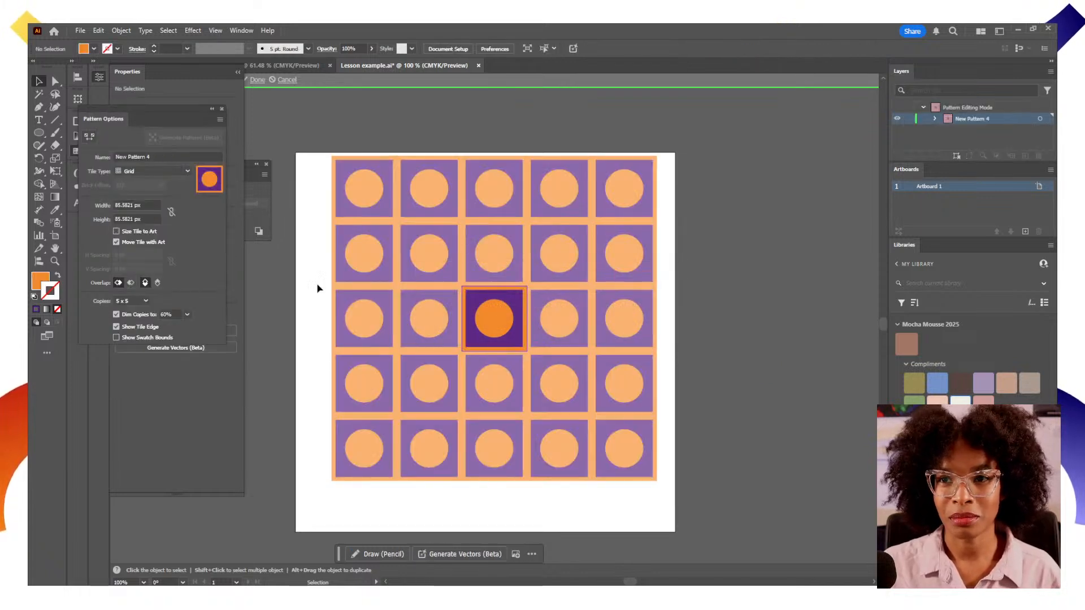
# Preview the Brick, Hex and other tile types, settling on Brick by Row for the pattern
pyautogui.click(198, 156)
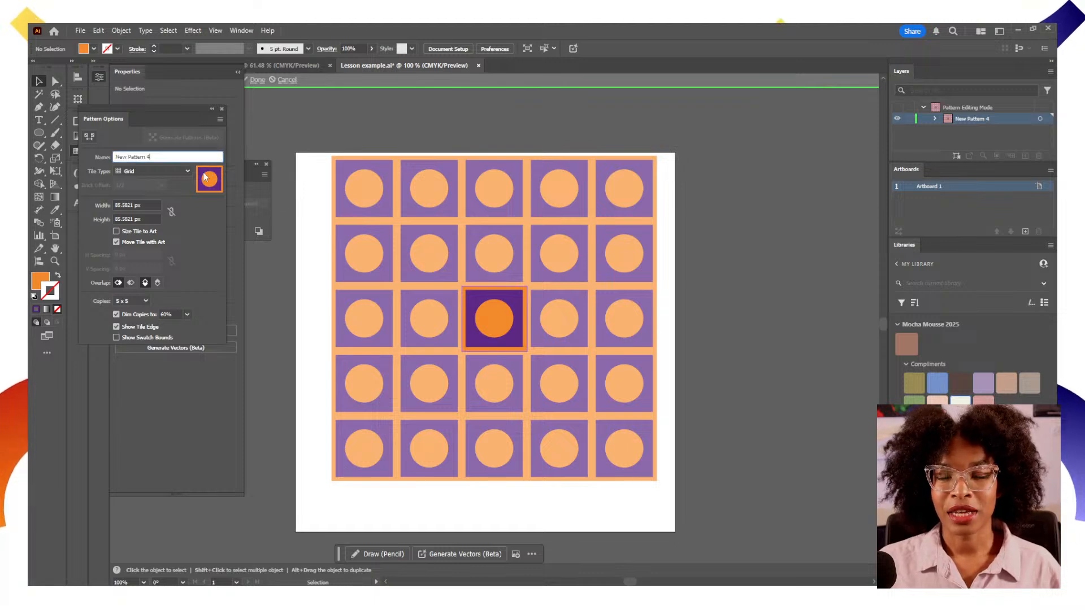
pyautogui.moveTo(111, 117); pyautogui.dragTo(145, 122)
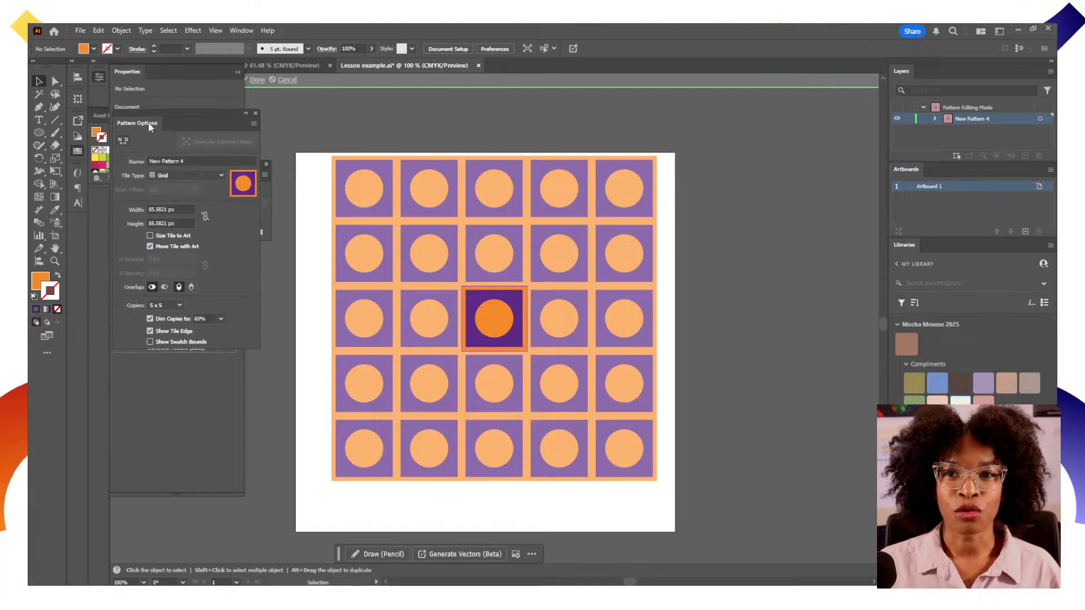
pyautogui.click(218, 176)
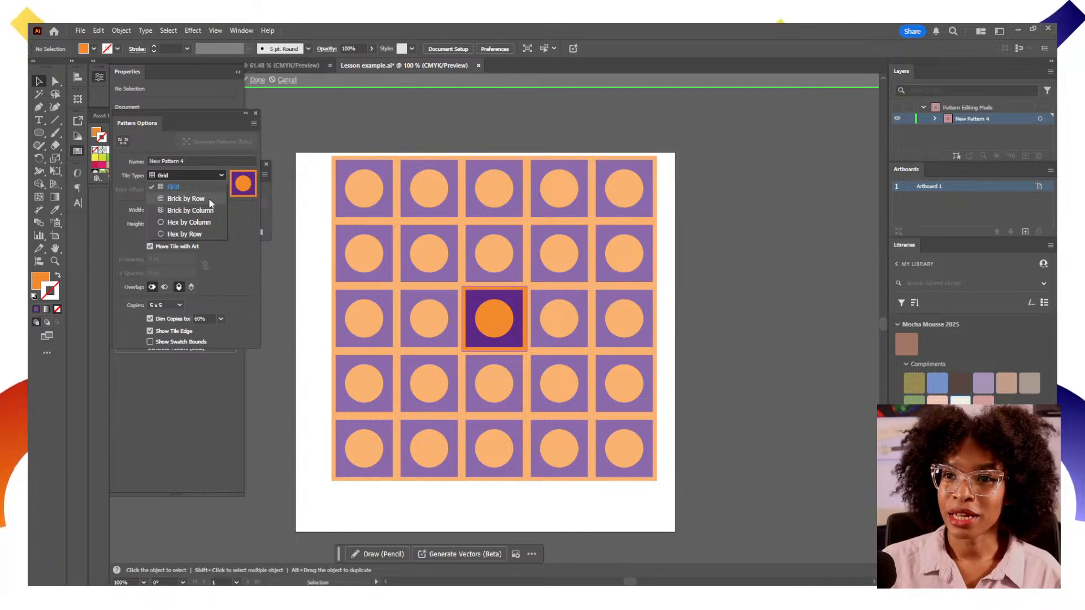
pyautogui.click(209, 198)
pyautogui.click(210, 176)
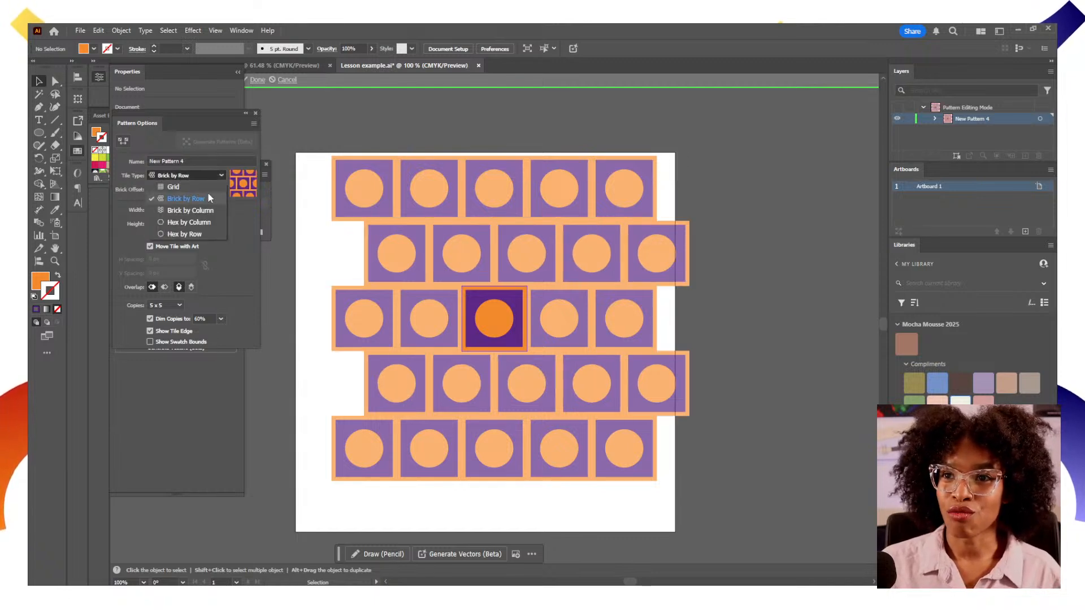
pyautogui.click(208, 211)
pyautogui.click(214, 177)
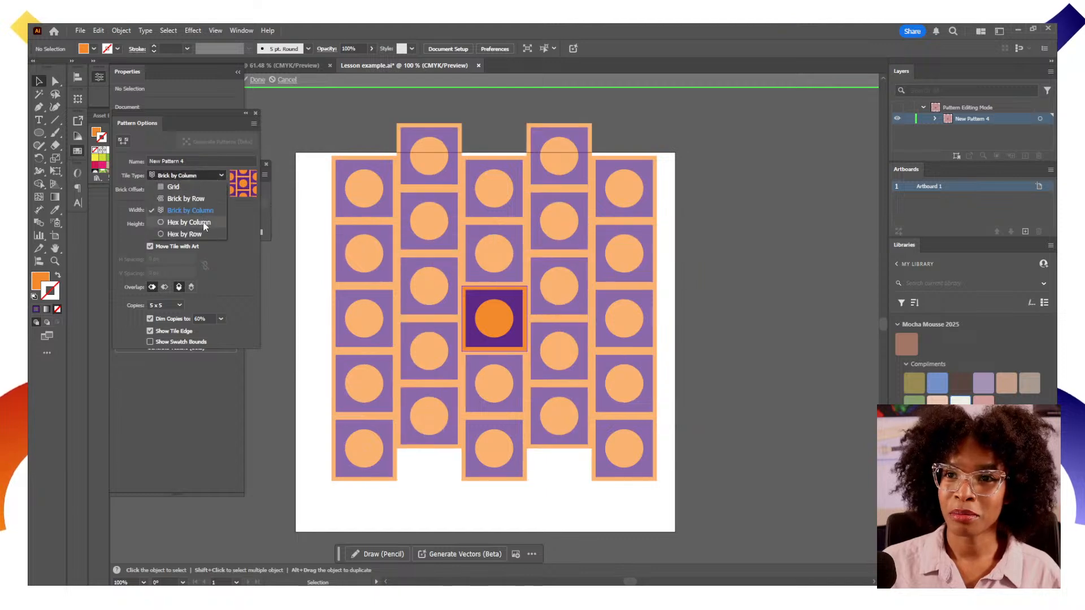
pyautogui.click(204, 223)
pyautogui.click(212, 175)
pyautogui.click(201, 234)
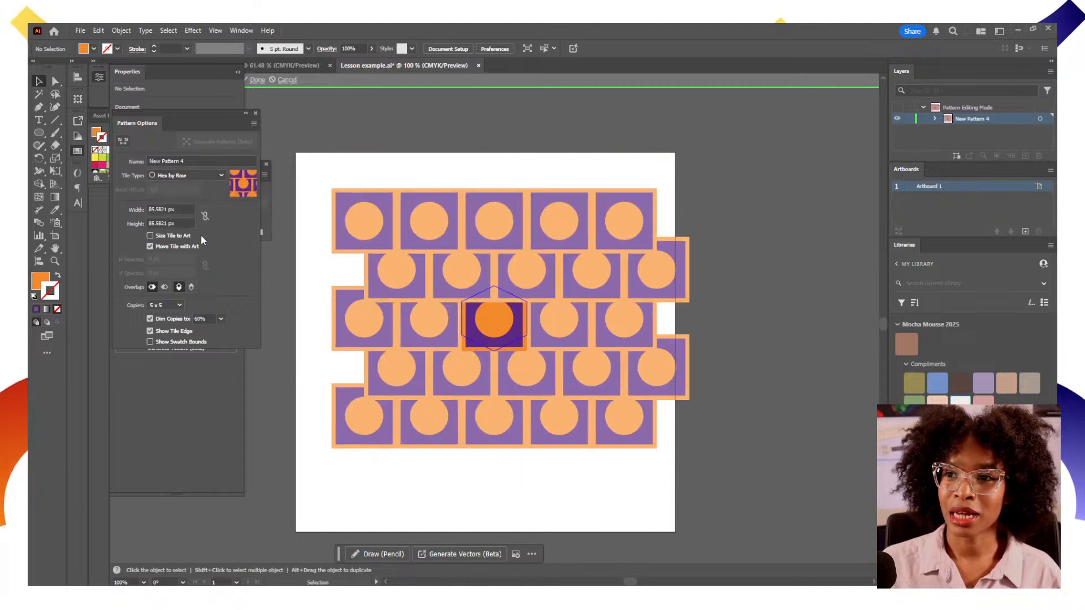
pyautogui.click(218, 177)
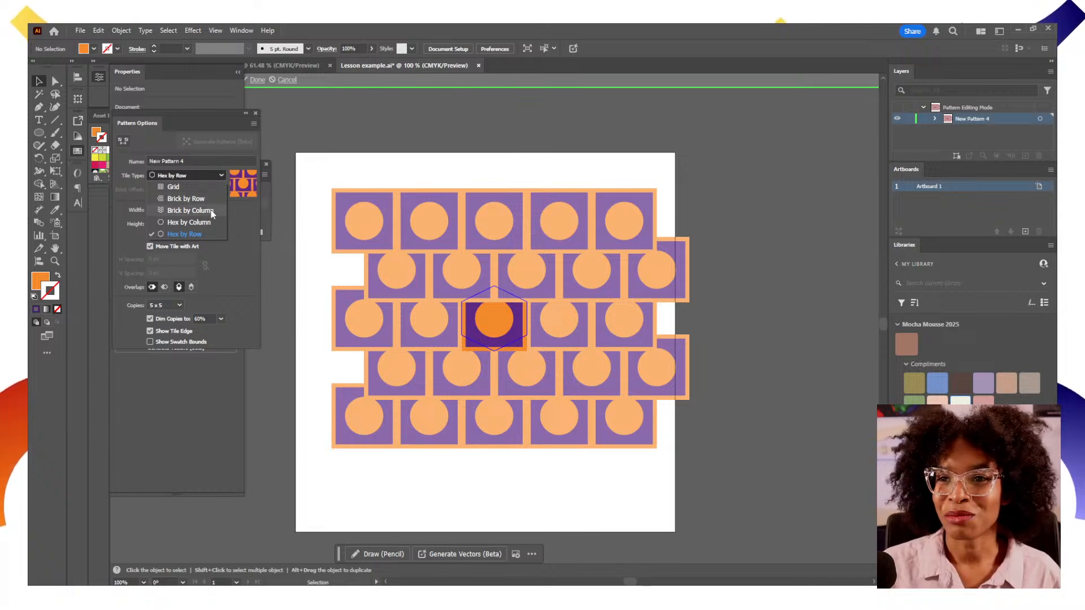
pyautogui.click(212, 211)
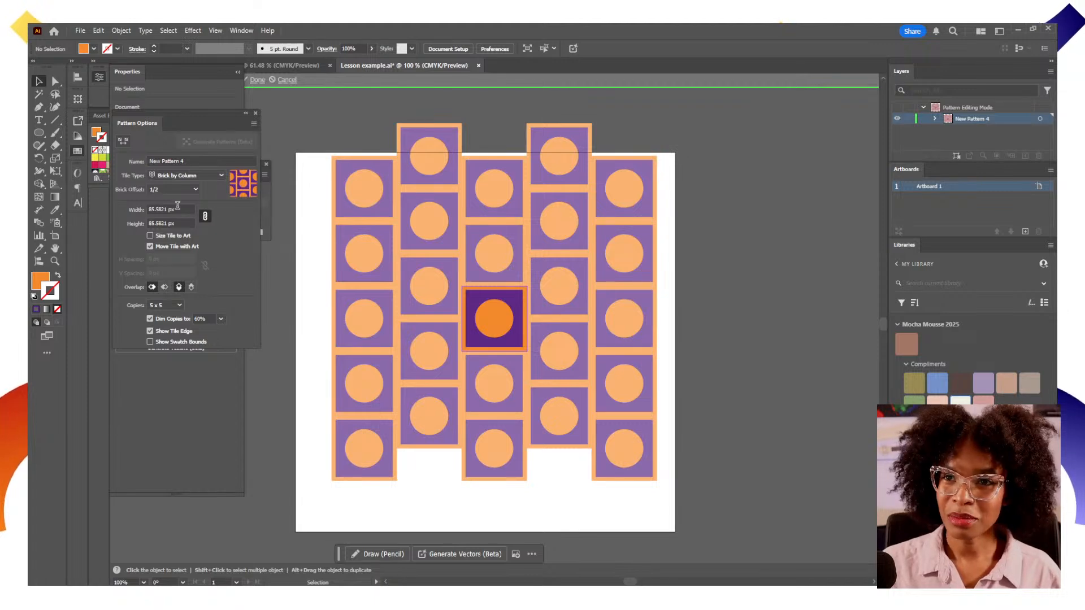
pyautogui.click(203, 176)
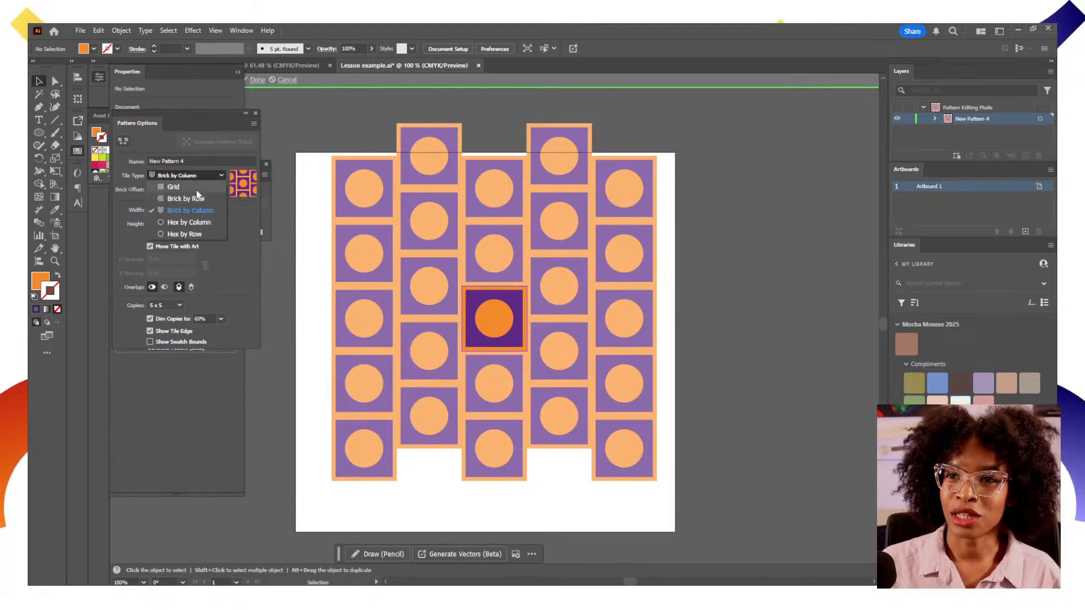
pyautogui.click(197, 199)
# Set the pattern tile width and height to 50 px and switch the overlap order
pyautogui.click(156, 210)
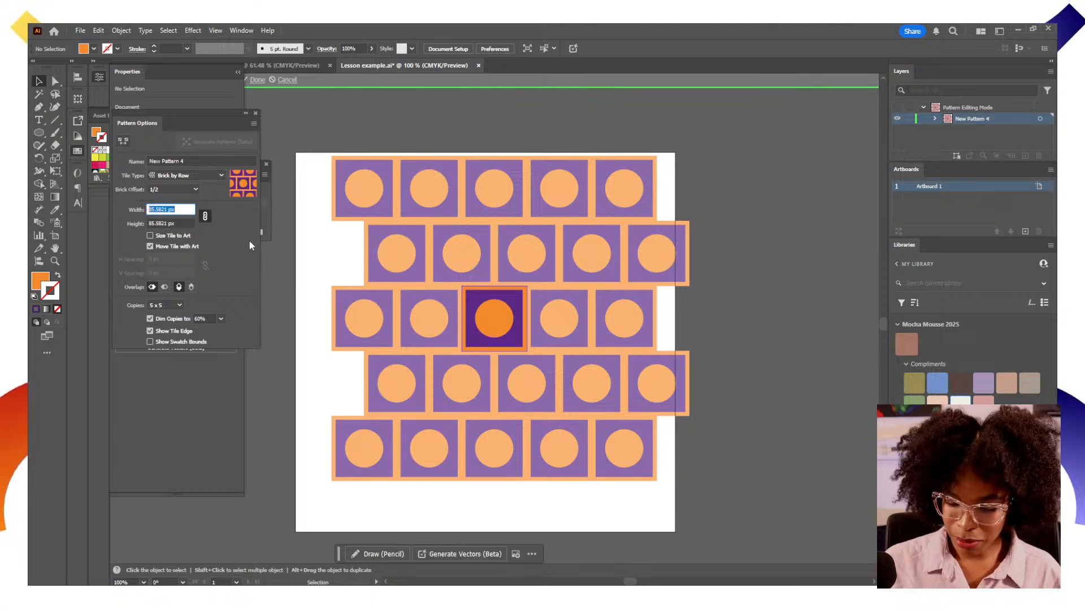
pyautogui.write('50')
pyautogui.press('Return')
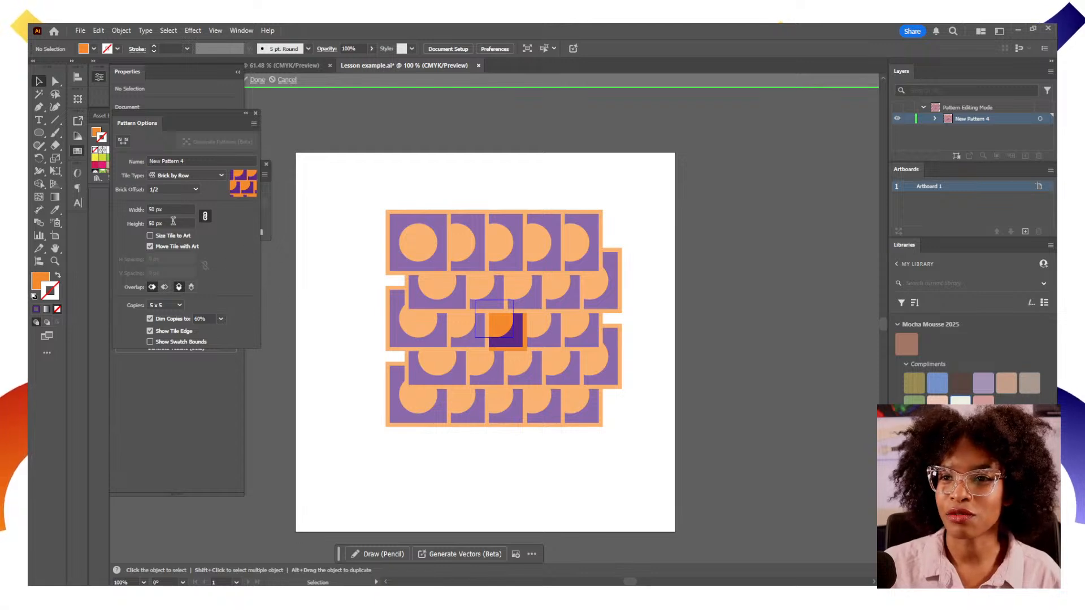
pyautogui.click(164, 287)
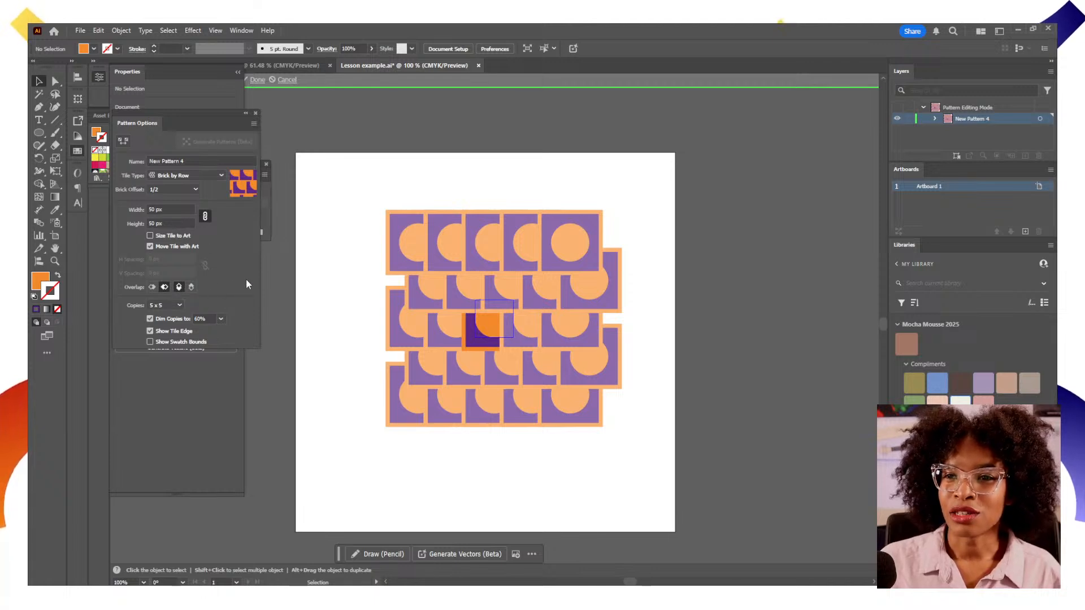
# Increase the pattern preview copies to 9 x 9
pyautogui.click(180, 305)
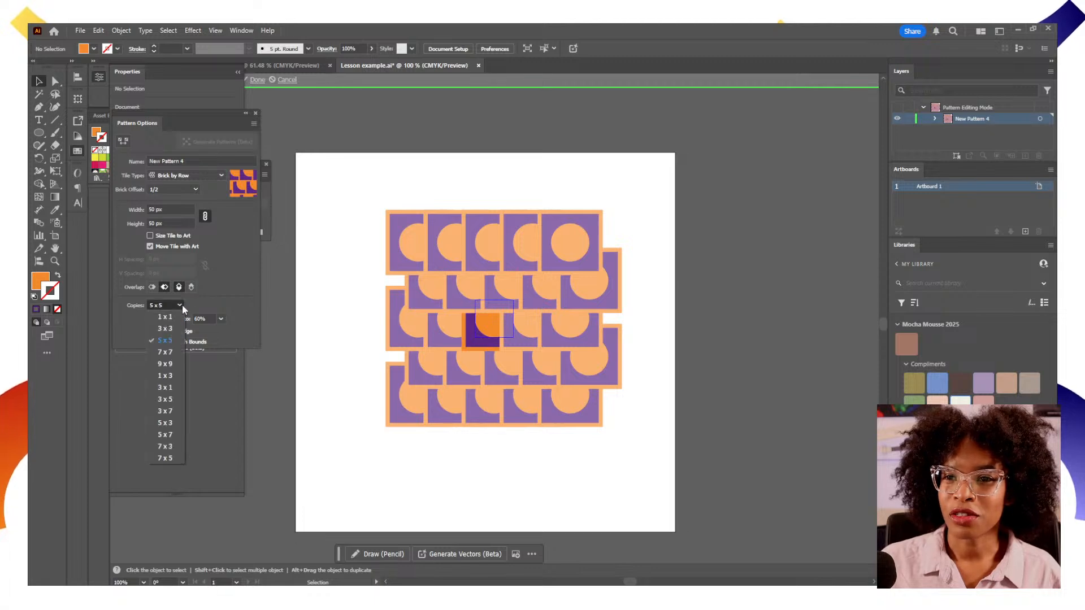
pyautogui.click(174, 354)
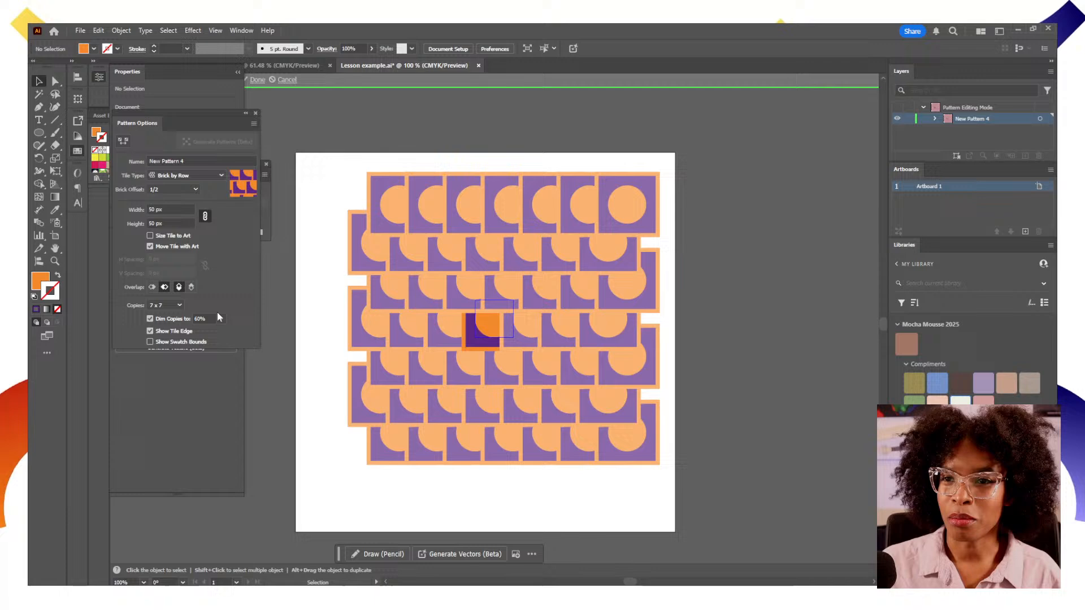
pyautogui.click(179, 303)
pyautogui.click(174, 364)
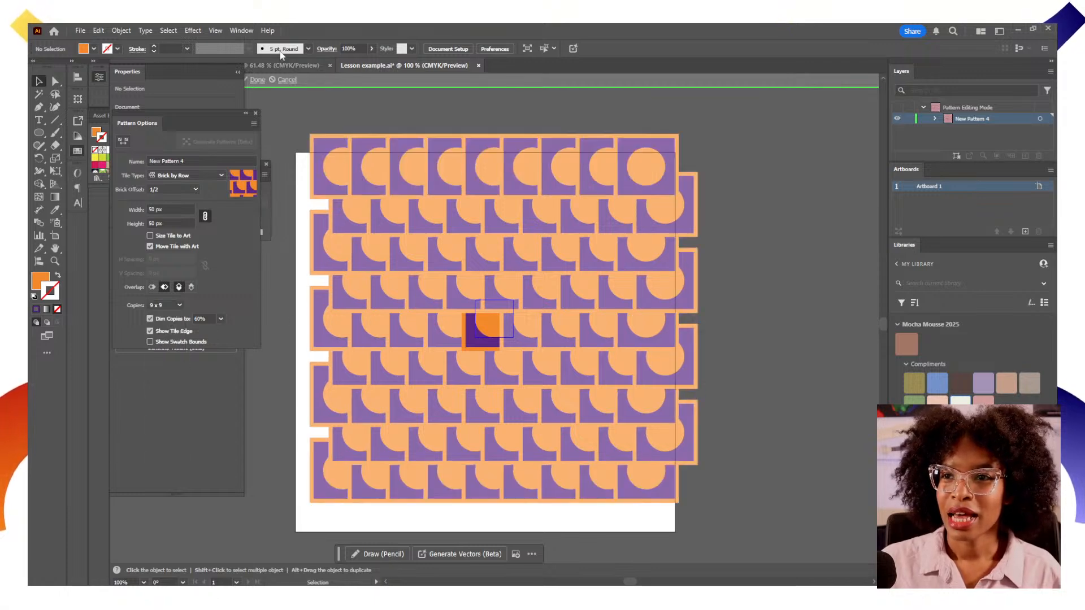
# Finish editing the pattern and move the square-and-circle group off the artboard
pyautogui.click(213, 72)
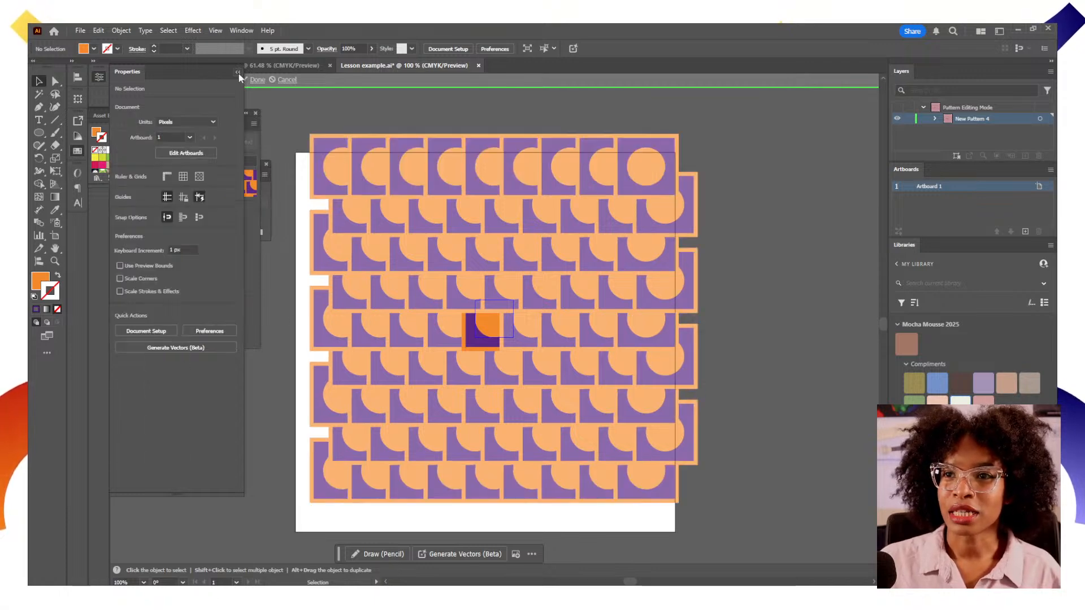
pyautogui.click(239, 74)
pyautogui.click(257, 80)
pyautogui.moveTo(513, 360); pyautogui.dragTo(835, 230)
# Add a new layer and draw a 500 x 500 px circle on the artboard
pyautogui.click(44, 134)
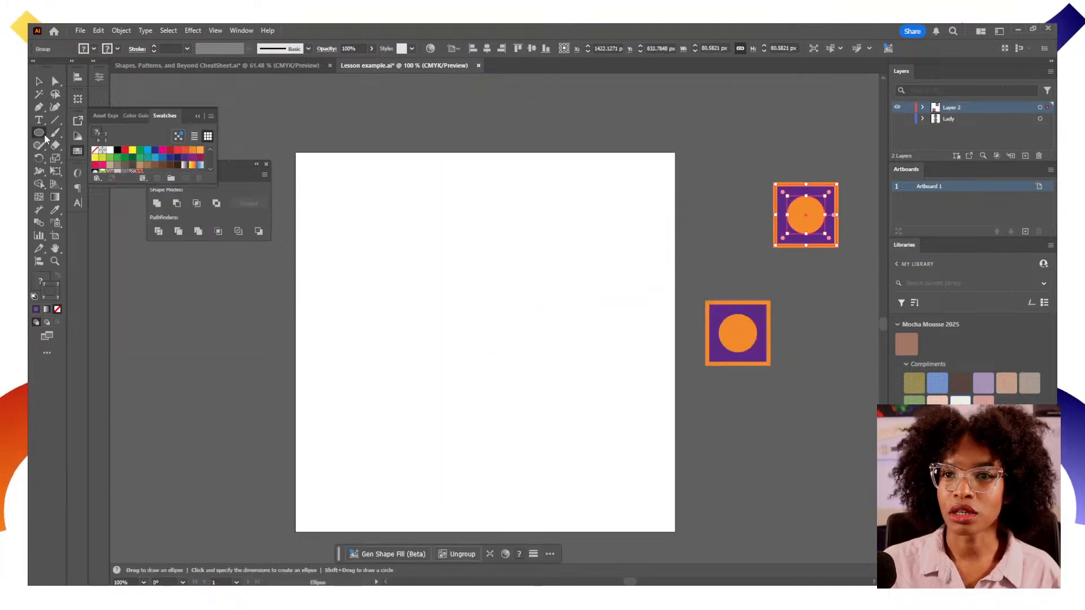
pyautogui.click(1025, 155)
pyautogui.click(421, 292)
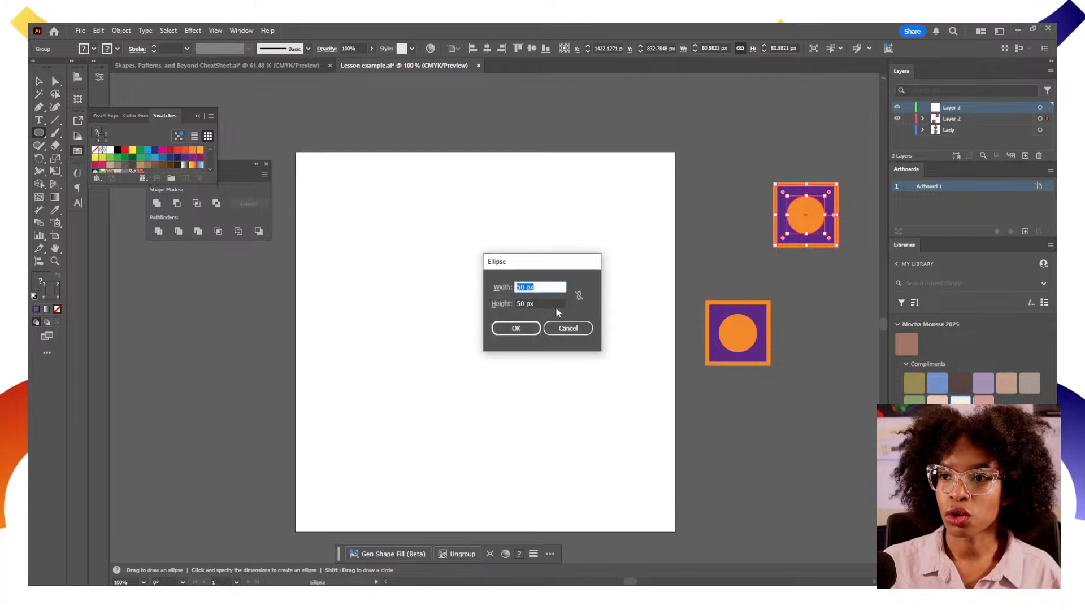
pyautogui.write('500')
pyautogui.press('Tab')
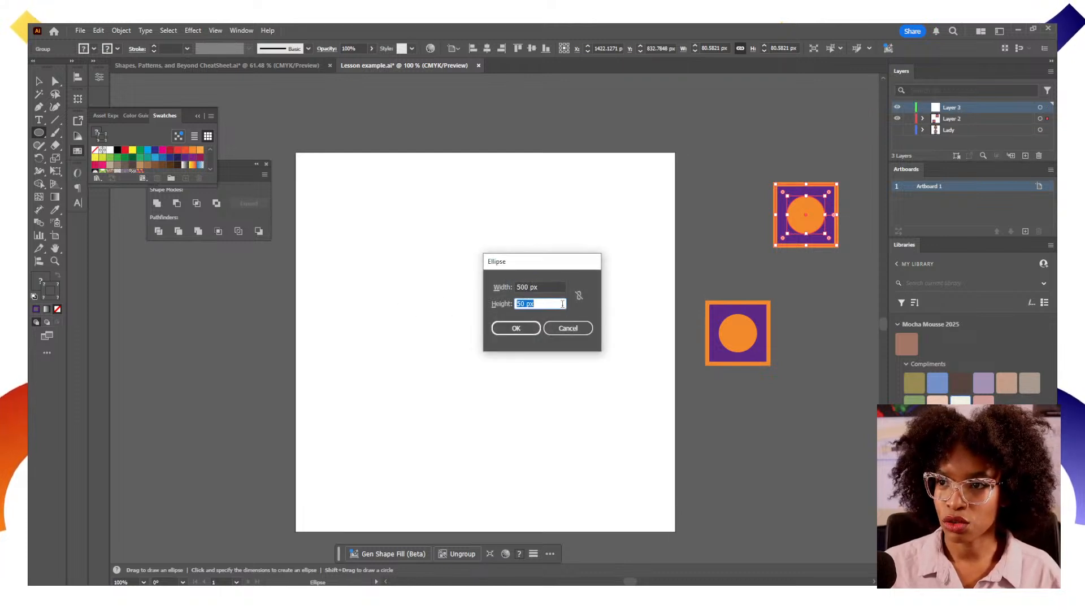
pyautogui.write('500')
pyautogui.press('Return')
# Align the circle to the artboard's horizontal and vertical centre
pyautogui.press('v')
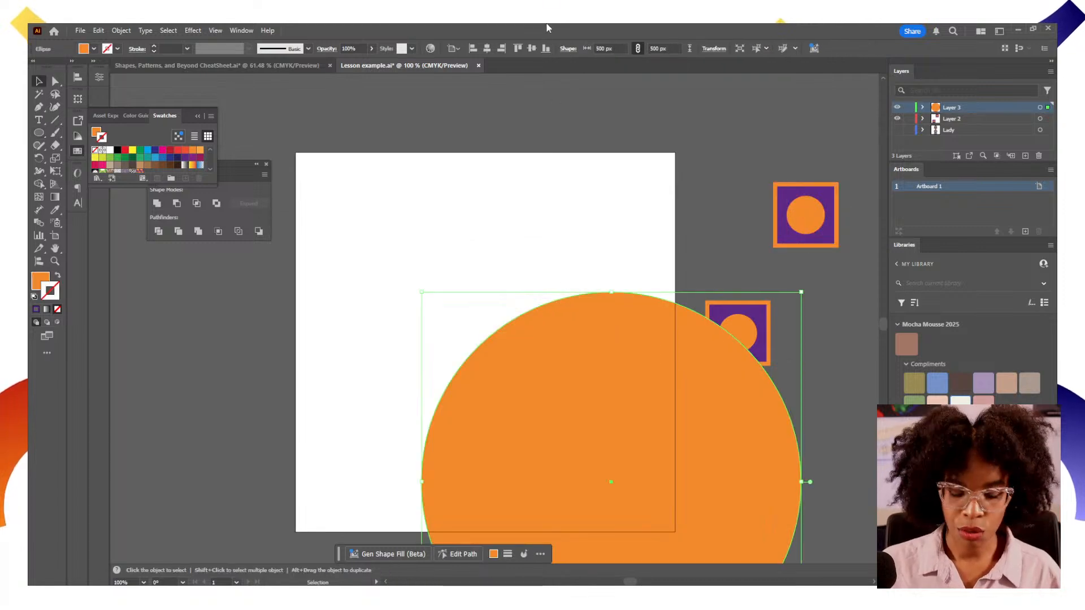
pyautogui.click(487, 48)
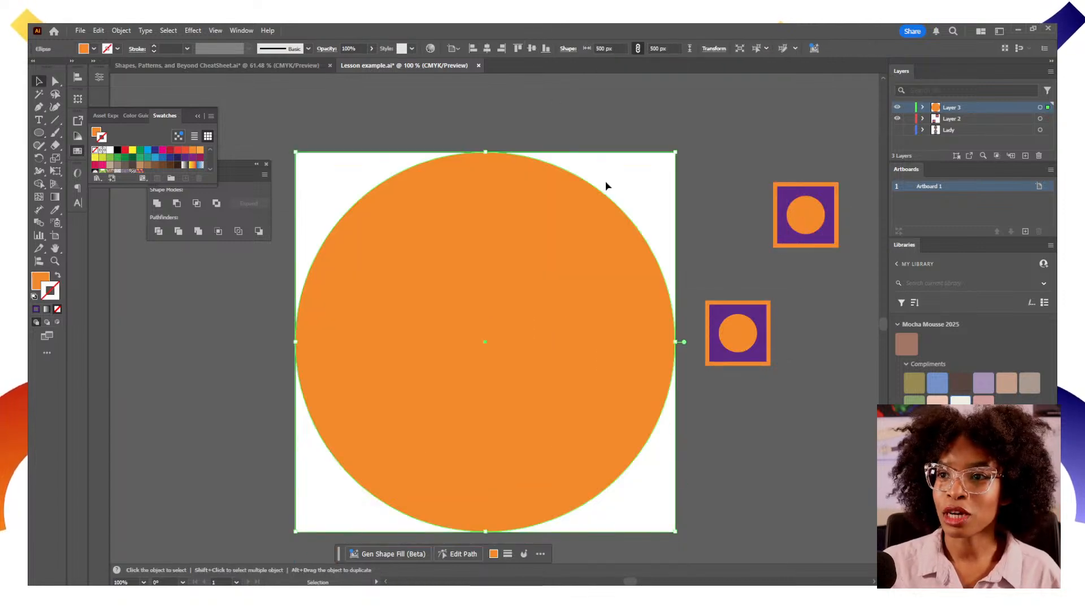
pyautogui.click(532, 48)
# Fill the large circle with the New Pattern 4 swatch and nudge it slightly, then leave isolation mode
pyautogui.doubleClick(564, 283)
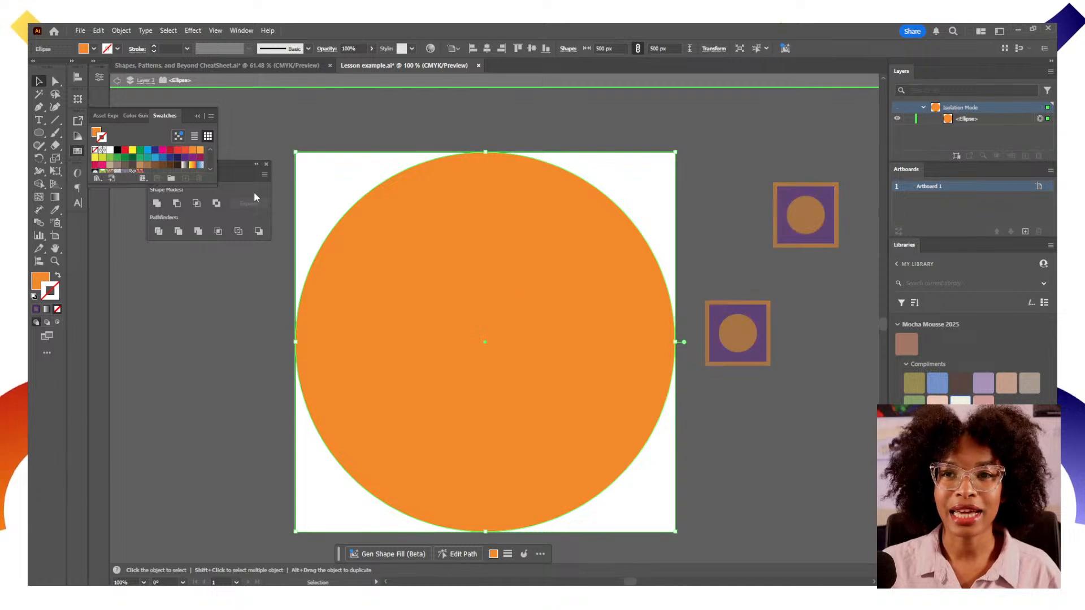
pyautogui.click(143, 83)
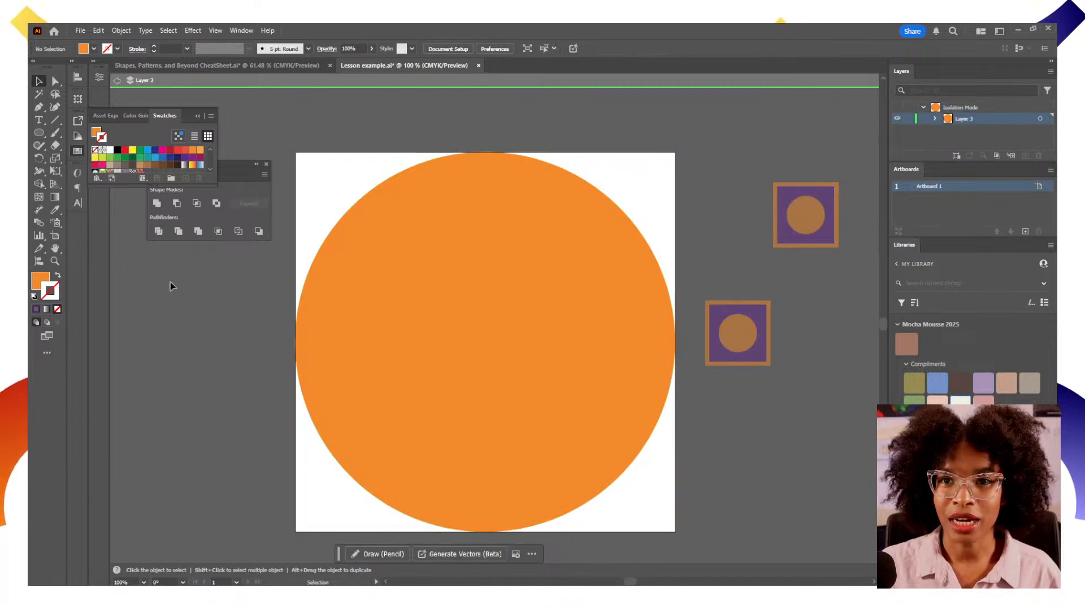
pyautogui.click(43, 283)
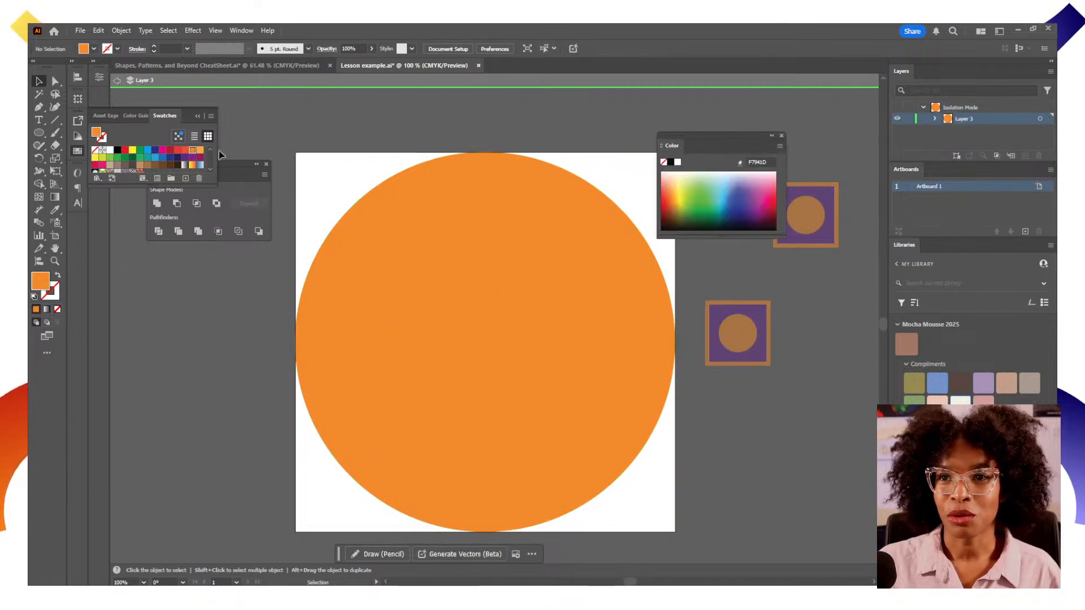
pyautogui.click(118, 82)
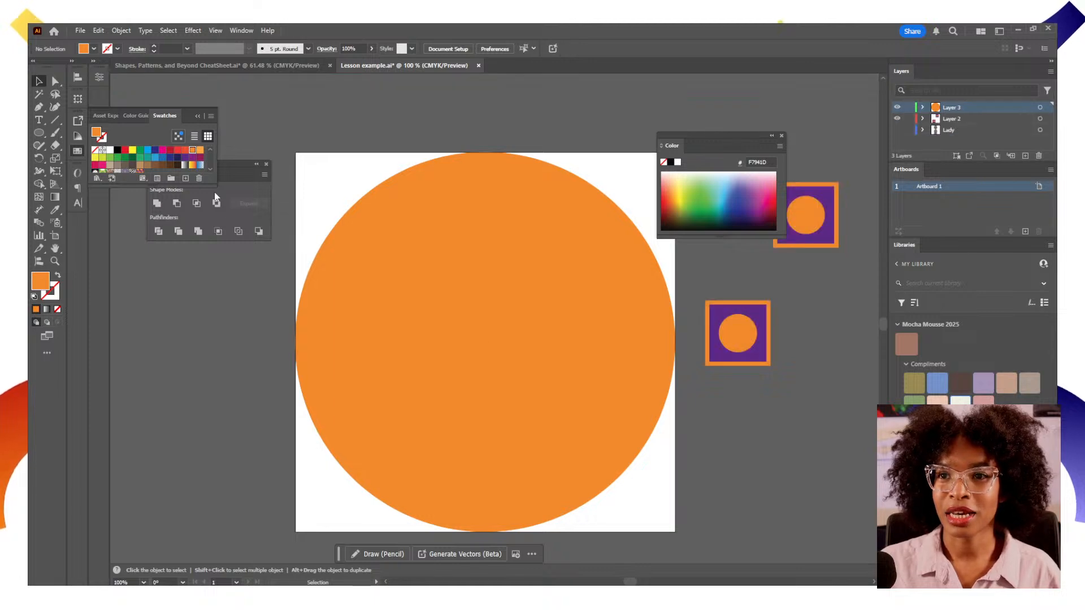
pyautogui.moveTo(157, 186); pyautogui.dragTo(158, 218)
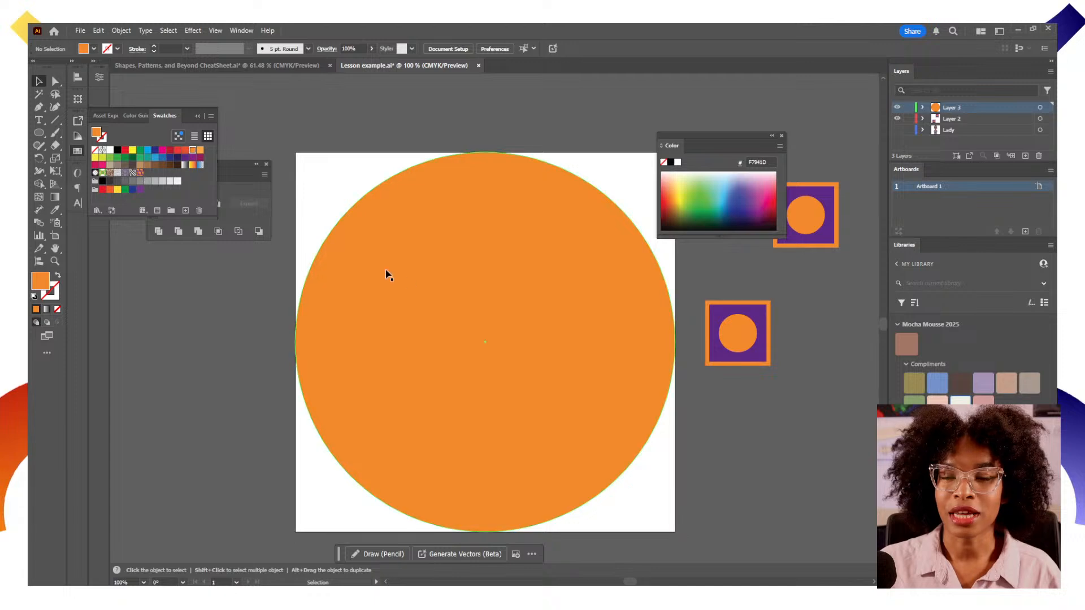
pyautogui.doubleClick(439, 296)
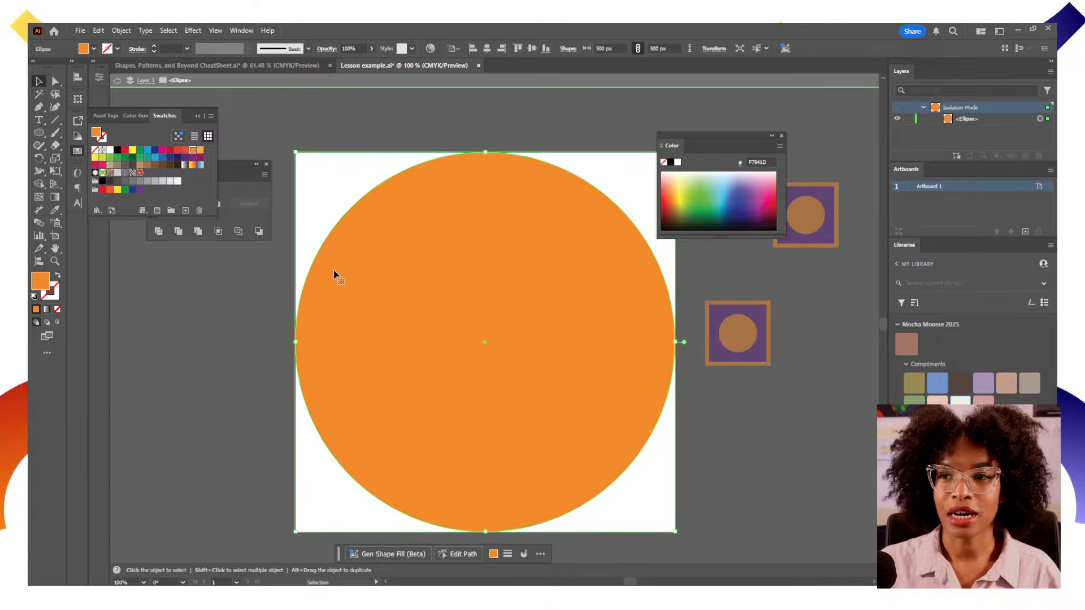
pyautogui.click(145, 81)
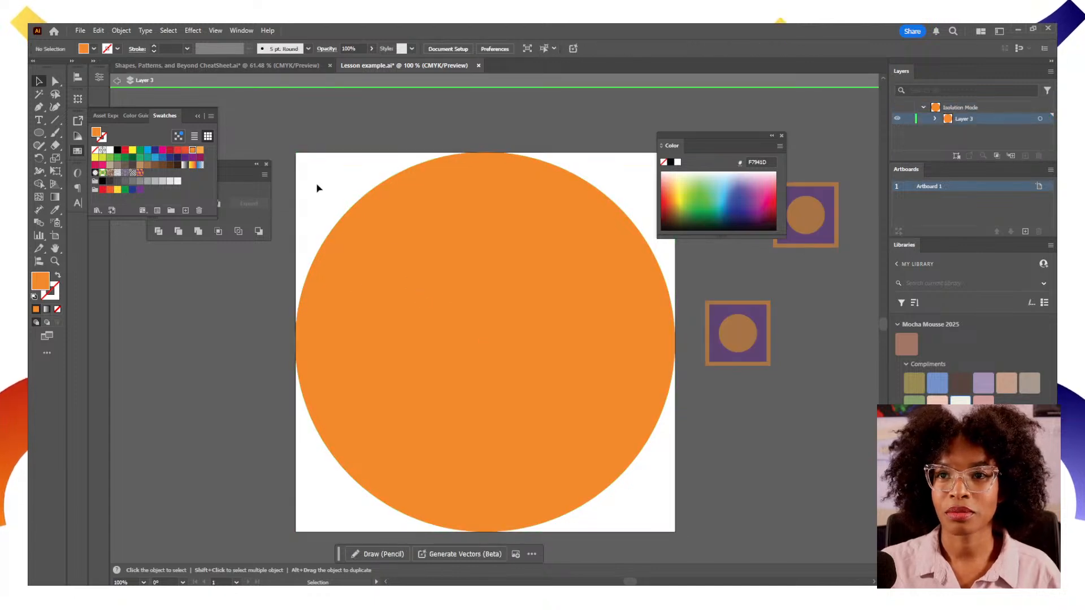
pyautogui.click(141, 173)
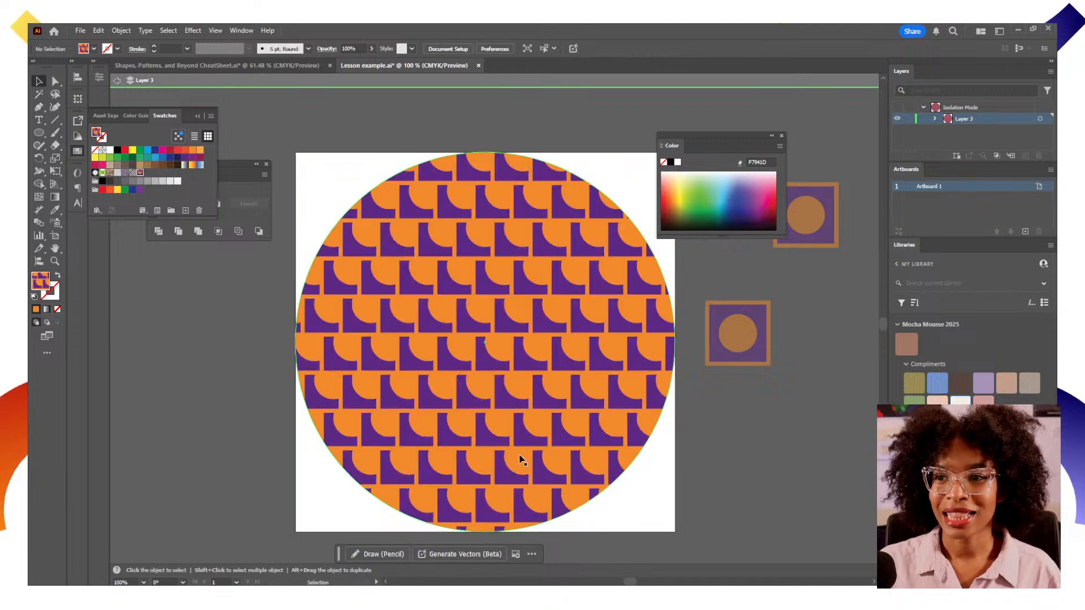
pyautogui.moveTo(516, 455)
pyautogui.mouseDown()
pyautogui.moveTo(469, 390)
pyautogui.moveTo(500, 418)
pyautogui.moveTo(519, 473)
pyautogui.mouseUp()
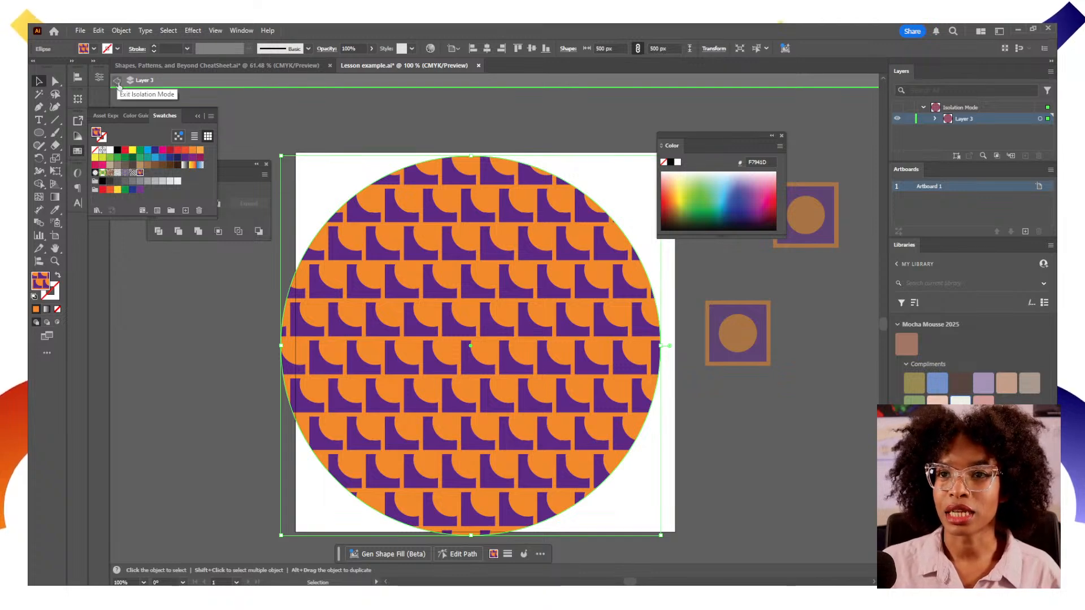
pyautogui.click(117, 81)
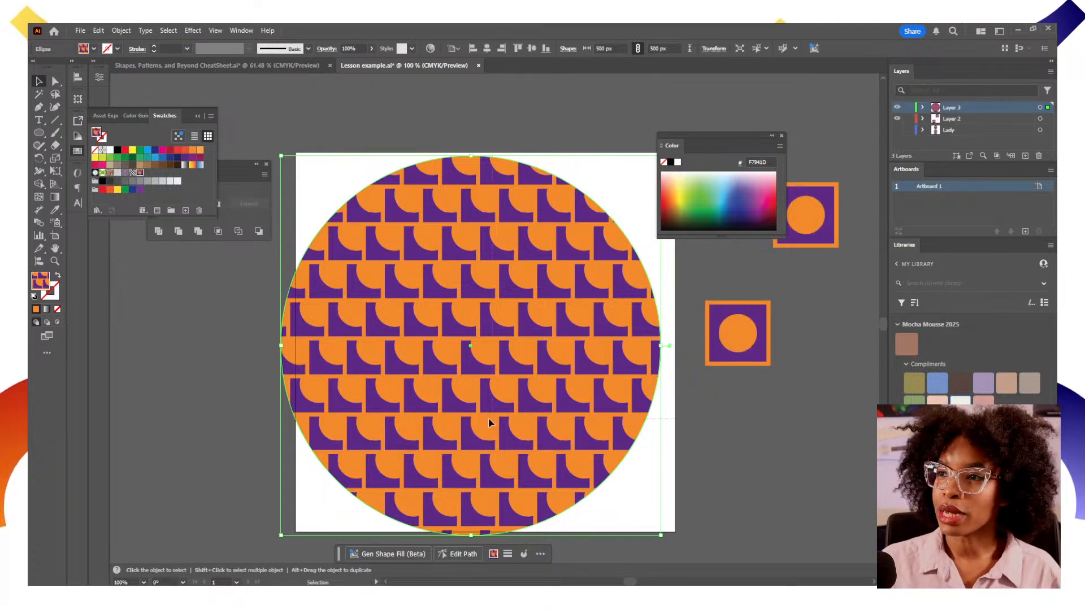
# Reveal the Lady layer and pan the view to bring the character beside the artboard
pyautogui.hotkey('ctrl', 'a')
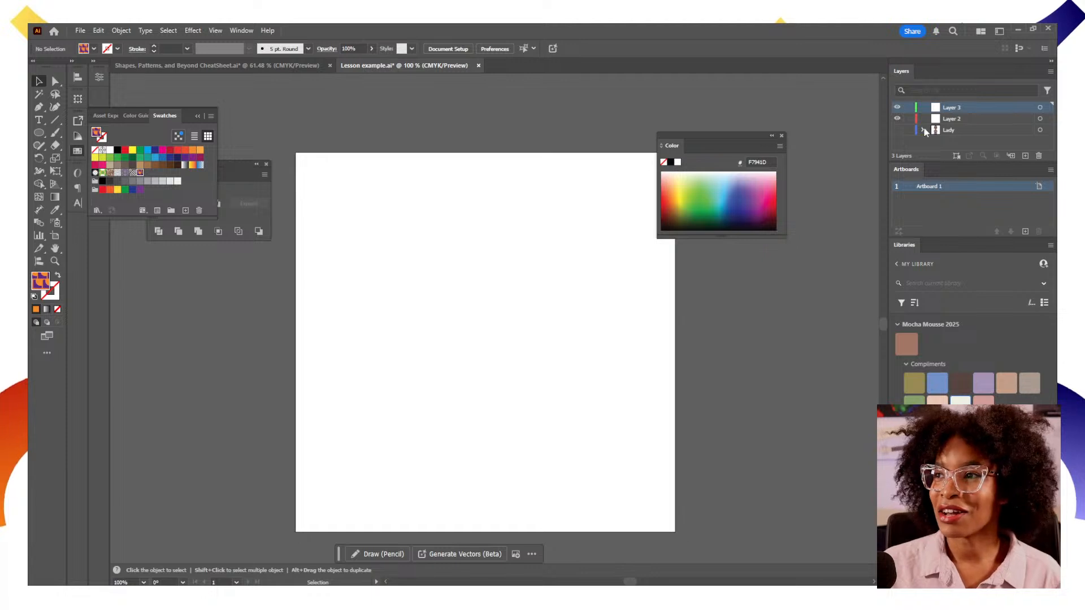
pyautogui.click(898, 130)
pyautogui.moveTo(770, 422)
pyautogui.mouseDown()
pyautogui.moveTo(446, 423)
pyautogui.moveTo(491, 417)
pyautogui.mouseUp()
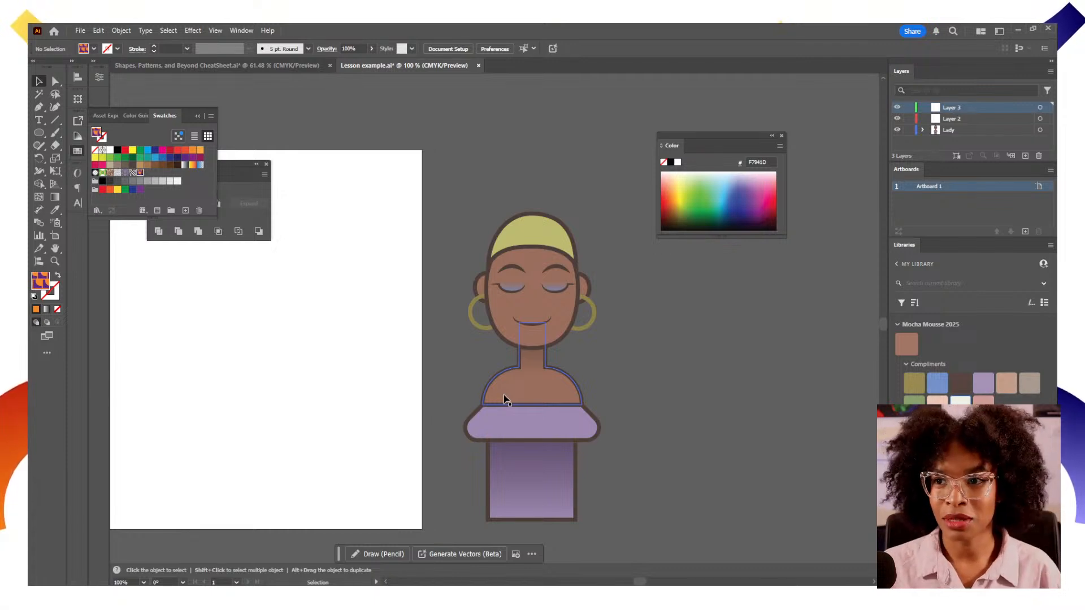
pyautogui.moveTo(390, 346); pyautogui.dragTo(517, 348)
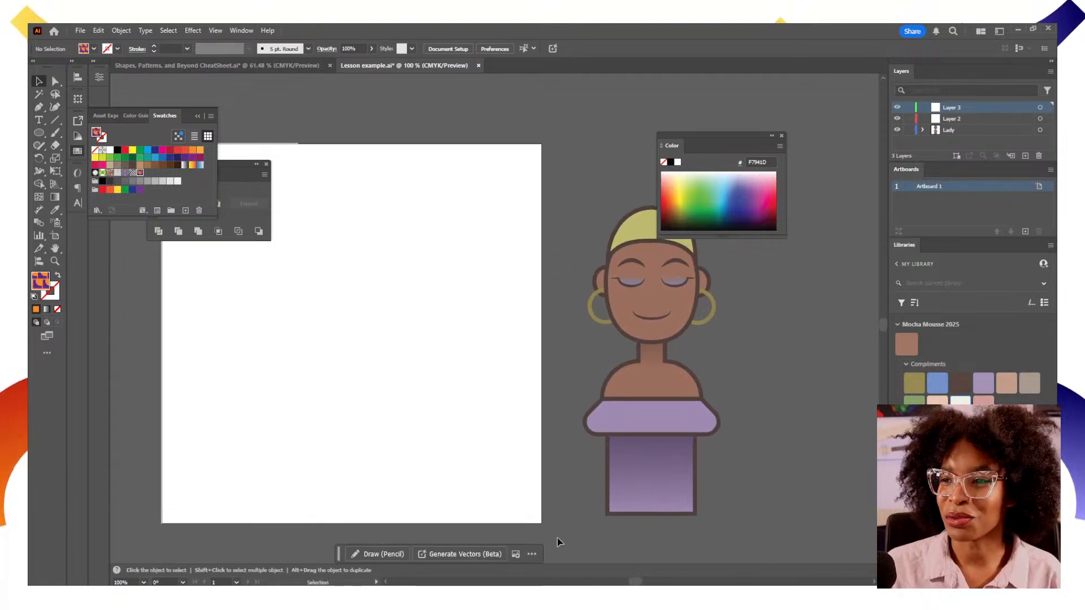
pyautogui.click(637, 343)
pyautogui.click(770, 417)
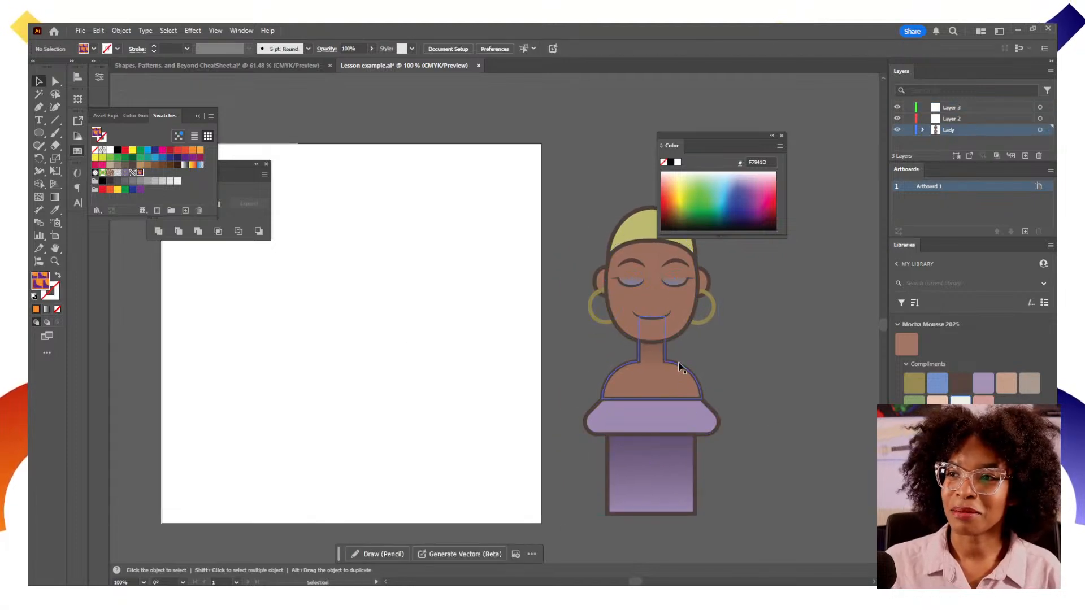
pyautogui.moveTo(661, 385); pyautogui.dragTo(476, 382)
pyautogui.hotkey('ctrl', 'z')
# Centre the character horizontally on the artboard and lock all layers
pyautogui.click(1040, 130)
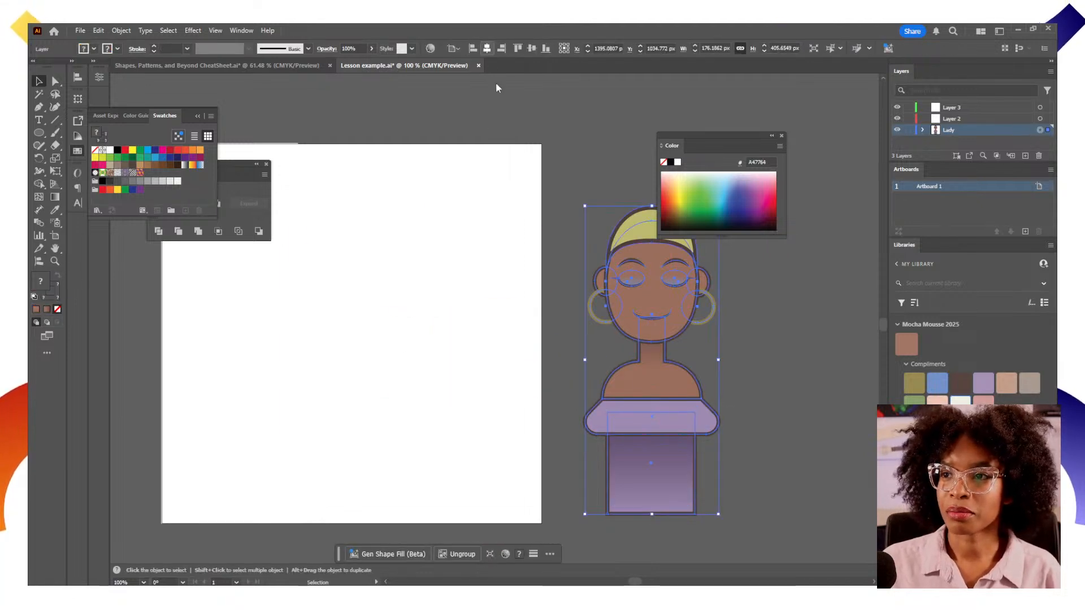
pyautogui.click(487, 49)
pyautogui.moveTo(528, 348); pyautogui.dragTo(610, 342)
pyautogui.click(541, 359)
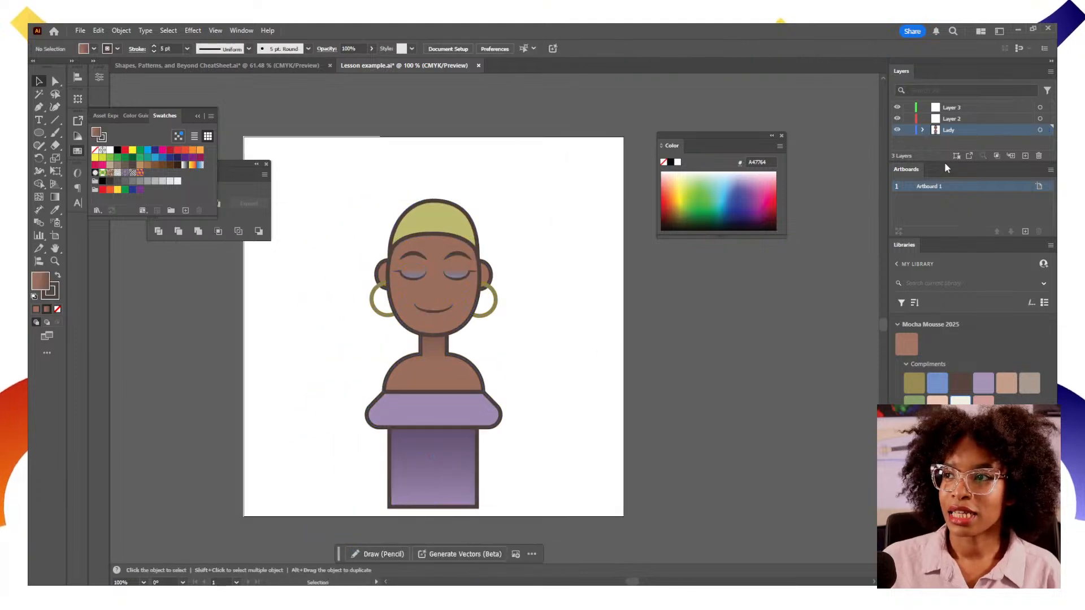
pyautogui.moveTo(909, 108); pyautogui.dragTo(909, 131)
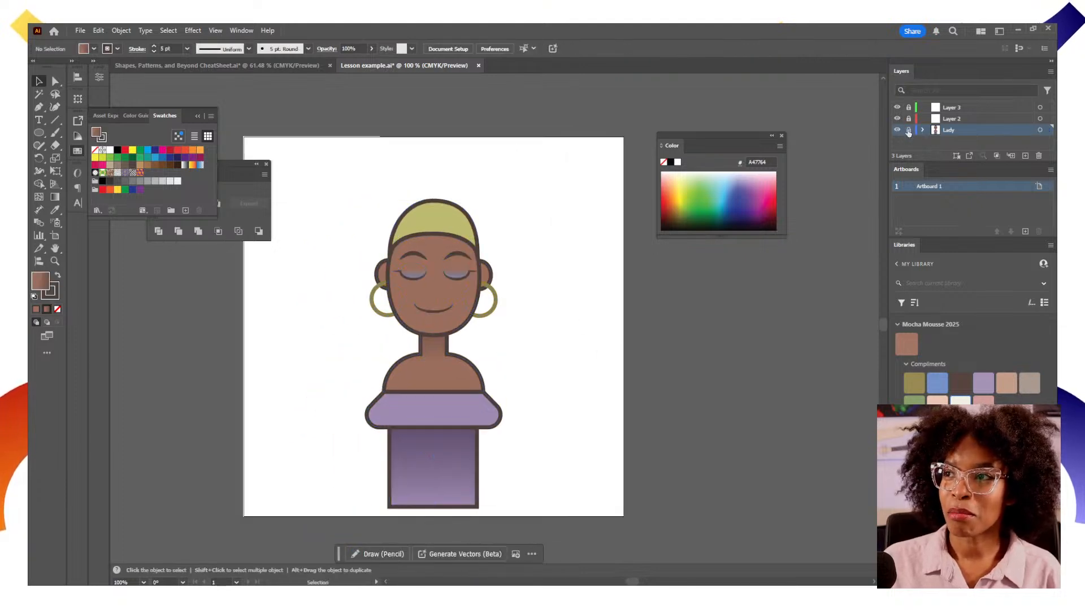
pyautogui.click(1040, 118)
# On Layer 2, draw a black circle about 129 px wide and place it beside the head
pyautogui.click(41, 132)
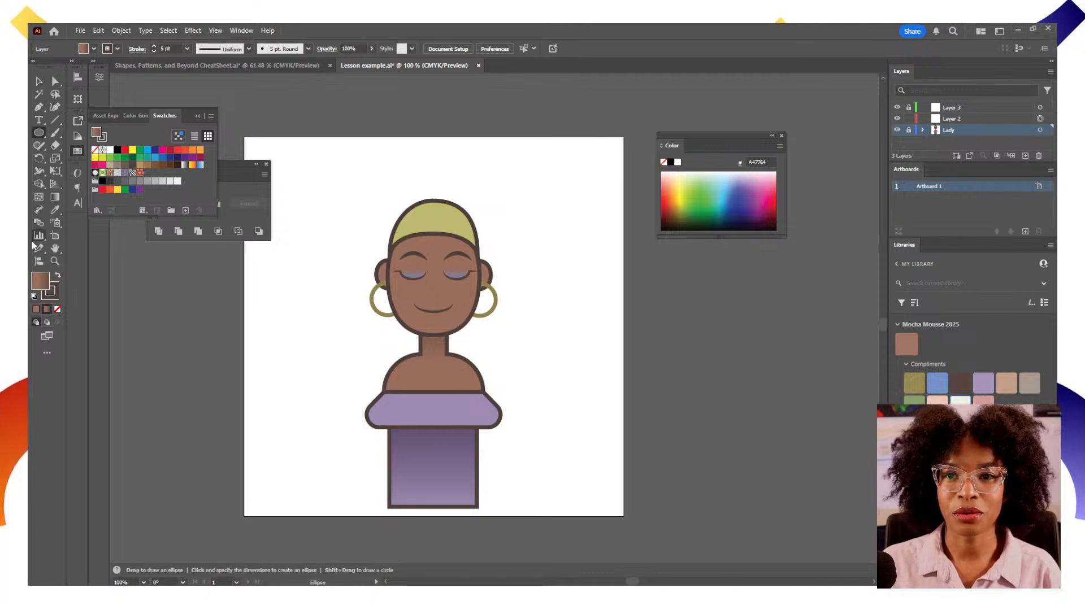
pyautogui.click(117, 150)
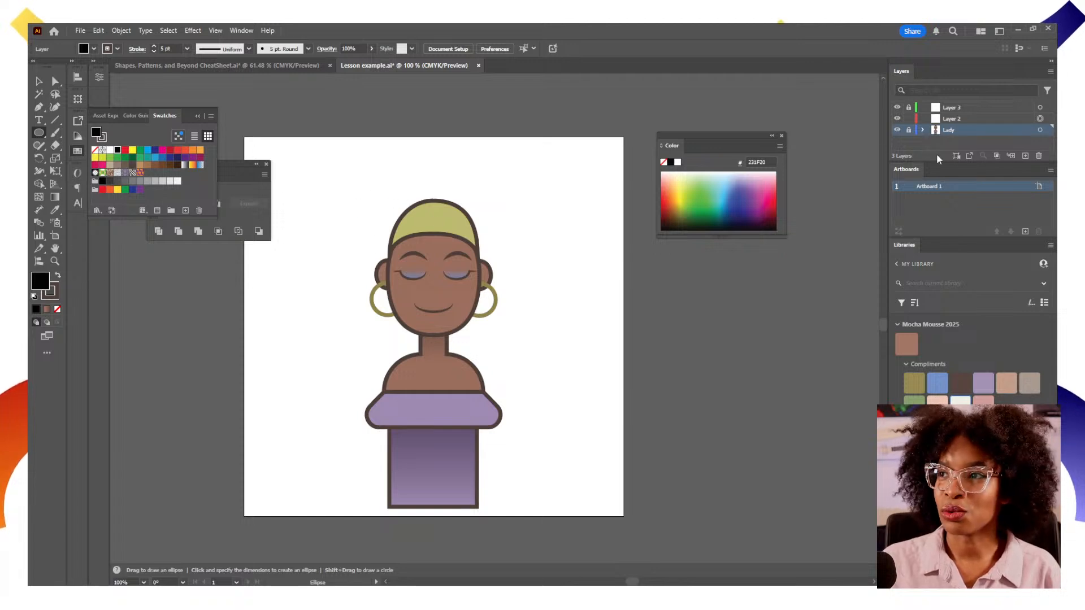
pyautogui.click(998, 121)
pyautogui.moveTo(520, 215); pyautogui.dragTo(604, 315)
pyautogui.press('v')
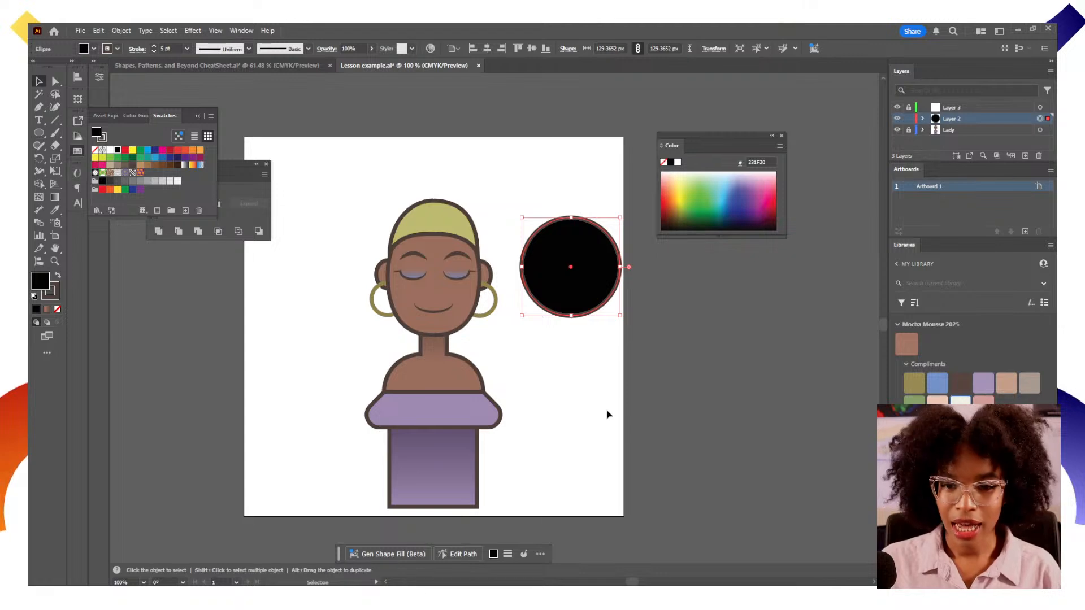
pyautogui.moveTo(557, 286); pyautogui.dragTo(529, 307)
# Apply a Radial repeat to the black circle and widen its radius with 10 instances around the head
pyautogui.click(121, 31)
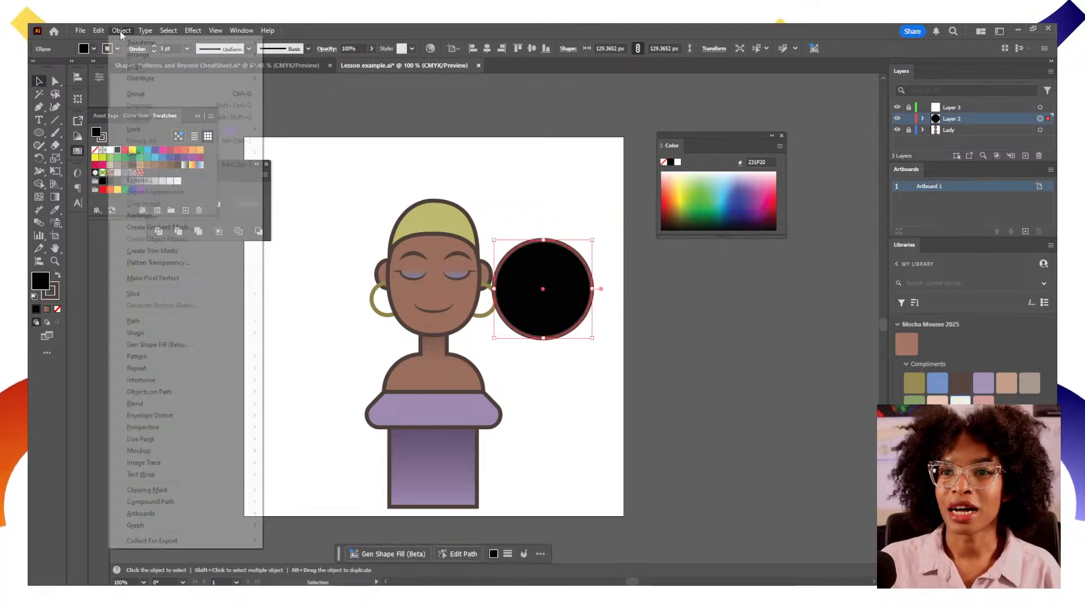
pyautogui.moveTo(251, 368)
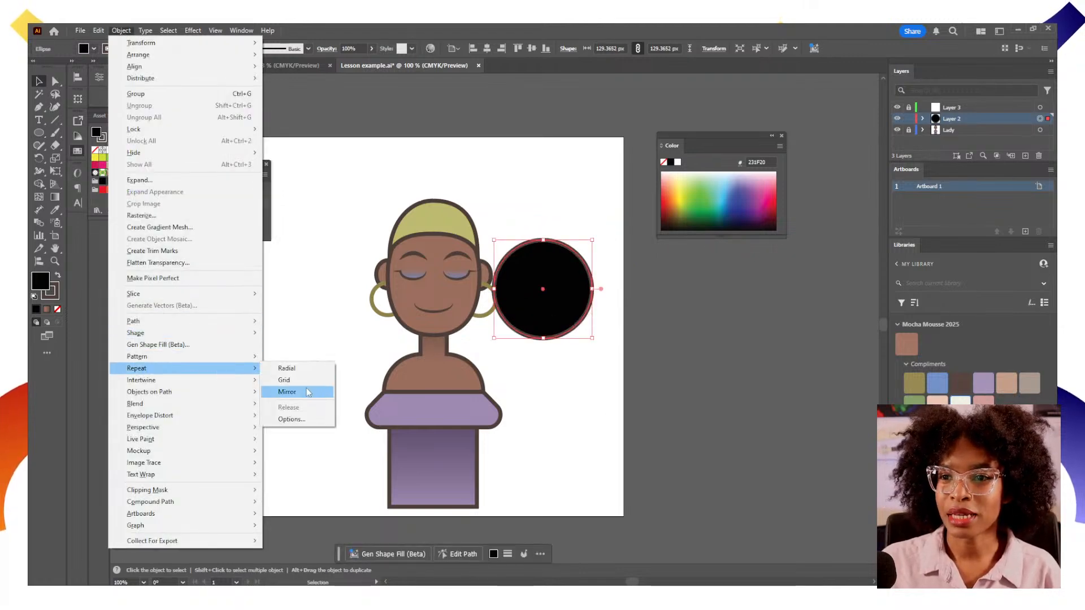
pyautogui.click(310, 370)
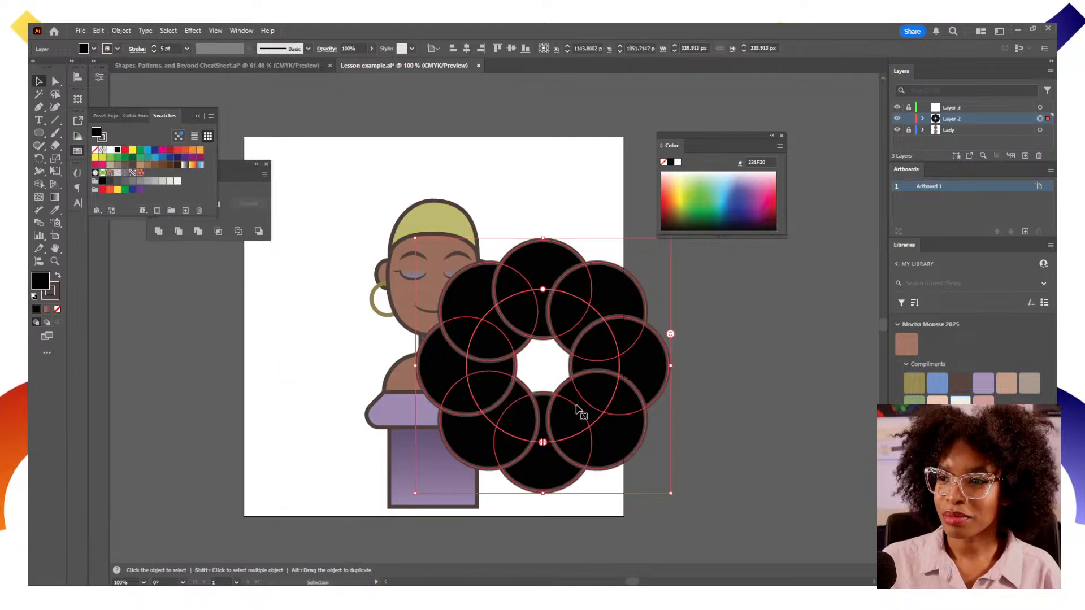
pyautogui.moveTo(543, 290)
pyautogui.mouseDown()
pyautogui.moveTo(541, 317)
pyautogui.moveTo(542, 303)
pyautogui.mouseUp()
pyautogui.moveTo(661, 336)
pyautogui.mouseDown()
pyautogui.moveTo(661, 352)
pyautogui.moveTo(660, 311)
pyautogui.moveTo(661, 327)
pyautogui.mouseUp()
pyautogui.moveTo(610, 402); pyautogui.dragTo(520, 310)
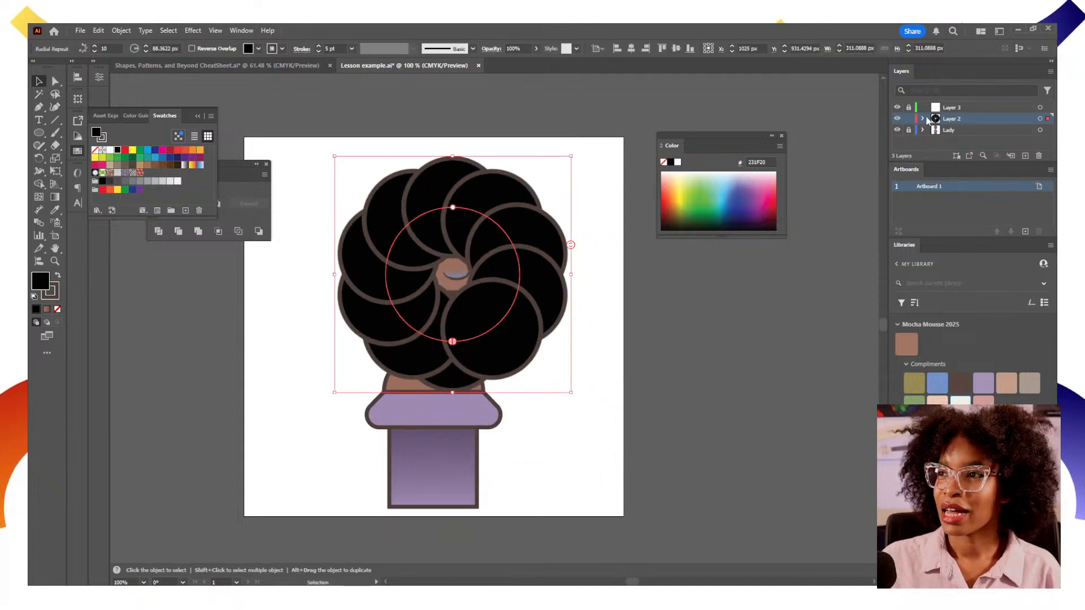
# Move Layer 2 beneath the Lady layer and position the radial hair behind the head
pyautogui.moveTo(945, 131); pyautogui.dragTo(947, 142)
pyautogui.moveTo(527, 307); pyautogui.dragTo(507, 304)
# Remove the stroke from the radial hair circles
pyautogui.click(52, 294)
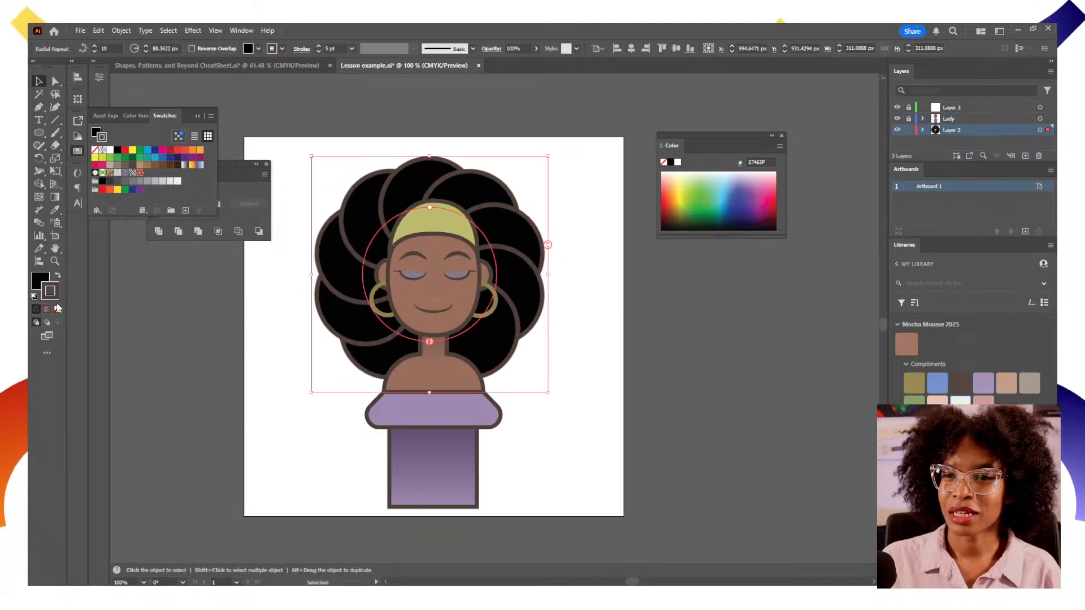
pyautogui.click(57, 309)
pyautogui.click(610, 399)
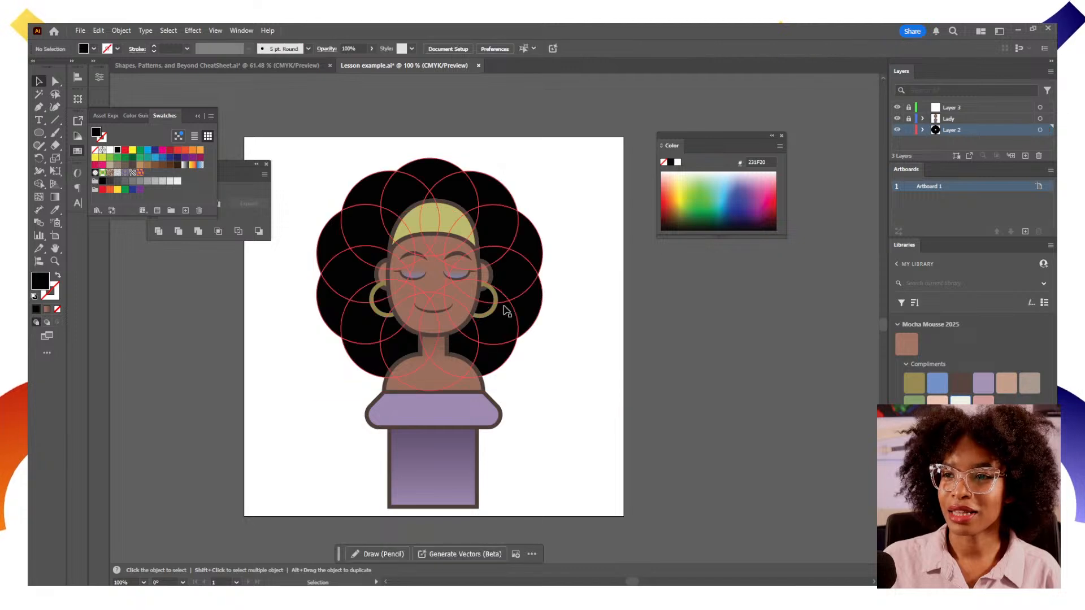
# Centre the radial hair horizontally on the artboard
pyautogui.click(521, 273)
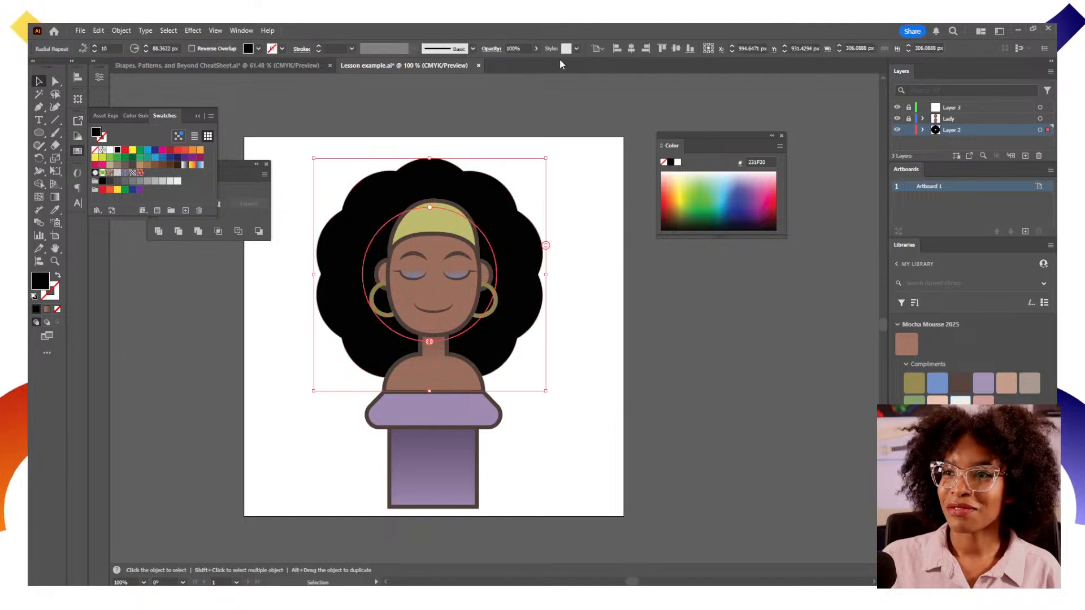
pyautogui.click(640, 50)
pyautogui.click(639, 338)
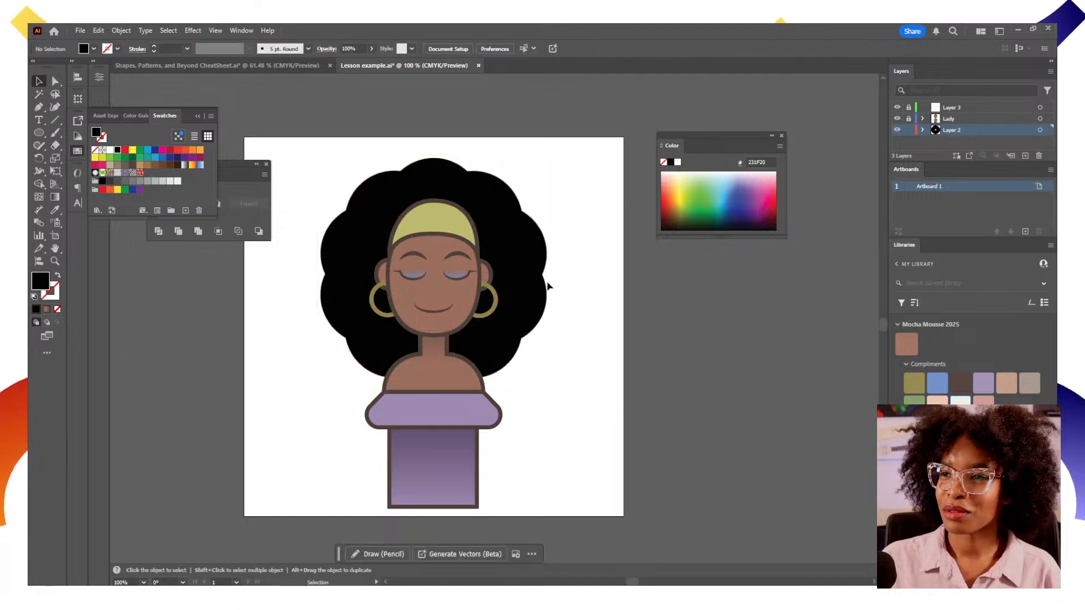
pyautogui.click(537, 295)
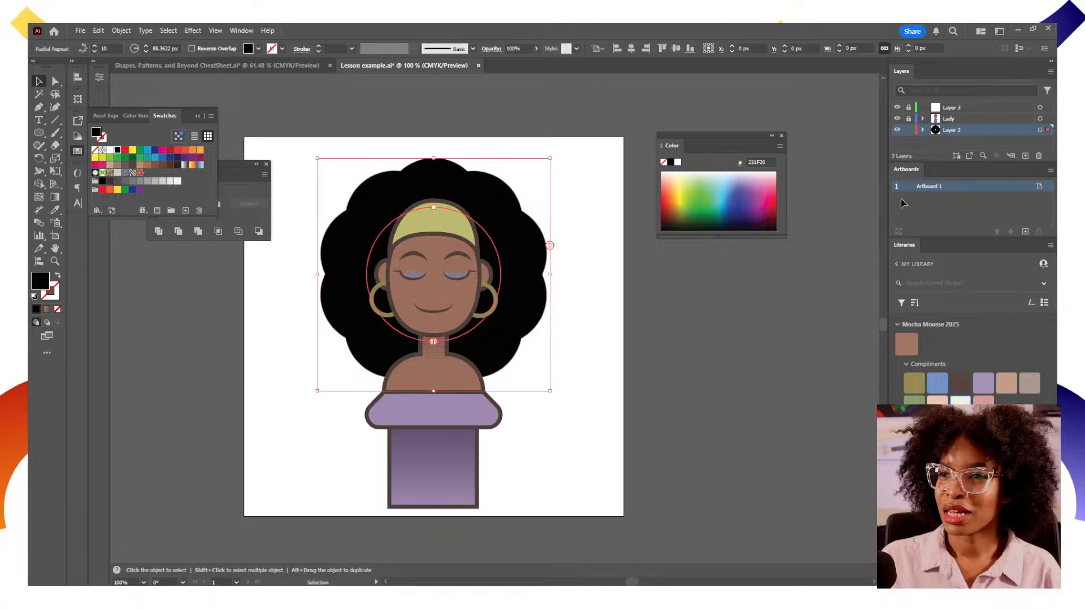
# Hide the Lady layer and draw a circle about 142 px wide over the hole in the radial hair's centre
pyautogui.click(897, 119)
pyautogui.click(39, 133)
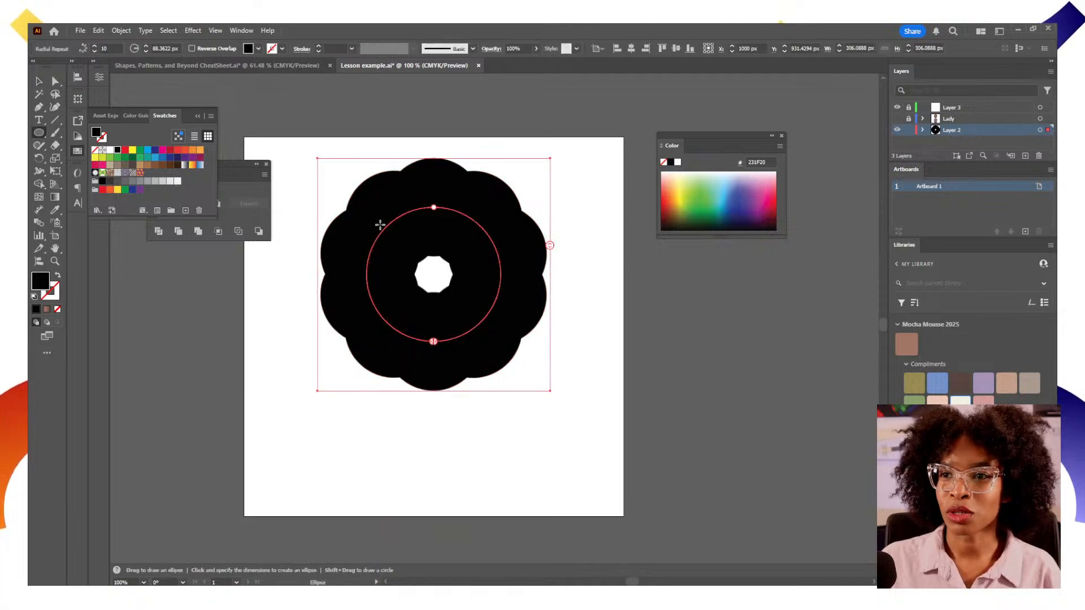
pyautogui.moveTo(381, 224)
pyautogui.mouseDown()
pyautogui.moveTo(487, 317)
pyautogui.moveTo(488, 332)
pyautogui.mouseUp()
pyautogui.press('v')
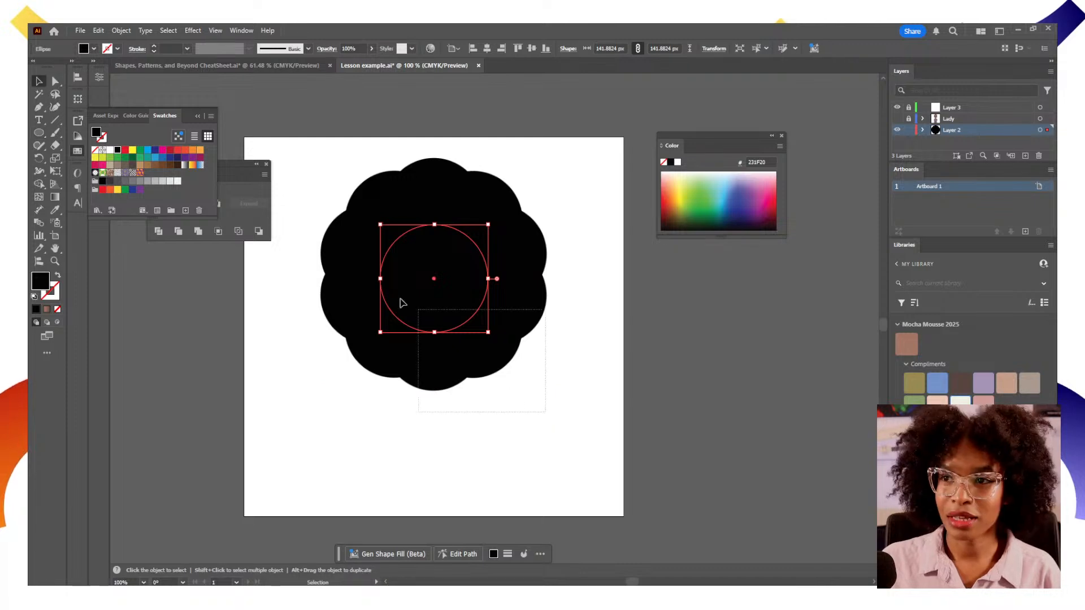
# Expand the radial hair repeat and unite its circles into a single shape with Pathfinder
pyautogui.moveTo(400, 303); pyautogui.dragTo(305, 158)
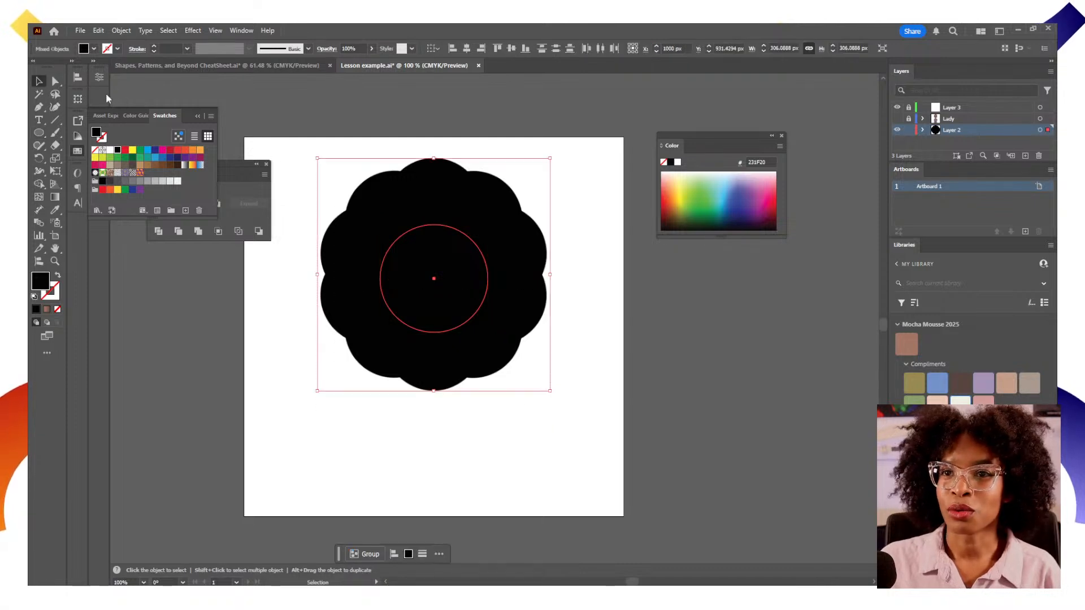
pyautogui.click(121, 32)
pyautogui.moveTo(239, 32)
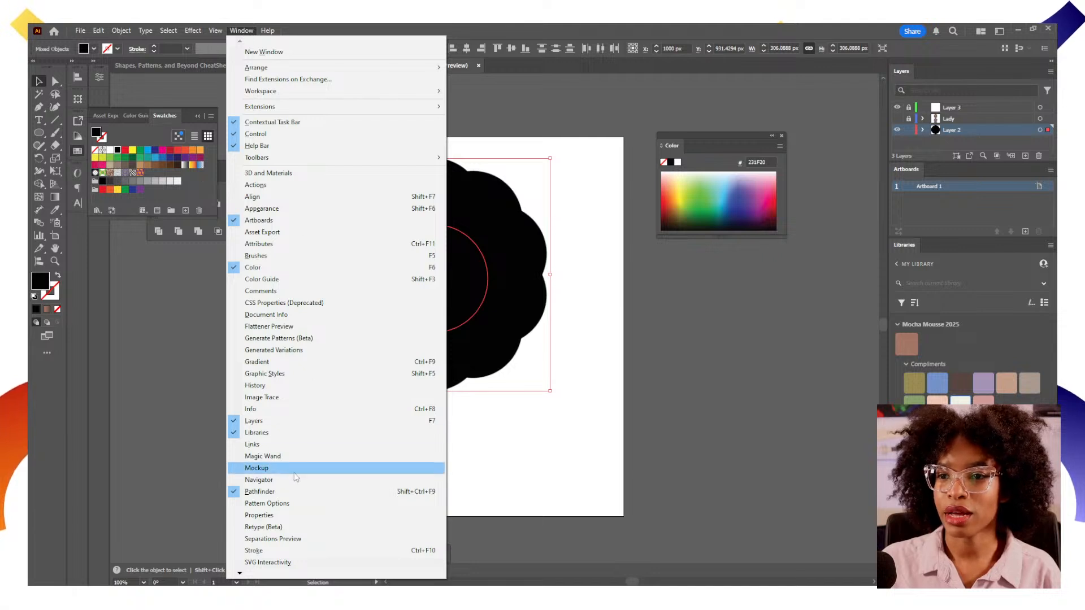
pyautogui.click(289, 491)
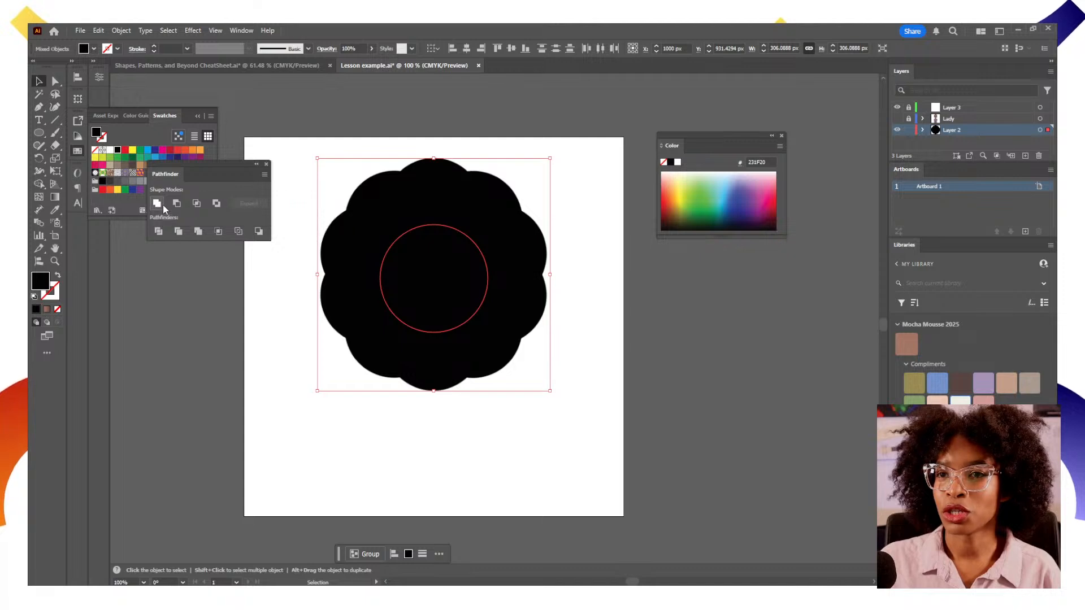
pyautogui.click(469, 348)
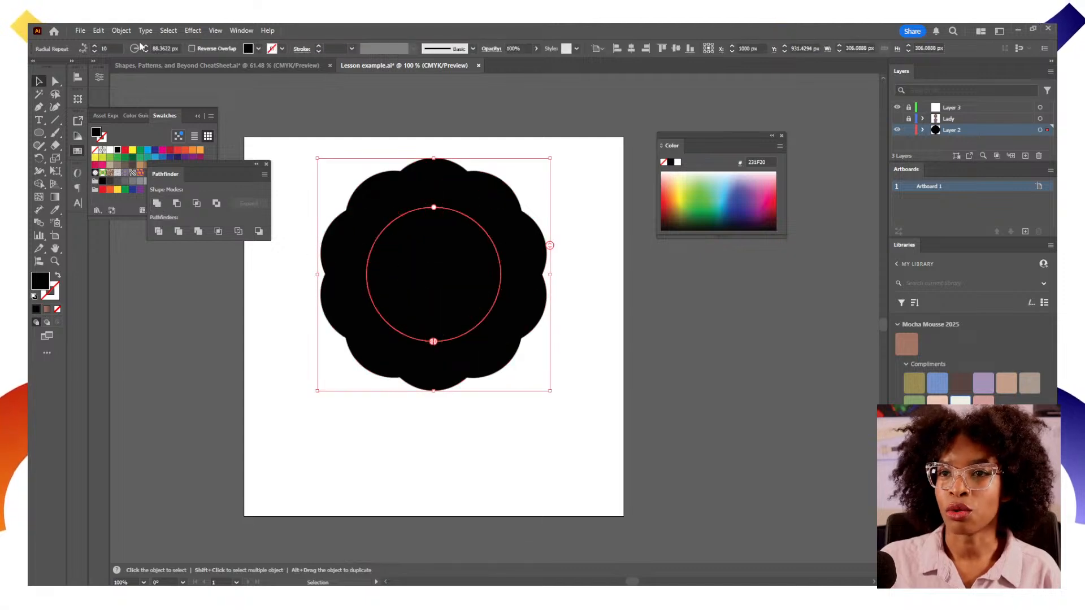
pyautogui.click(122, 31)
pyautogui.click(176, 180)
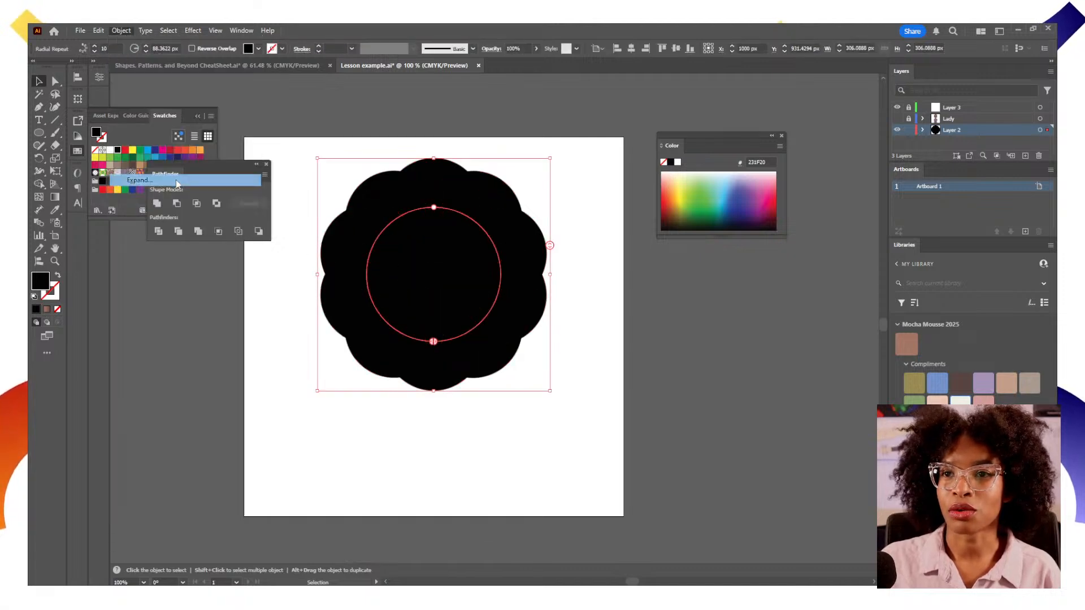
pyautogui.click(531, 371)
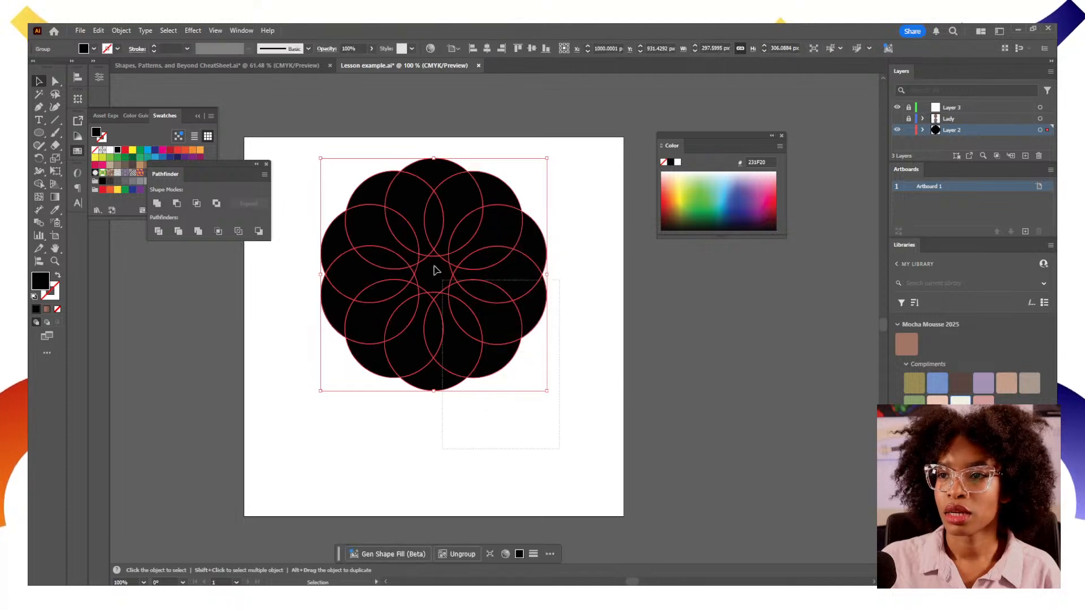
pyautogui.click(157, 203)
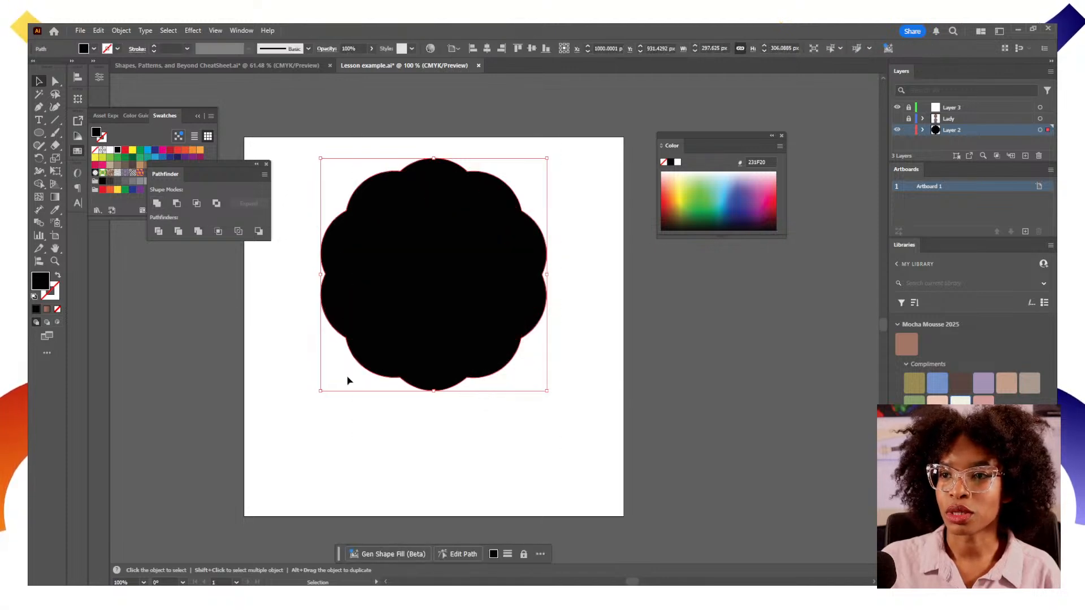
# Centre the united hair shape horizontally on the artboard and show the Lady layer again
pyautogui.click(351, 380)
pyautogui.moveTo(443, 348)
pyautogui.mouseDown()
pyautogui.moveTo(494, 325)
pyautogui.moveTo(449, 345)
pyautogui.mouseUp()
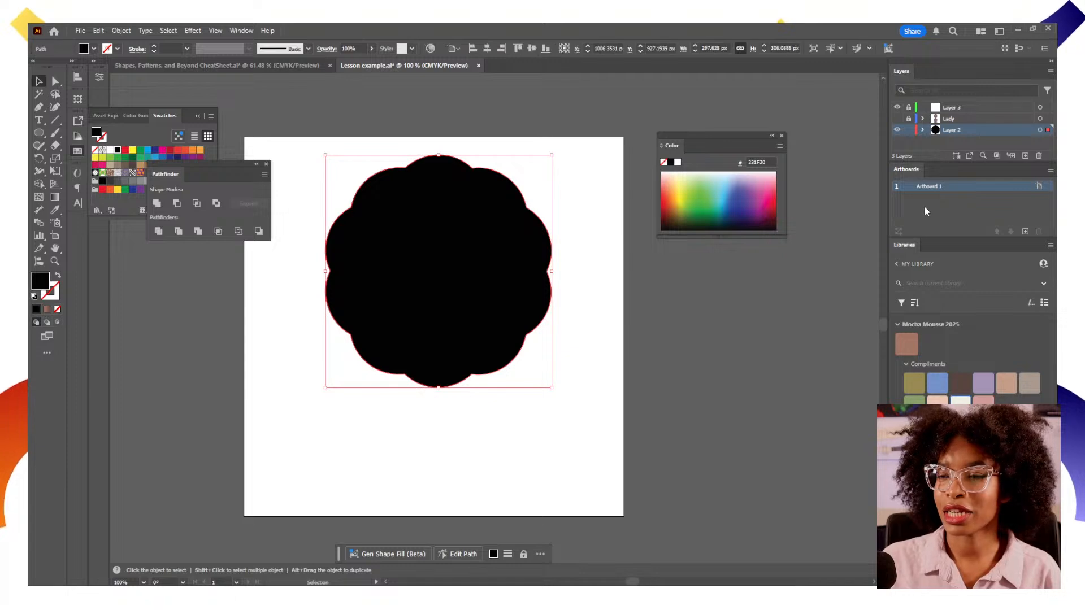
pyautogui.click(487, 49)
pyautogui.click(896, 119)
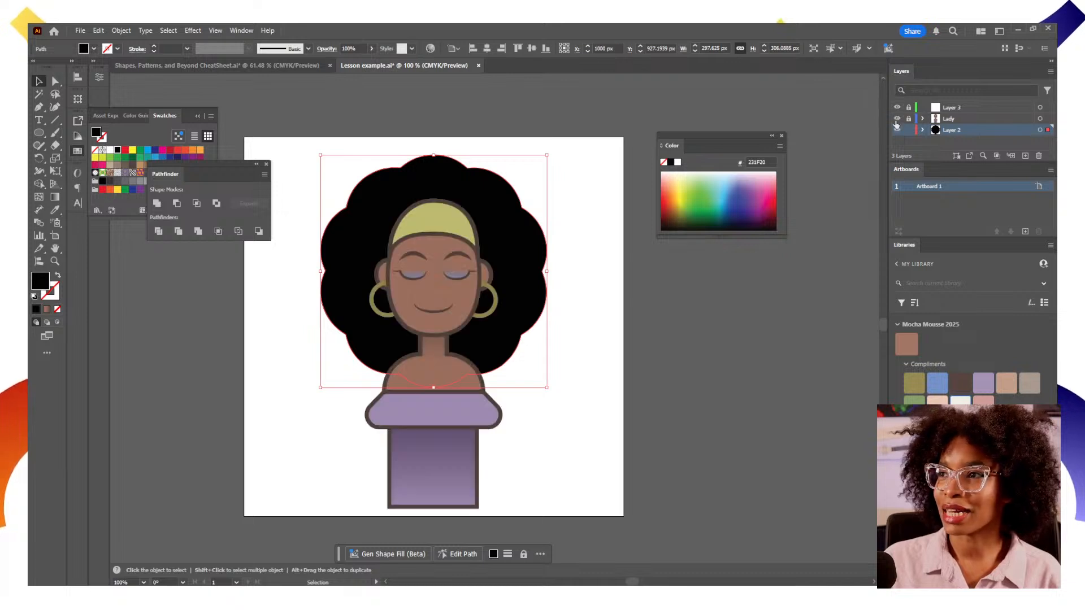
# Move the whole character with its hair off the artboard to the right
pyautogui.click(660, 392)
pyautogui.moveTo(334, 388); pyautogui.dragTo(439, 388)
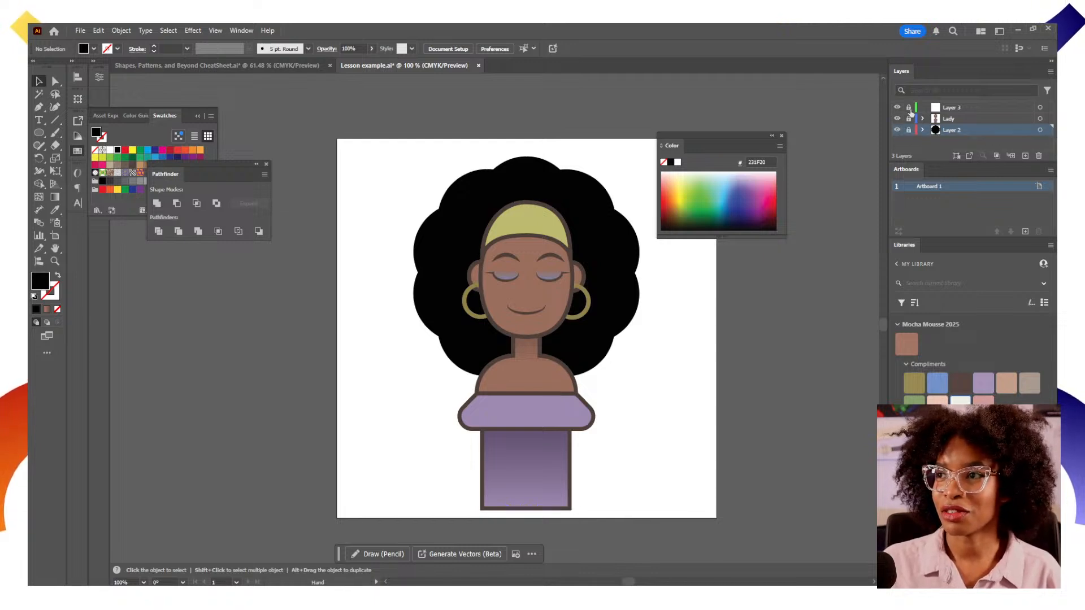
pyautogui.click(909, 107)
pyautogui.click(908, 118)
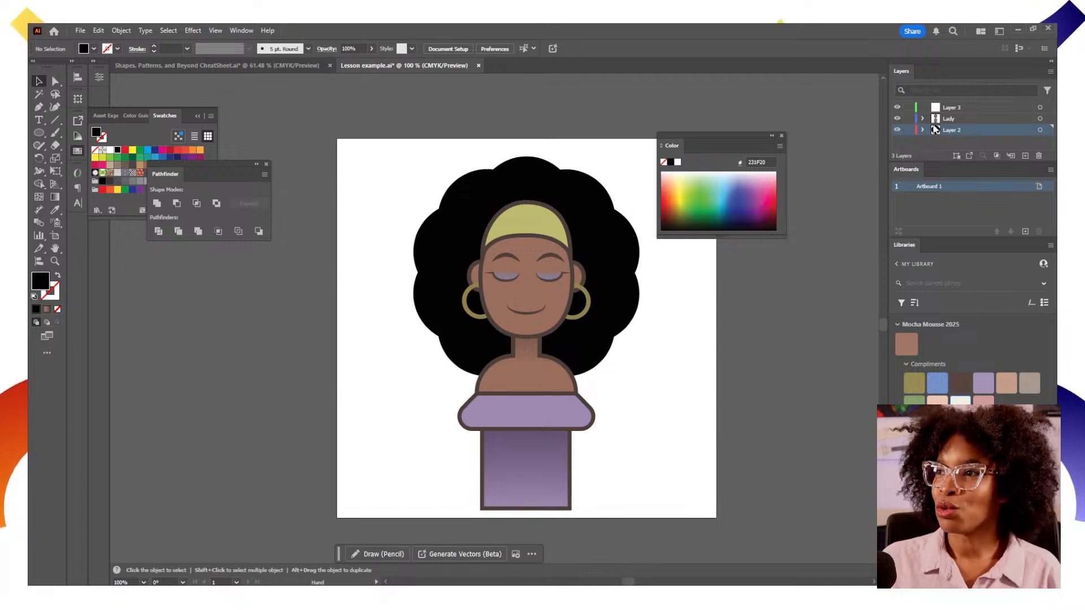
pyautogui.click(1039, 120)
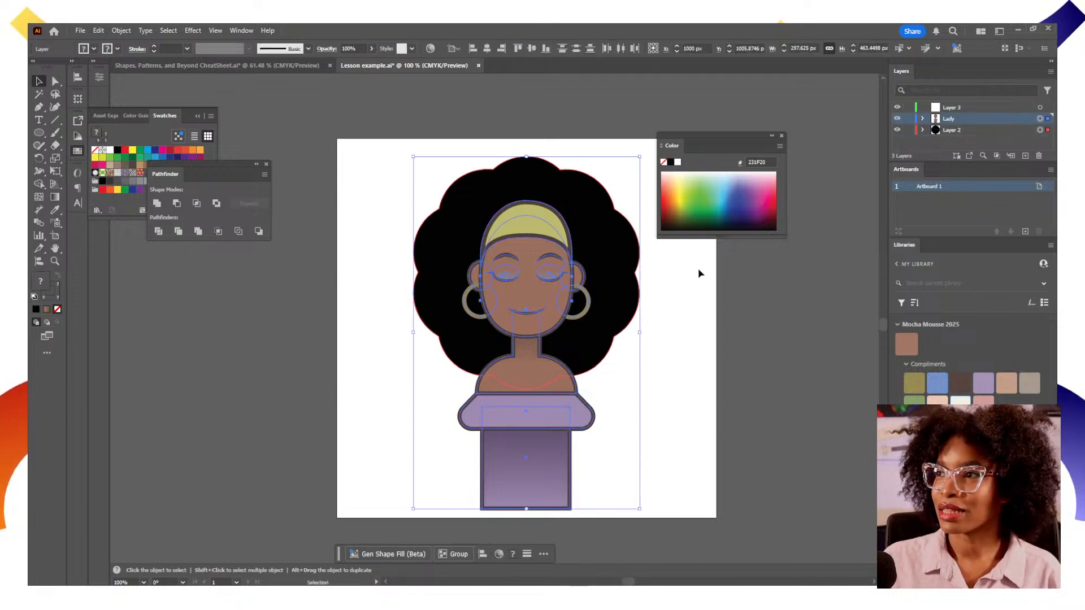
pyautogui.moveTo(576, 288); pyautogui.dragTo(872, 278)
pyautogui.hscroll(3, 637, 346)
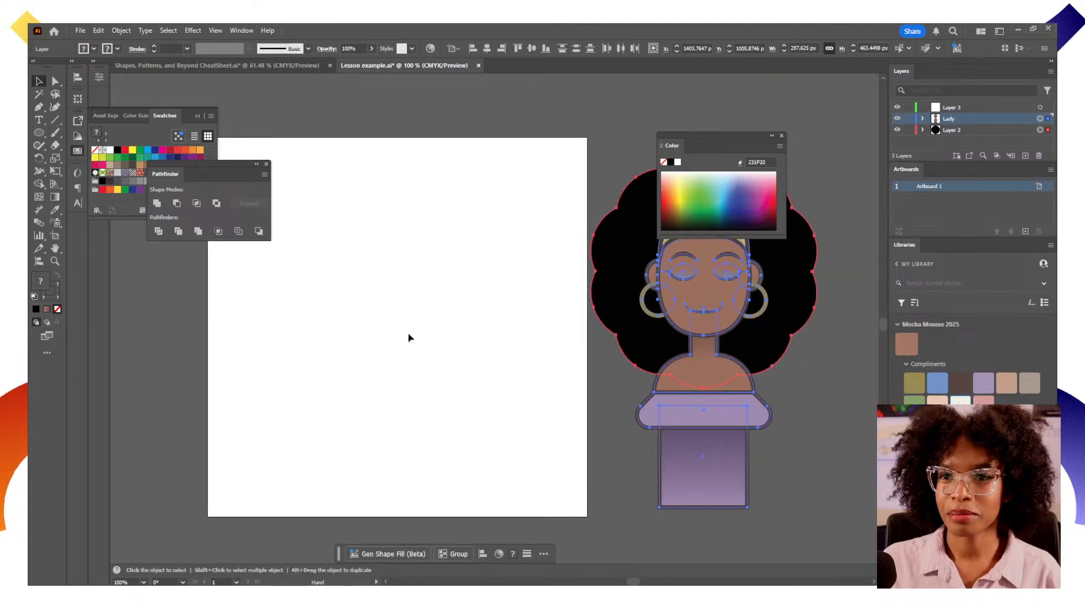
# Lock the Lady and Layer 2 layers and make Layer 3 the active layer
pyautogui.click(40, 134)
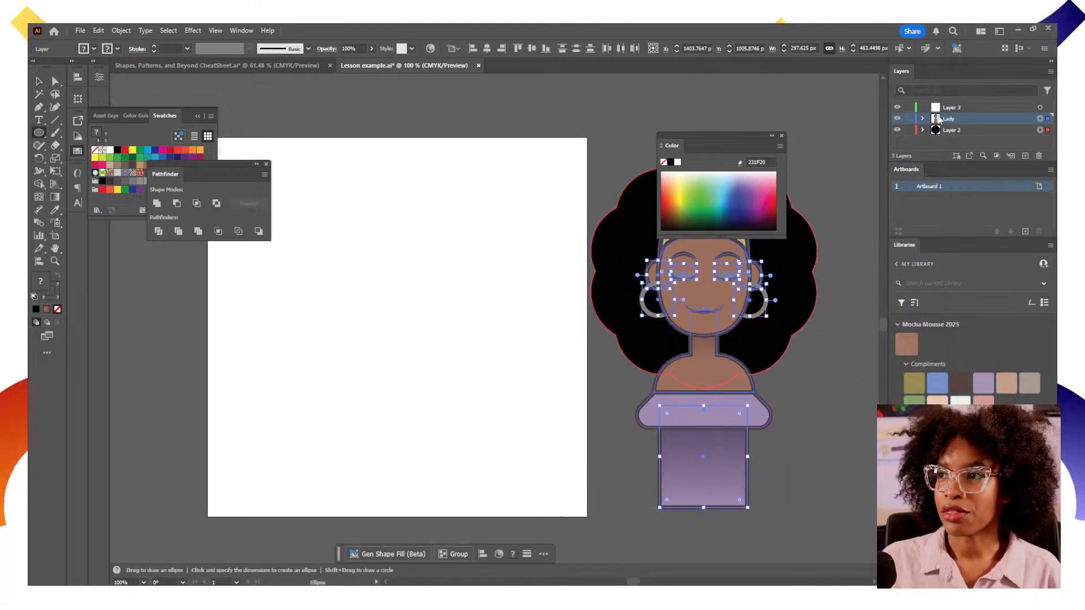
pyautogui.click(909, 130)
pyautogui.click(909, 118)
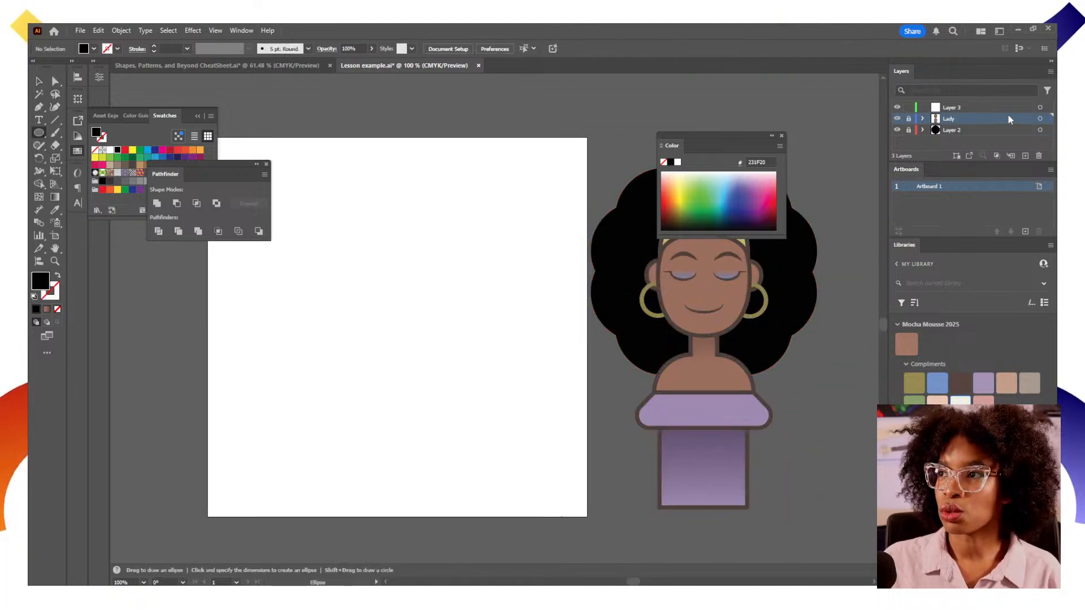
pyautogui.click(1009, 108)
# Draw a circle about 123 px wide with a yellow fill and a 5 pt green stroke
pyautogui.moveTo(363, 287); pyautogui.dragTo(457, 379)
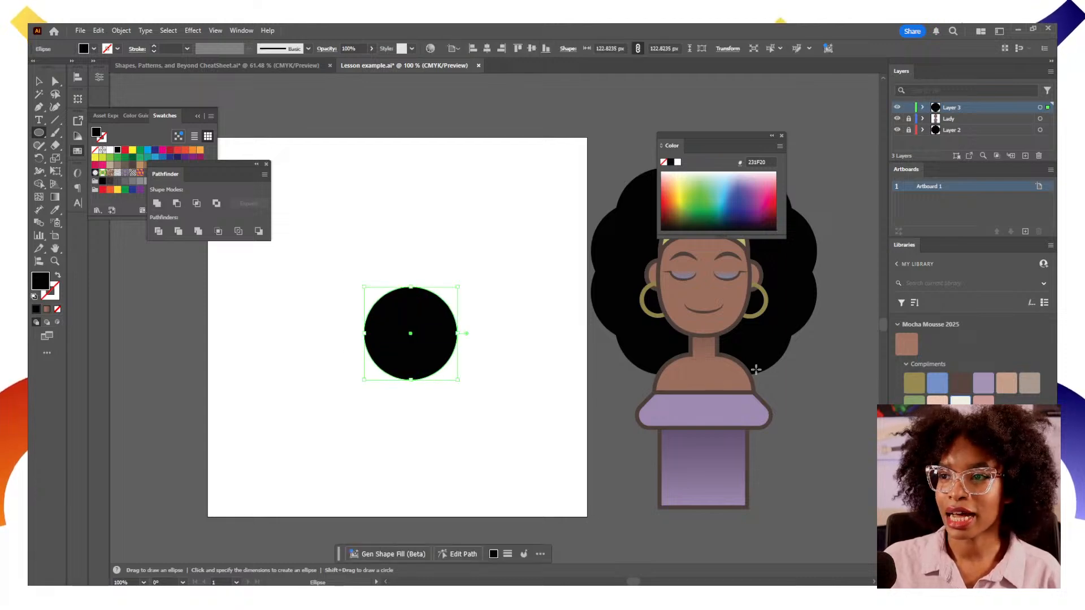
pyautogui.click(118, 190)
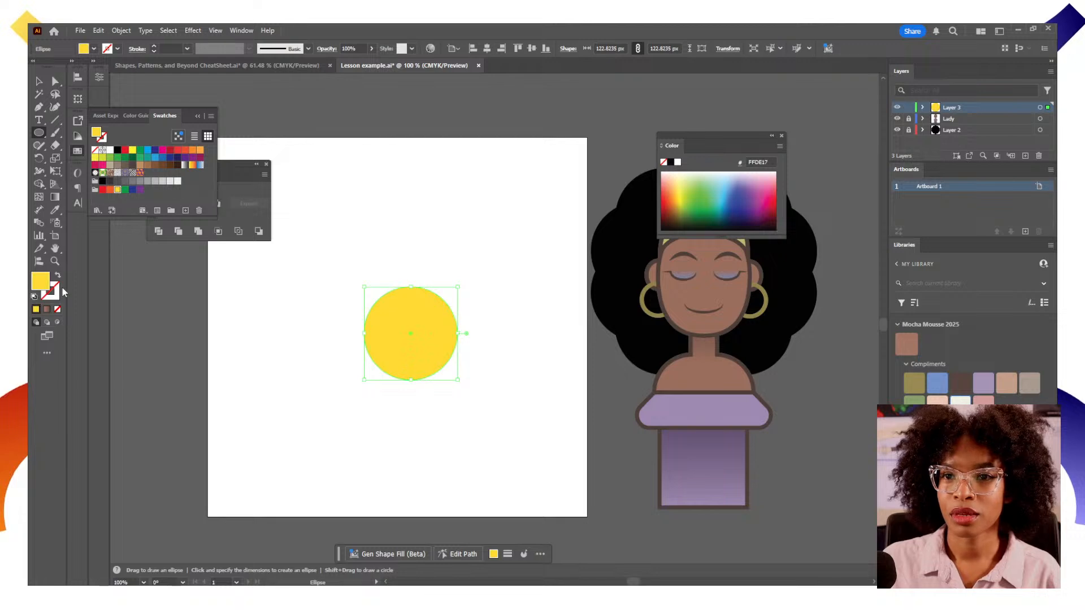
pyautogui.click(56, 292)
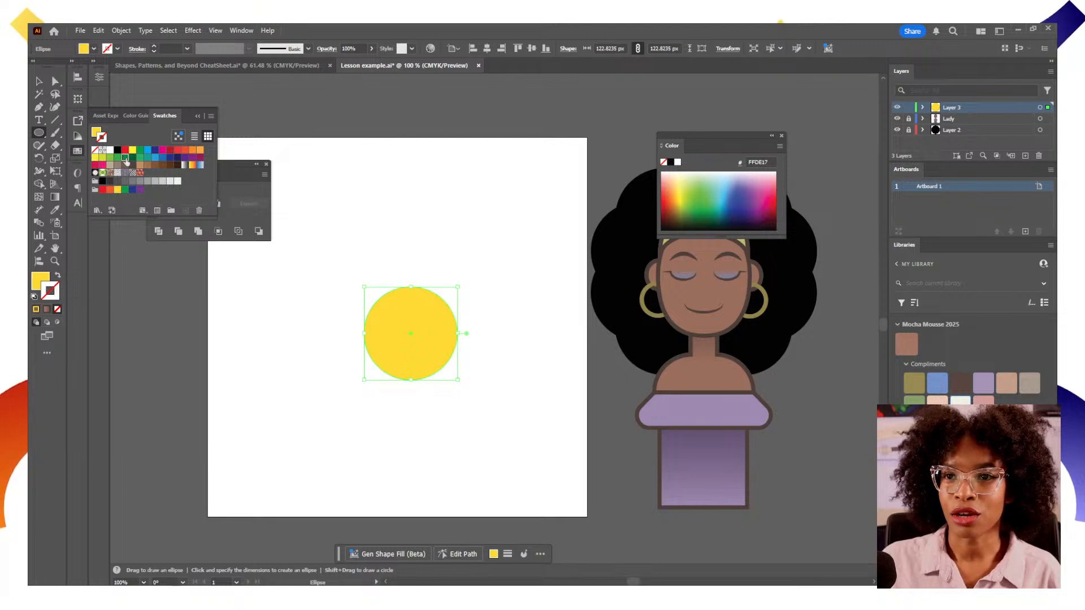
pyautogui.click(124, 159)
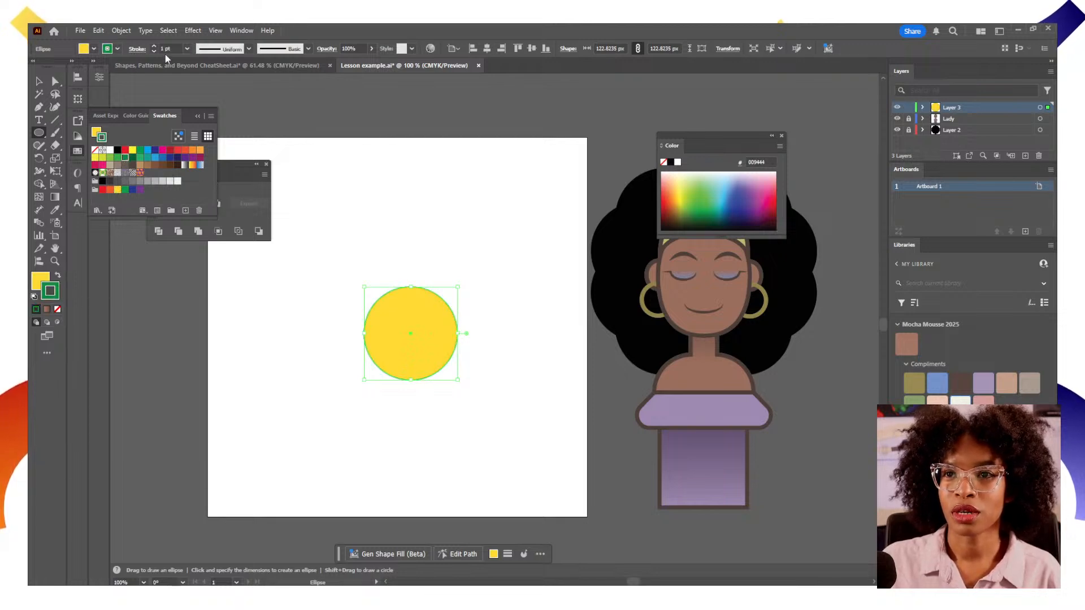
pyautogui.moveTo(171, 49); pyautogui.dragTo(130, 47)
pyautogui.write('5')
pyautogui.press('Return')
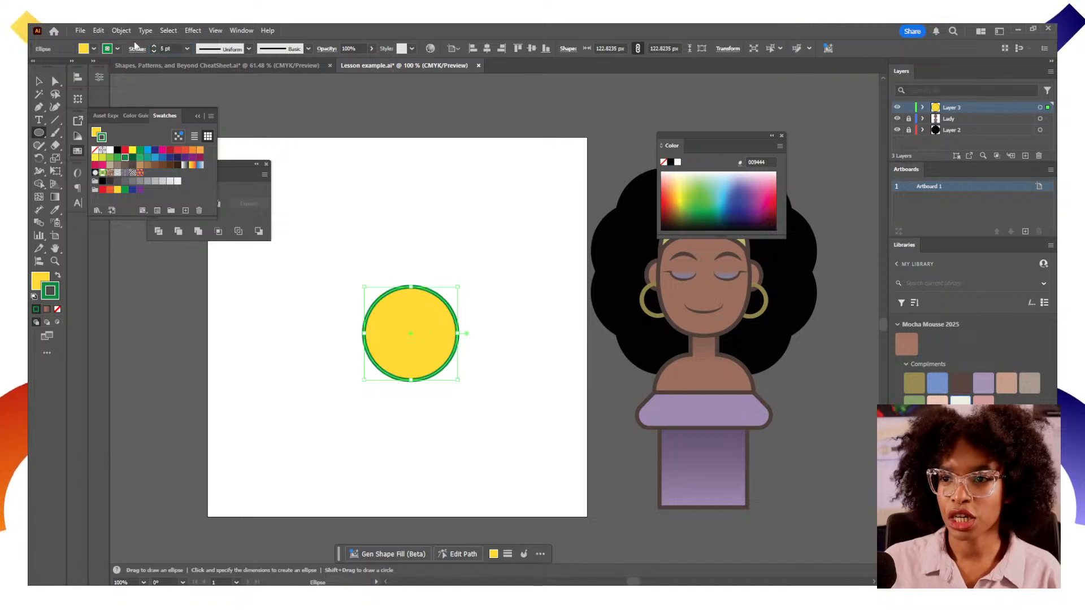
# Centre the circle horizontally and vertically on the artboard
pyautogui.click(38, 80)
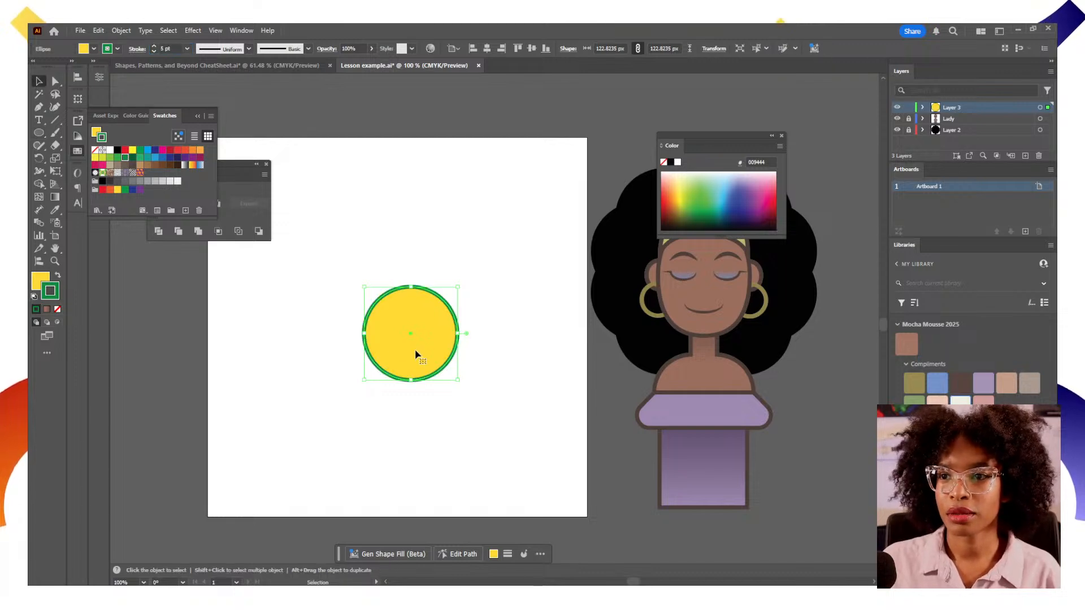
pyautogui.click(486, 50)
pyautogui.click(531, 48)
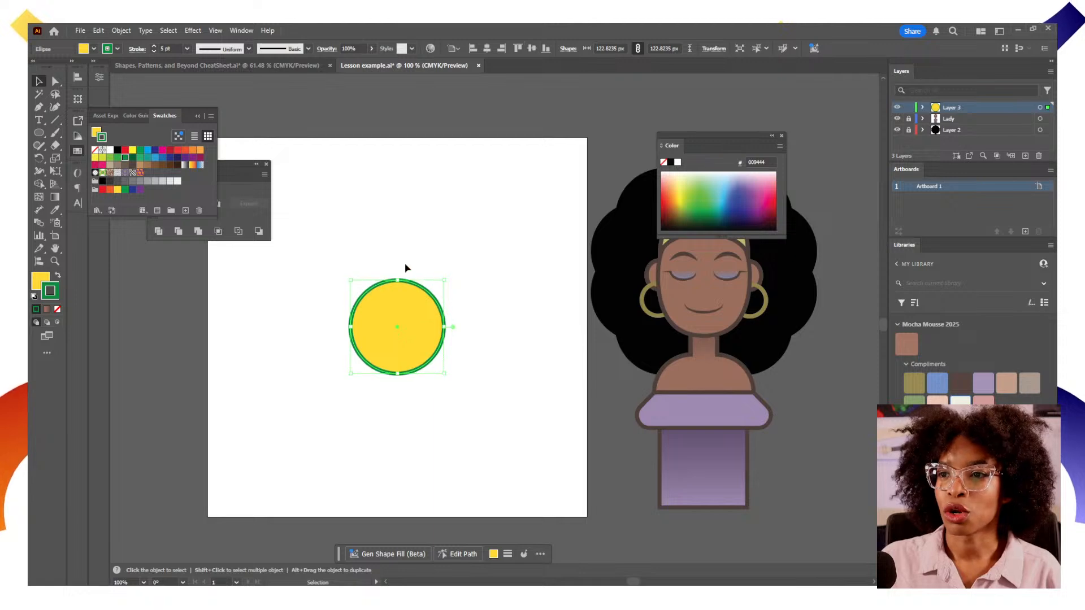
# Make a copy of the circle scaled uniformly to 10%
pyautogui.rightClick(411, 360)
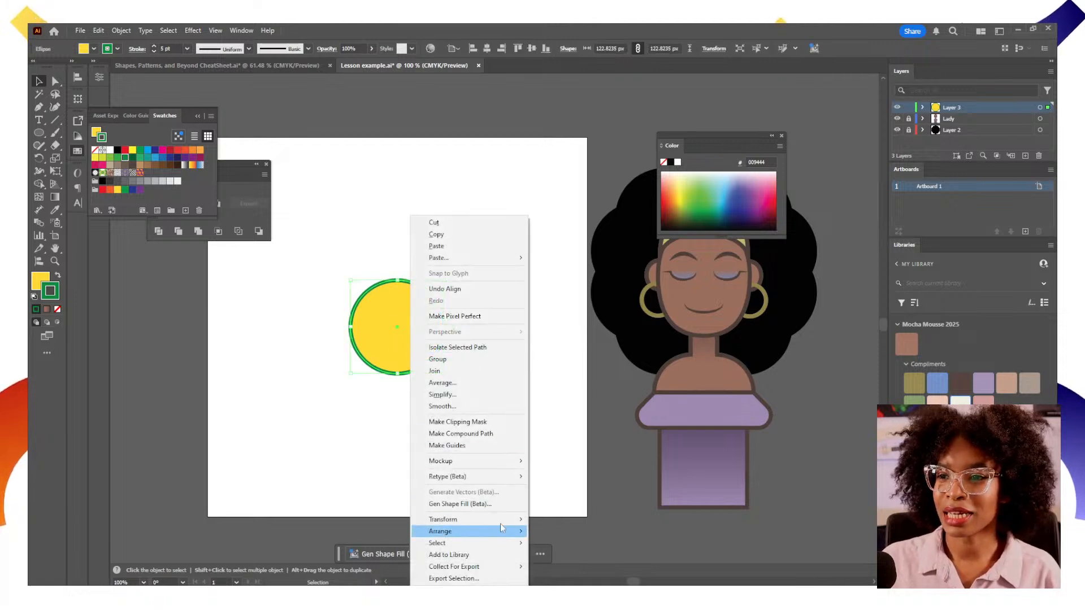
pyautogui.moveTo(505, 520)
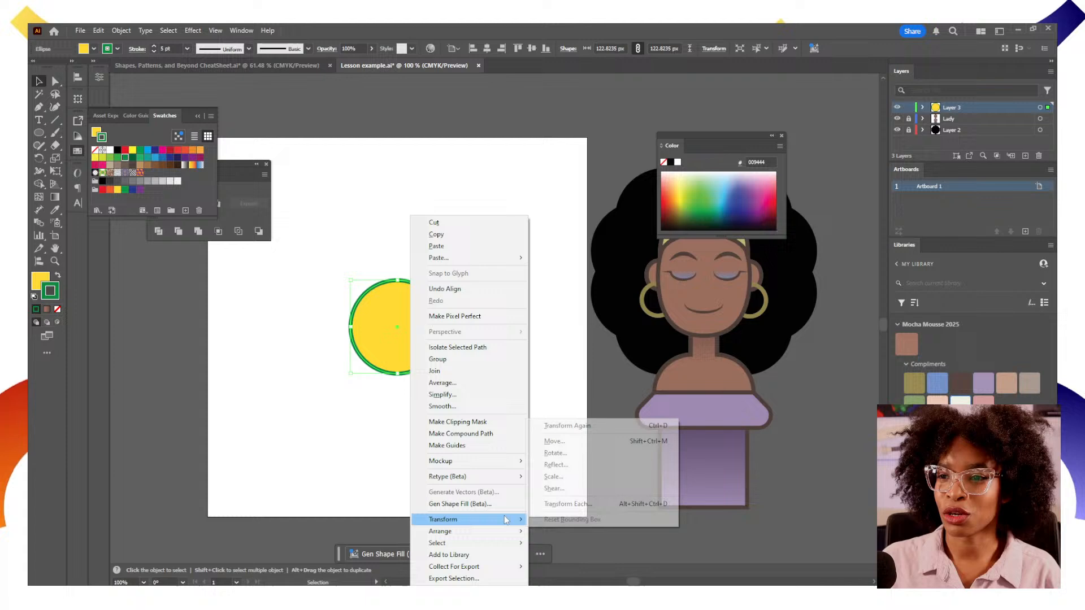
pyautogui.click(598, 478)
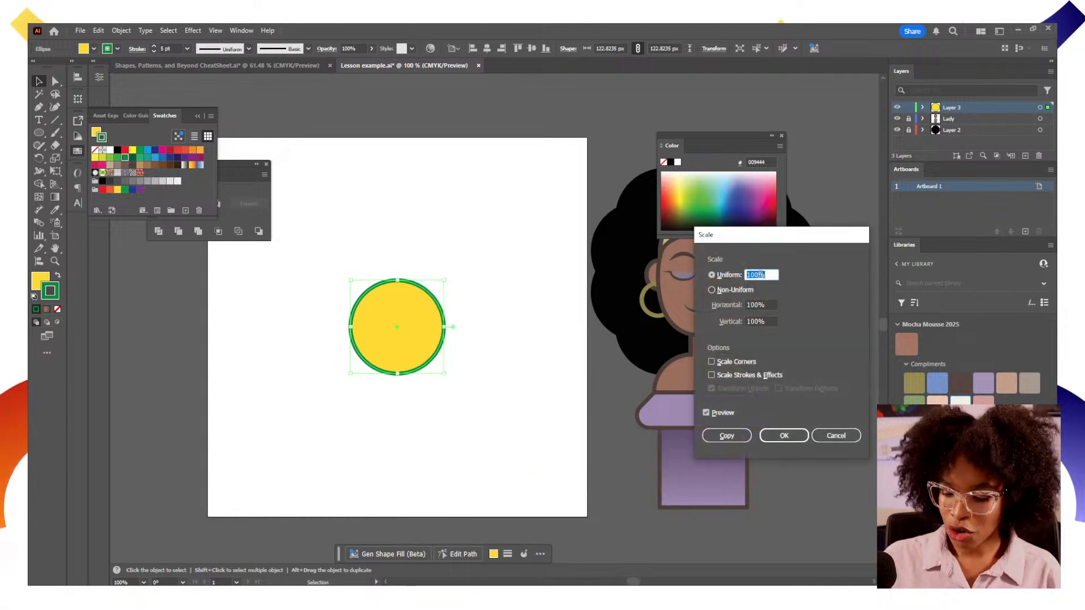
pyautogui.write('10')
pyautogui.click(725, 440)
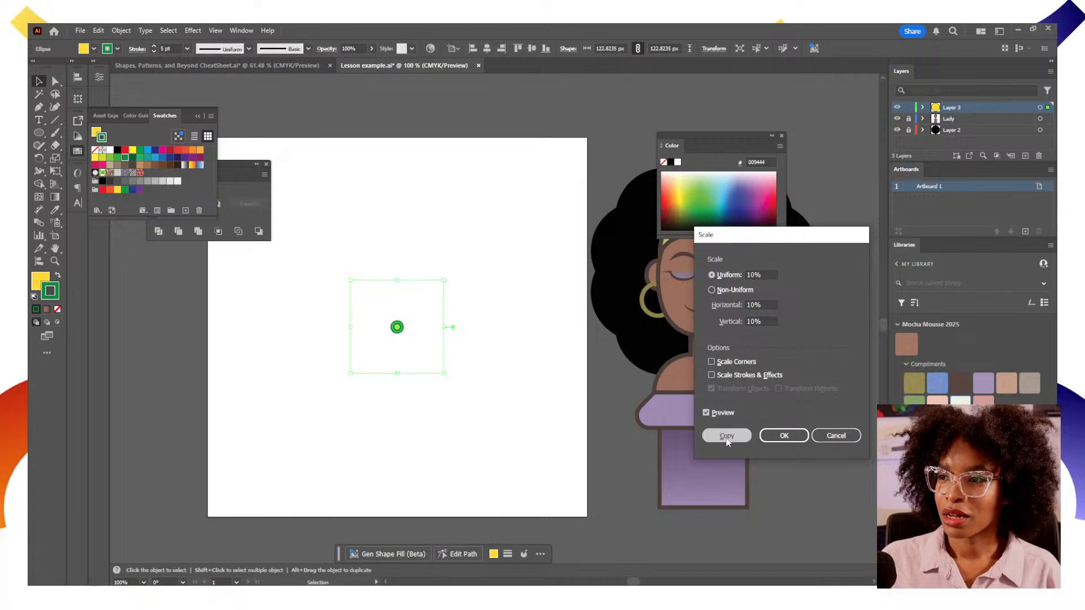
# Select both circles and make a blend between them
pyautogui.moveTo(410, 326); pyautogui.dragTo(332, 267)
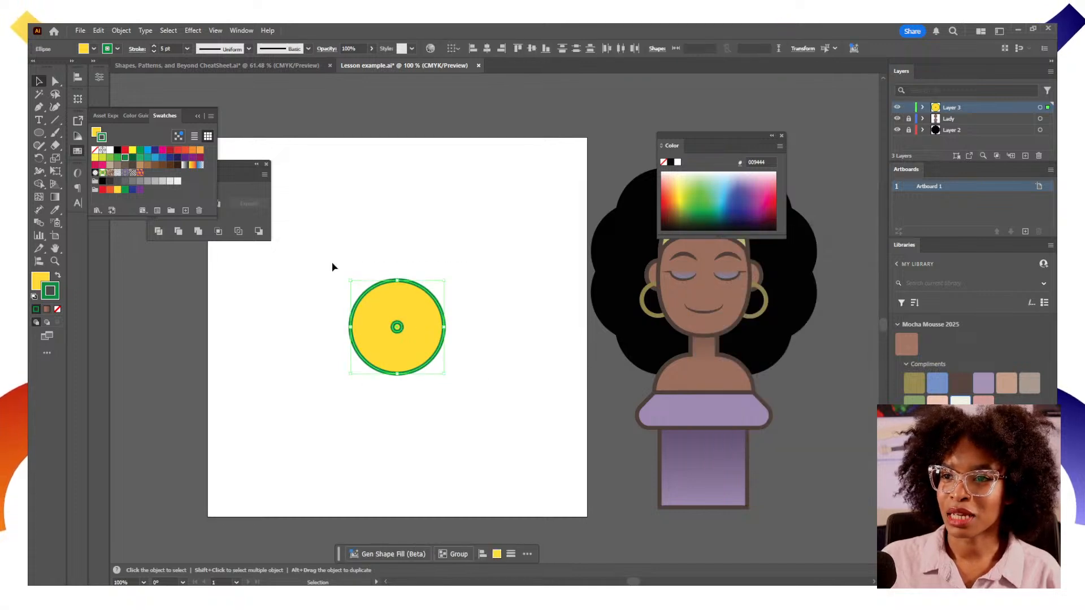
pyautogui.click(121, 31)
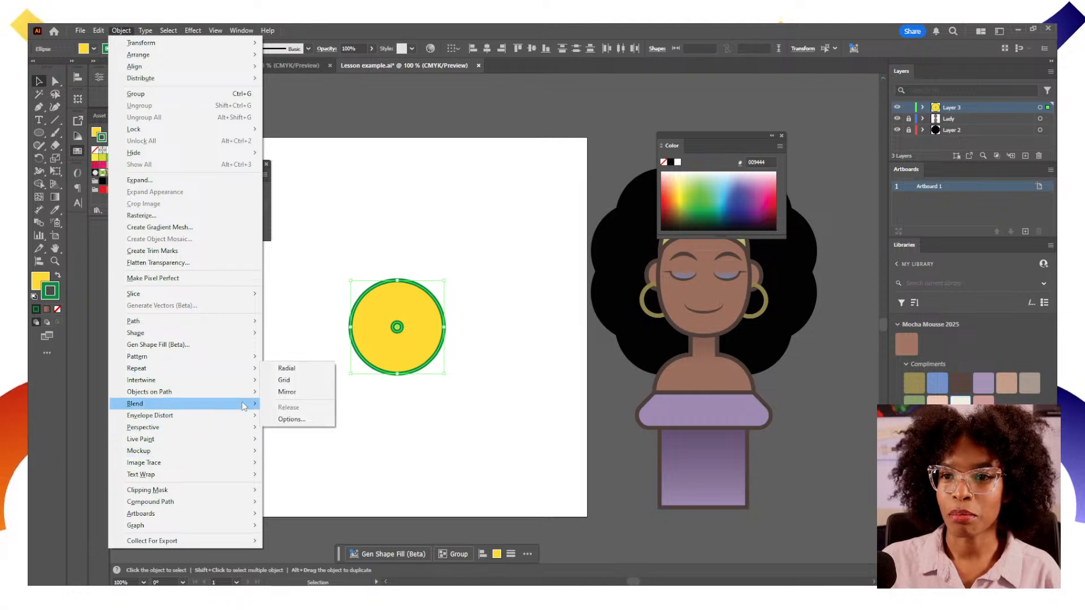
pyautogui.moveTo(244, 405)
pyautogui.click(283, 404)
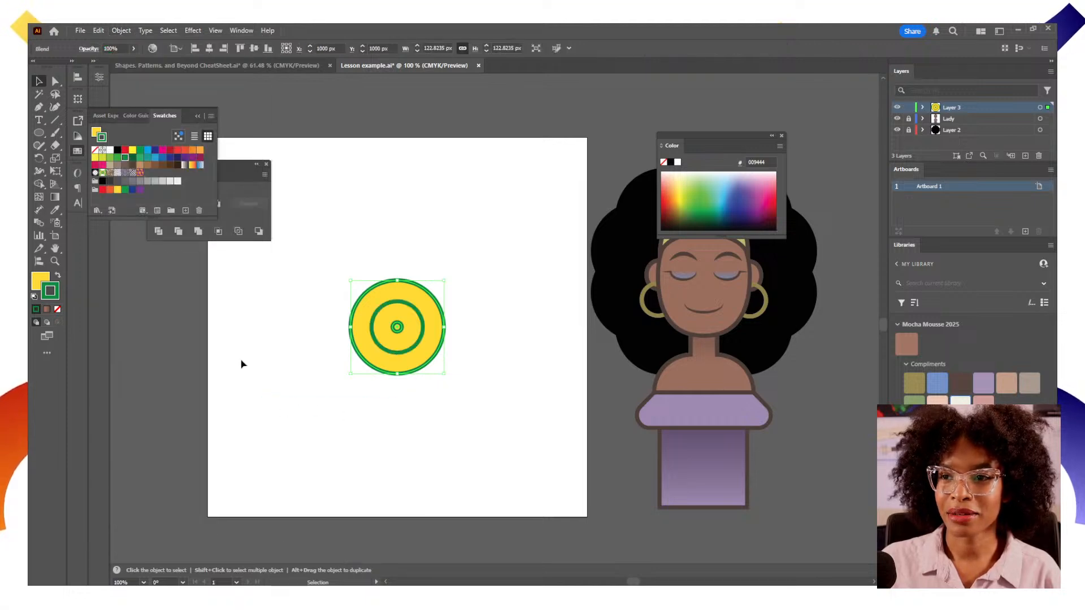
# Open the Blend tool options and set the spacing to Specified Steps, adjusting the step count
pyautogui.click(39, 223)
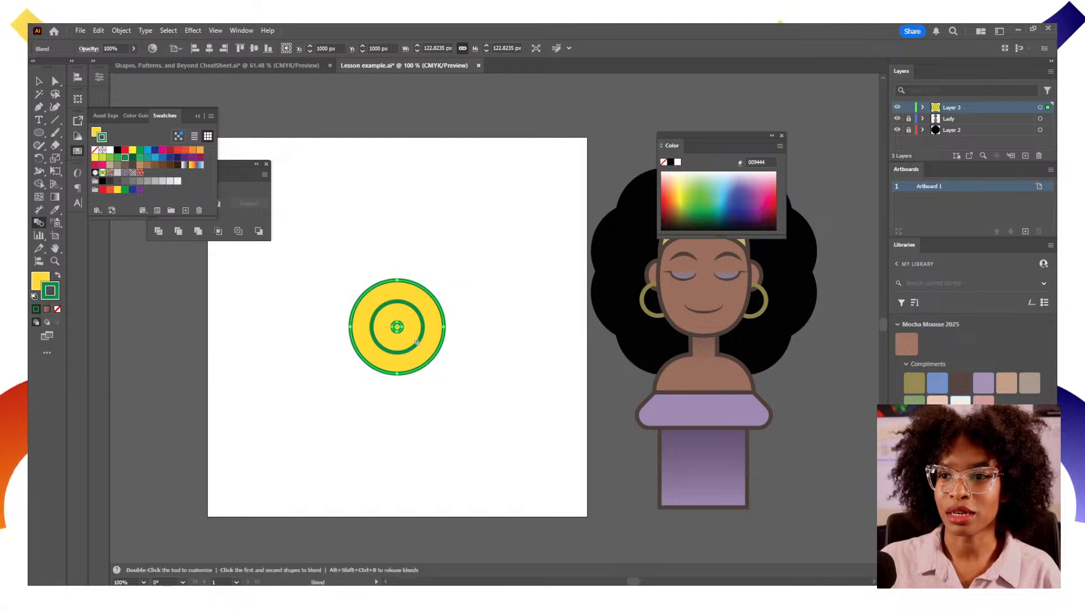
pyautogui.doubleClick(41, 228)
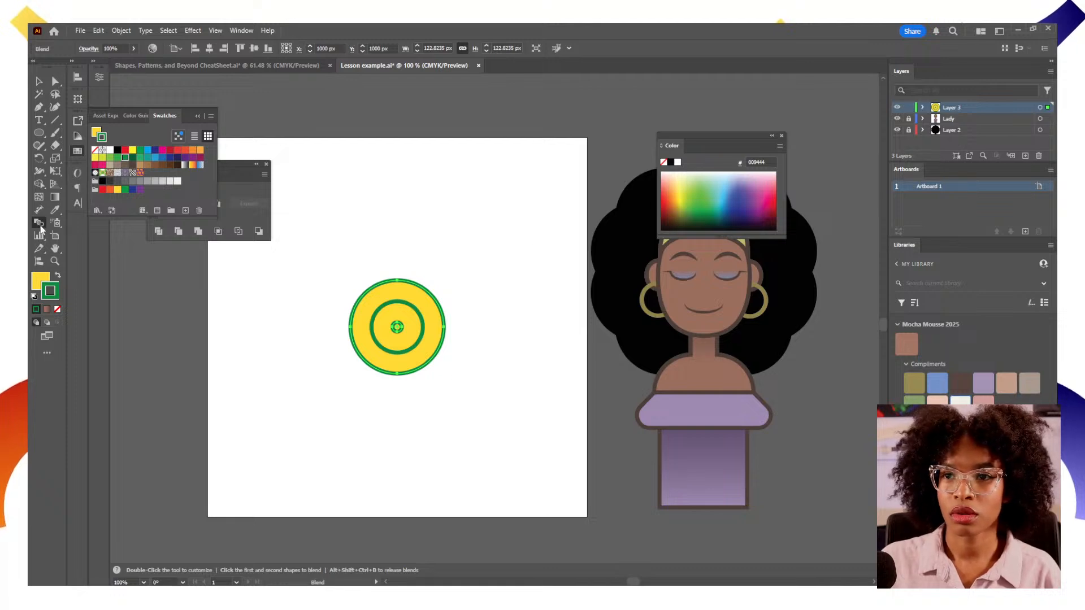
pyautogui.click(626, 172)
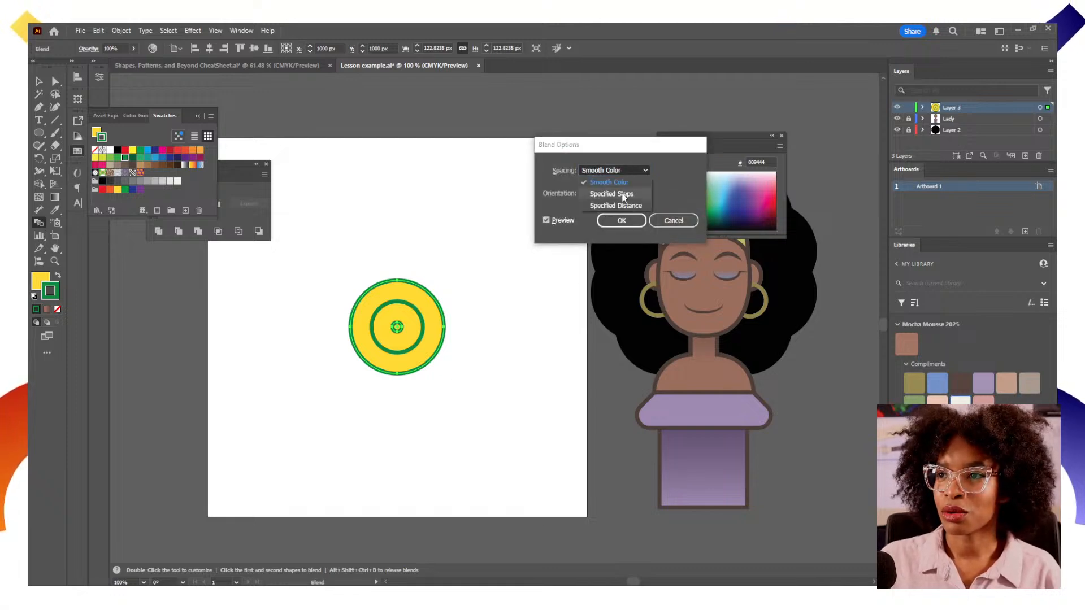
pyautogui.click(612, 194)
pyautogui.press('Up')
pyautogui.press('Up')
pyautogui.press('Up')
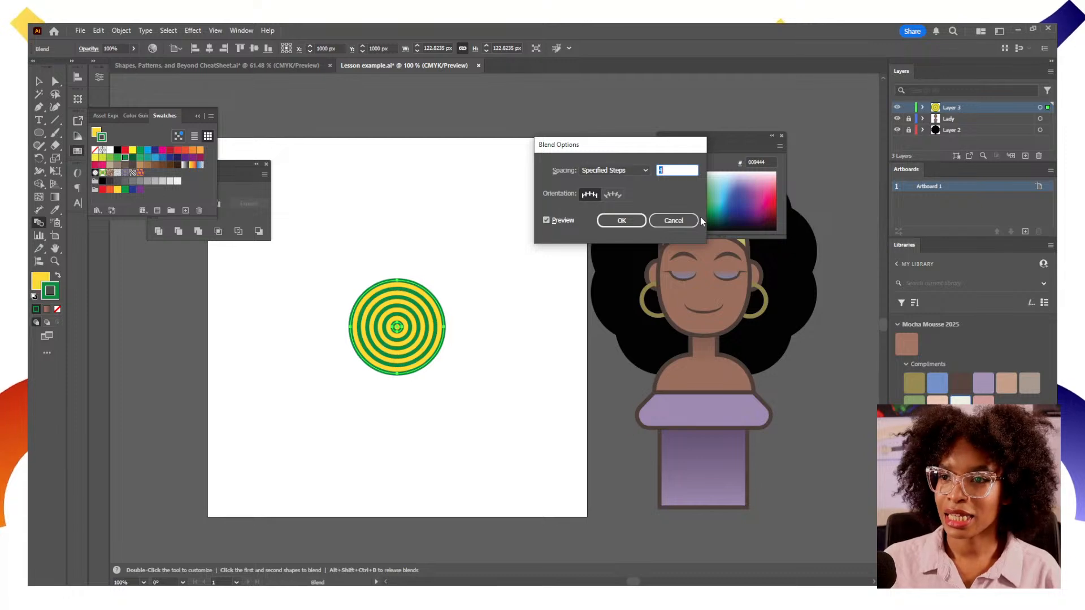
pyautogui.press('Down')
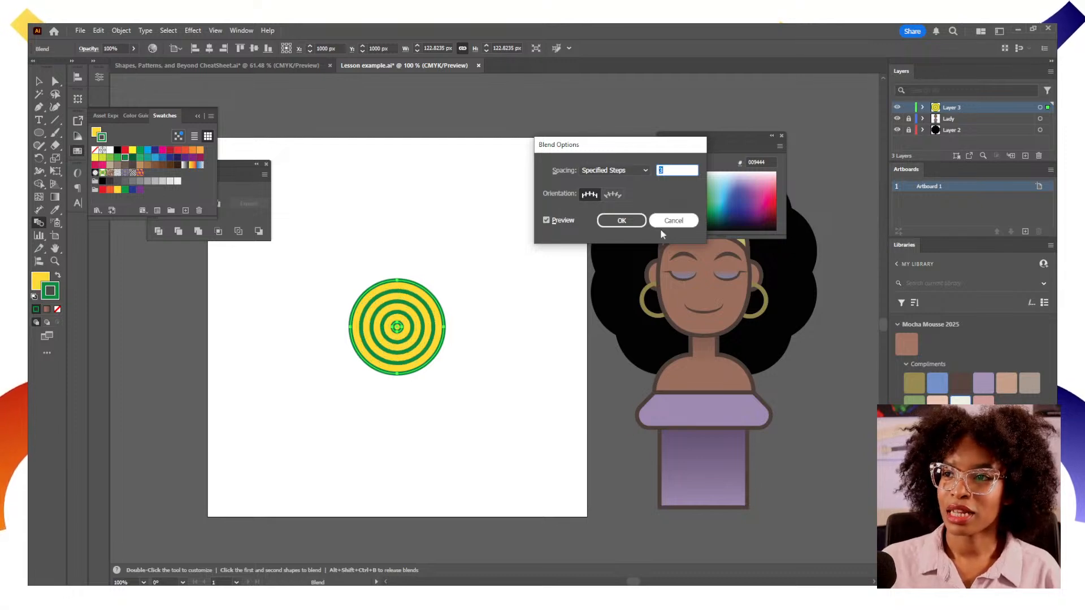
pyautogui.click(621, 220)
pyautogui.press('v')
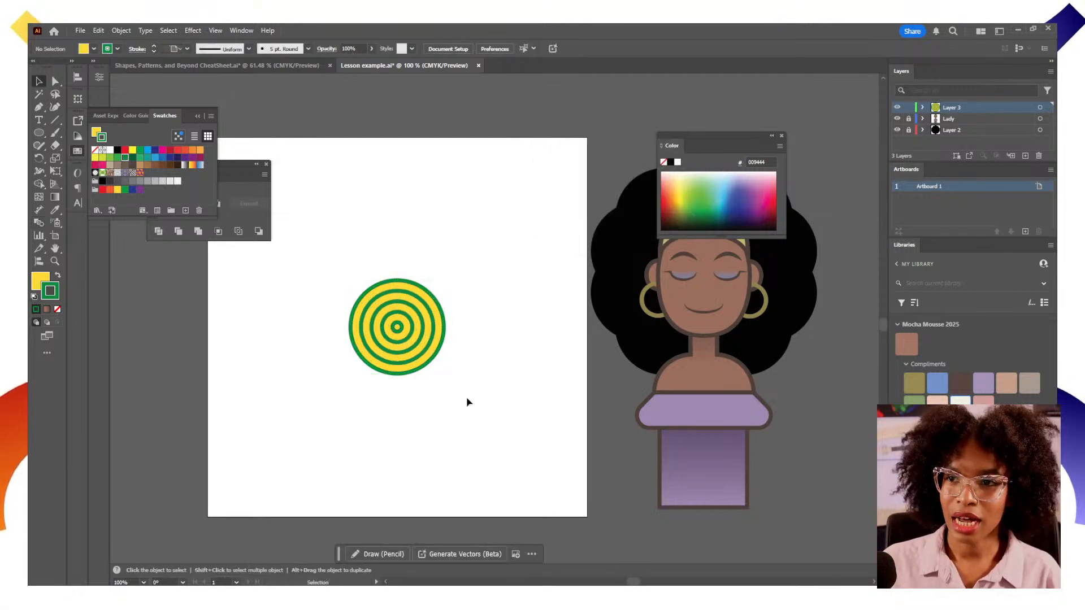
pyautogui.click(484, 412)
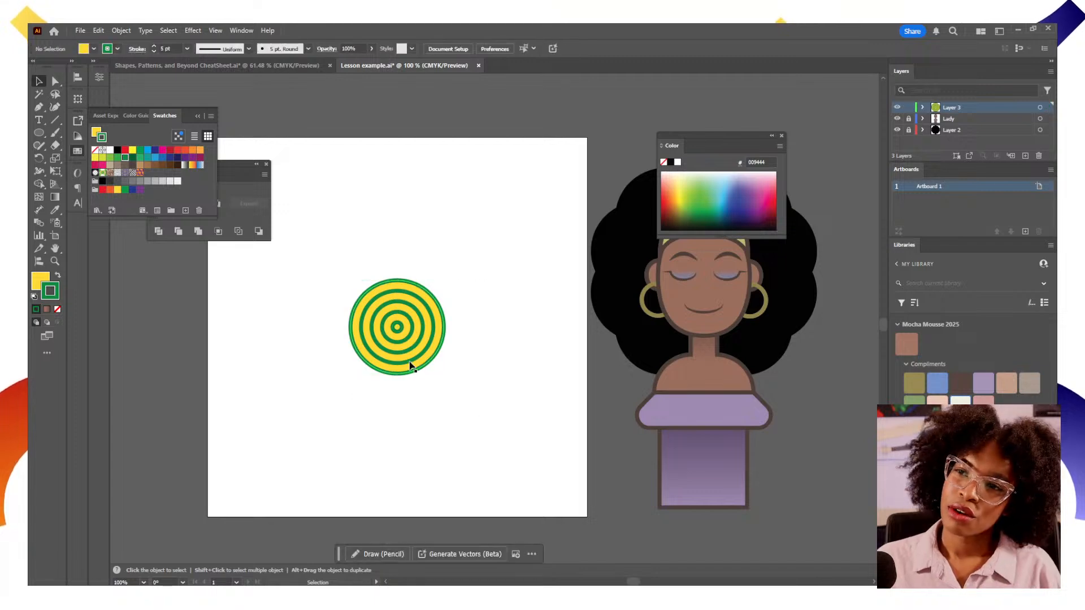
# Select the blended circles and change their stroke colour to an orange-red swatch
pyautogui.click(402, 334)
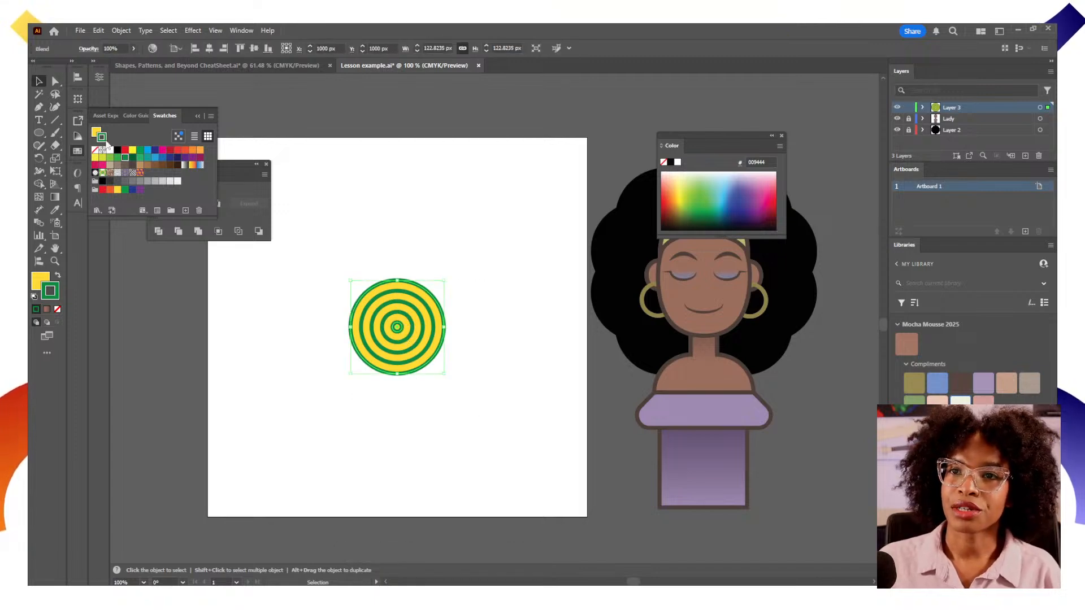
pyautogui.click(185, 151)
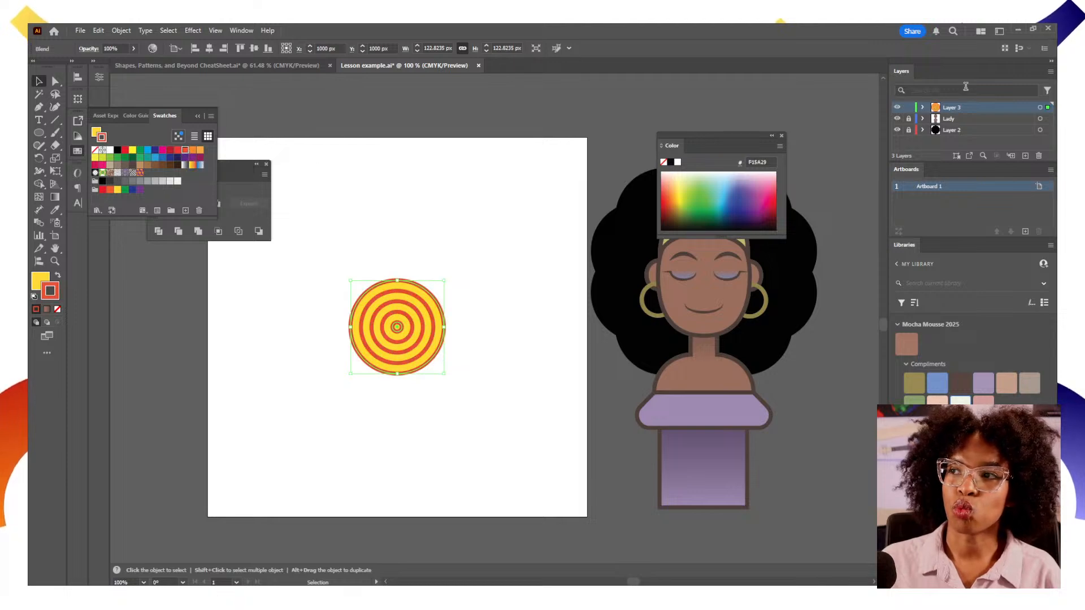
# Select the blend's inner ellipse and give it a dark blue stroke and a cyan fill
pyautogui.click(923, 107)
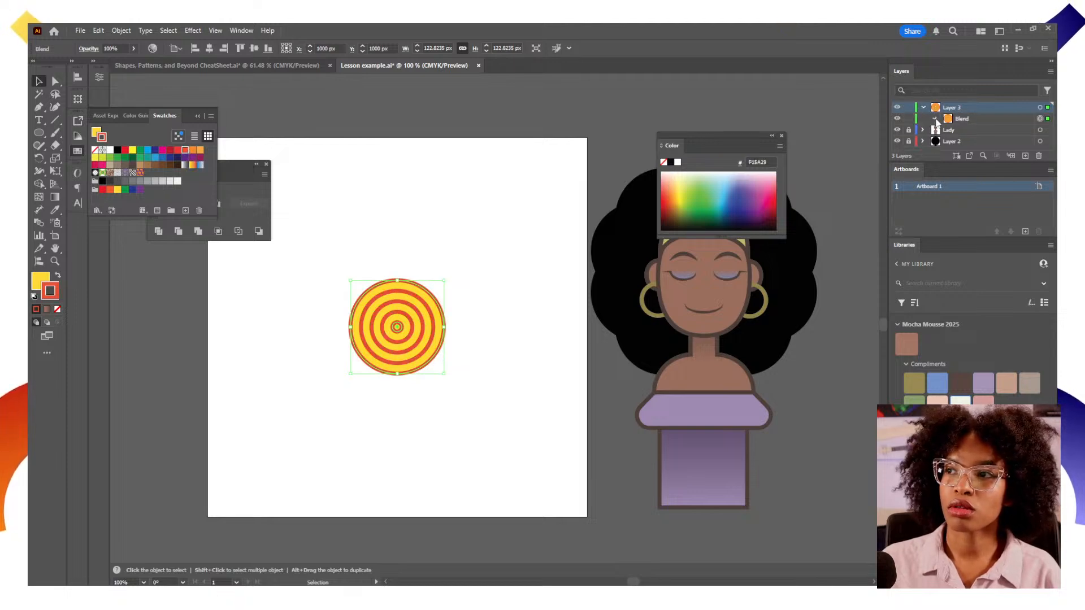
pyautogui.click(935, 120)
pyautogui.click(1033, 130)
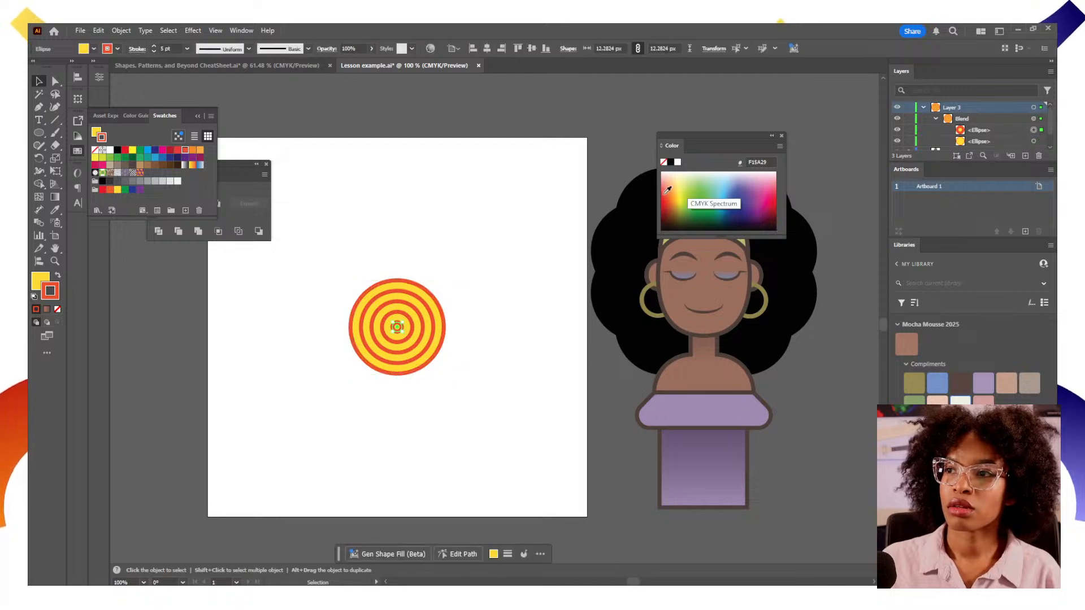
pyautogui.click(156, 150)
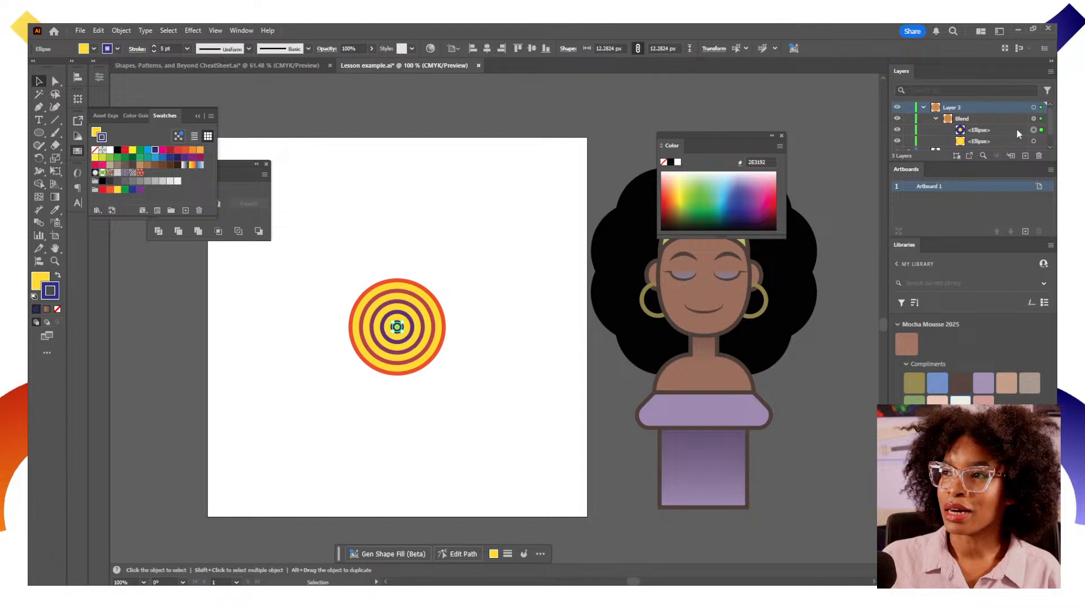
pyautogui.click(38, 279)
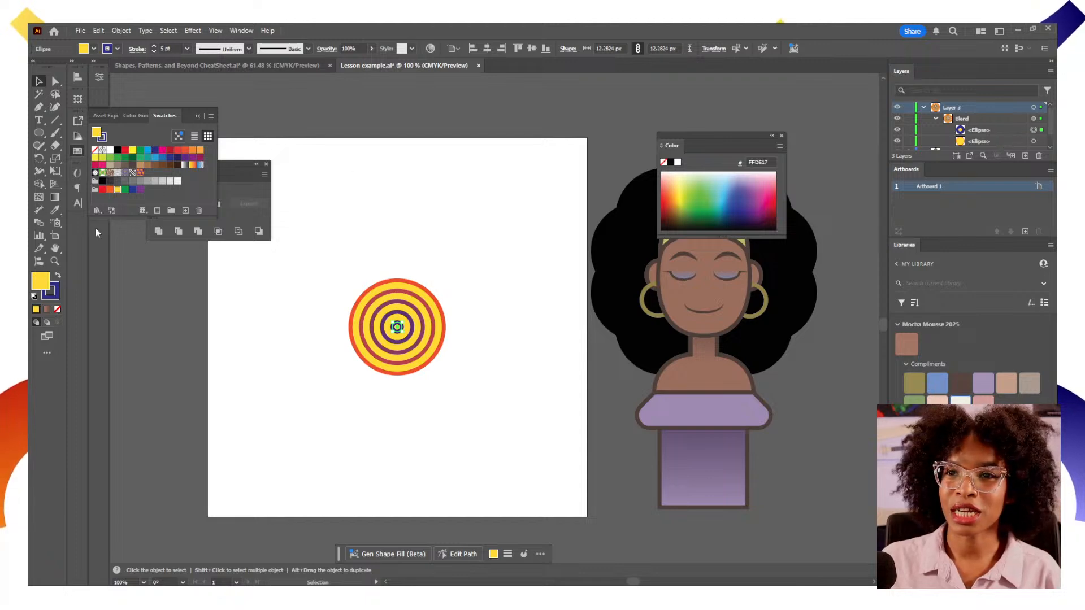
pyautogui.click(147, 150)
pyautogui.click(296, 321)
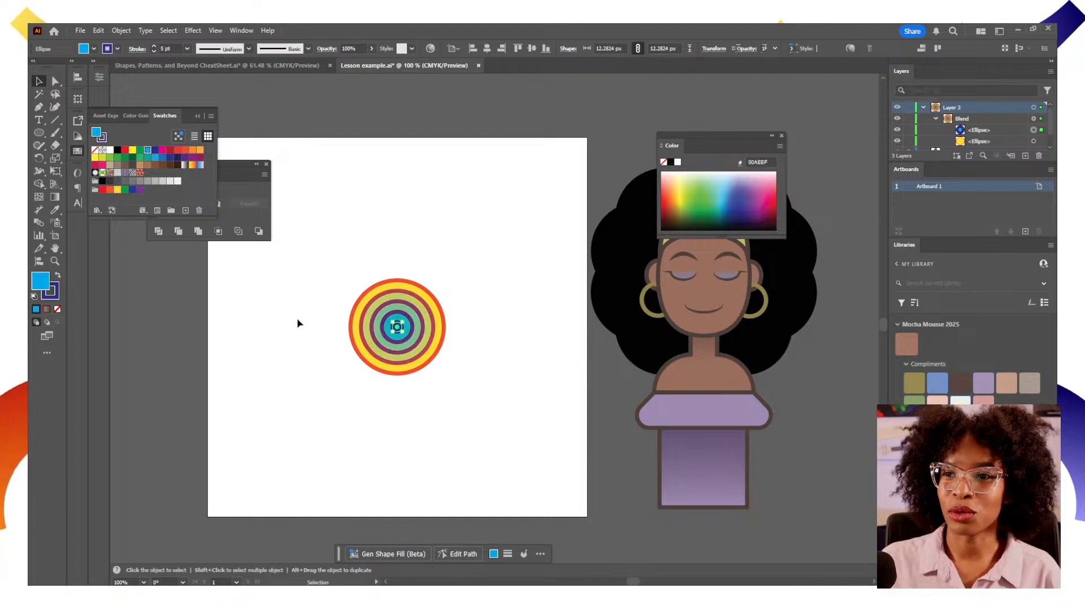
# Select the blend and make a new pattern from it
pyautogui.moveTo(470, 393); pyautogui.dragTo(351, 288)
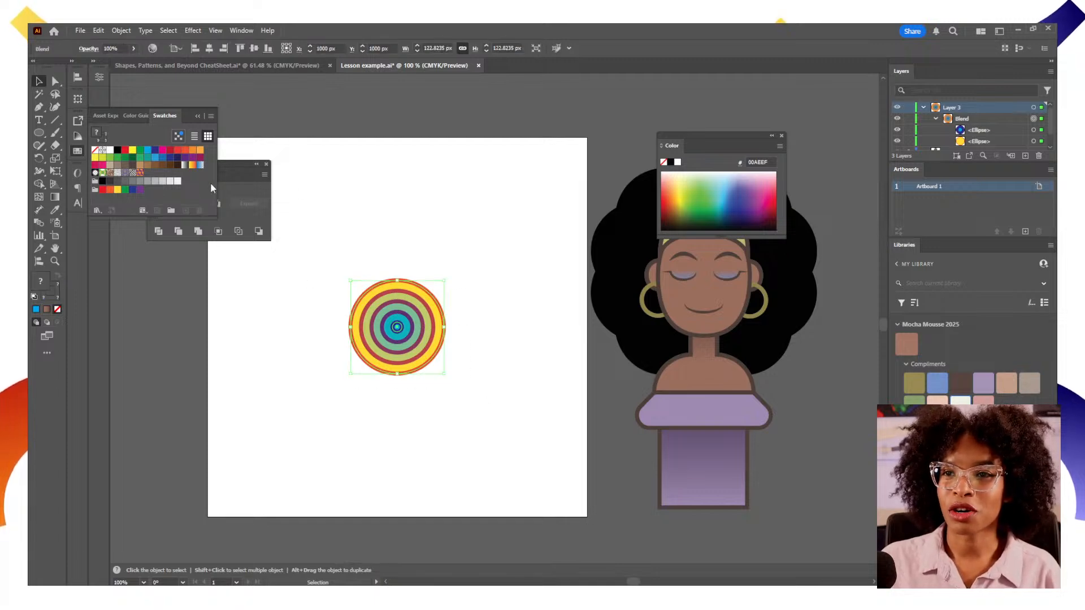
pyautogui.click(120, 30)
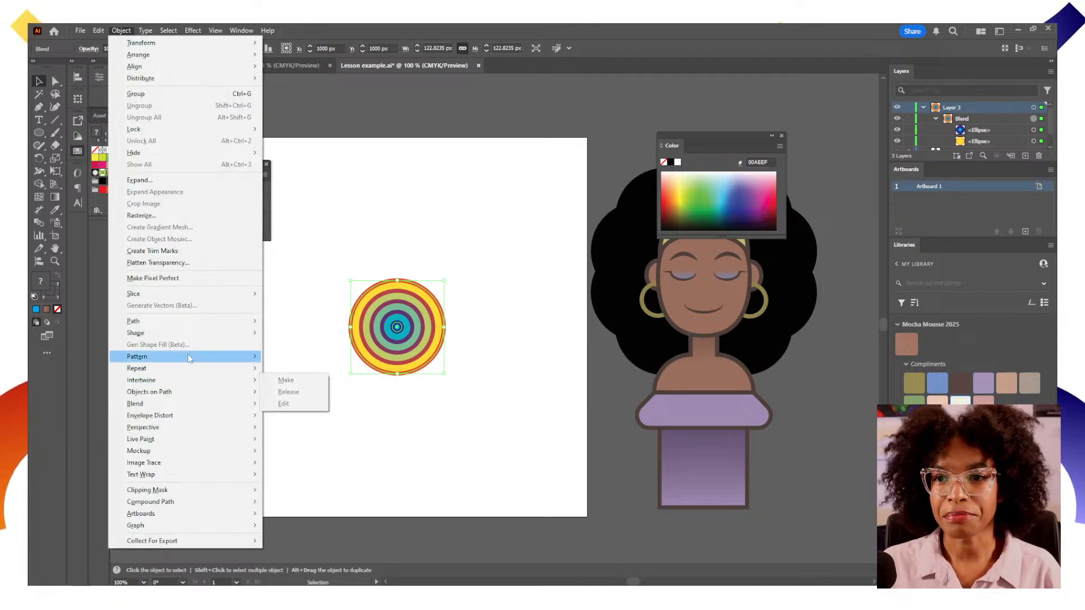
pyautogui.moveTo(197, 365)
pyautogui.click(281, 358)
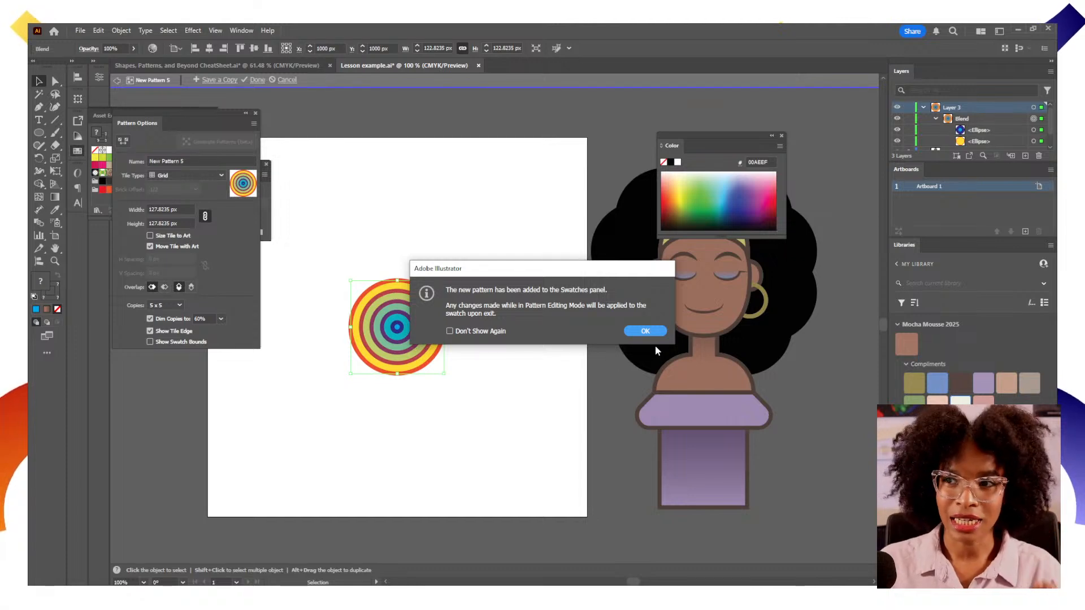
pyautogui.click(641, 332)
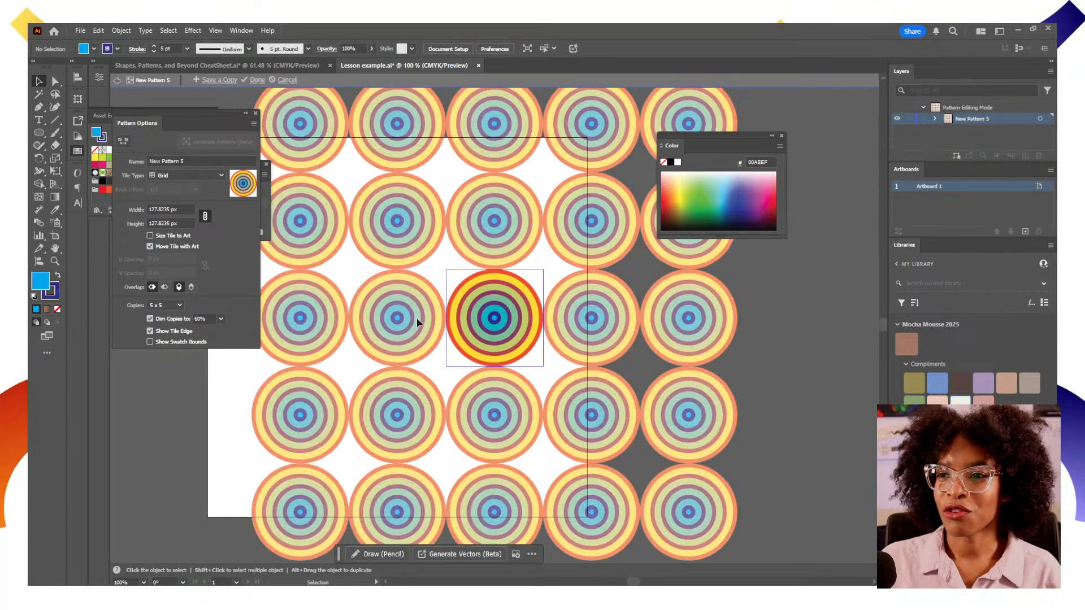
# Set the pattern's tile type to Brick by Row
pyautogui.click(205, 175)
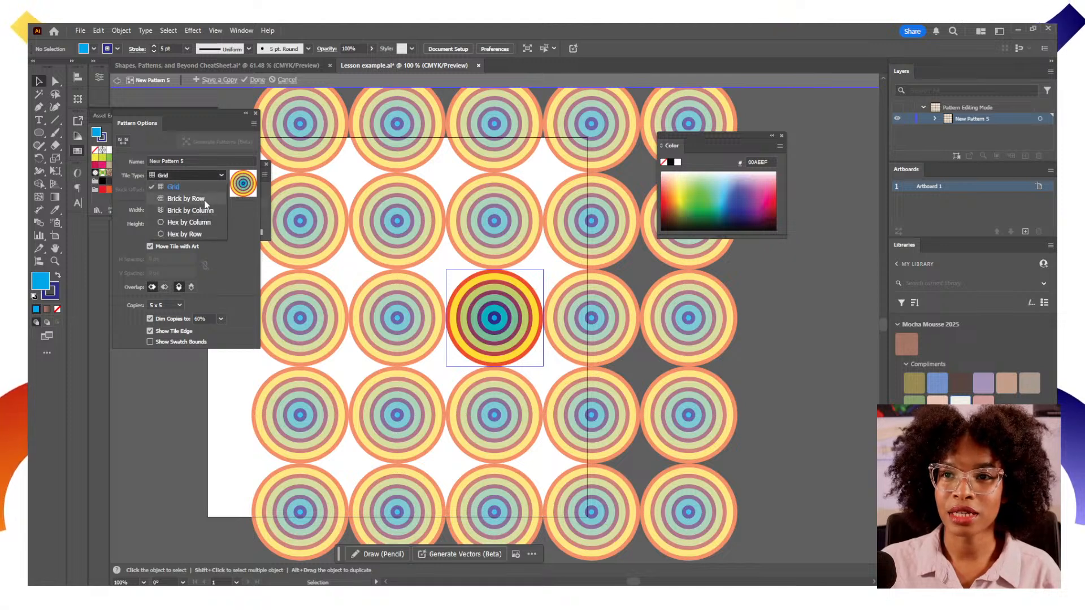
pyautogui.click(206, 201)
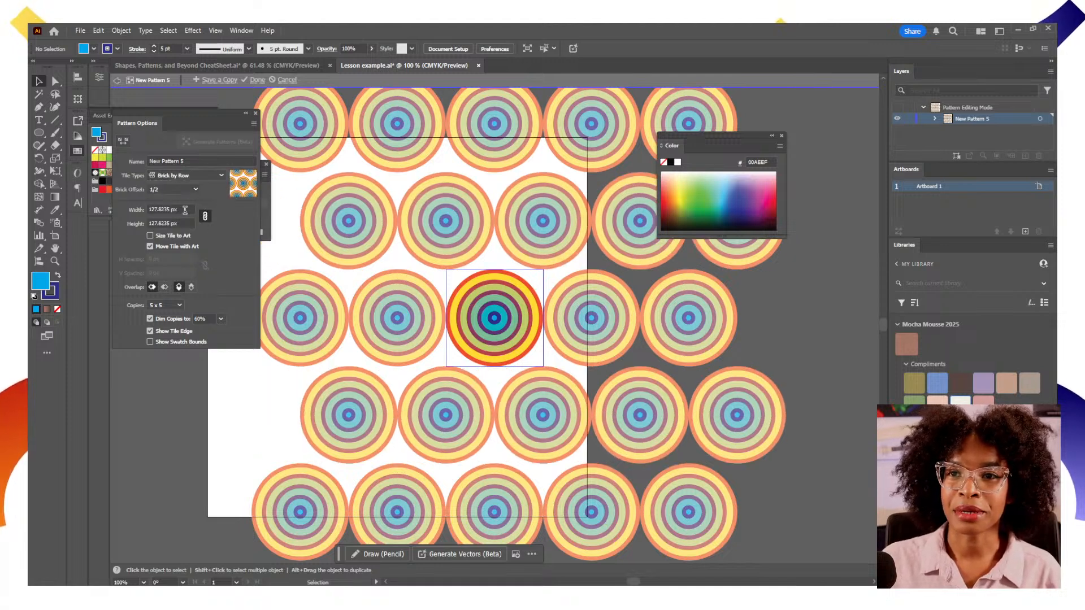
# Set the pattern tile size to 69 px by 69 px and switch the tile overlap order
pyautogui.moveTo(185, 211); pyautogui.dragTo(136, 222)
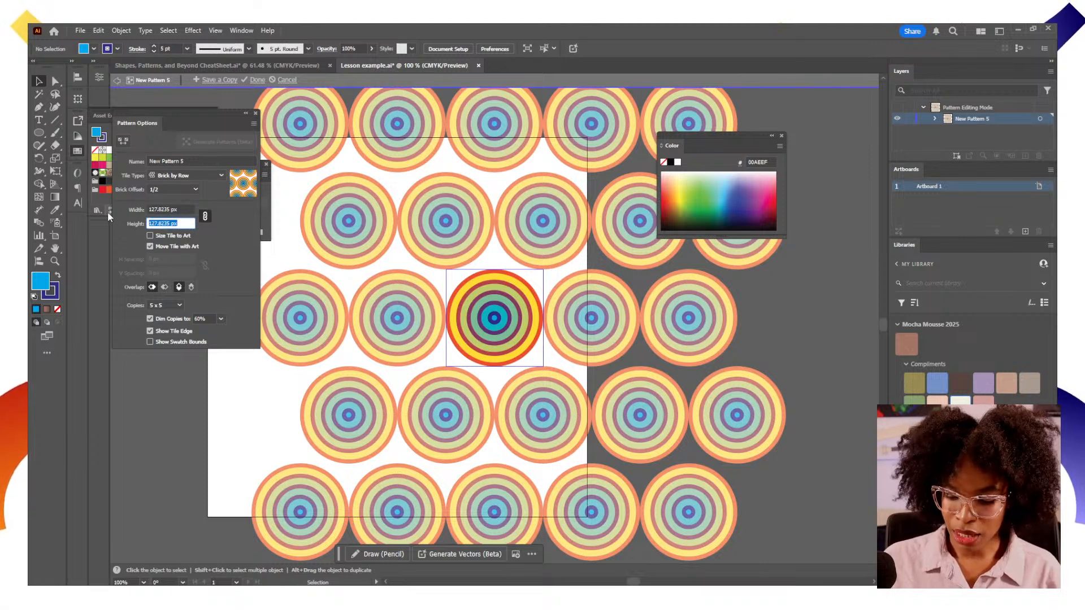
pyautogui.write('49')
pyautogui.press('Return')
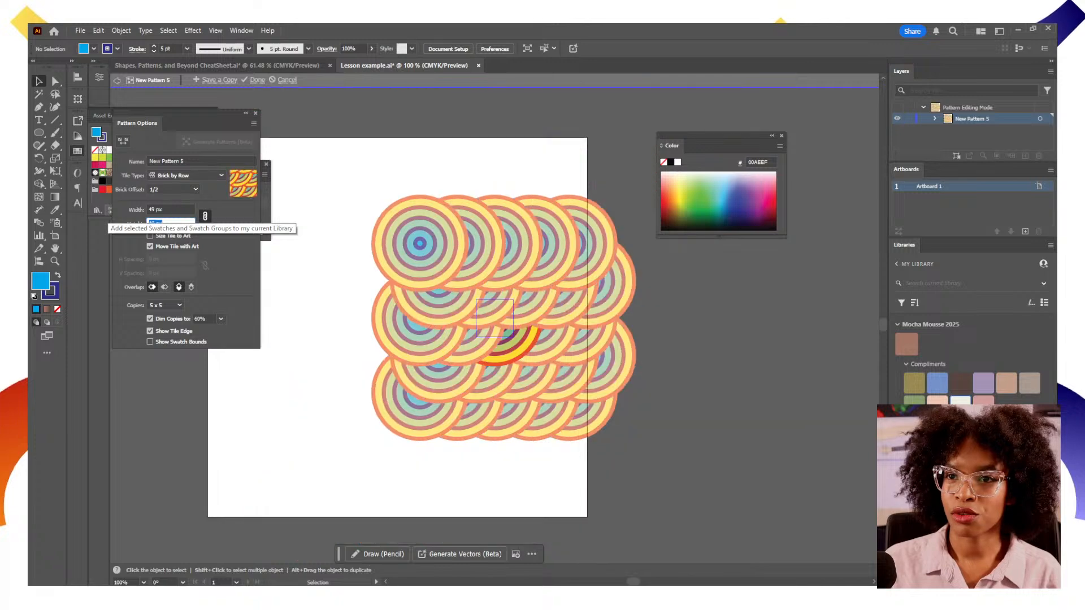
pyautogui.press('Up')
pyautogui.press('Up')
pyautogui.press('Up')
pyautogui.press('Up')
pyautogui.press('Up')
pyautogui.press('Up')
pyautogui.press('Up')
pyautogui.press('Up')
pyautogui.press('Up')
pyautogui.press('Up')
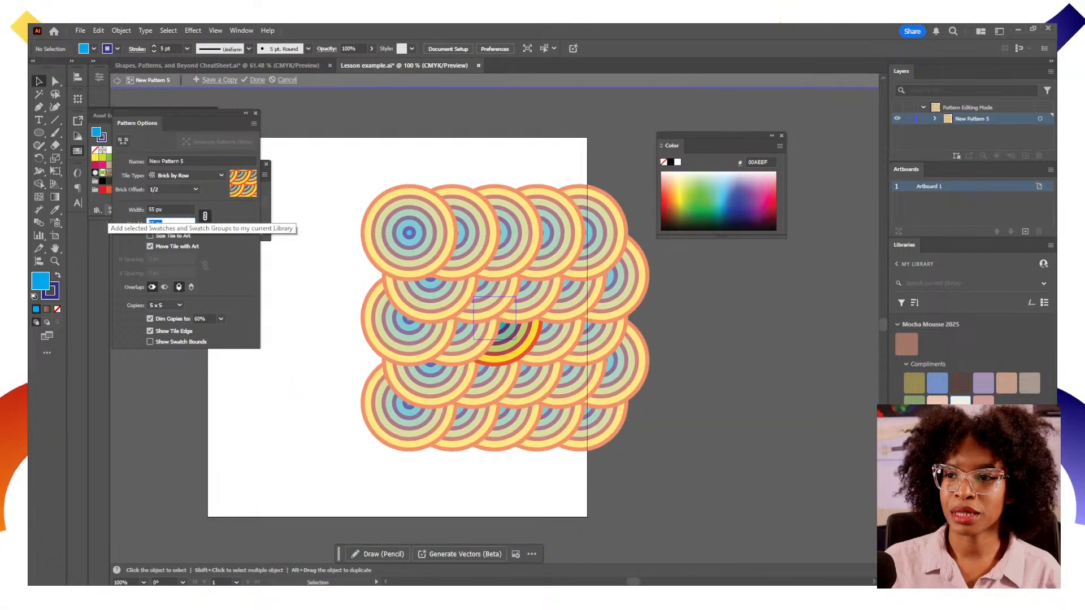
pyautogui.press('Up')
pyautogui.press('Up')
pyautogui.press('Up')
pyautogui.press('Up')
pyautogui.press('Up')
pyautogui.press('Up')
pyautogui.press('Up')
pyautogui.press('Up')
pyautogui.press('Up')
pyautogui.press('Up')
pyautogui.press('Up')
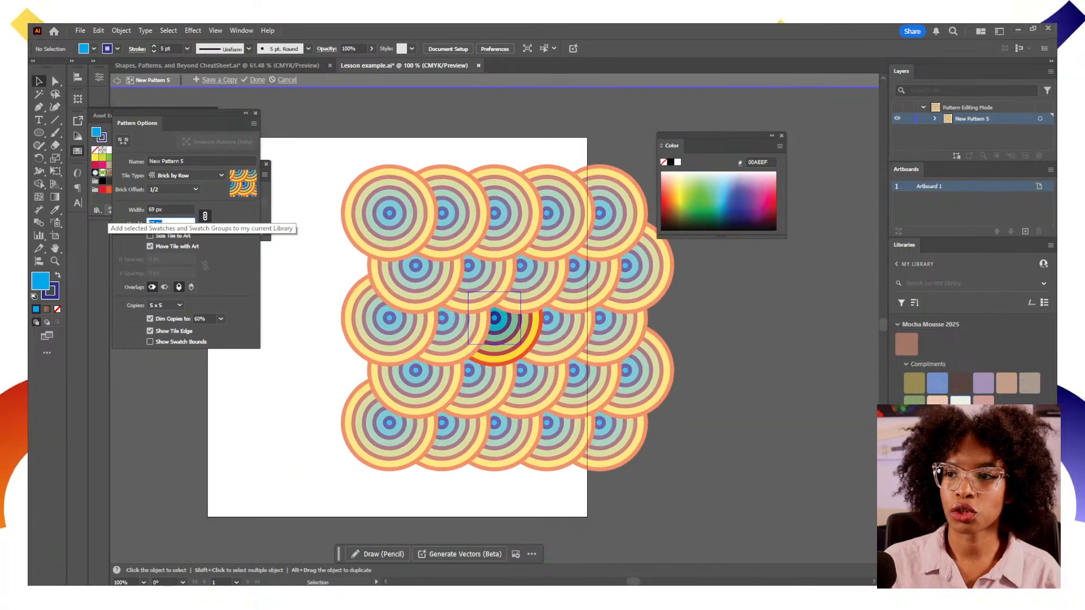
pyautogui.press('Down')
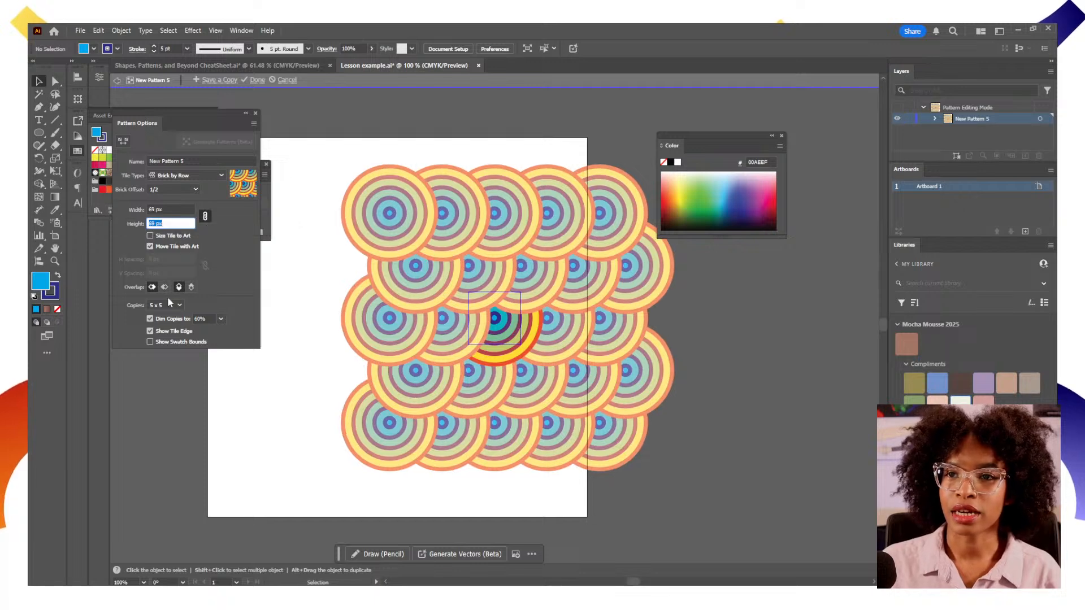
pyautogui.click(191, 287)
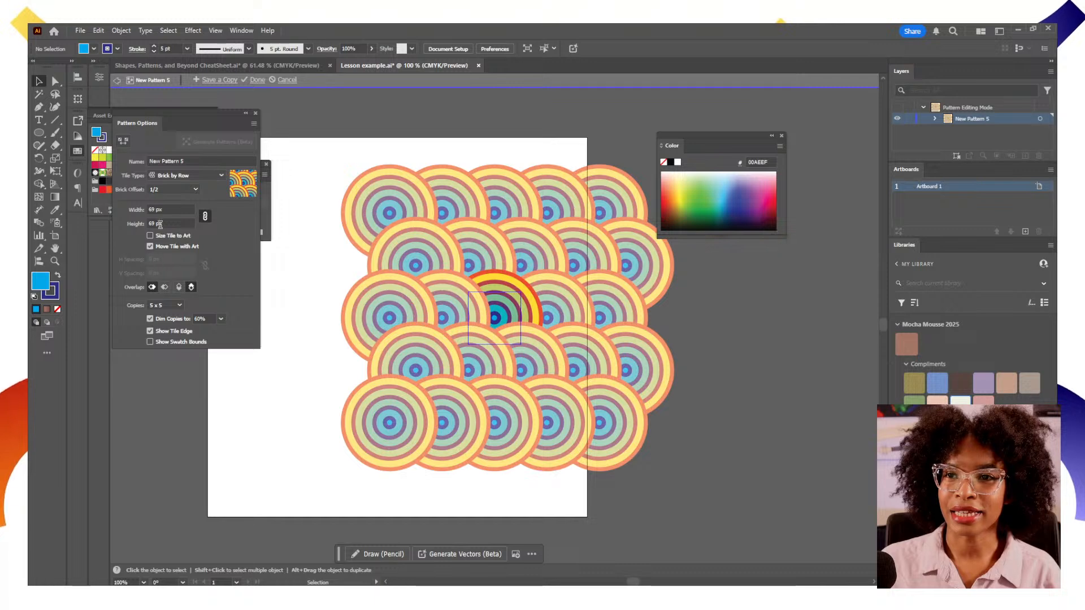
# Unlink the tile's width and height and set the tile width to 100 px
pyautogui.click(205, 216)
pyautogui.click(123, 209)
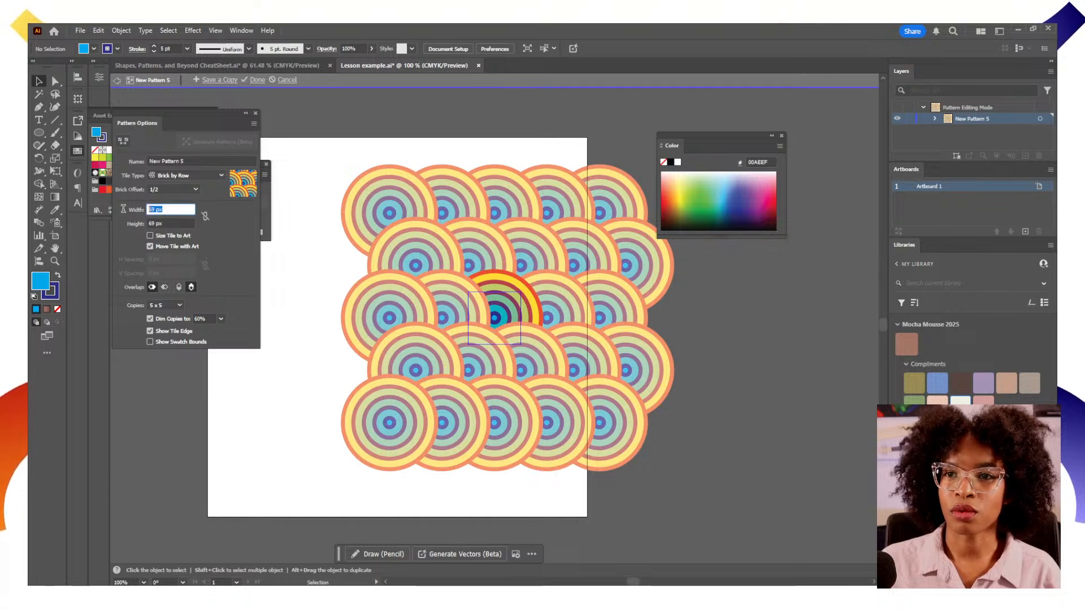
pyautogui.write('70')
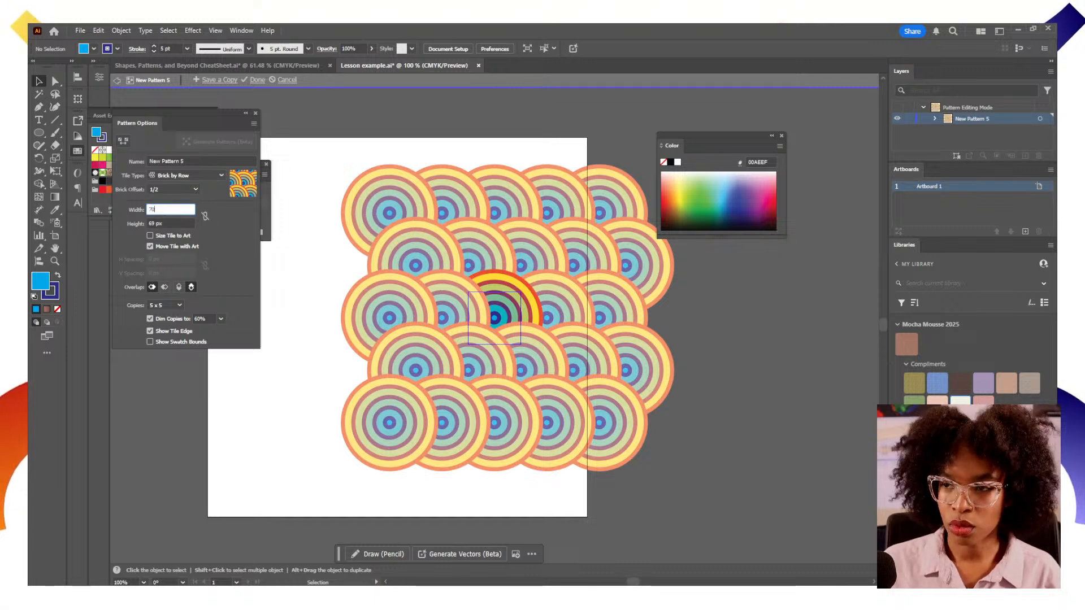
pyautogui.press('Return')
pyautogui.click(177, 207)
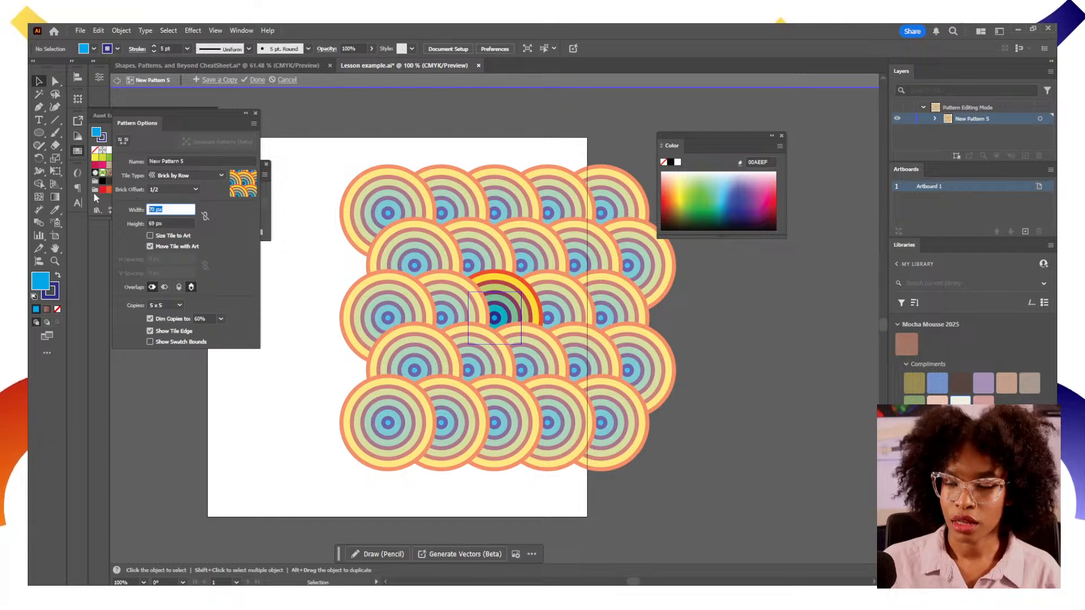
pyautogui.write('100')
pyautogui.press('Return')
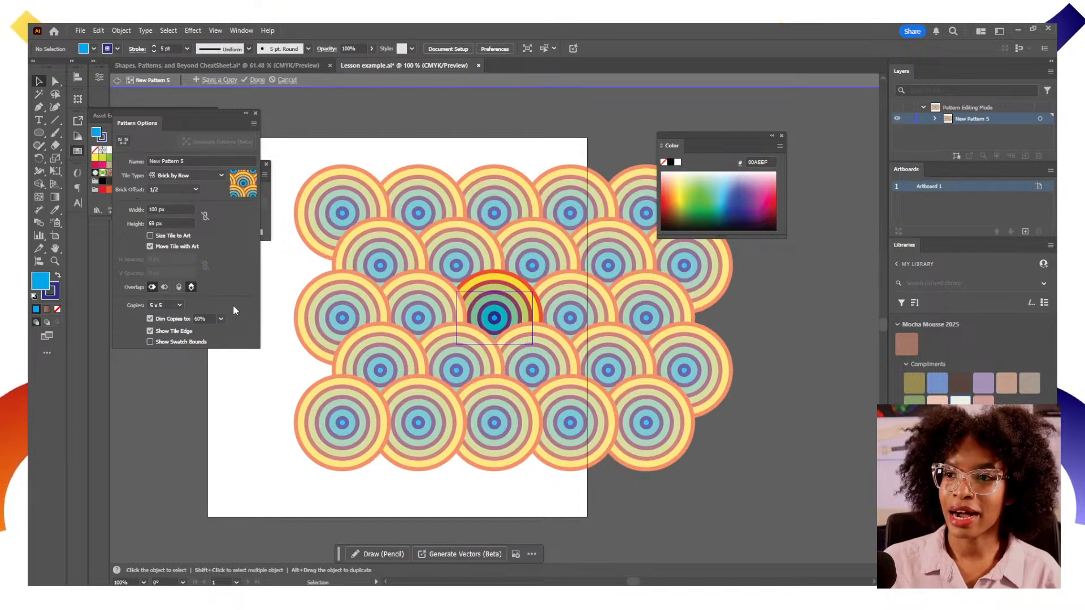
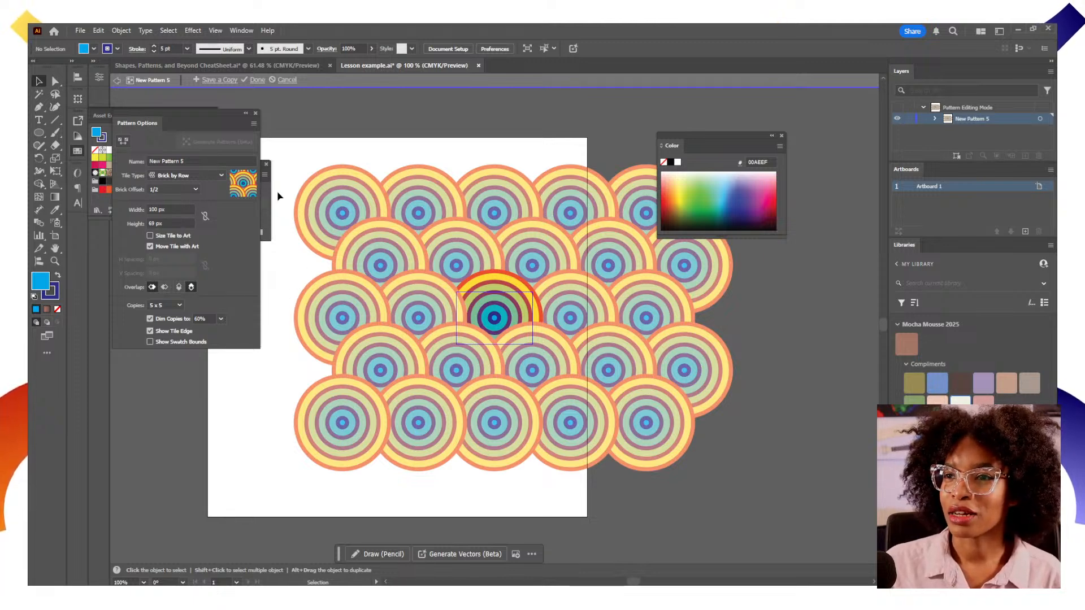
# Finish pattern editing and move the blended circle off the artboard
pyautogui.click(258, 79)
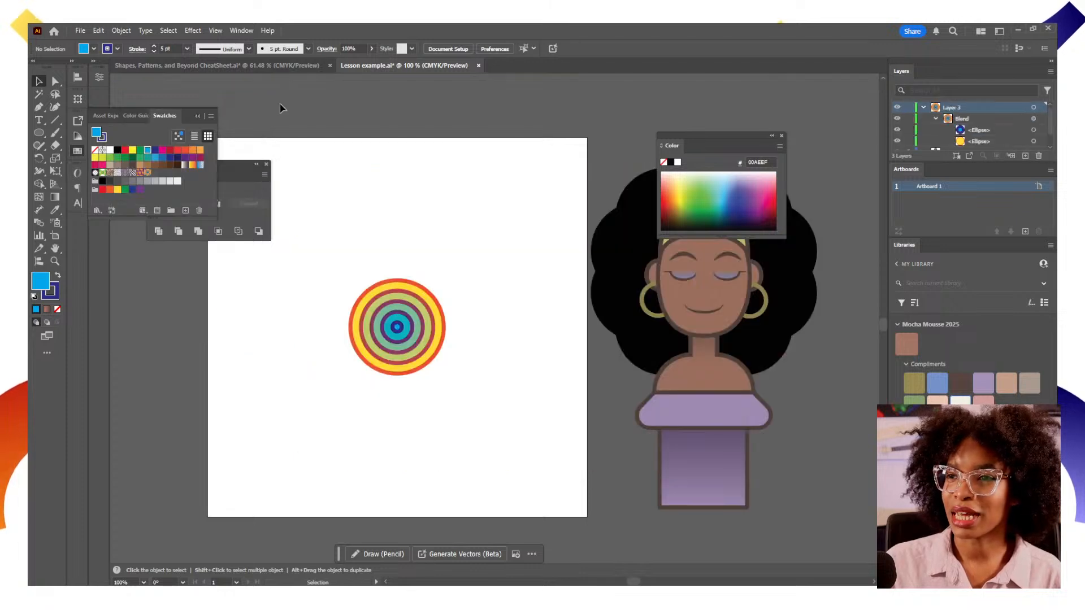
pyautogui.moveTo(408, 339); pyautogui.dragTo(158, 394)
pyautogui.moveTo(220, 393); pyautogui.dragTo(313, 409)
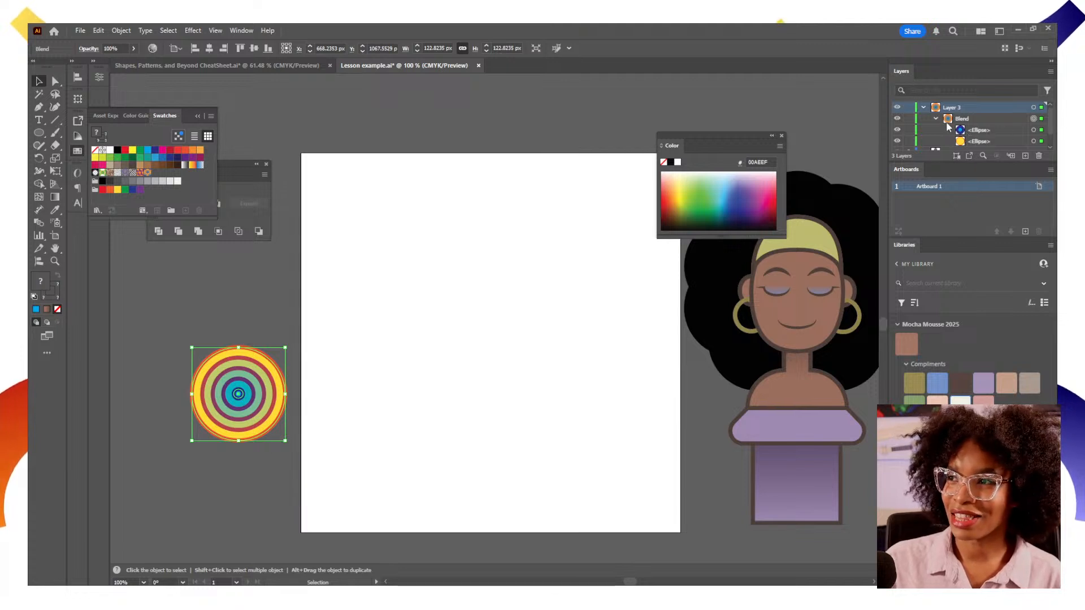
# Unlock the character's layers, select all her artwork, move it onto the artboard and center it horizontally
pyautogui.click(922, 108)
pyautogui.click(909, 119)
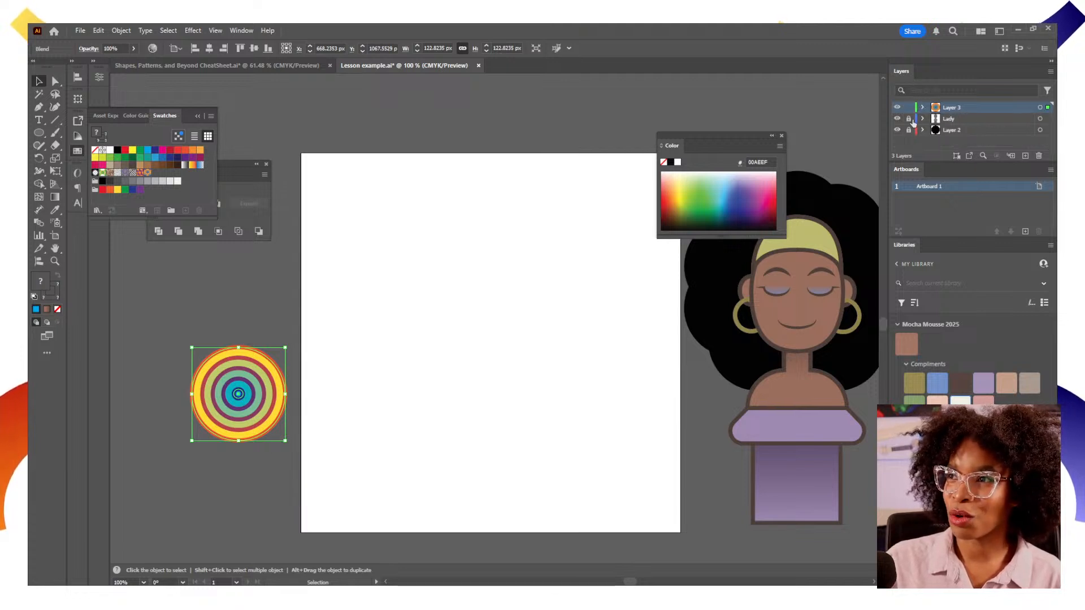
pyautogui.click(909, 130)
pyautogui.click(1040, 119)
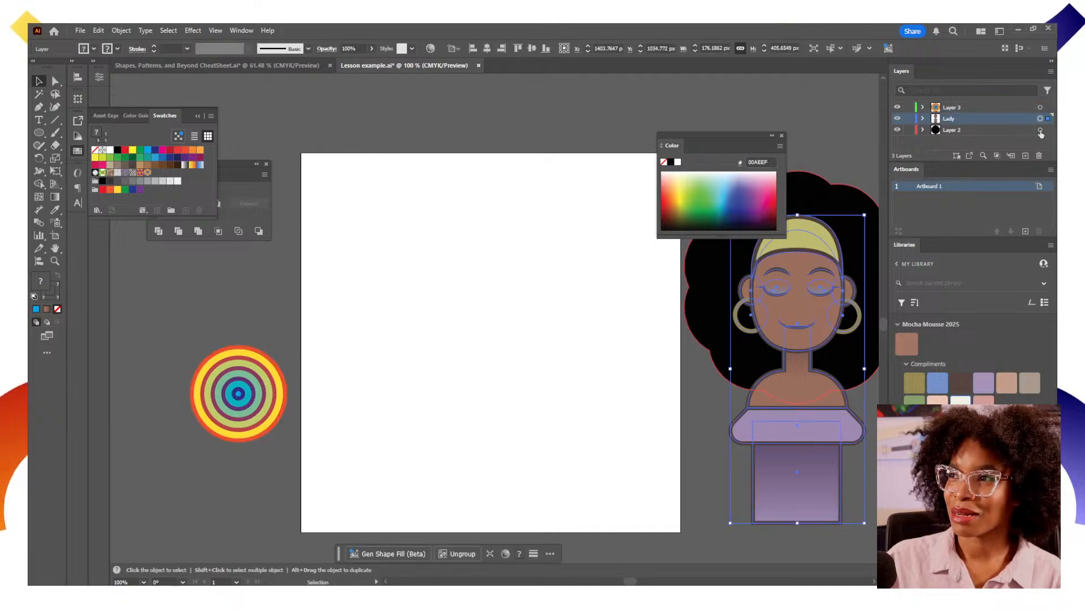
pyautogui.keyDown('shift'); pyautogui.click(1039, 130); pyautogui.keyUp('shift')
pyautogui.moveTo(763, 373); pyautogui.dragTo(448, 373)
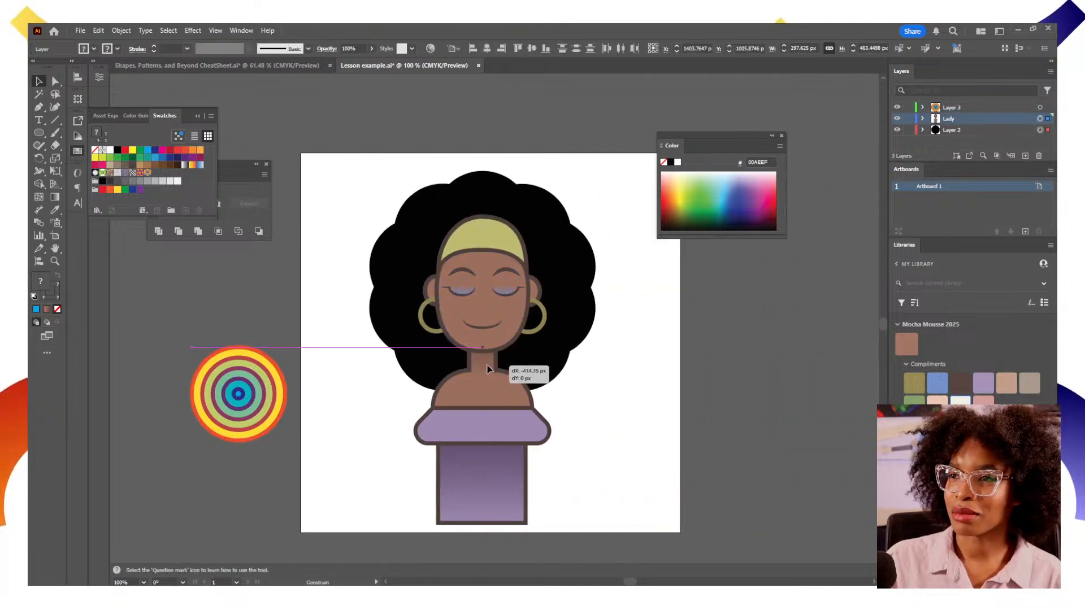
pyautogui.click(487, 52)
pyautogui.click(627, 356)
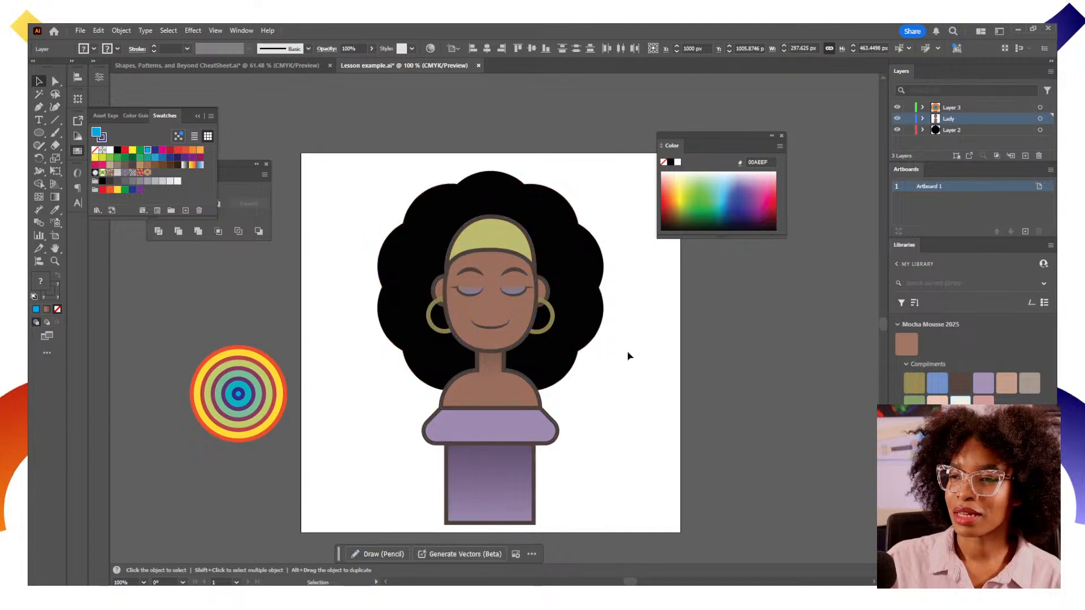
# Fill the character's hair shape with the new concentric-circle pattern swatch
pyautogui.click(589, 316)
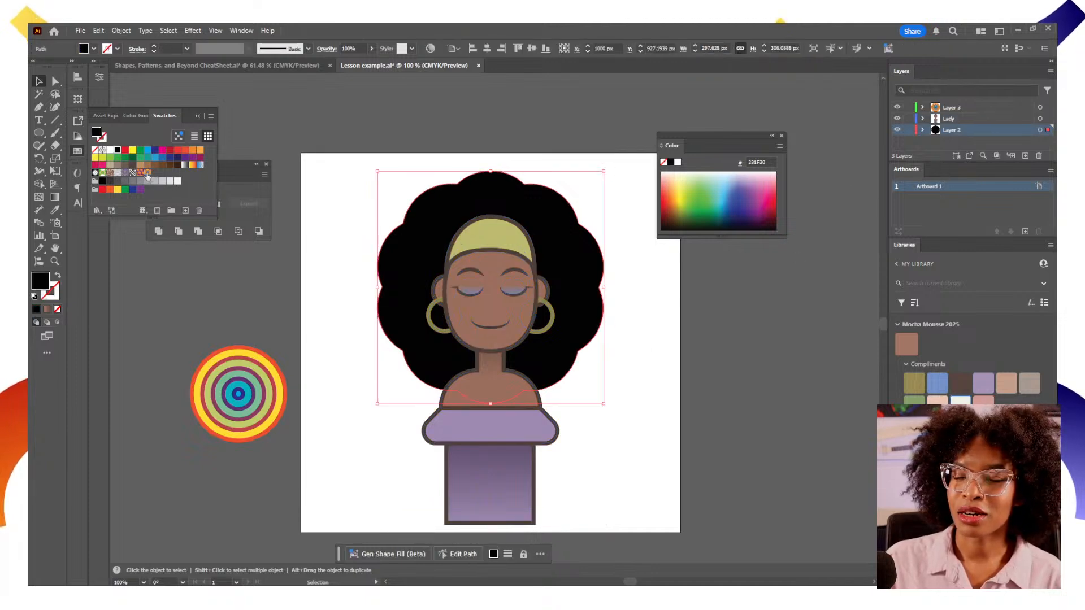
pyautogui.click(148, 173)
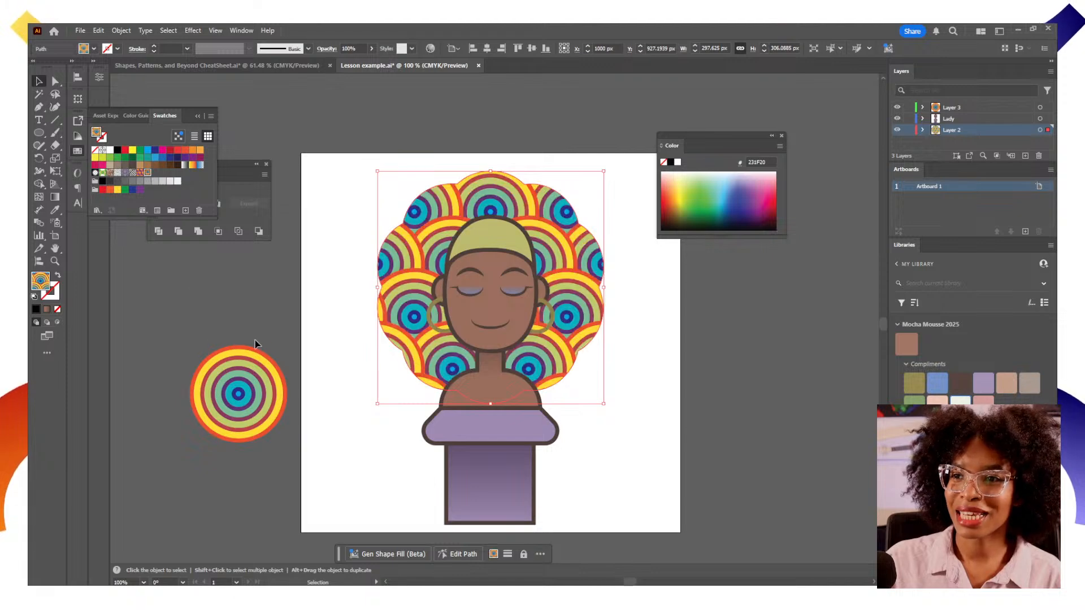
pyautogui.click(266, 323)
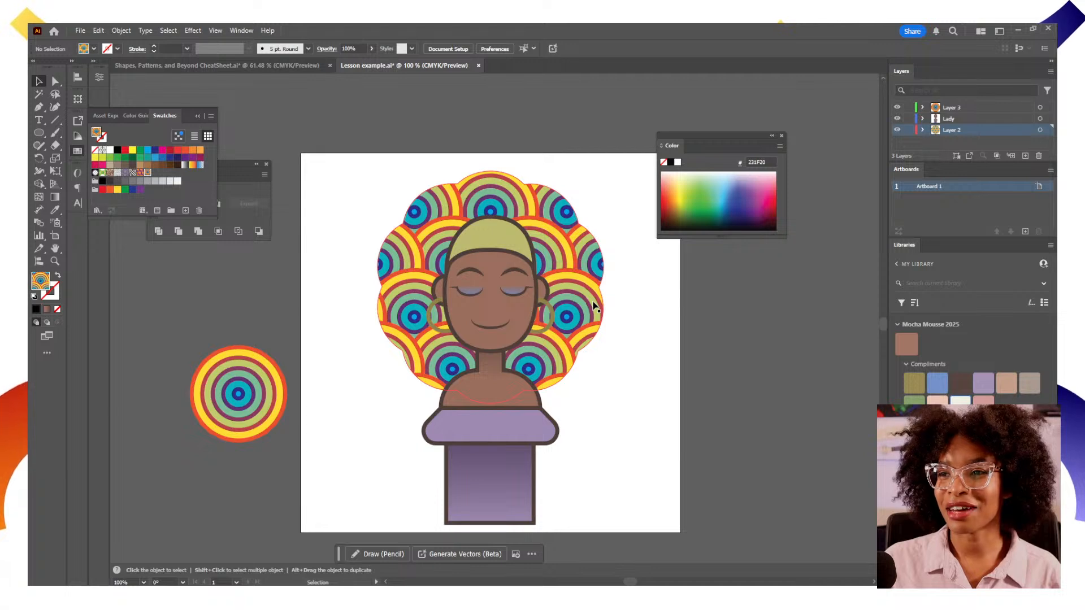
# Sample the body's outline with the Eyedropper and set the stroke weight to 5 pt
pyautogui.click(54, 295)
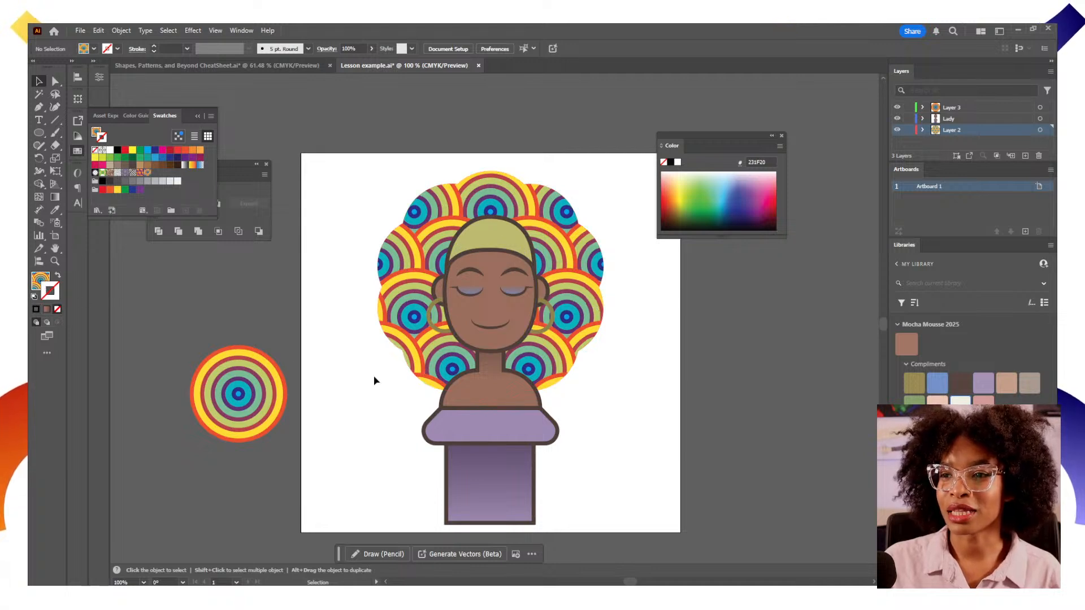
pyautogui.press('i')
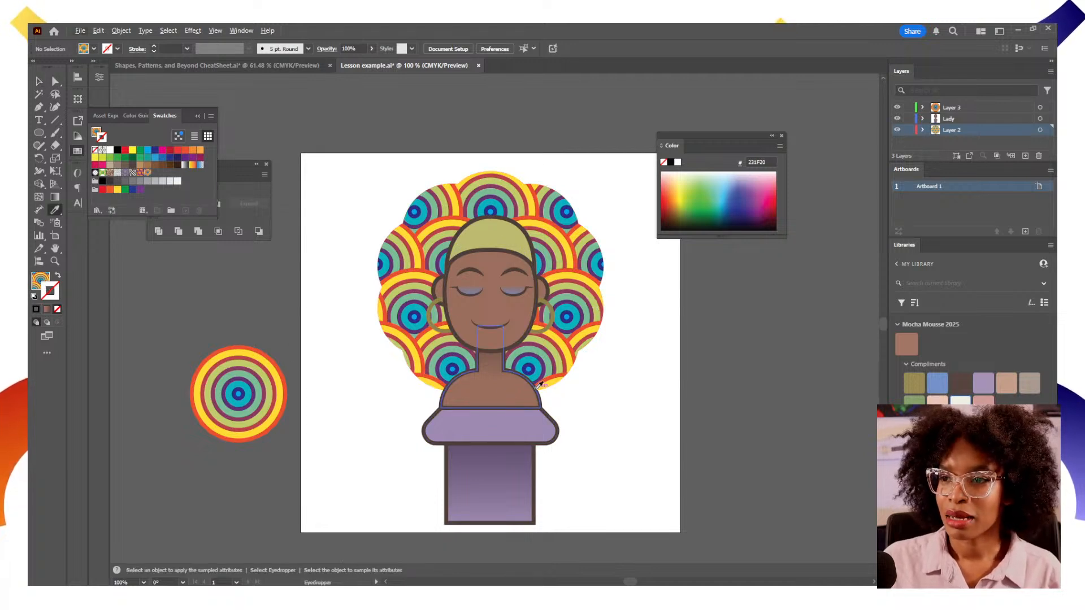
pyautogui.click(537, 387)
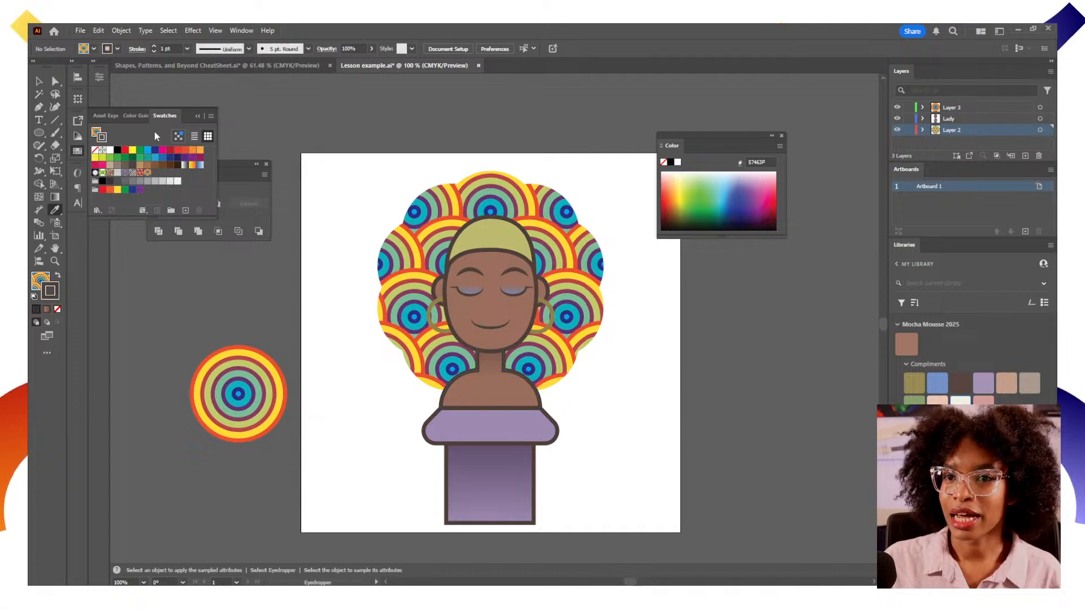
pyautogui.moveTo(179, 46); pyautogui.dragTo(123, 47)
pyautogui.write('5')
pyautogui.press('Return')
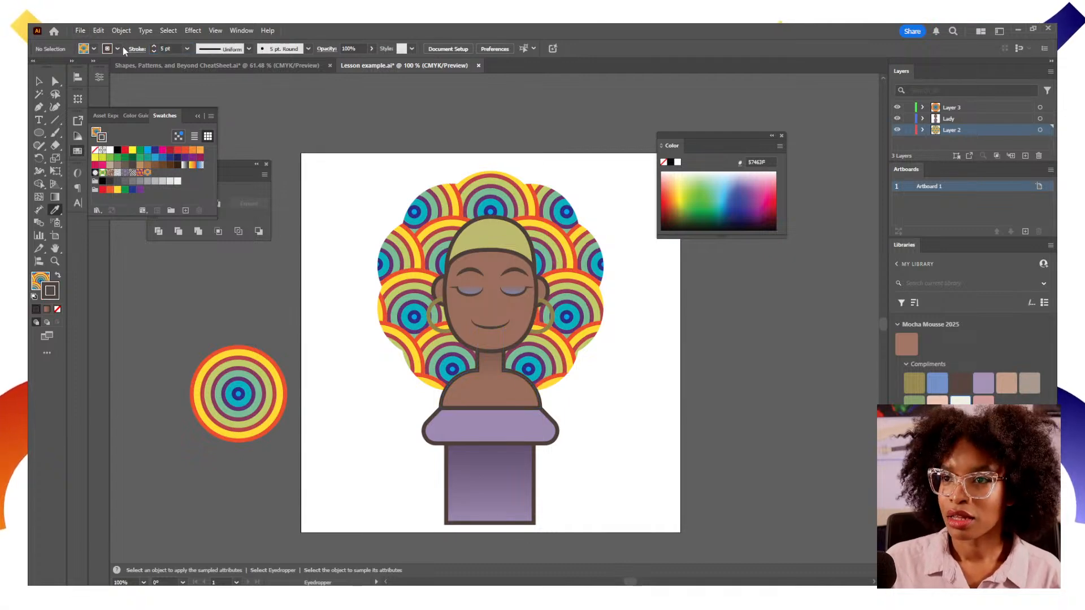
# Select the hair and give it a 5 pt outline stroke
pyautogui.press('v')
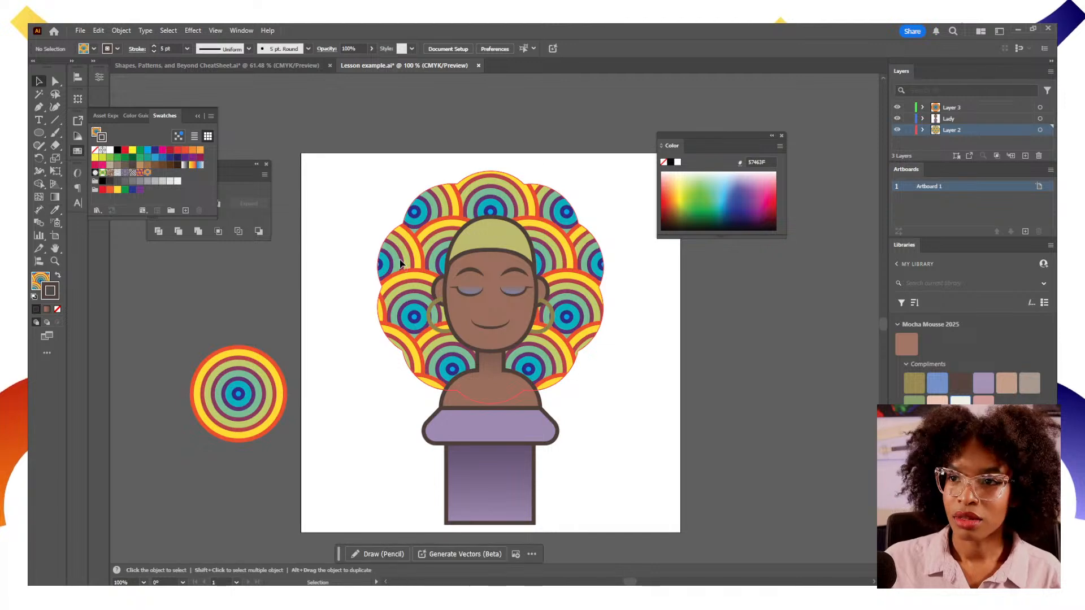
pyautogui.click(400, 263)
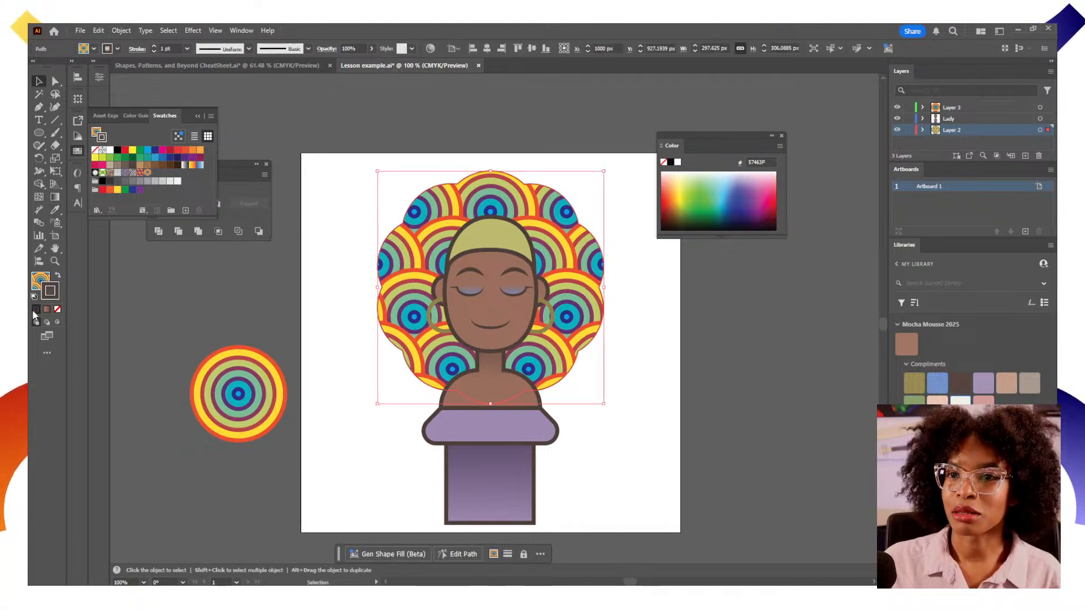
pyautogui.moveTo(176, 50); pyautogui.dragTo(124, 46)
pyautogui.write('50')
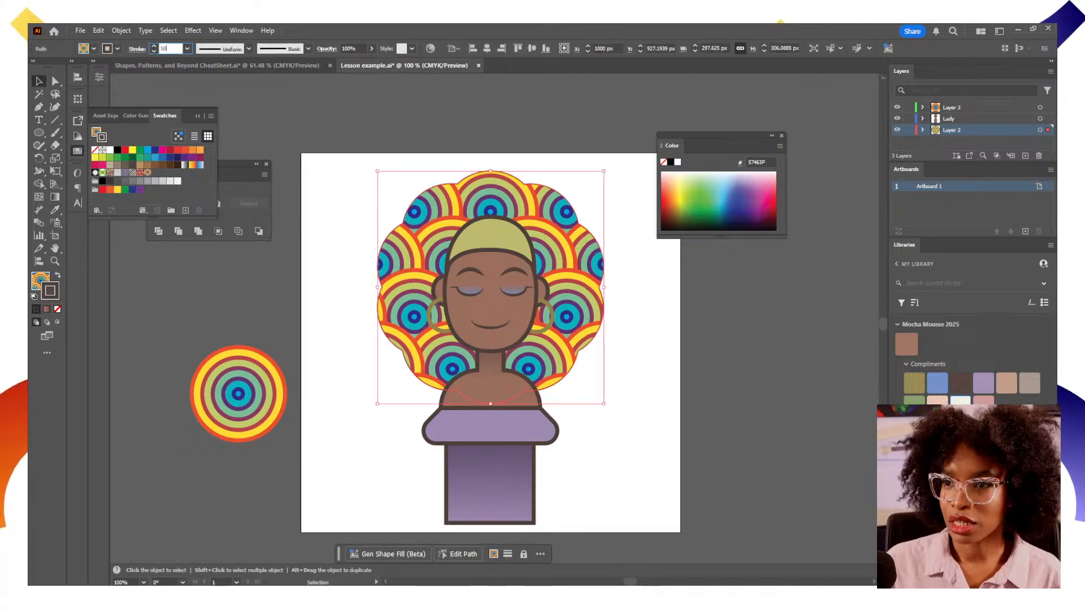
pyautogui.press('BackSpace')
pyautogui.press('Return')
pyautogui.click(314, 313)
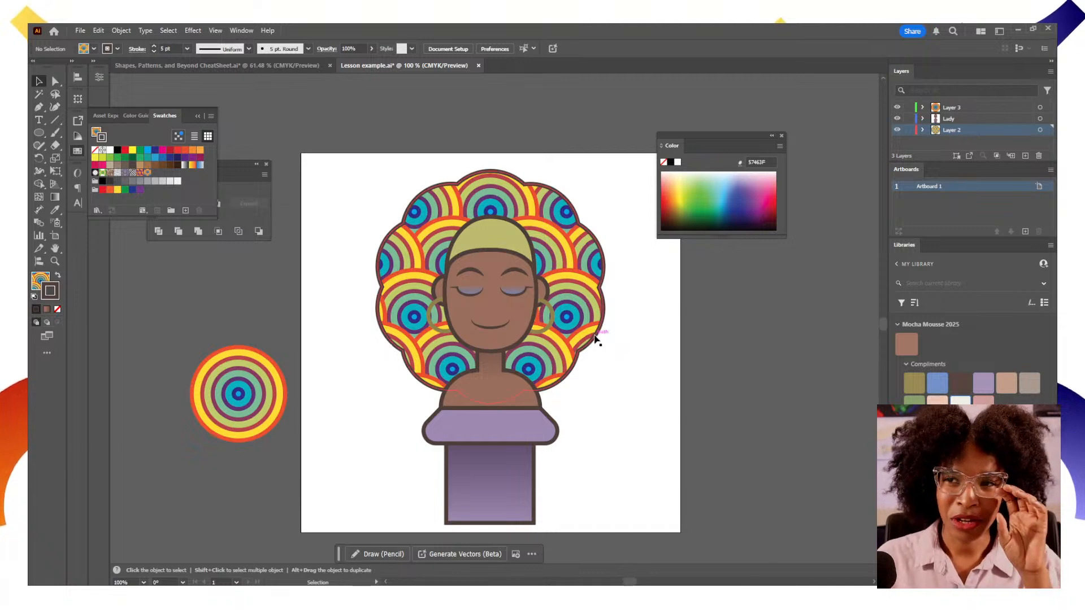
# Scale only the hair's pattern, not the shape, uniformly to 26%
pyautogui.click(590, 292)
pyautogui.rightClick(588, 294)
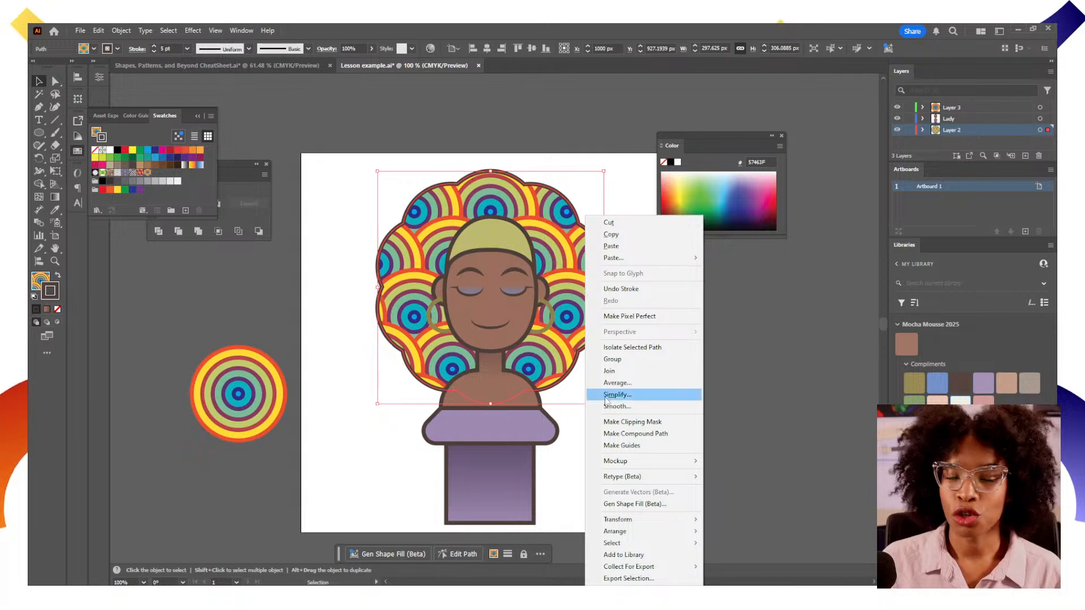
pyautogui.moveTo(645, 520)
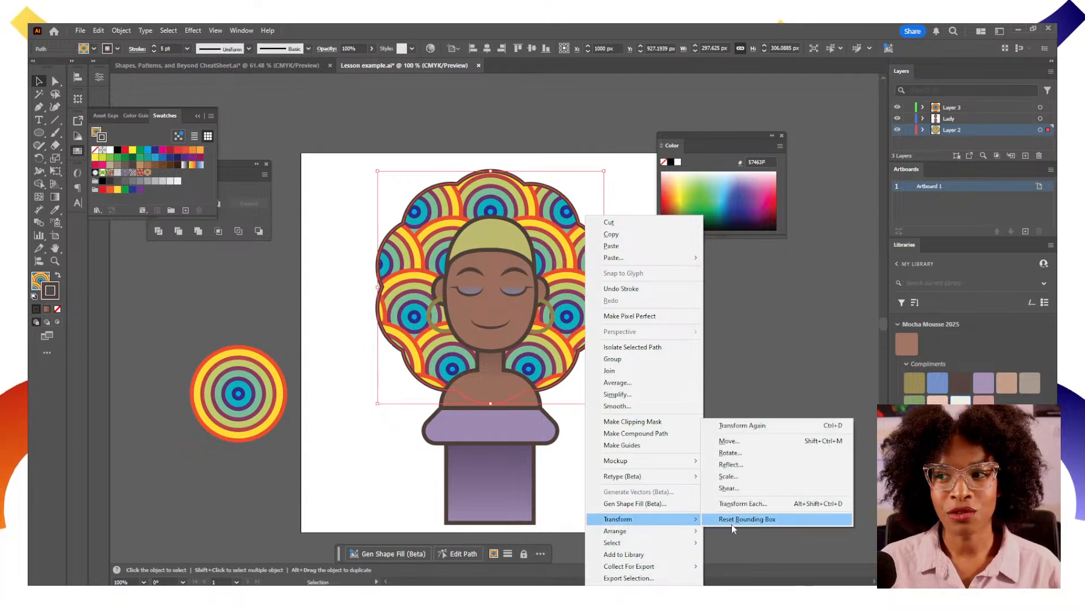
pyautogui.click(729, 477)
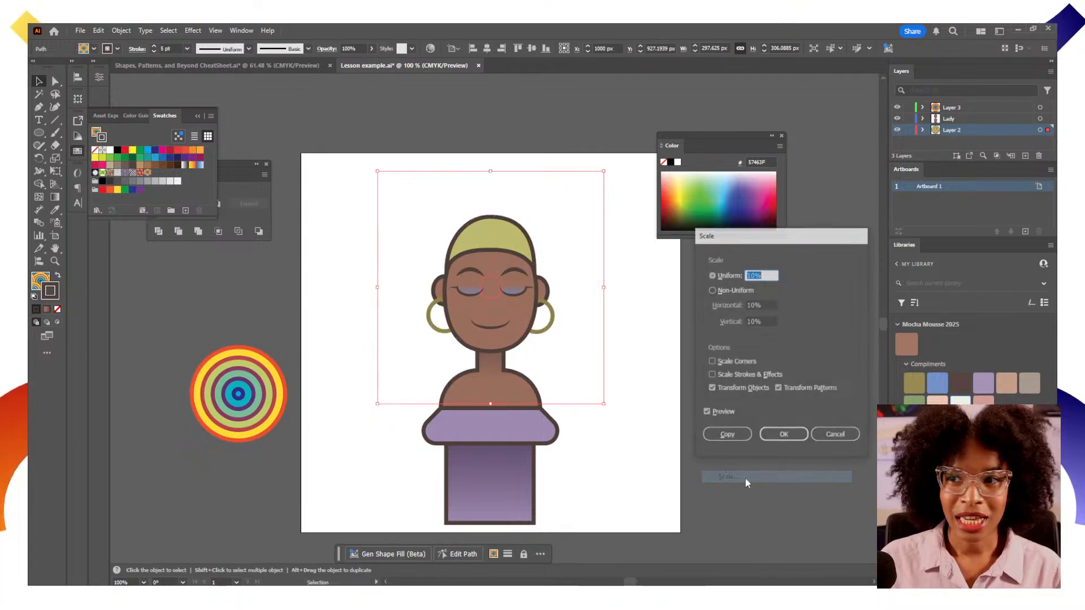
pyautogui.moveTo(738, 240); pyautogui.dragTo(698, 218)
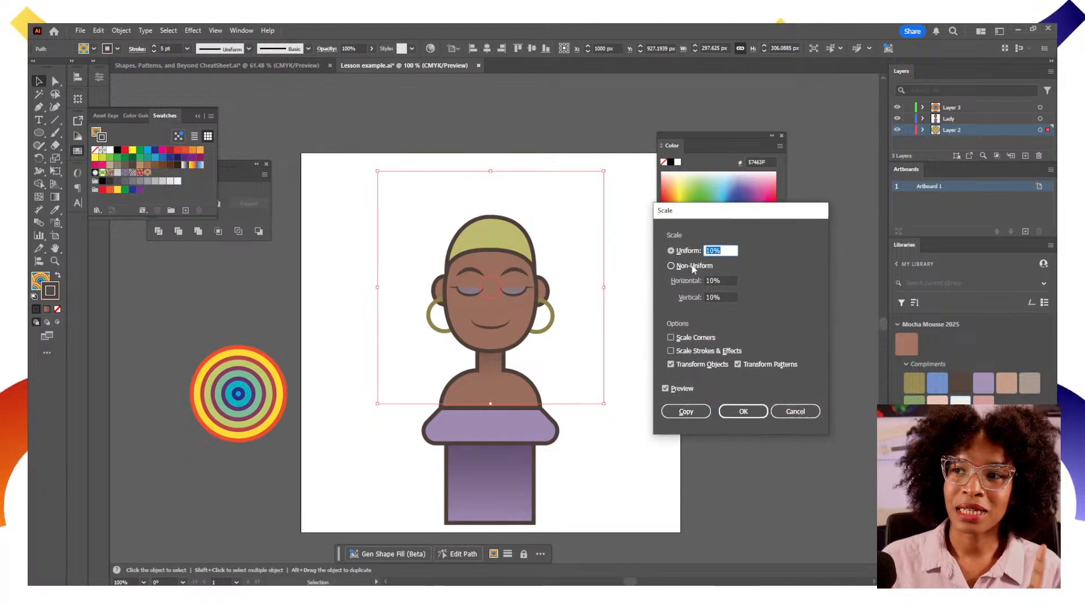
pyautogui.click(671, 365)
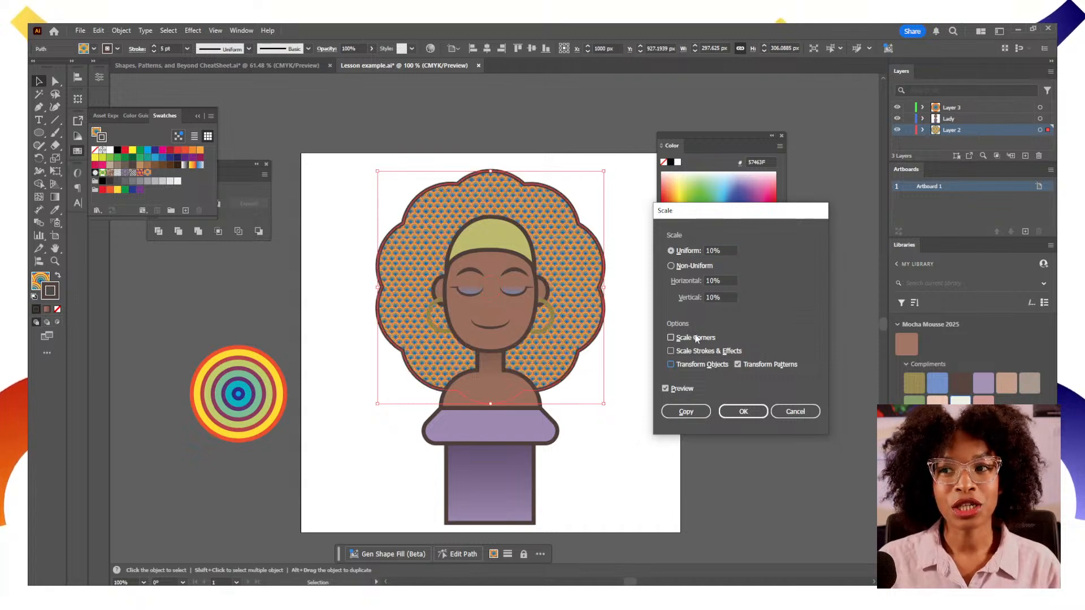
pyautogui.doubleClick(722, 251)
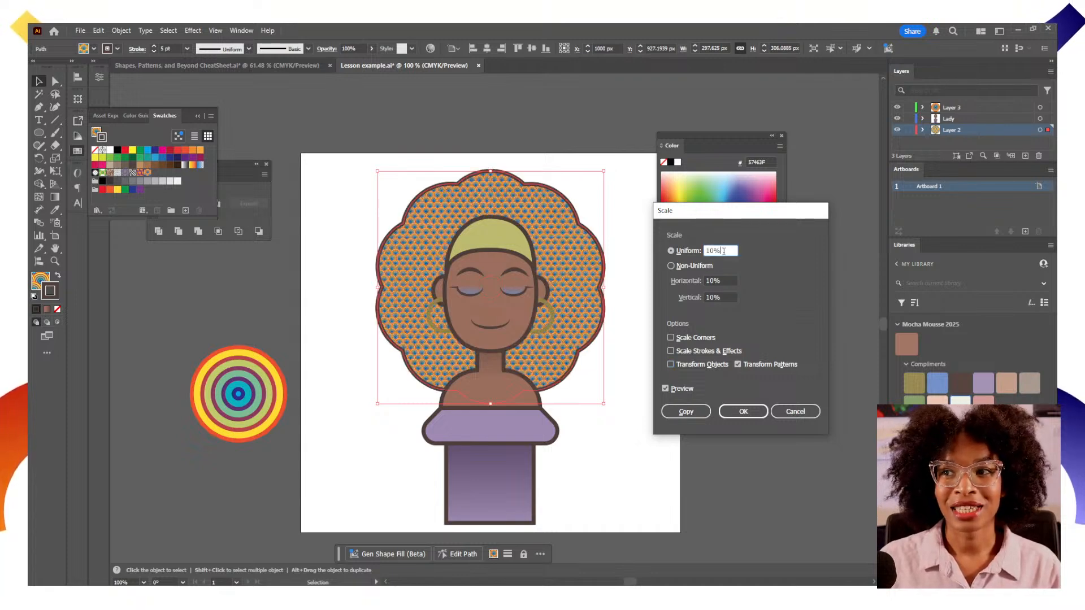
pyautogui.press('Up')
pyautogui.press('Up')
pyautogui.press('Up')
pyautogui.press('Up')
pyautogui.press('Up')
pyautogui.press('Up')
pyautogui.press('Up')
pyautogui.press('Up')
pyautogui.press('Up')
pyautogui.press('Up')
pyautogui.press('Up')
pyautogui.press('Up')
pyautogui.press('Up')
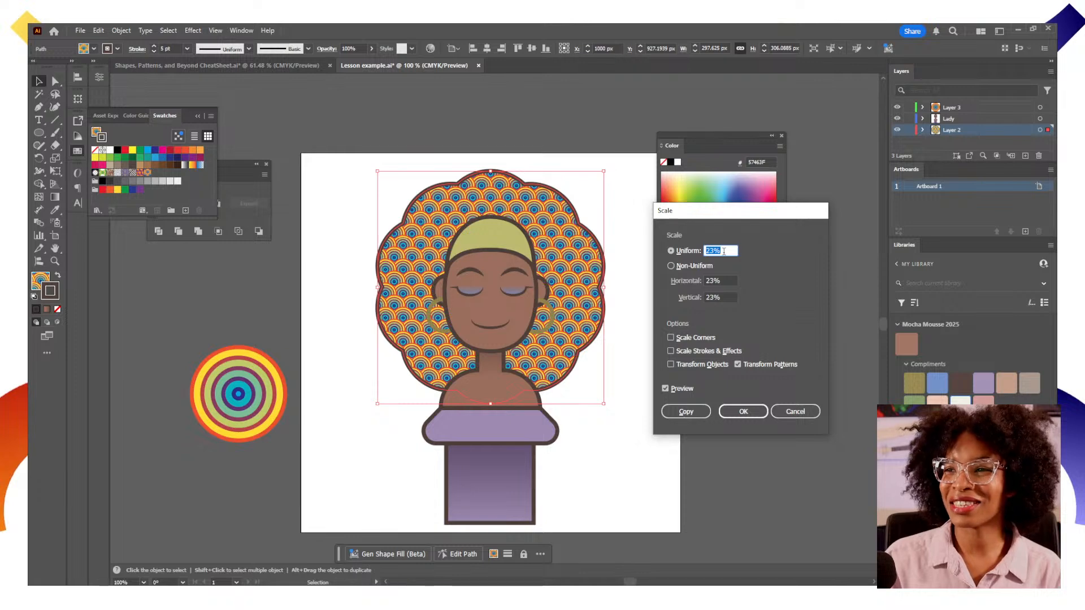
pyautogui.press('Up')
pyautogui.press('Up')
pyautogui.press('Up')
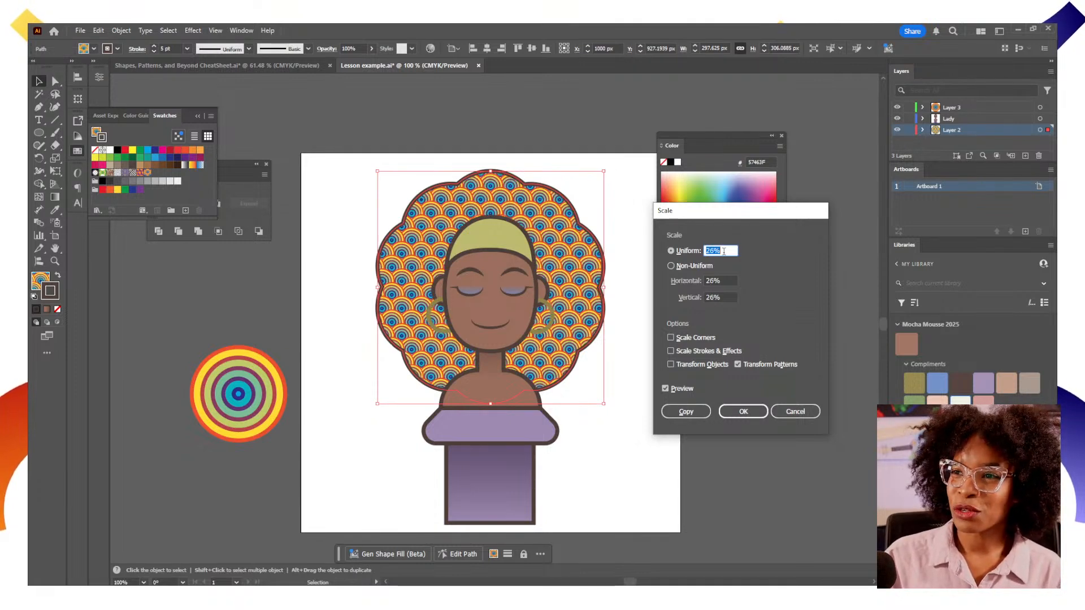
pyautogui.click(730, 413)
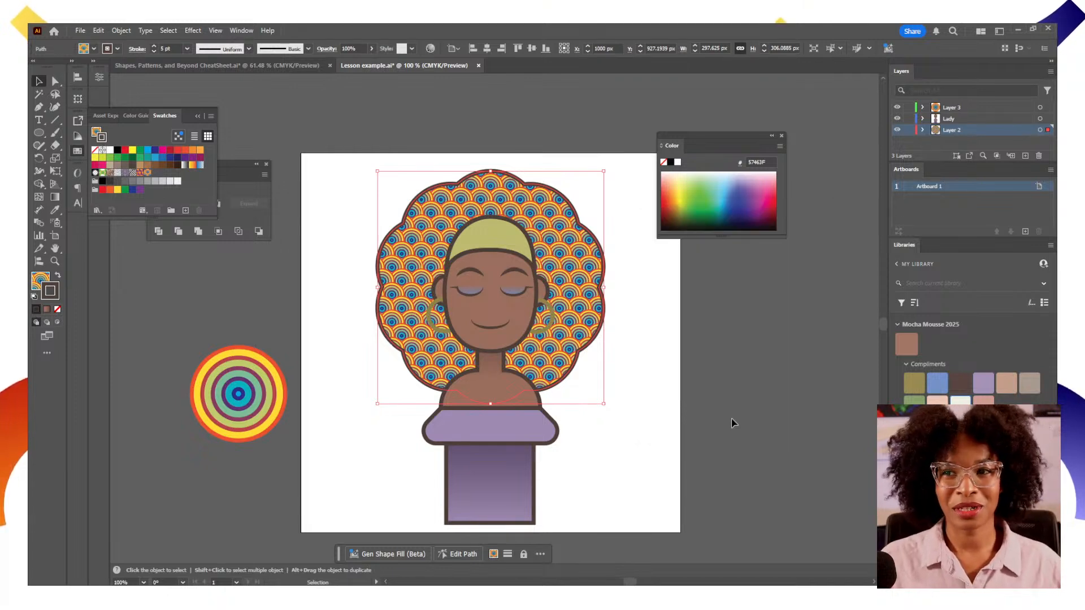
# Rotate only the hair's pattern, not the shape, with the Rotate transform
pyautogui.rightClick(579, 286)
pyautogui.moveTo(657, 525)
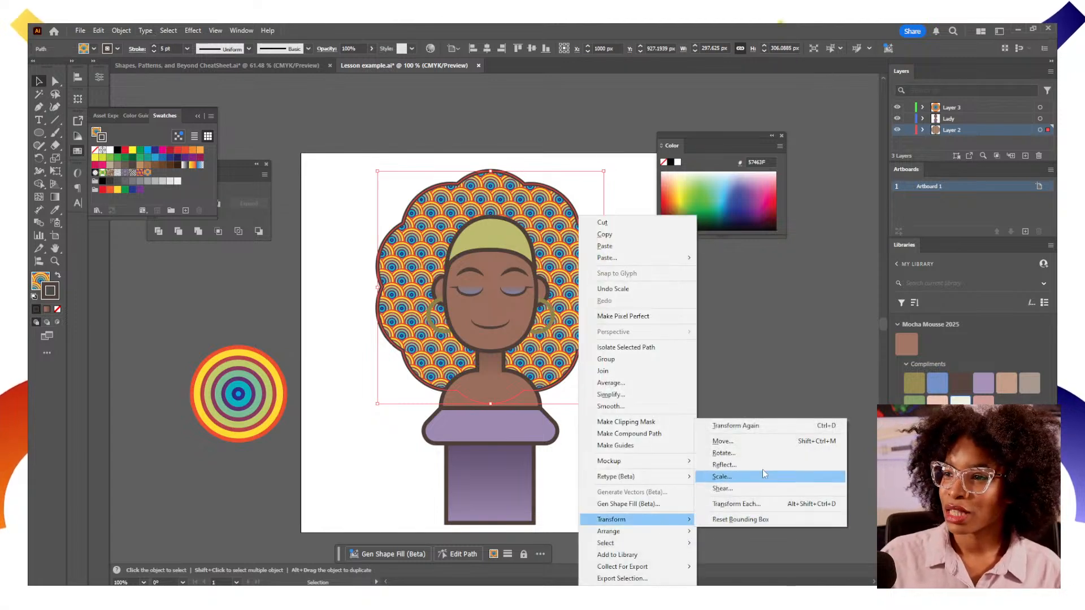
pyautogui.click(751, 452)
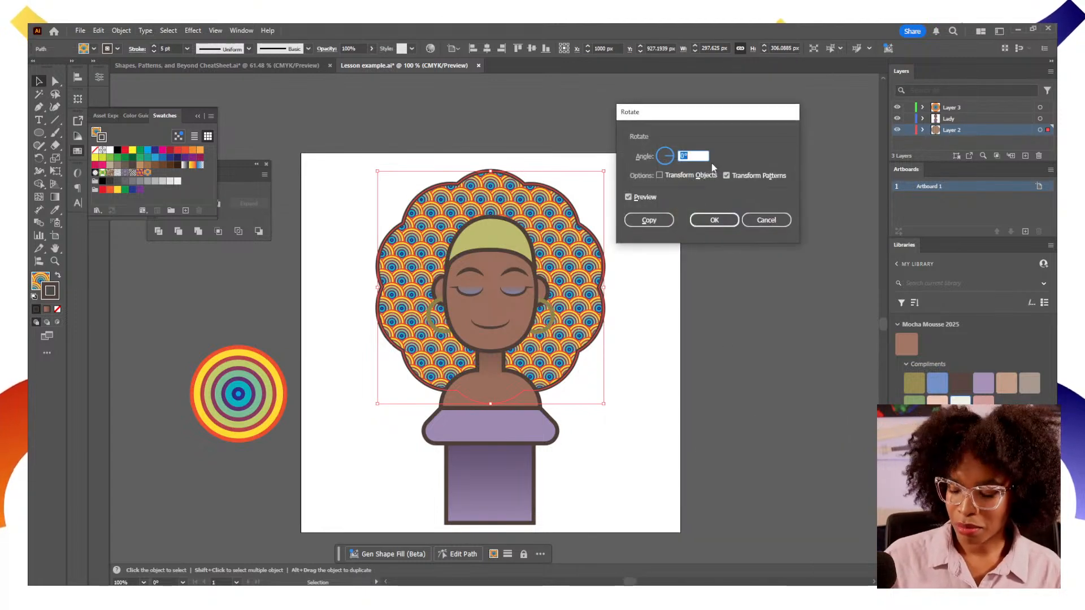
pyautogui.press('Down')
pyautogui.press('Down')
pyautogui.press('Down')
pyautogui.press('Down')
pyautogui.press('Down')
pyautogui.press('Down')
pyautogui.press('Down')
pyautogui.press('Down')
pyautogui.press('Down')
pyautogui.press('Down')
pyautogui.press('Down')
pyautogui.press('Down')
pyautogui.press('Down')
pyautogui.press('Down')
pyautogui.press('Down')
pyautogui.press('Down')
pyautogui.press('Down')
pyautogui.press('Down')
pyautogui.press('Down')
pyautogui.press('Down')
pyautogui.press('Down')
pyautogui.press('Down')
pyautogui.press('Down')
pyautogui.press('Down')
pyautogui.press('Down')
pyautogui.press('Down')
pyautogui.press('Down')
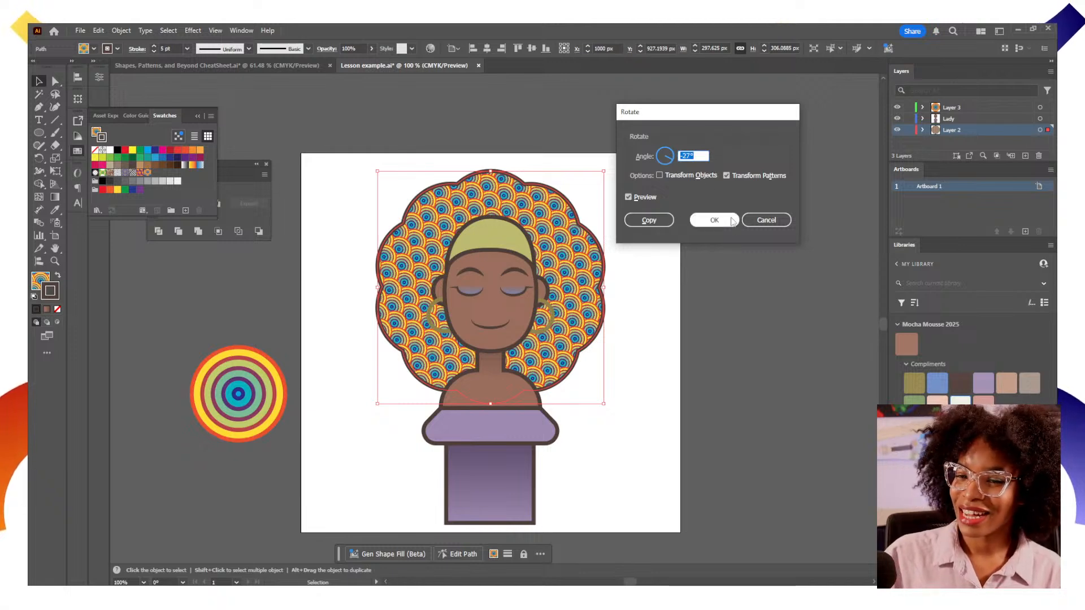
pyautogui.click(714, 220)
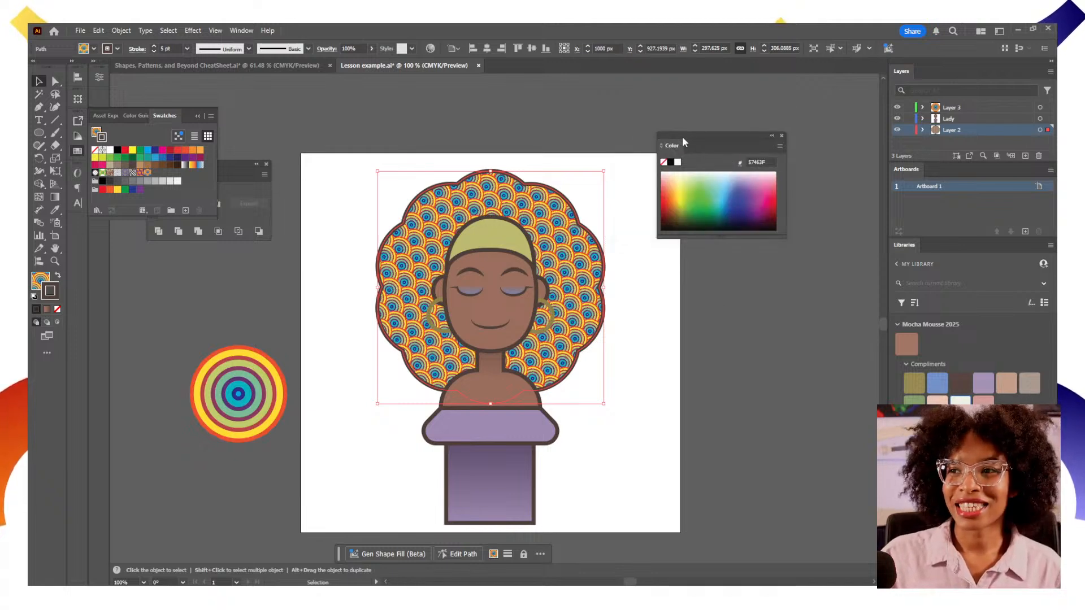
pyautogui.moveTo(683, 141); pyautogui.dragTo(735, 125)
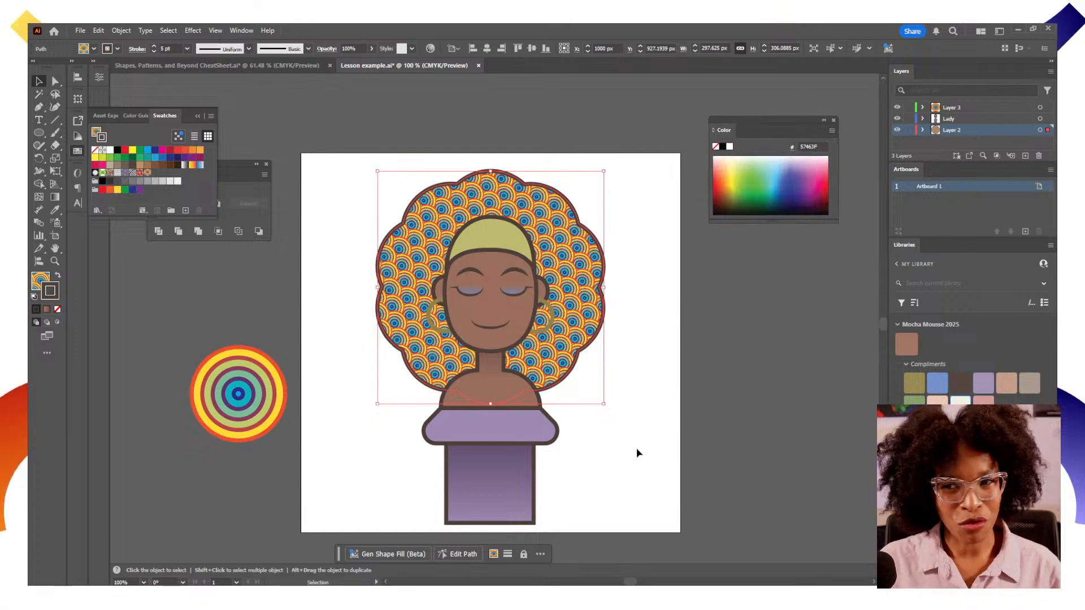